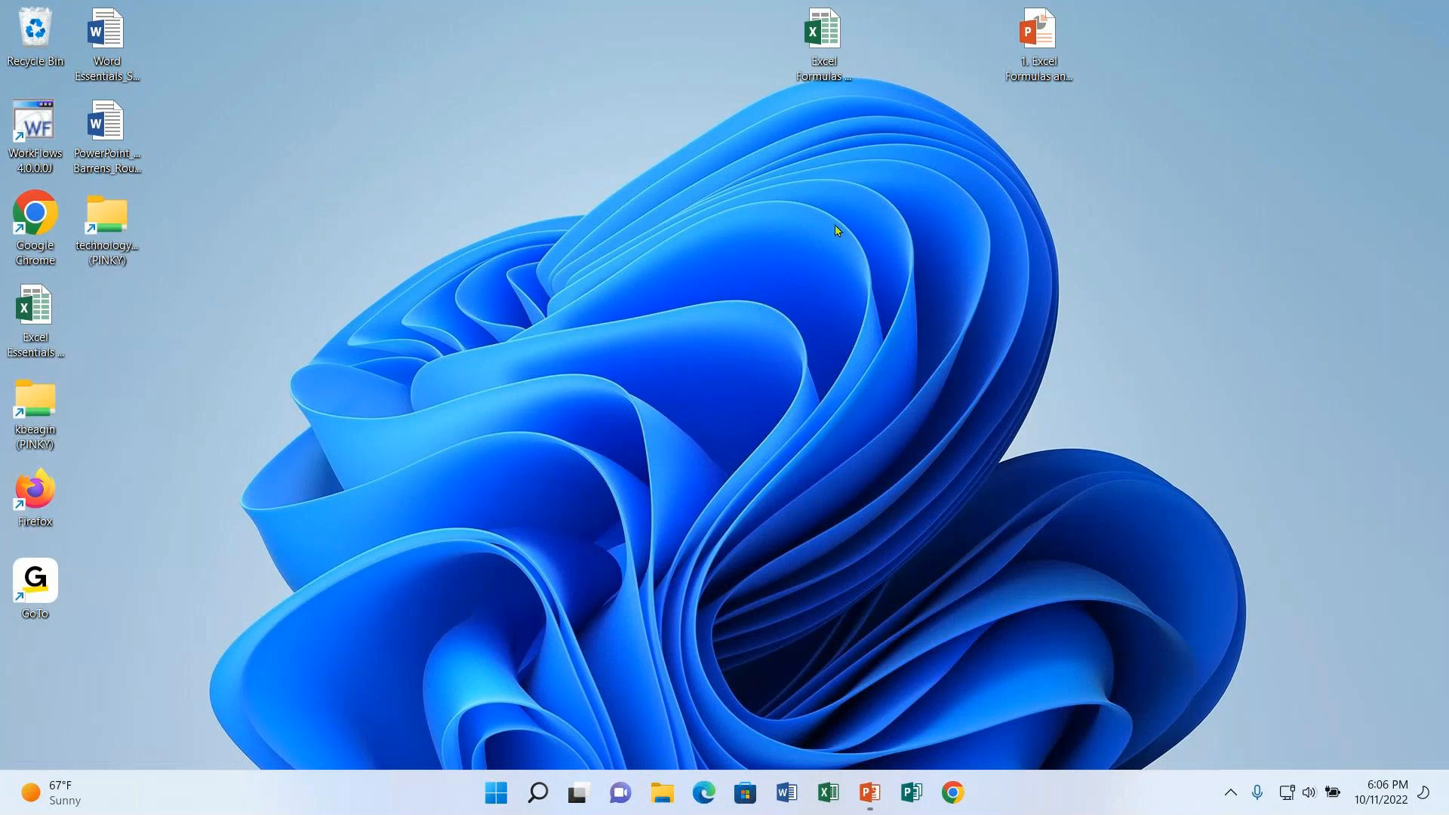
Open the recent document Word Essentials_Smart Cookie Bakery_Annual_Report_2021_ROUGH_DRAFT in Word and zoom the page to 130%.
left_click(787, 802)
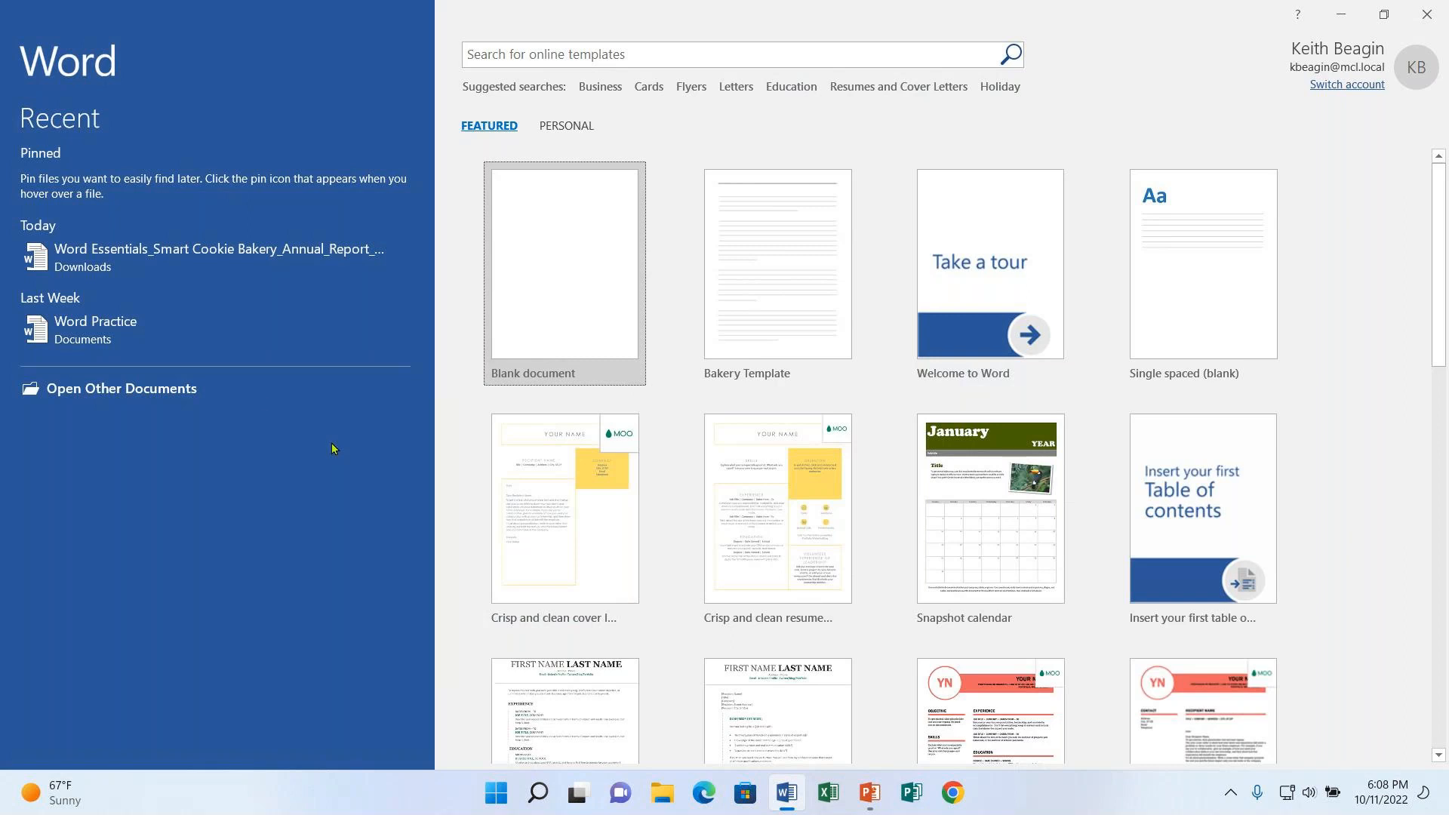
left_click(250, 259)
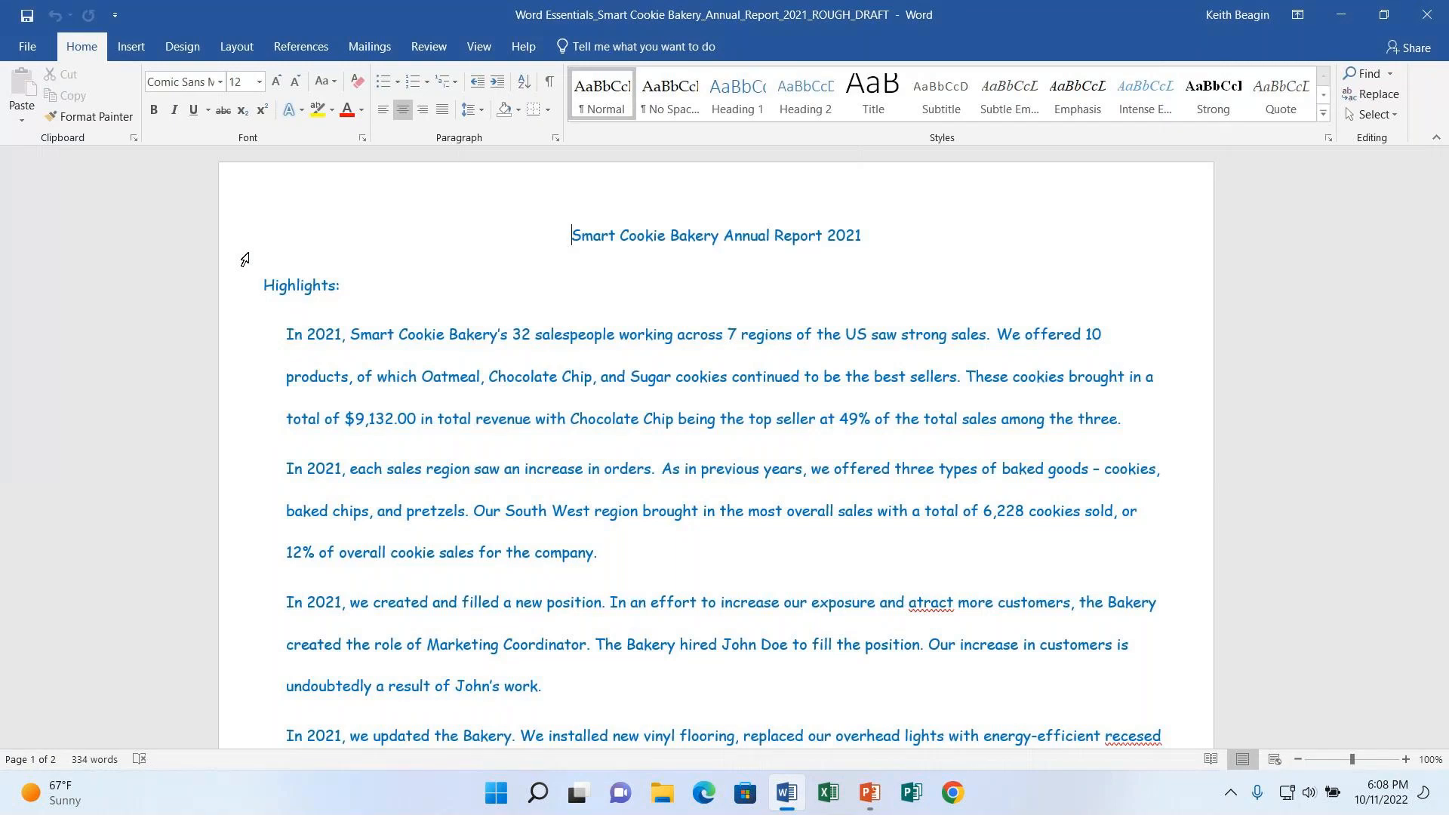
left_click(1407, 759)
left_click(1406, 760)
left_click(1406, 760)
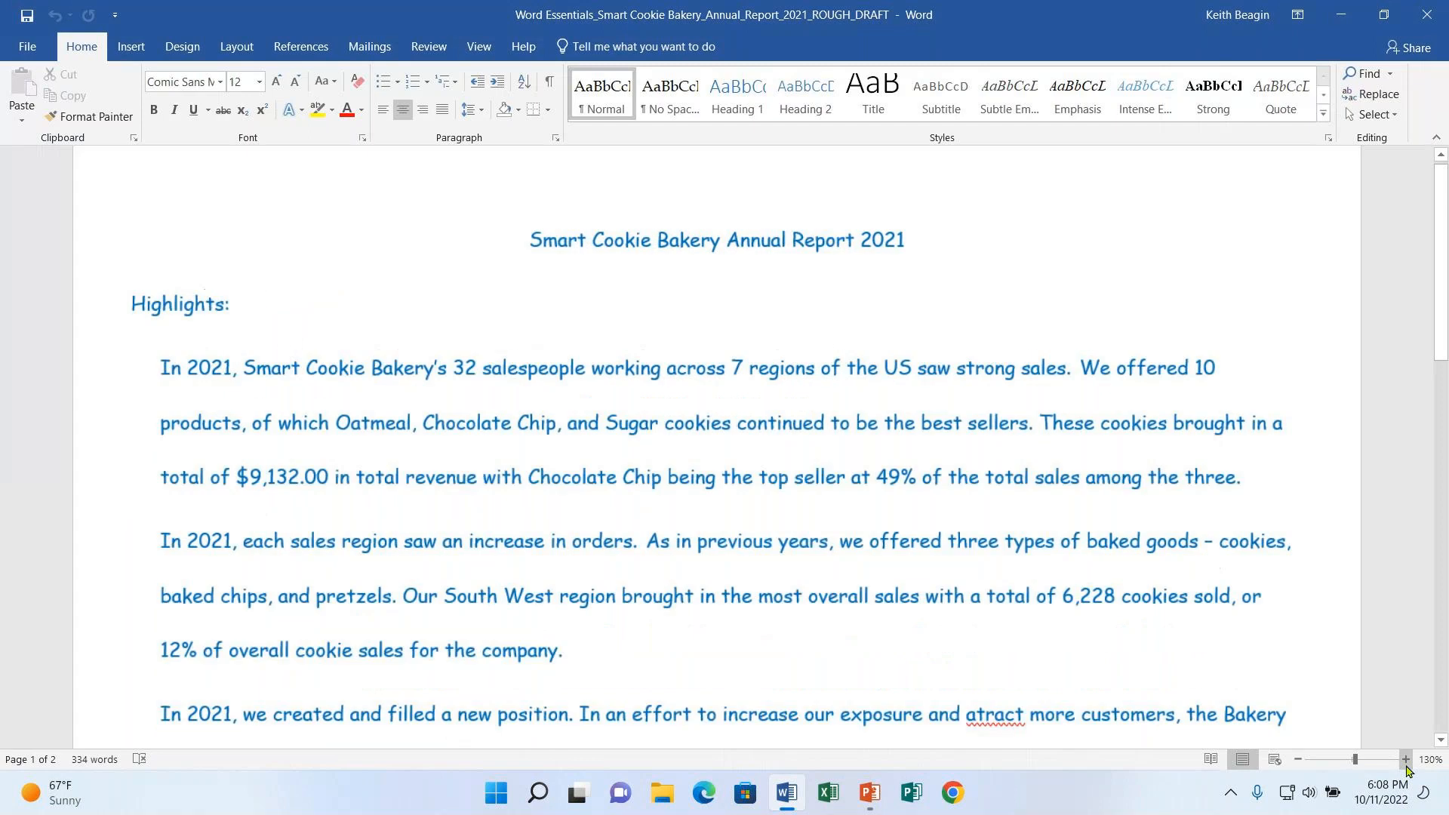
left_click(1406, 759)
left_click(1407, 760)
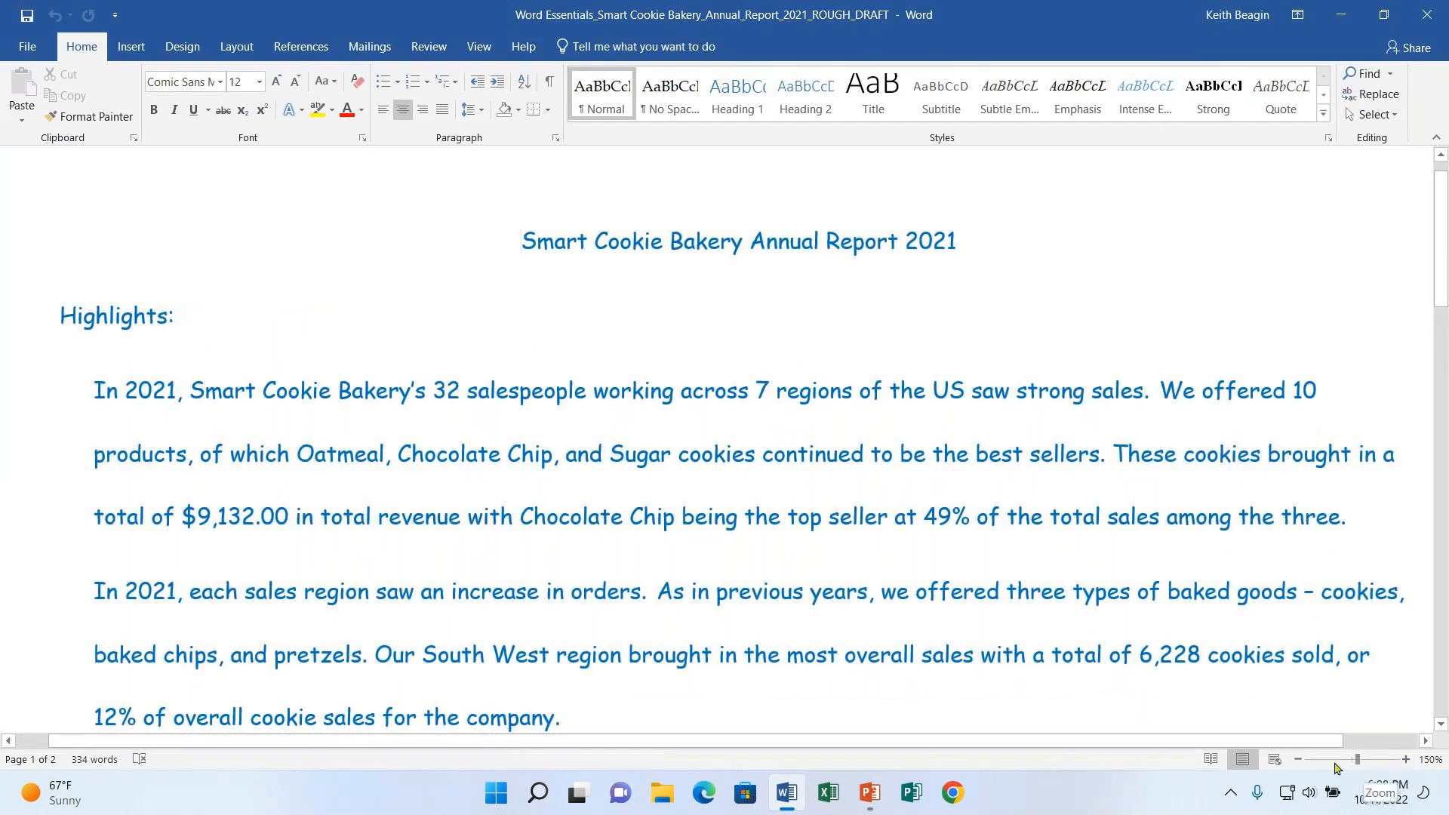
left_click(1299, 760)
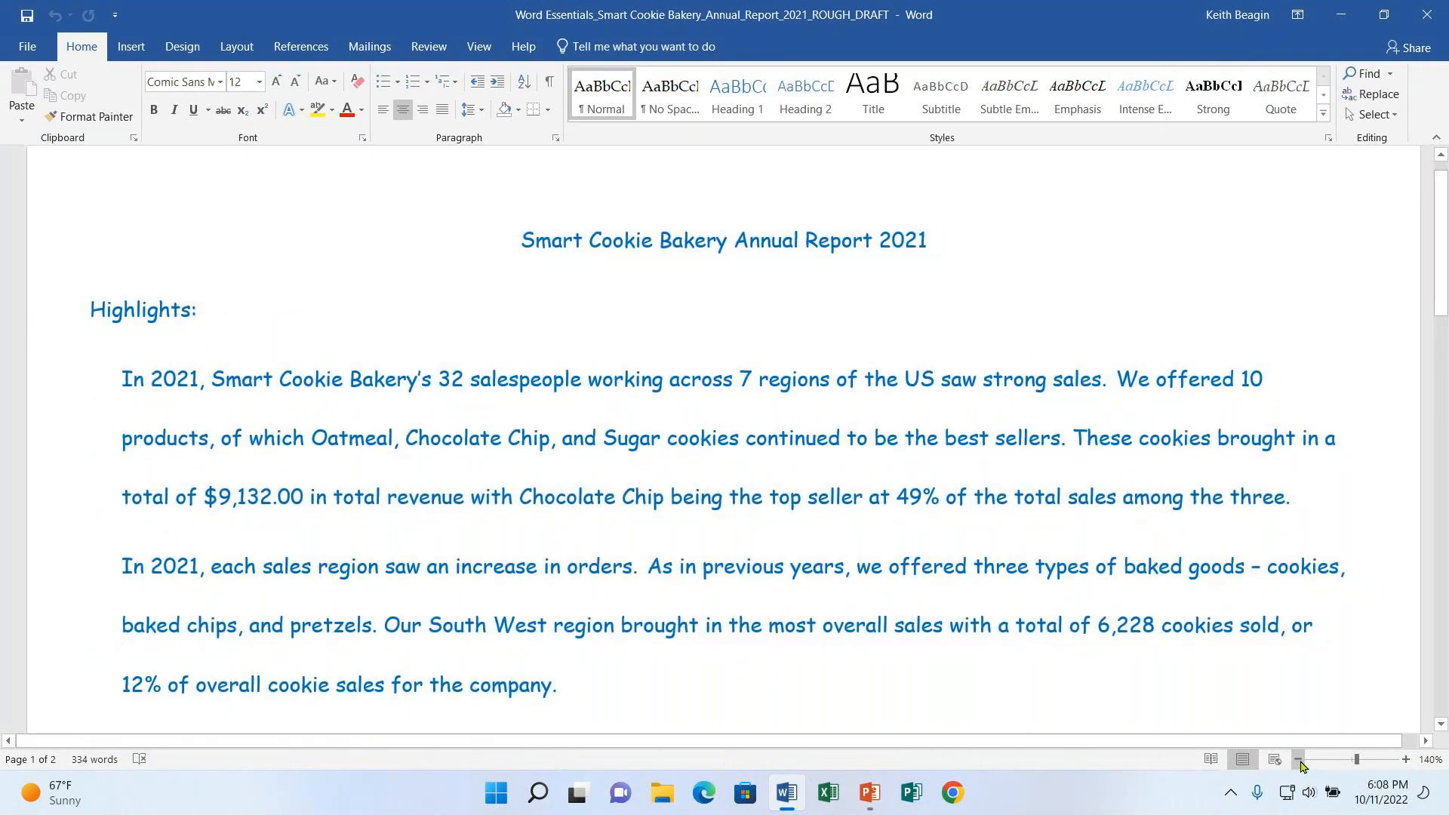
left_click(1299, 760)
scroll(1242, 654, "up", 1)
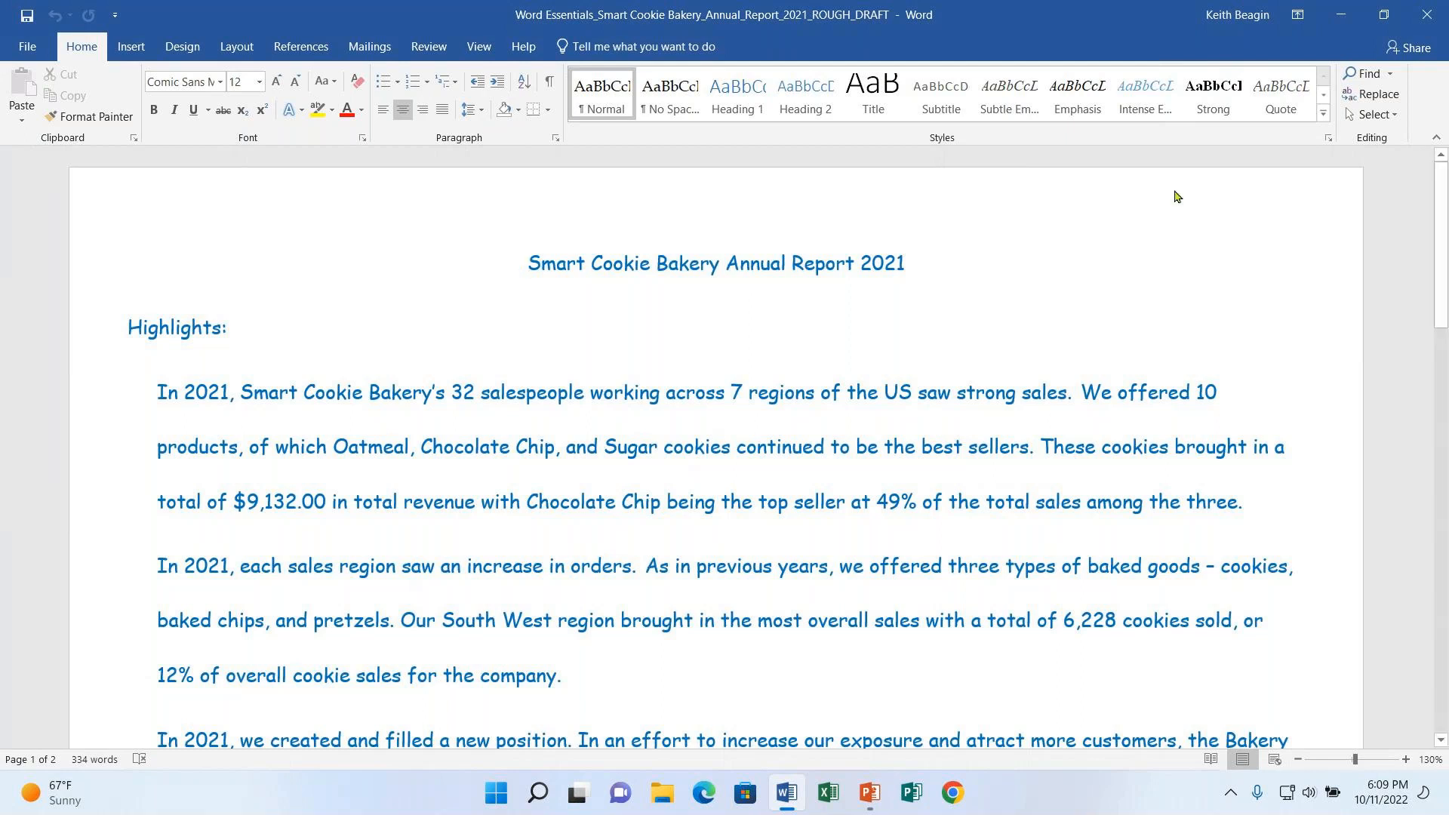
Move the insertion point through the title and first paragraph, finishing in front of "Smart" in the title.
key("End")
key("Home")
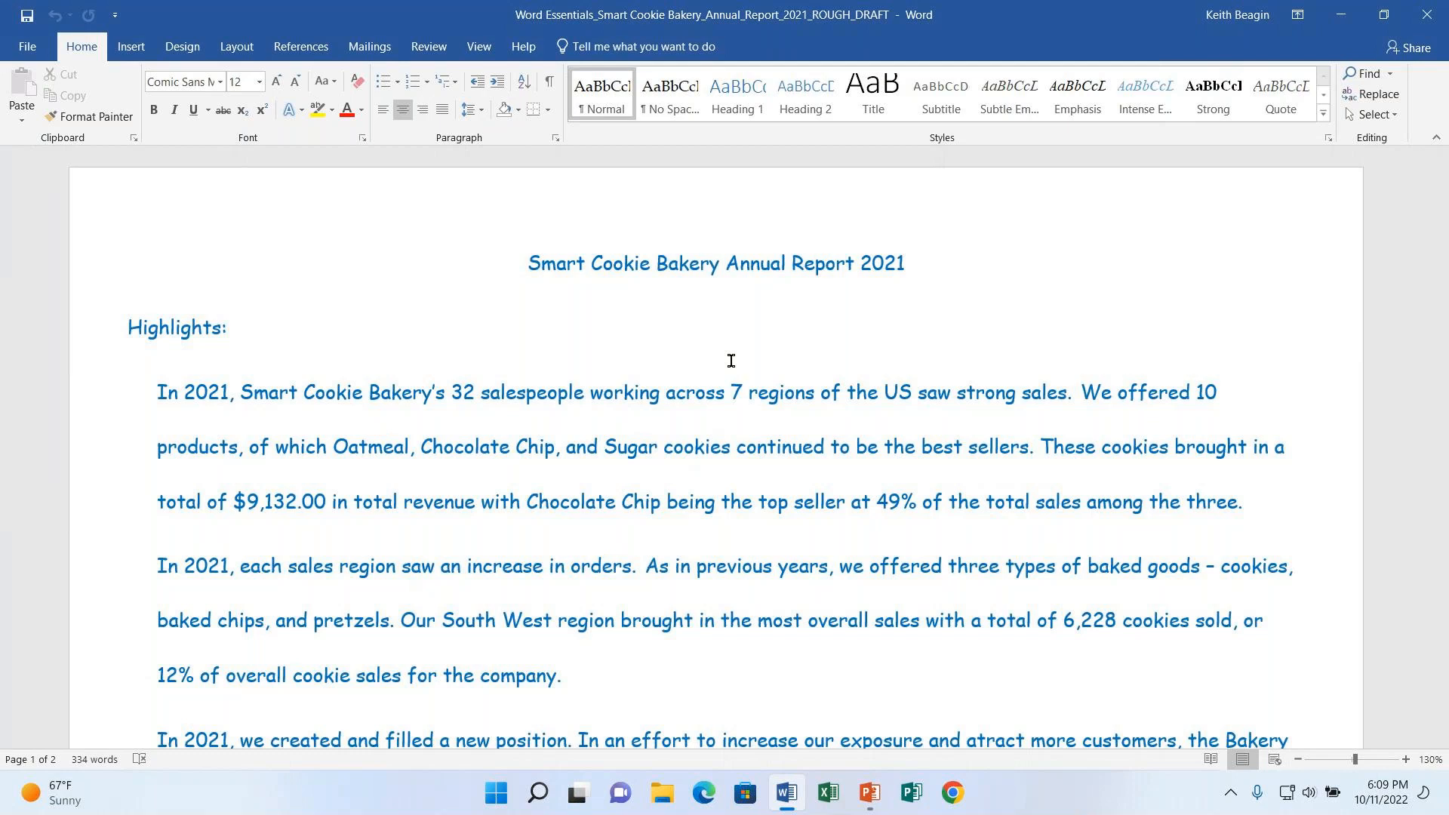
key("Down")
key("Down")
key("Up")
key("Up")
left_click(785, 392)
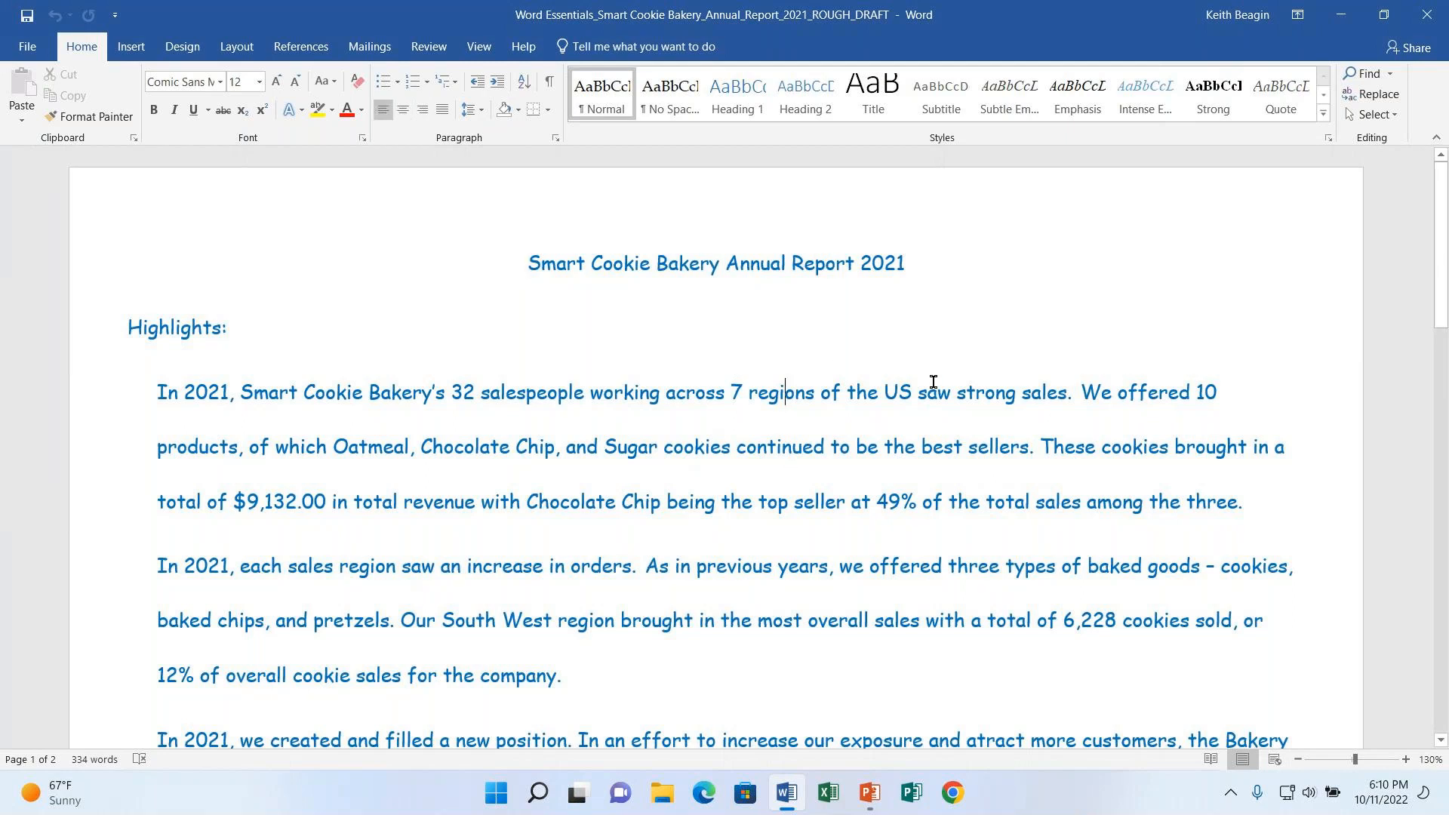
left_click(530, 263)
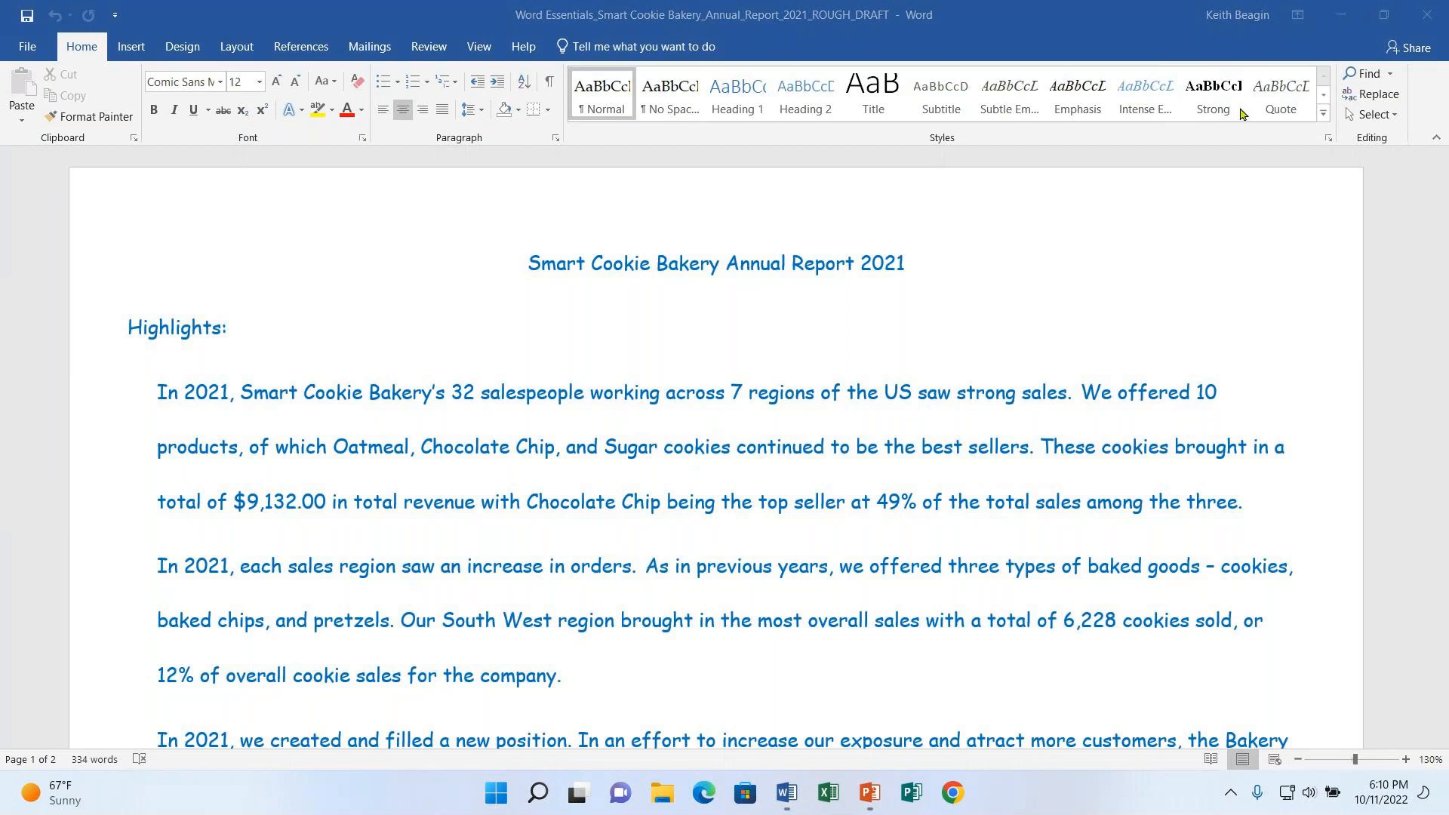
left_click(528, 263)
left_click(529, 266)
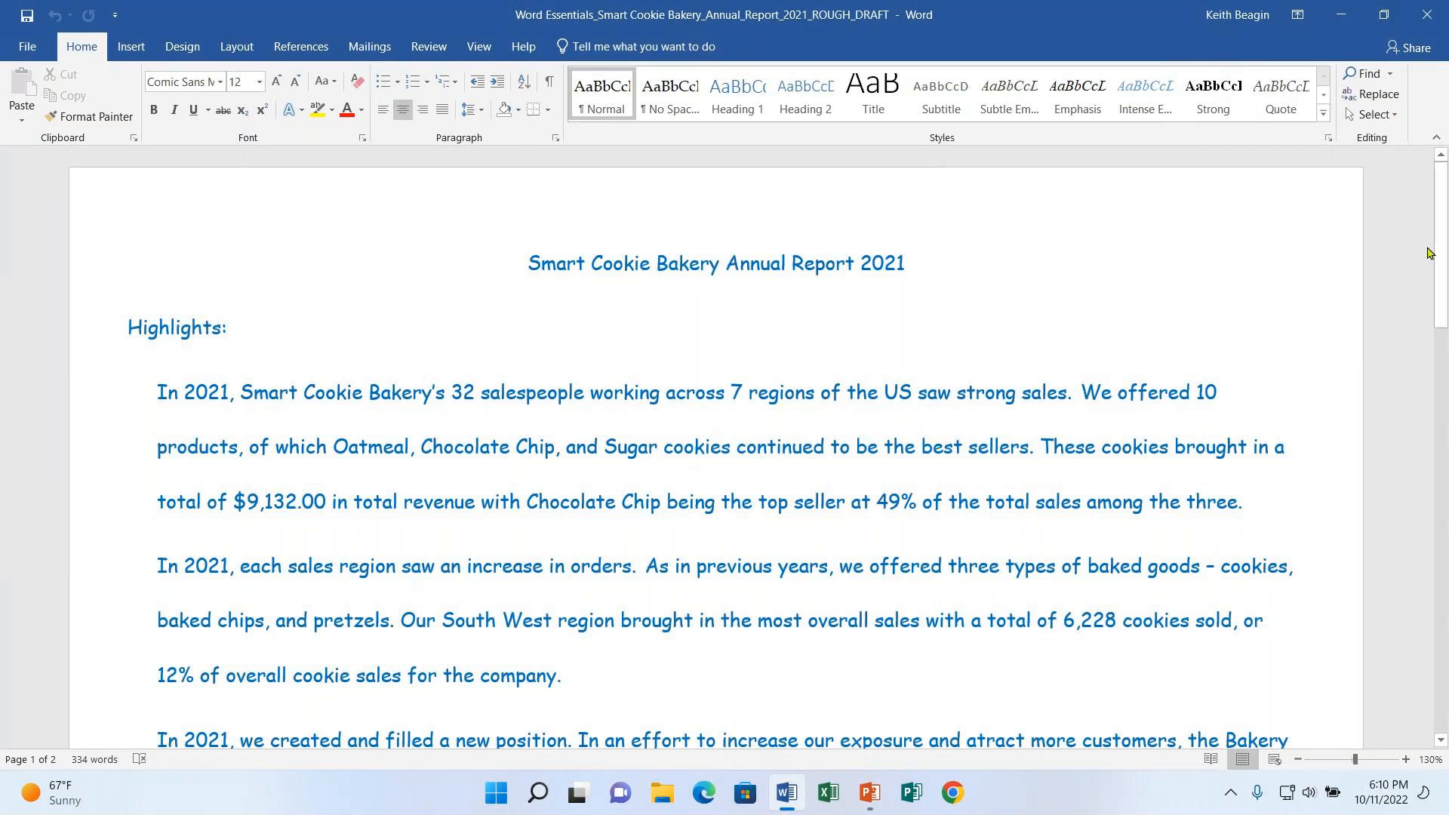
mouse_move(1443, 240)
left_mouse_down()
mouse_move(1445, 652)
mouse_move(1446, 212)
left_mouse_up()
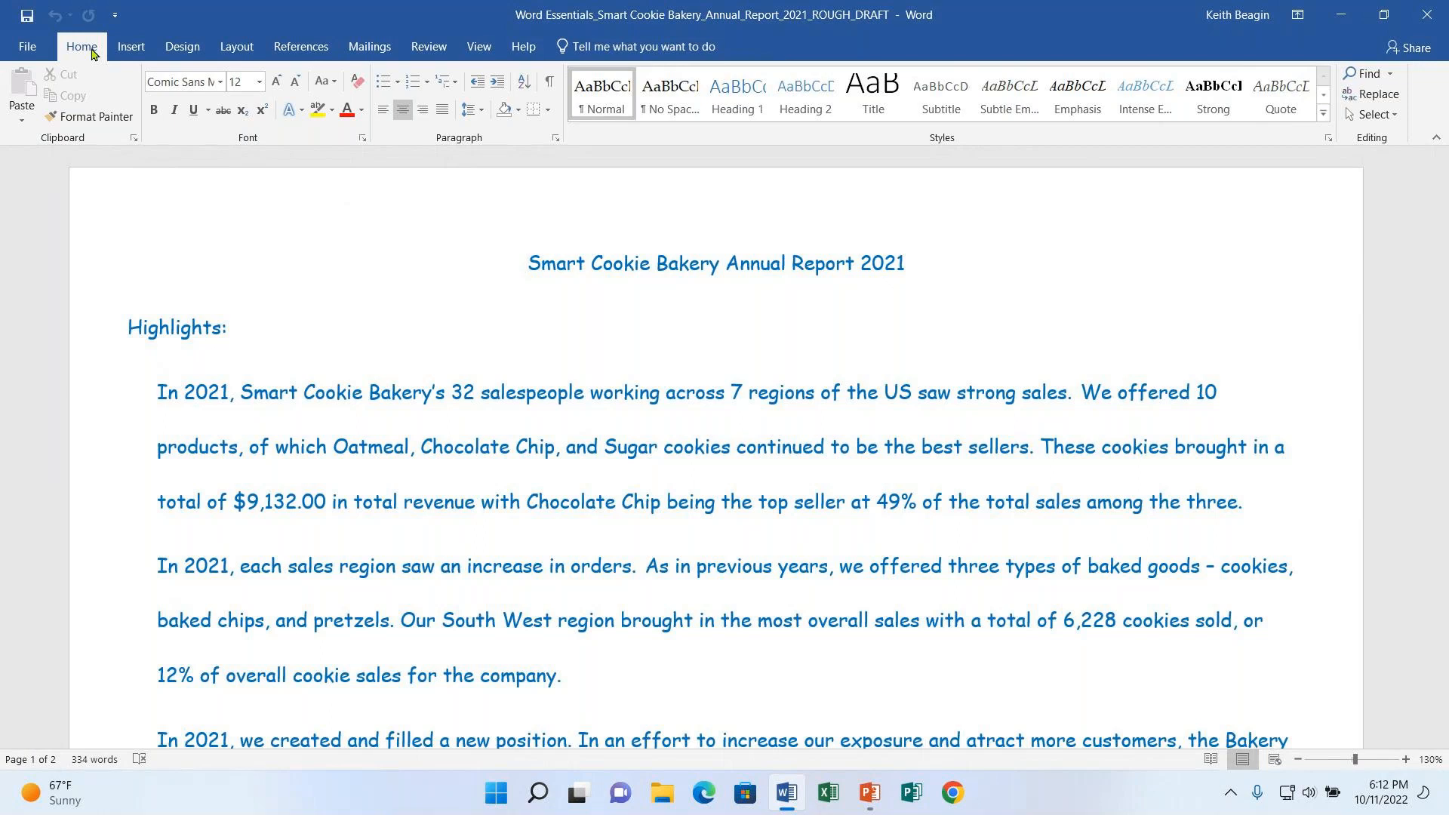
Look through the ribbon's Insert, Design, Layout, References, Mailings, Review, View and Help commands, finishing on the Home commands.
left_click(132, 47)
left_click(182, 46)
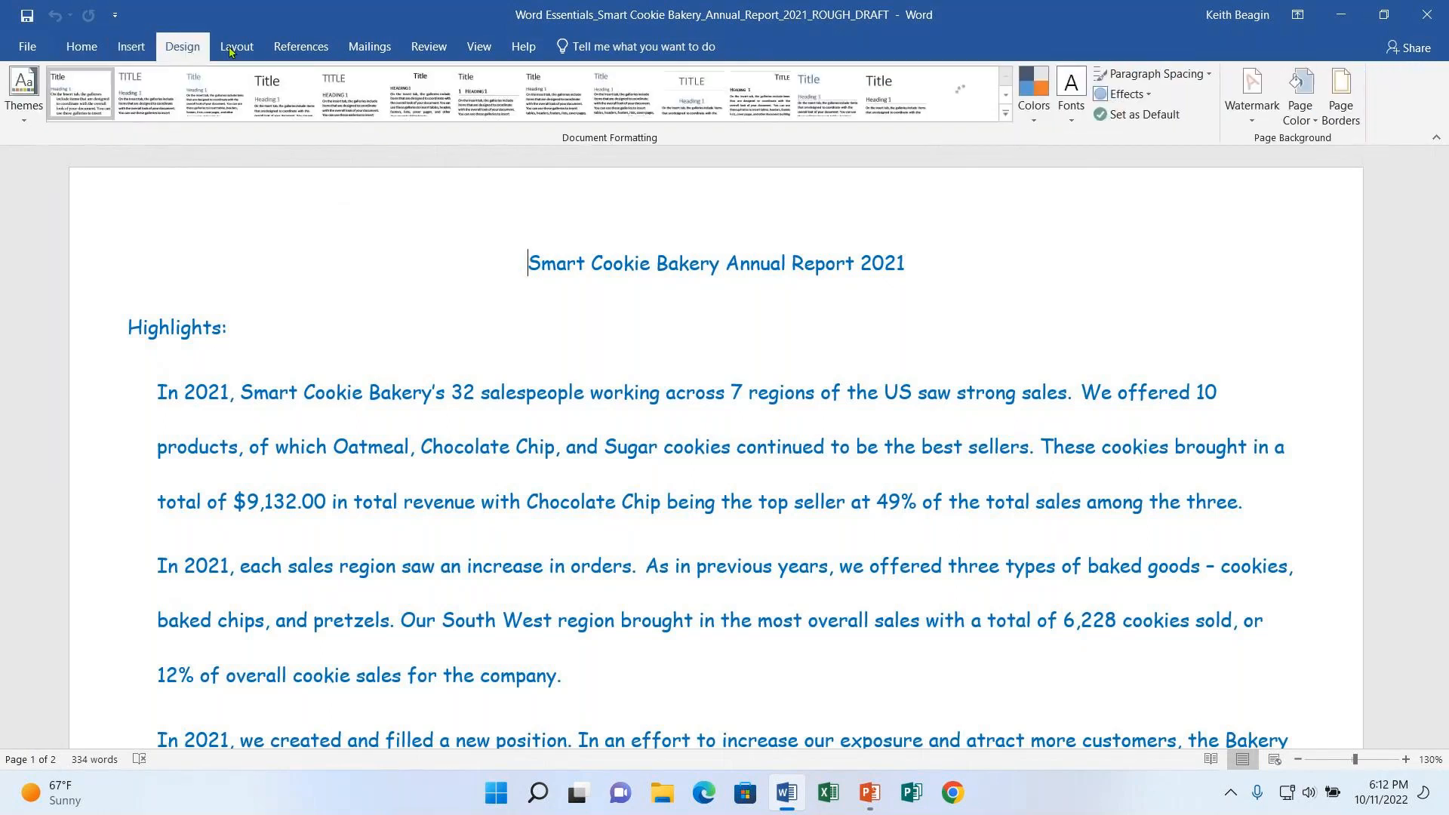
left_click(232, 48)
left_click(302, 47)
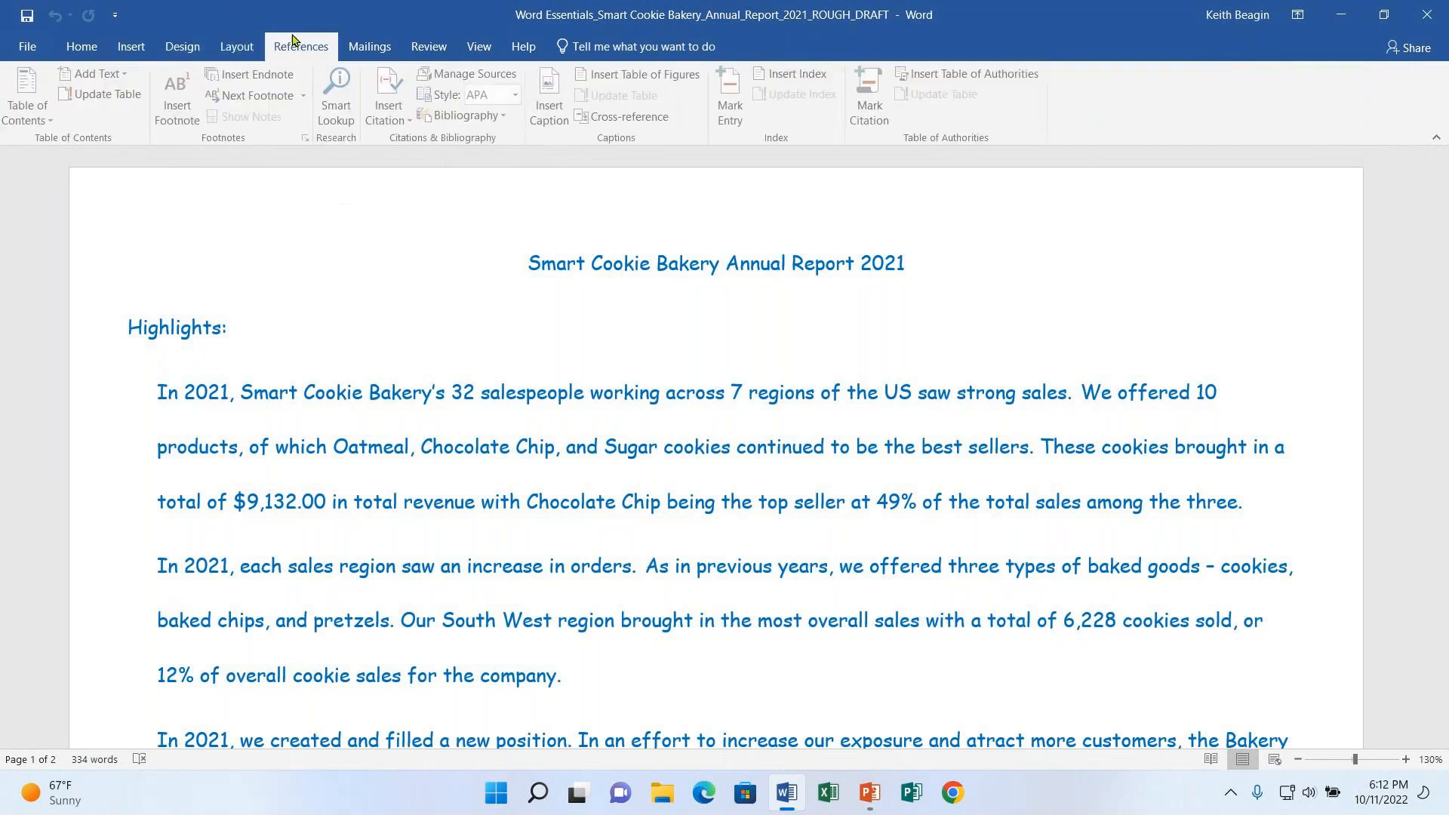
left_click(380, 48)
left_click(428, 47)
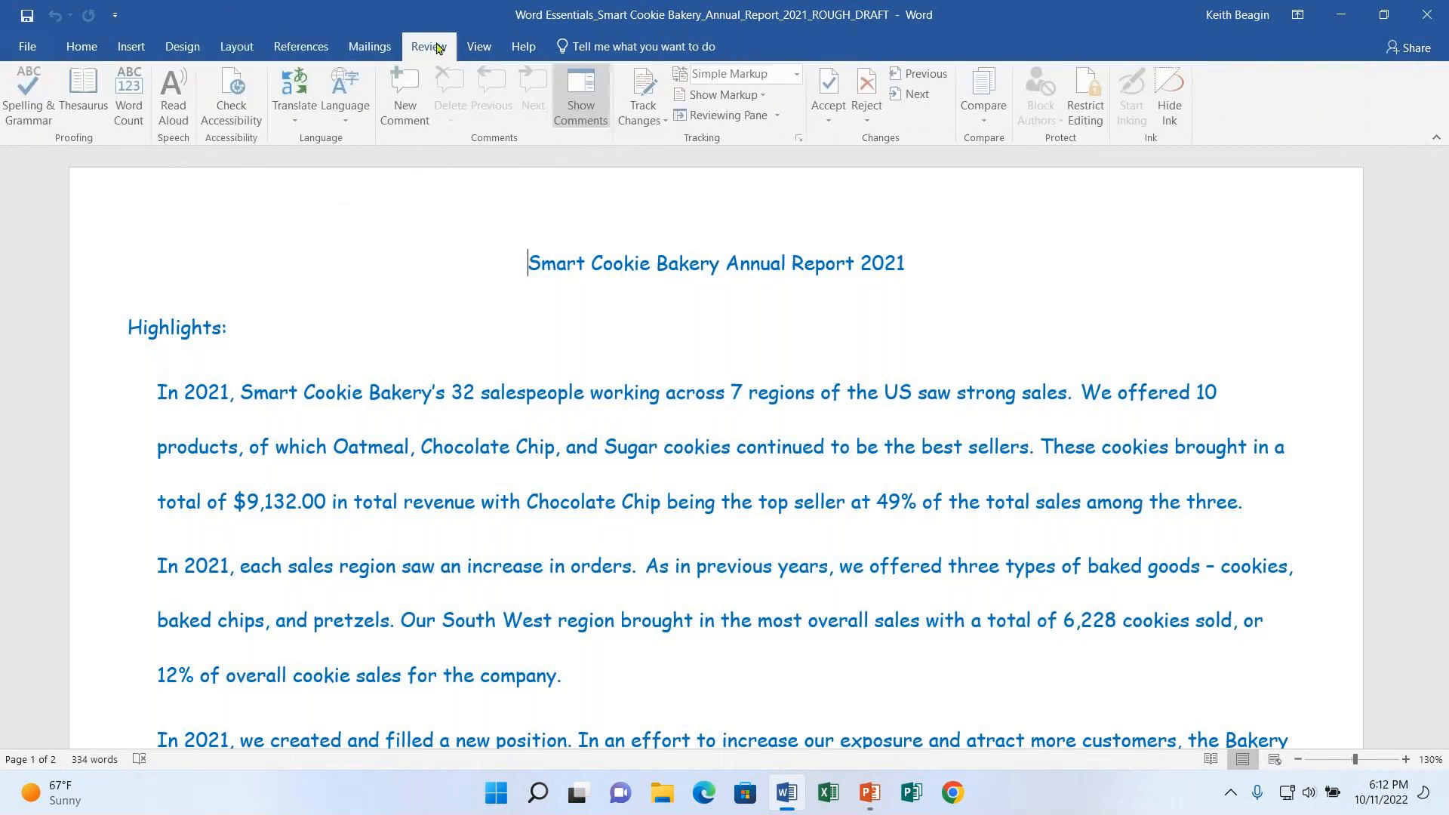
left_click(478, 47)
left_click(534, 52)
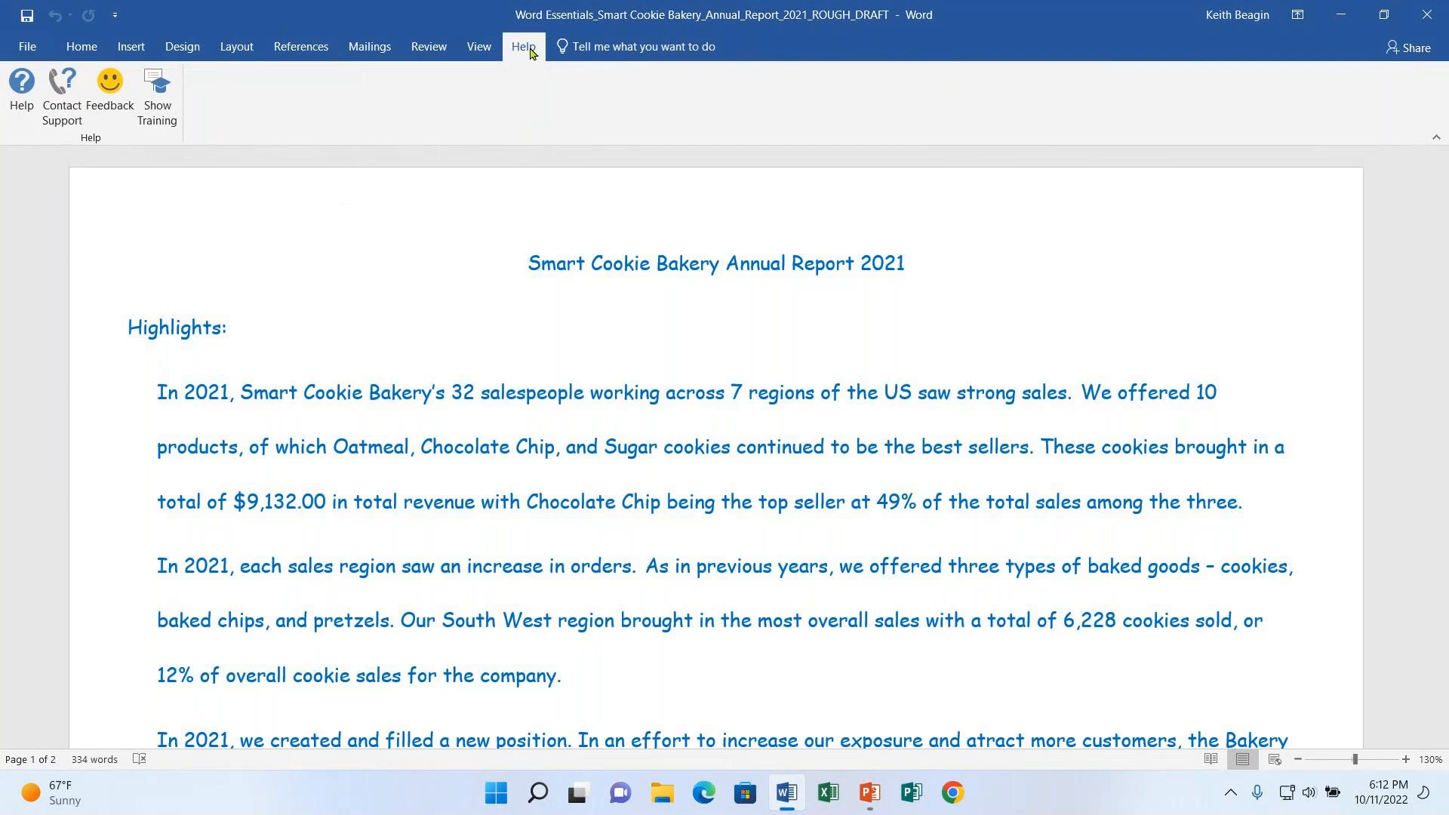
left_click(94, 49)
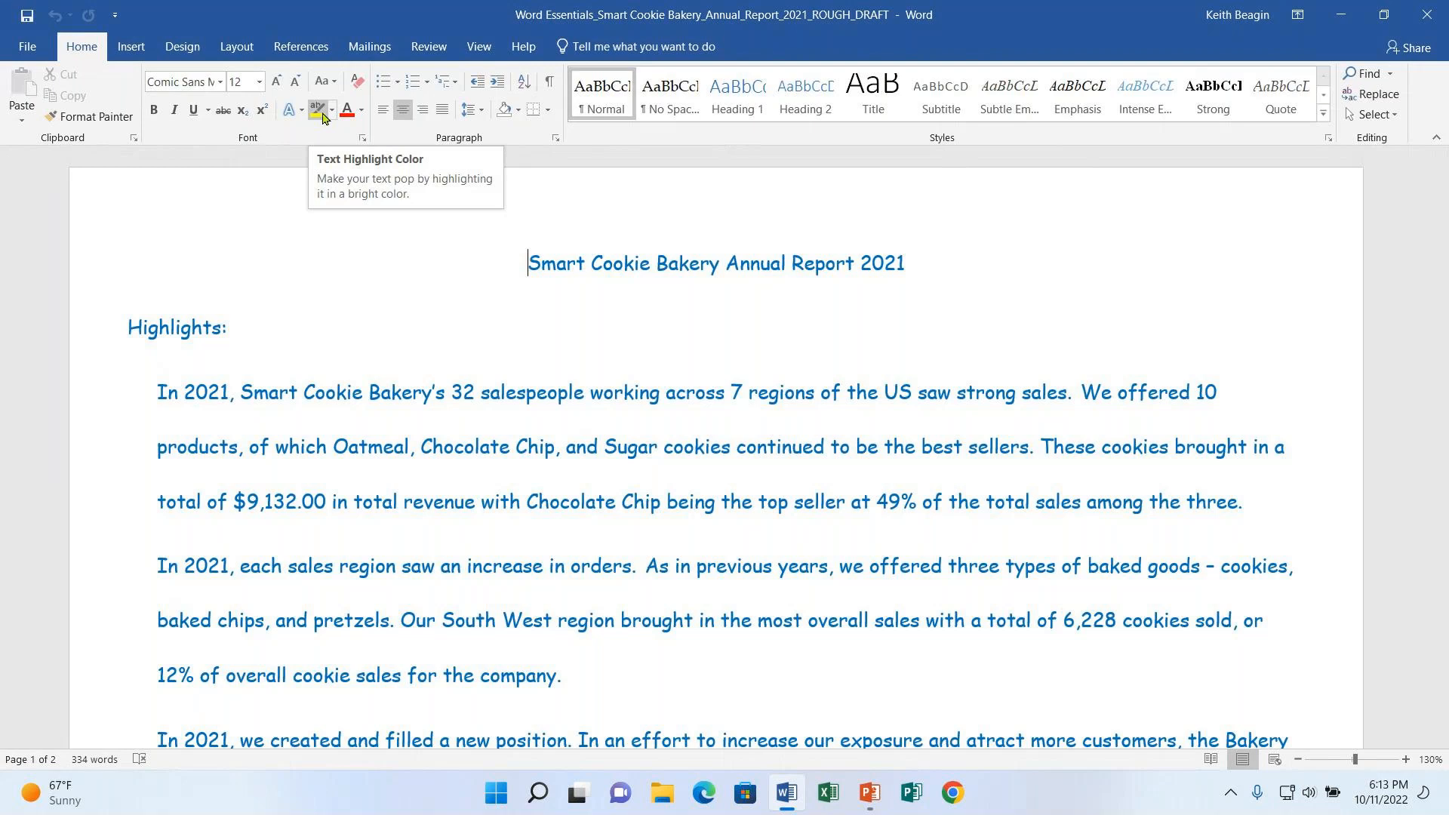
View the document's file information and the customization options for the ribbon and Quick Access Toolbar.
left_click(29, 47)
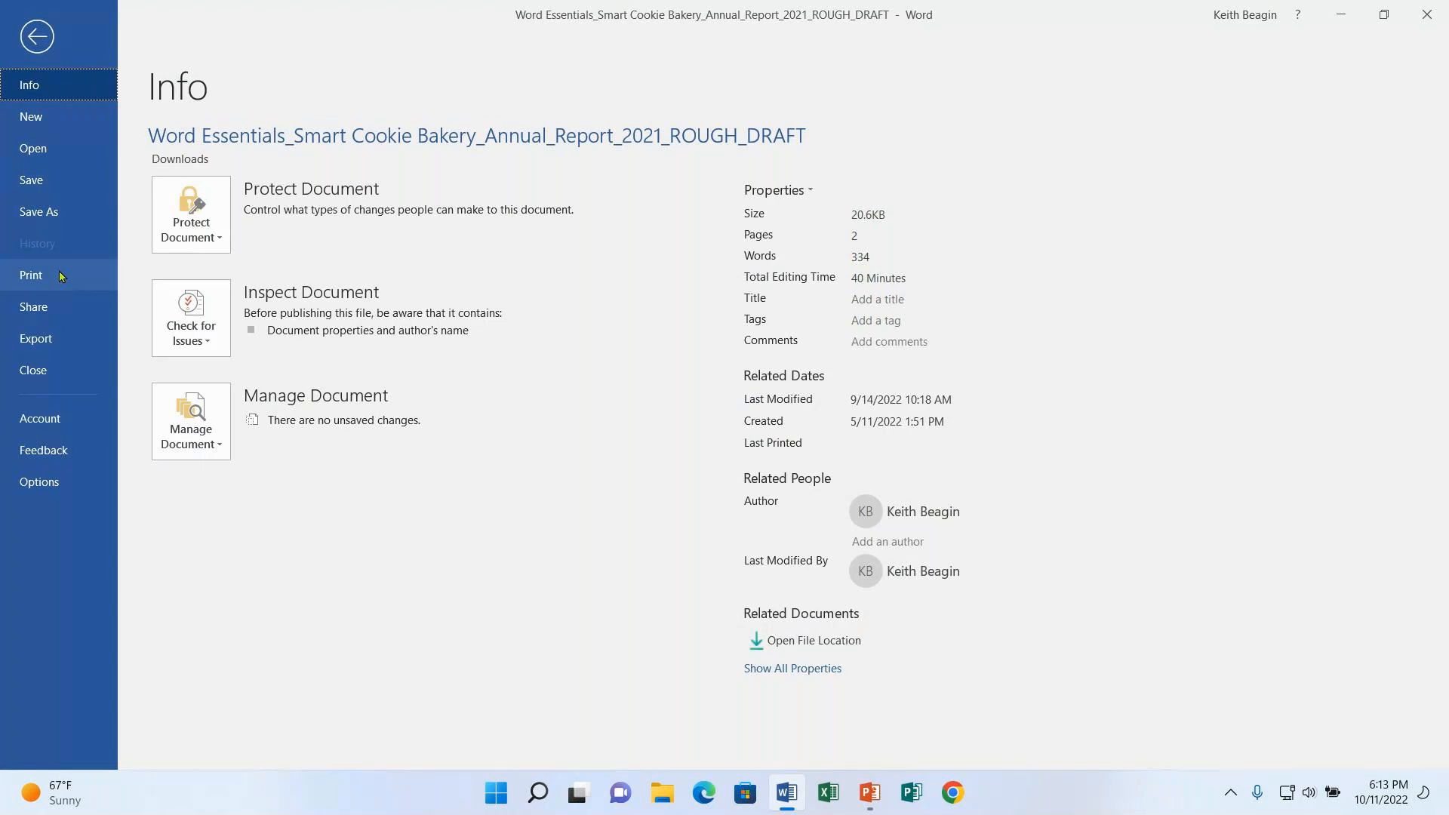
left_click(36, 34)
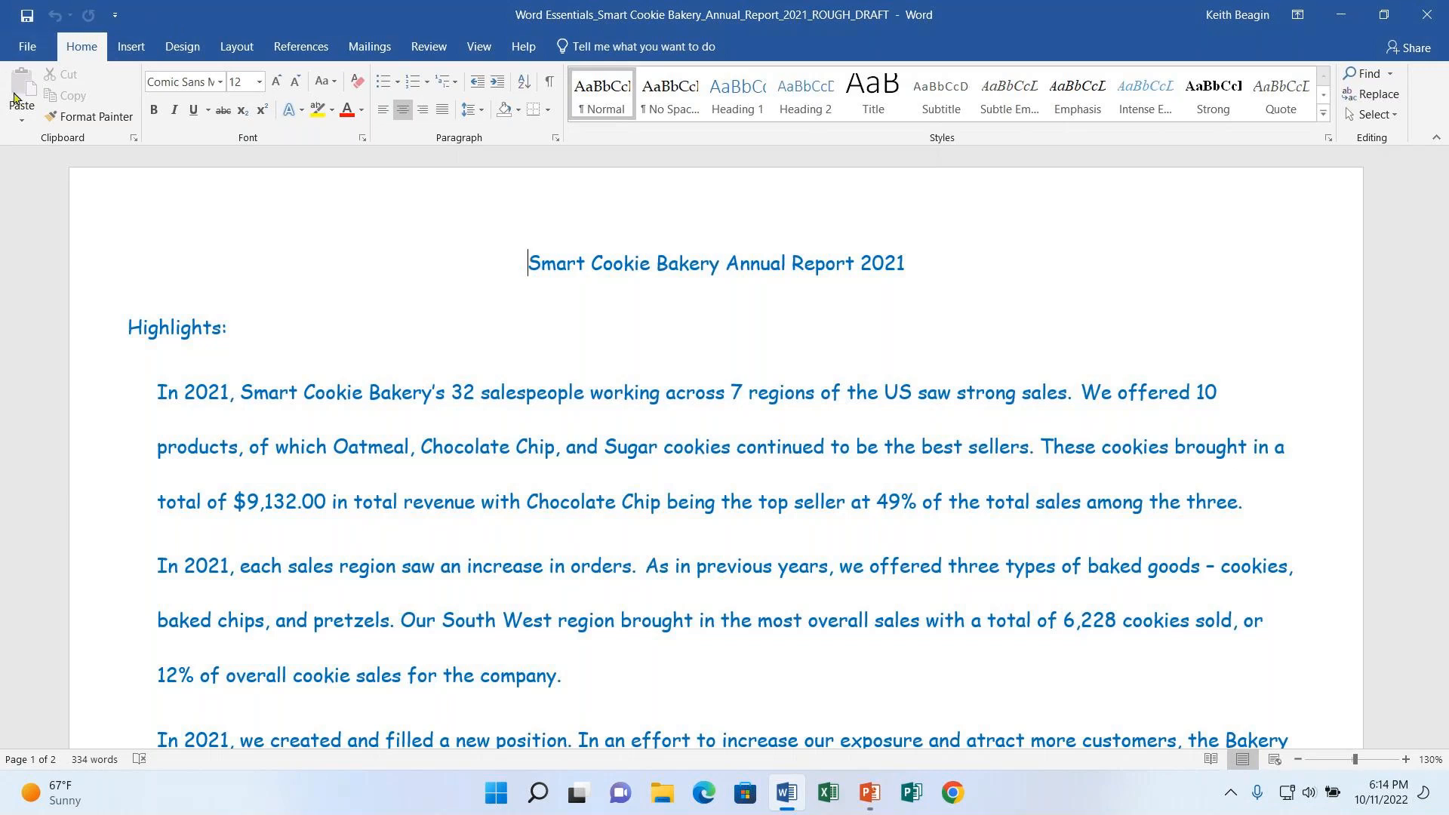
right_click(335, 90)
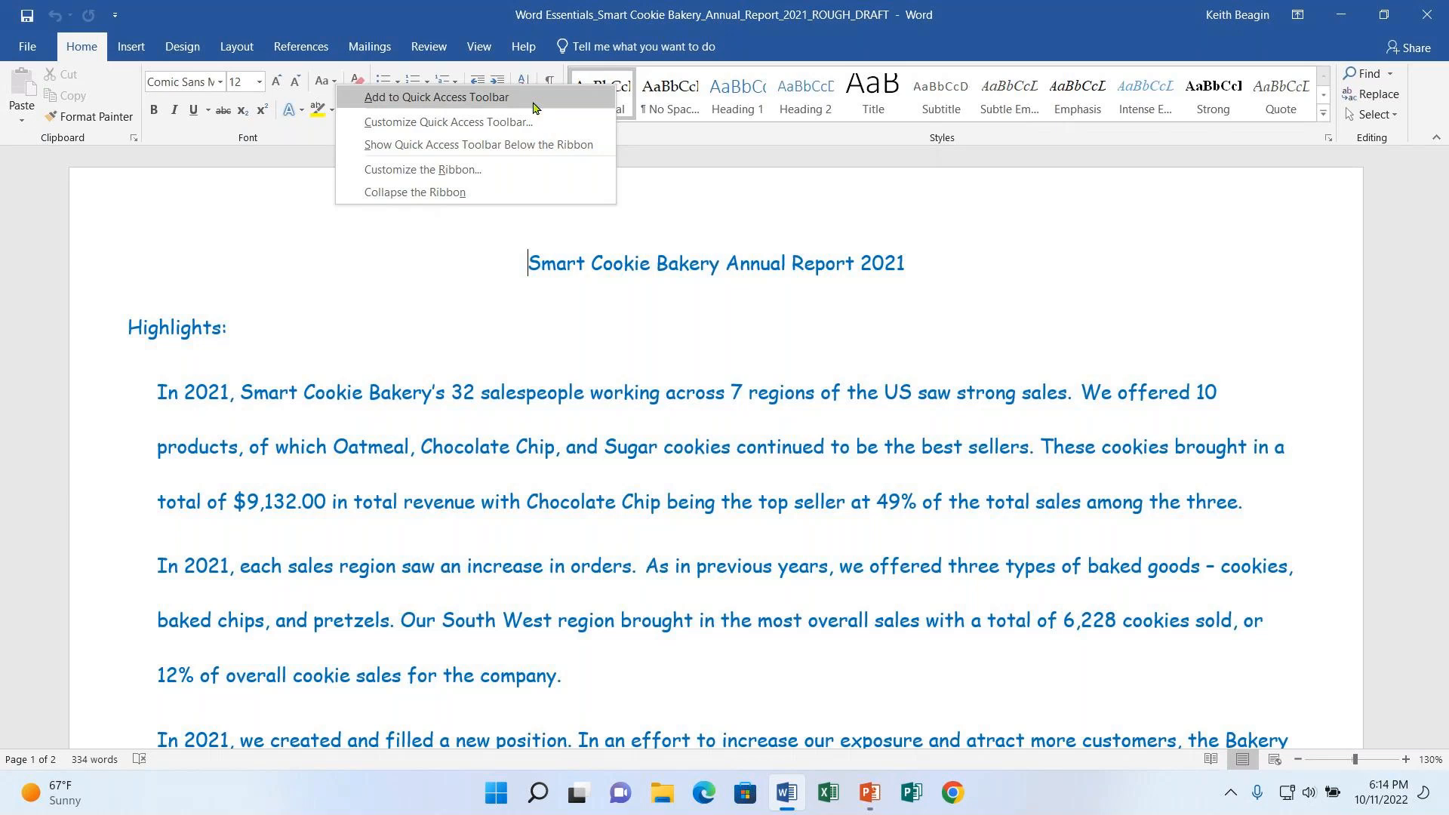
left_click(407, 12)
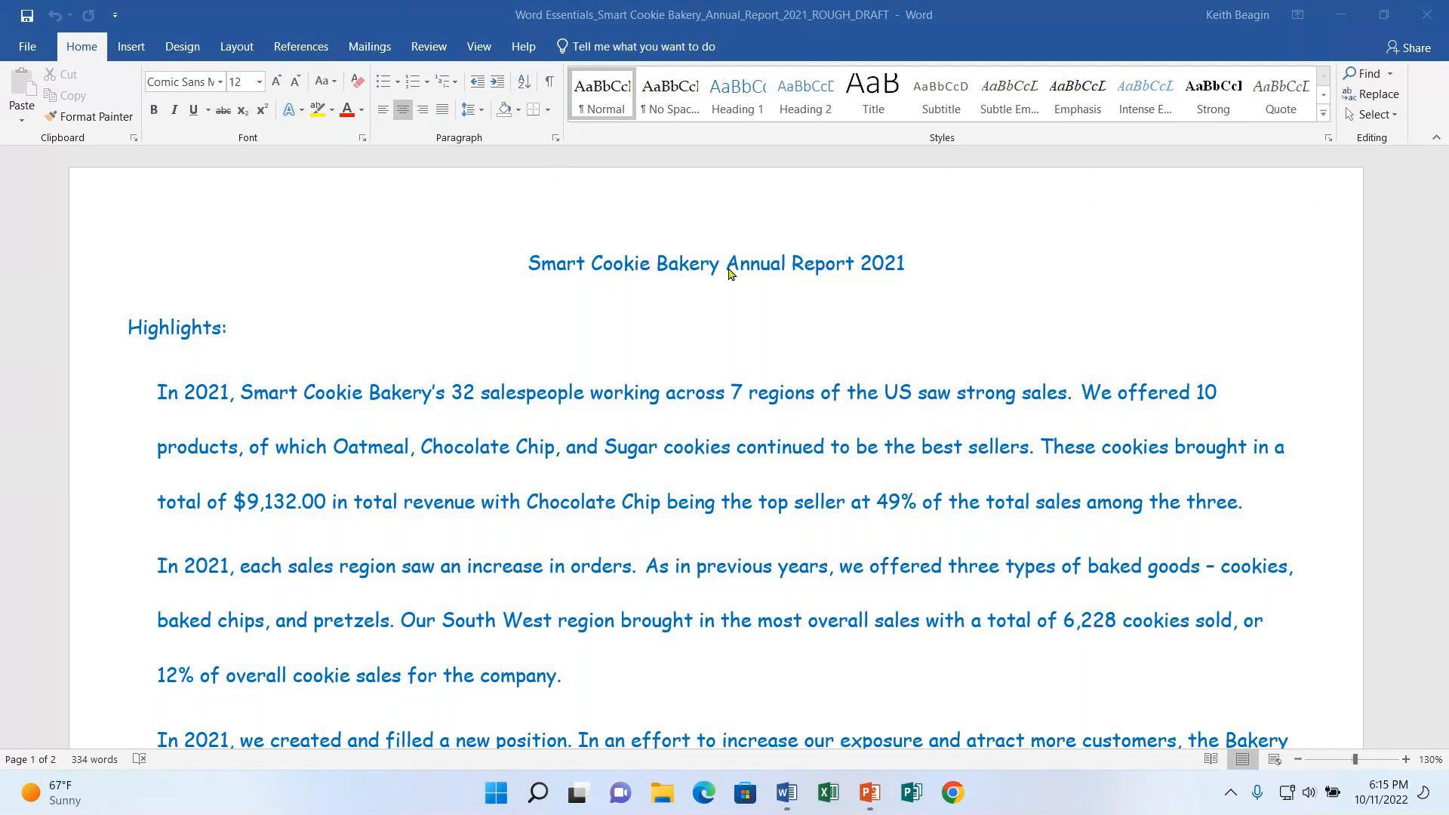
Select the title "Smart Cookie Bakery Annual Report 2021" word by word, starting from its beginning.
left_click(529, 263)
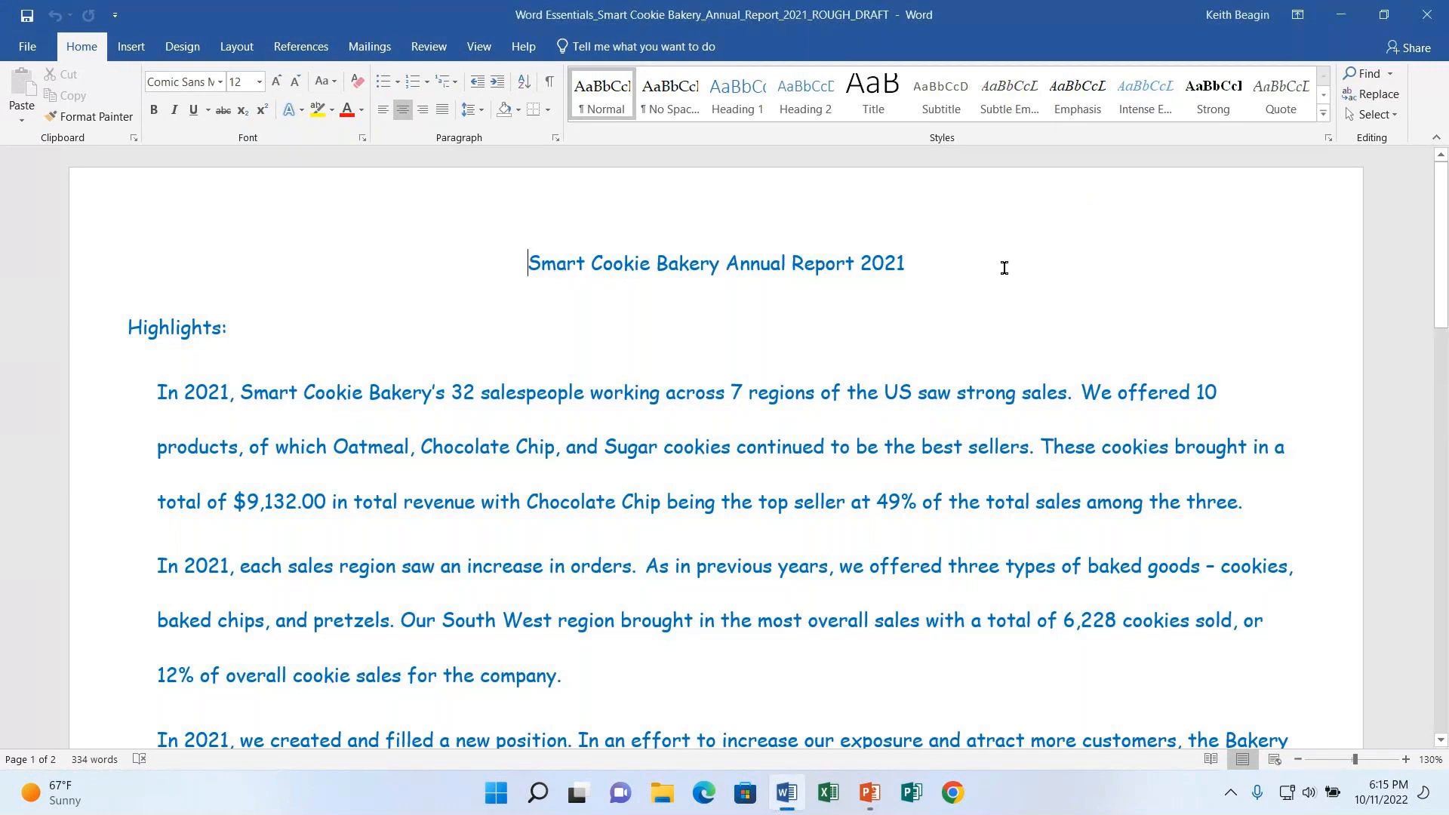
left_click(1447, 225)
left_click(528, 265)
left_click(508, 266)
key("ctrl+shift+Right")
key("ctrl+shift+Right")
key("ctrl+shift+Right")
key("ctrl+shift+Right")
key("ctrl+shift+Right")
key("ctrl+shift+Right")
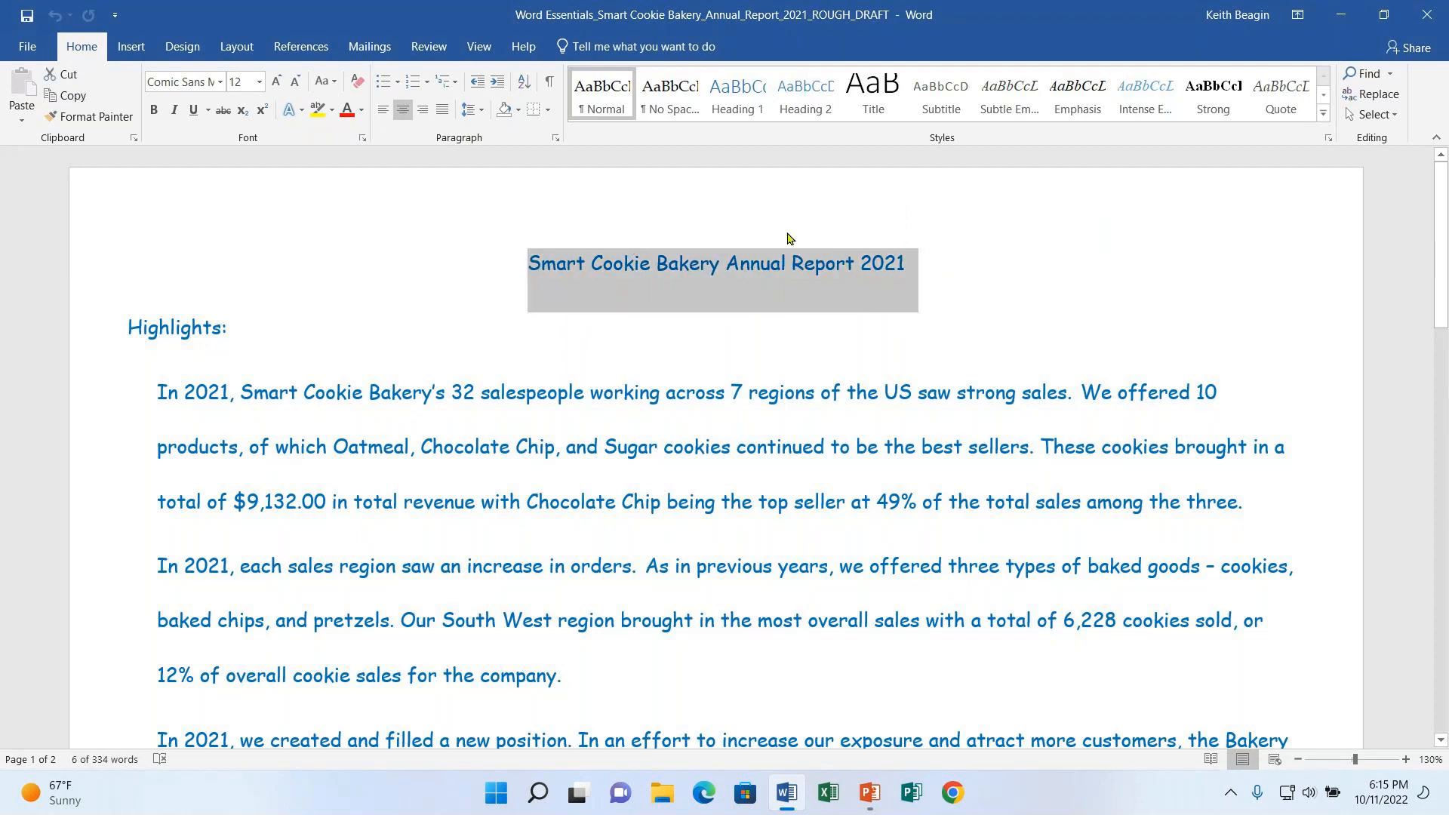
Select the "Highlights:" heading, and then the words "In 2021" opening the first three paragraphs together as one multiple selection.
left_click(172, 336)
left_click_drag(125, 328, 238, 331)
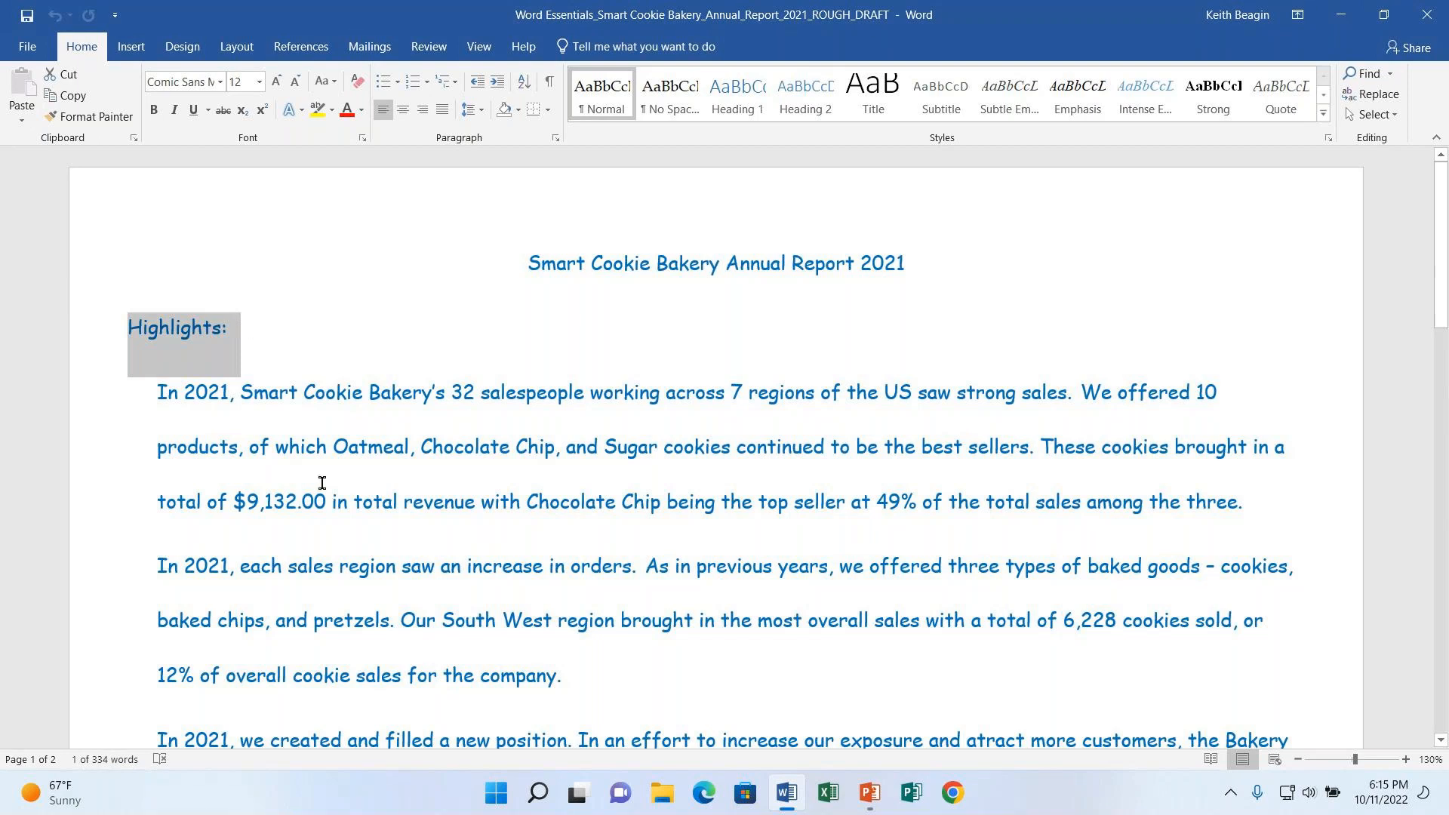
scroll(322, 483, "down", 1)
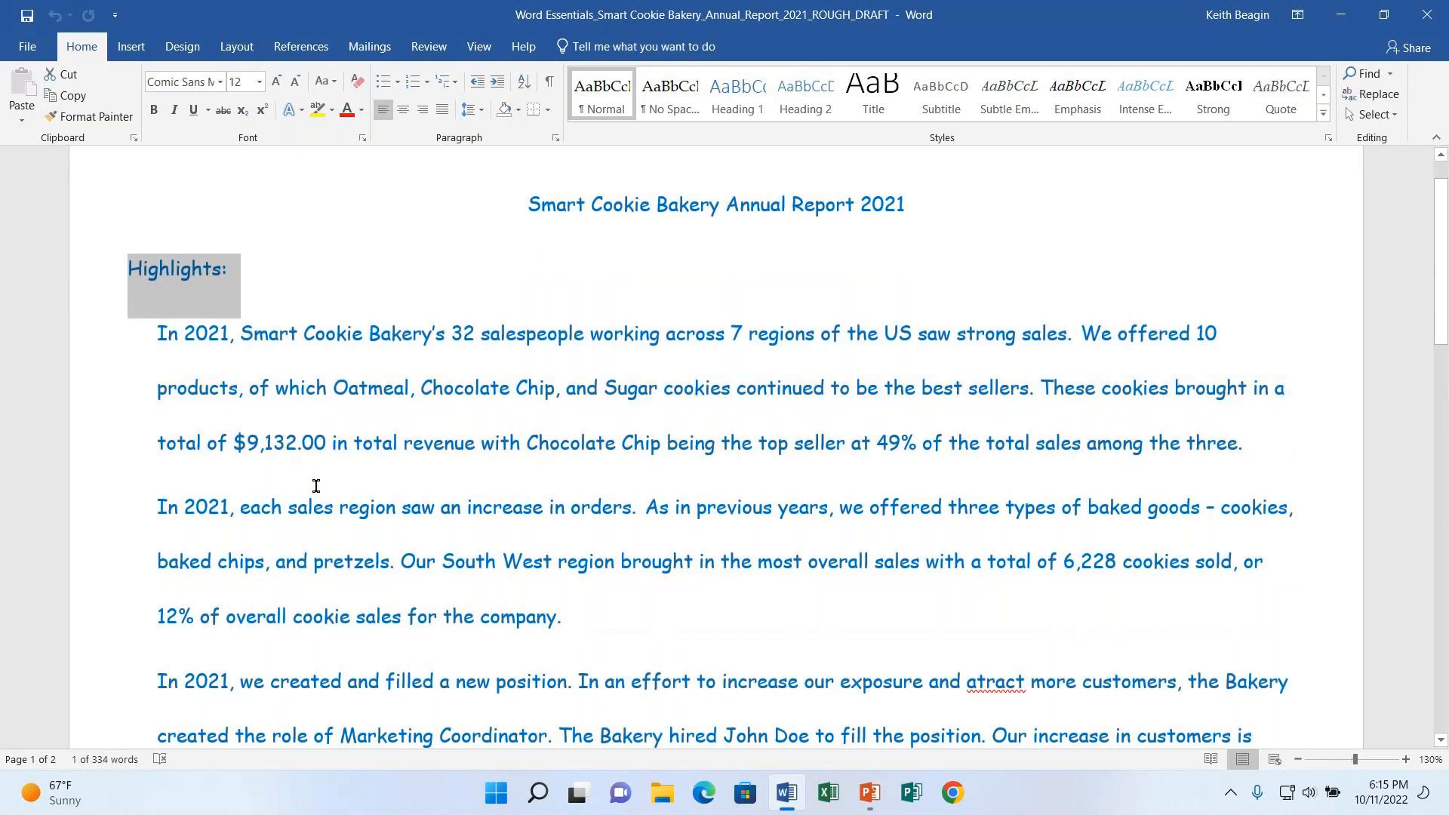
left_click_drag(147, 333, 229, 334)
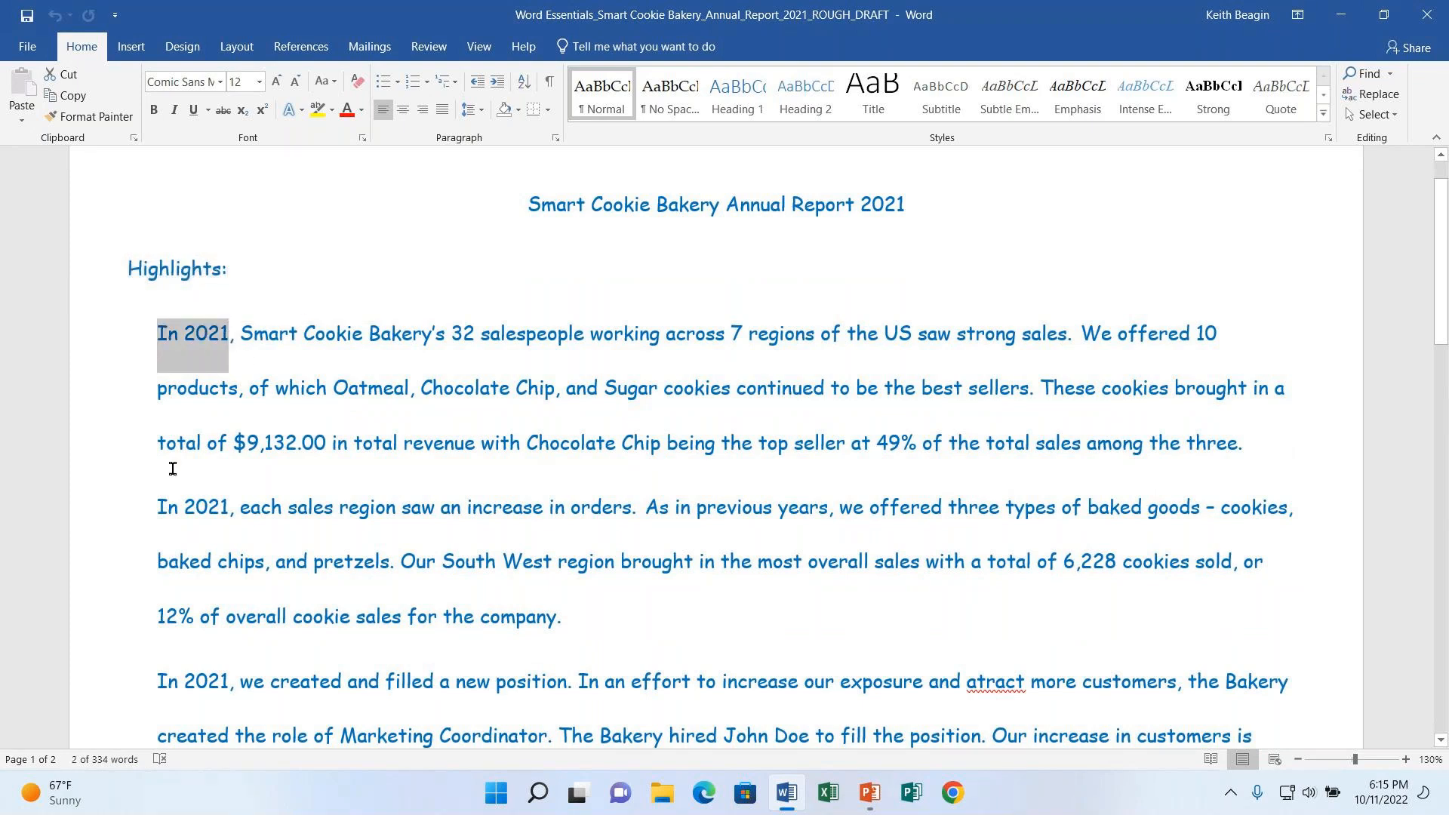
left_click_drag(156, 506, 229, 506)
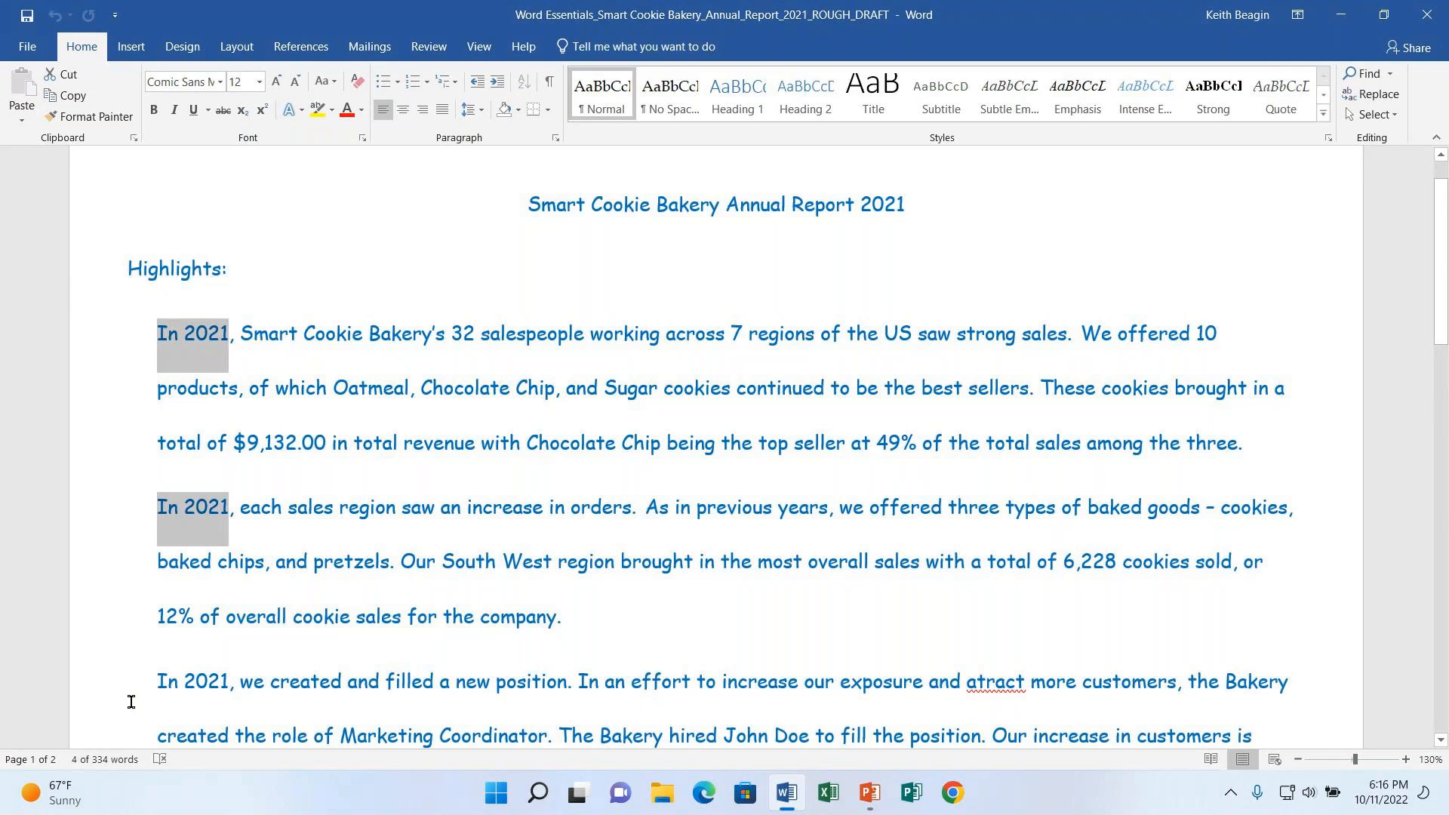
left_click_drag(156, 681, 228, 683)
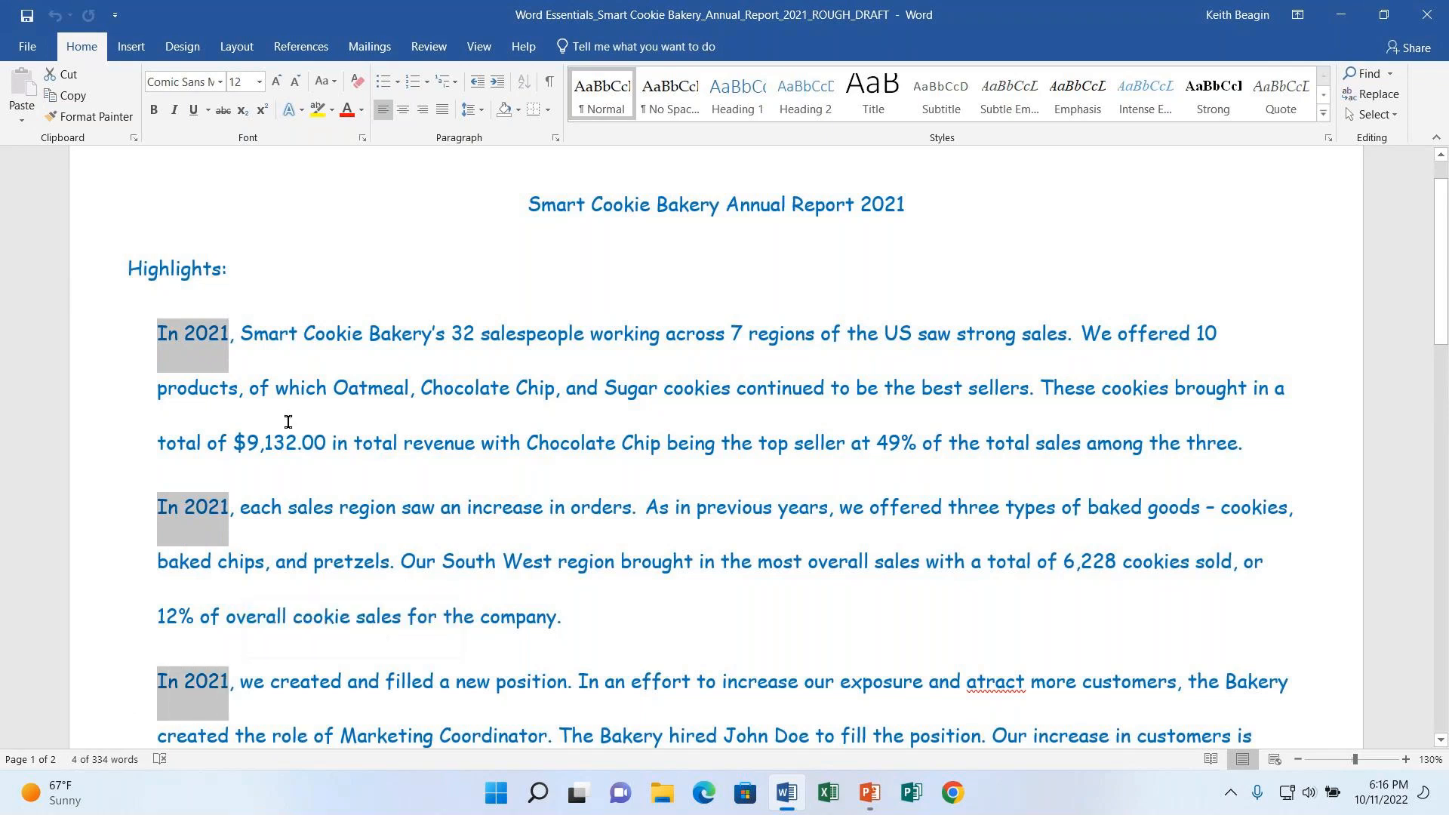
scroll(471, 623, "down", 5)
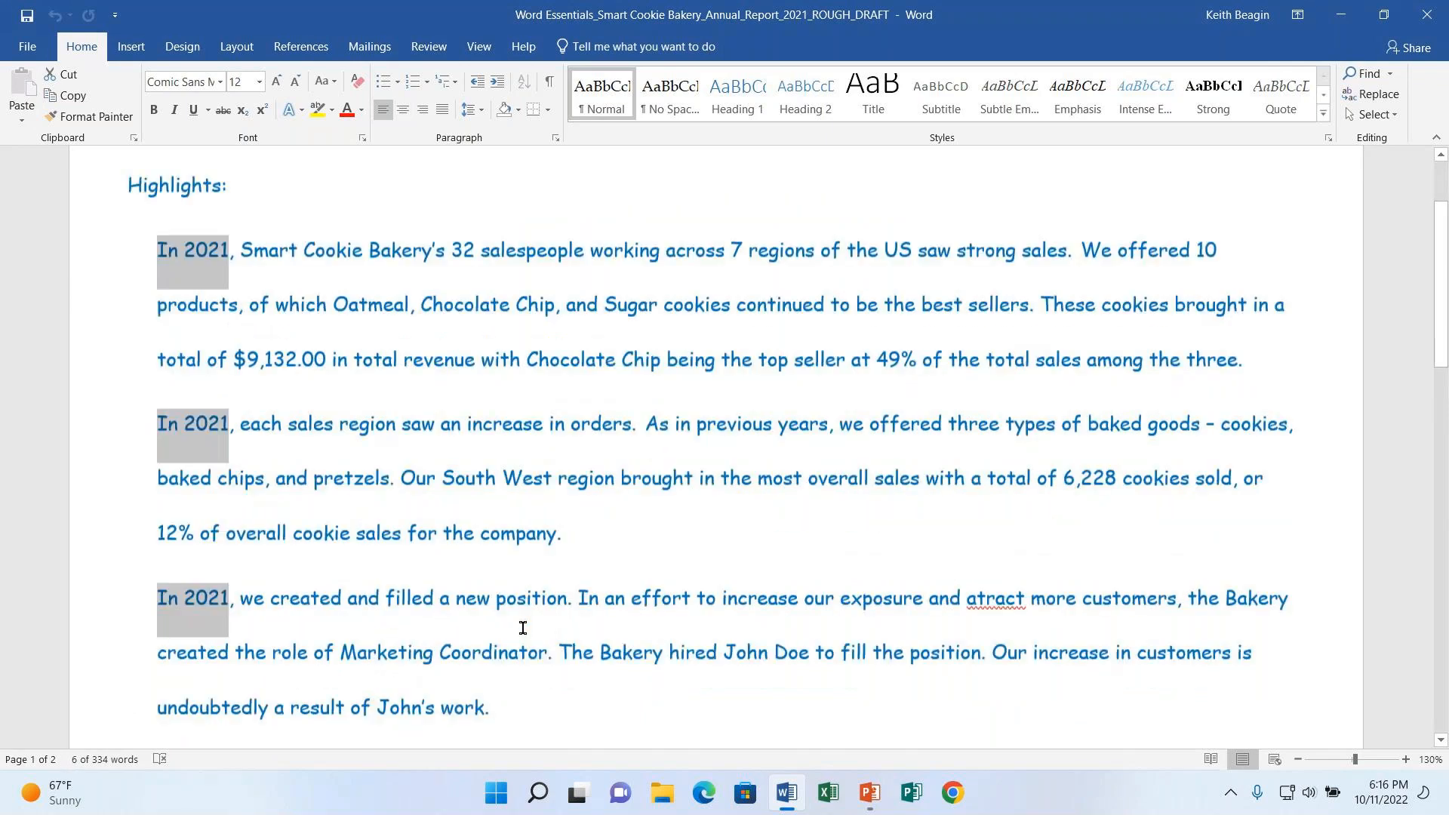
scroll(596, 627, "down", 5)
scroll(597, 626, "up", 5)
scroll(596, 626, "up", 6)
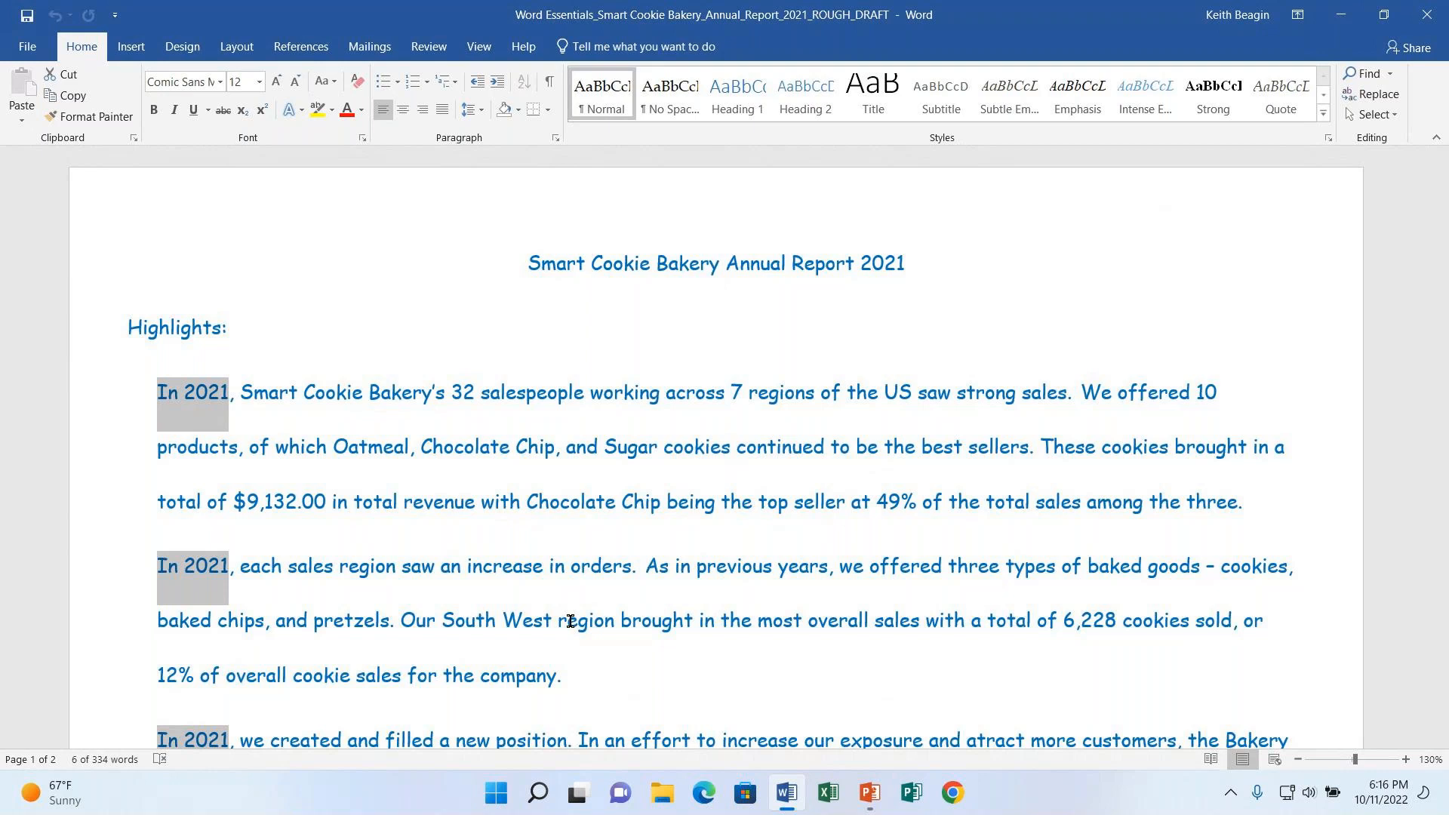
Clear the selection by placing the insertion point before the title, and look through both pages of the report.
left_click(527, 263)
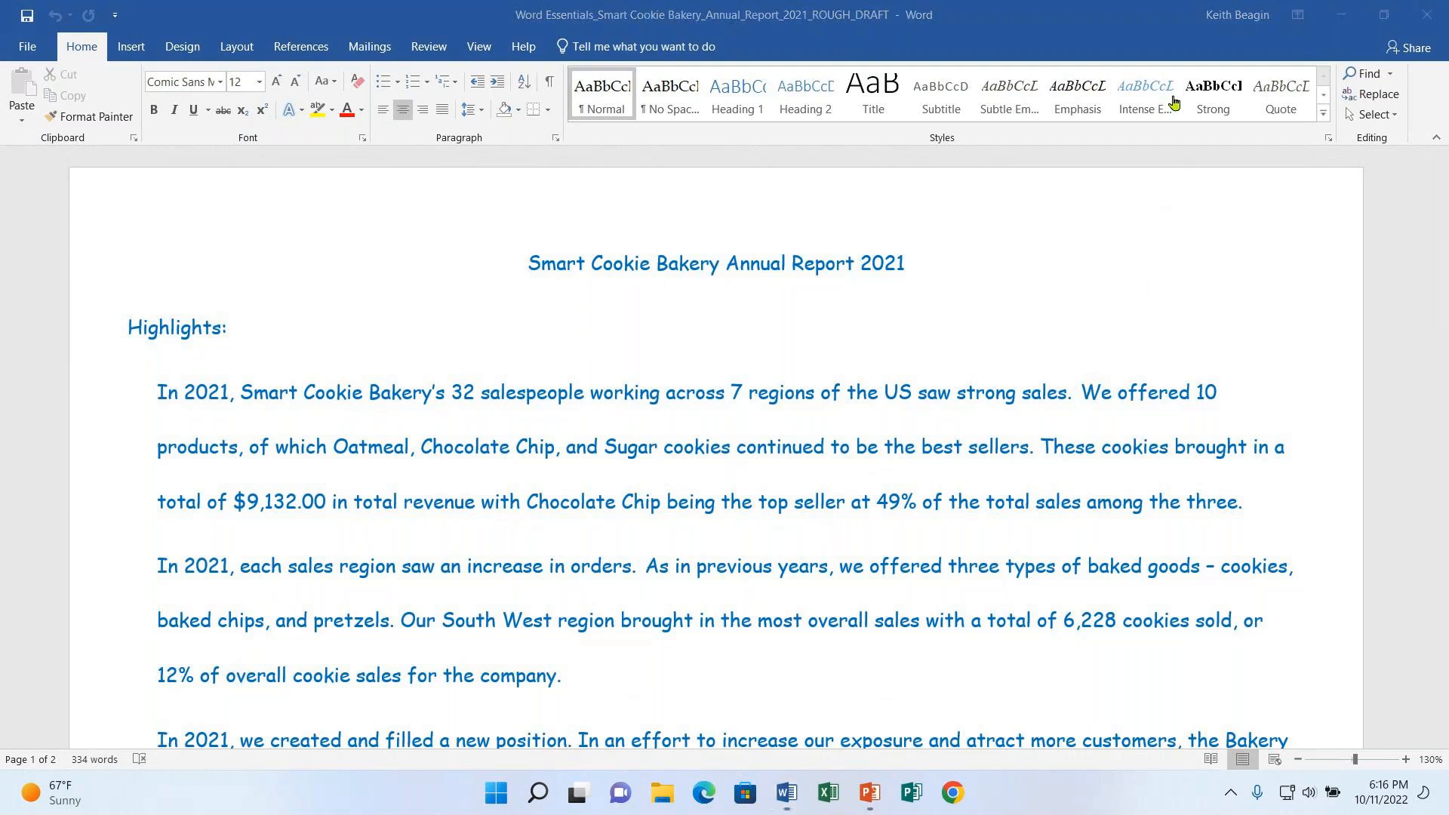
left_click(516, 262)
left_click(529, 264)
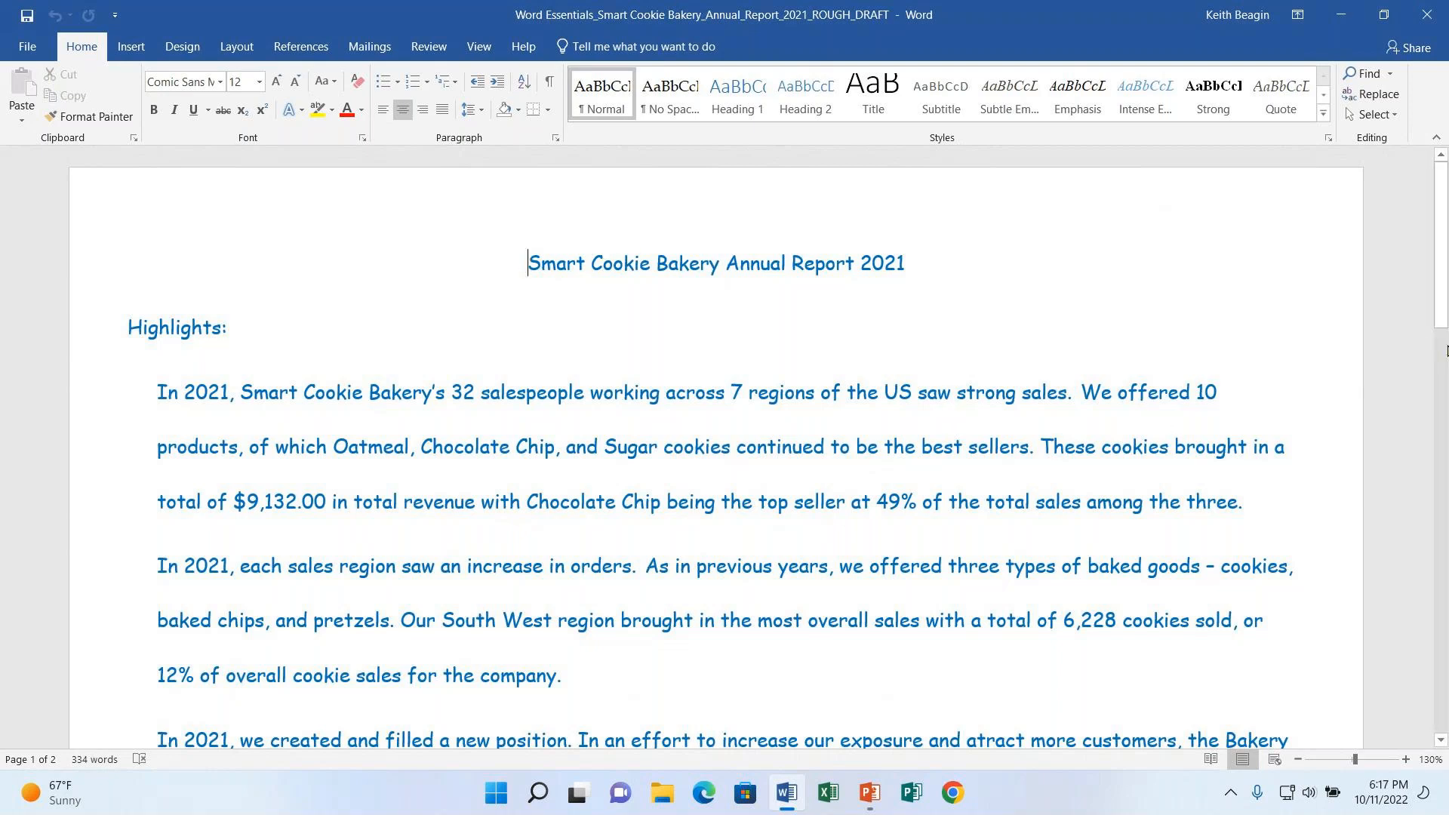
left_click_drag(1442, 257, 1444, 489)
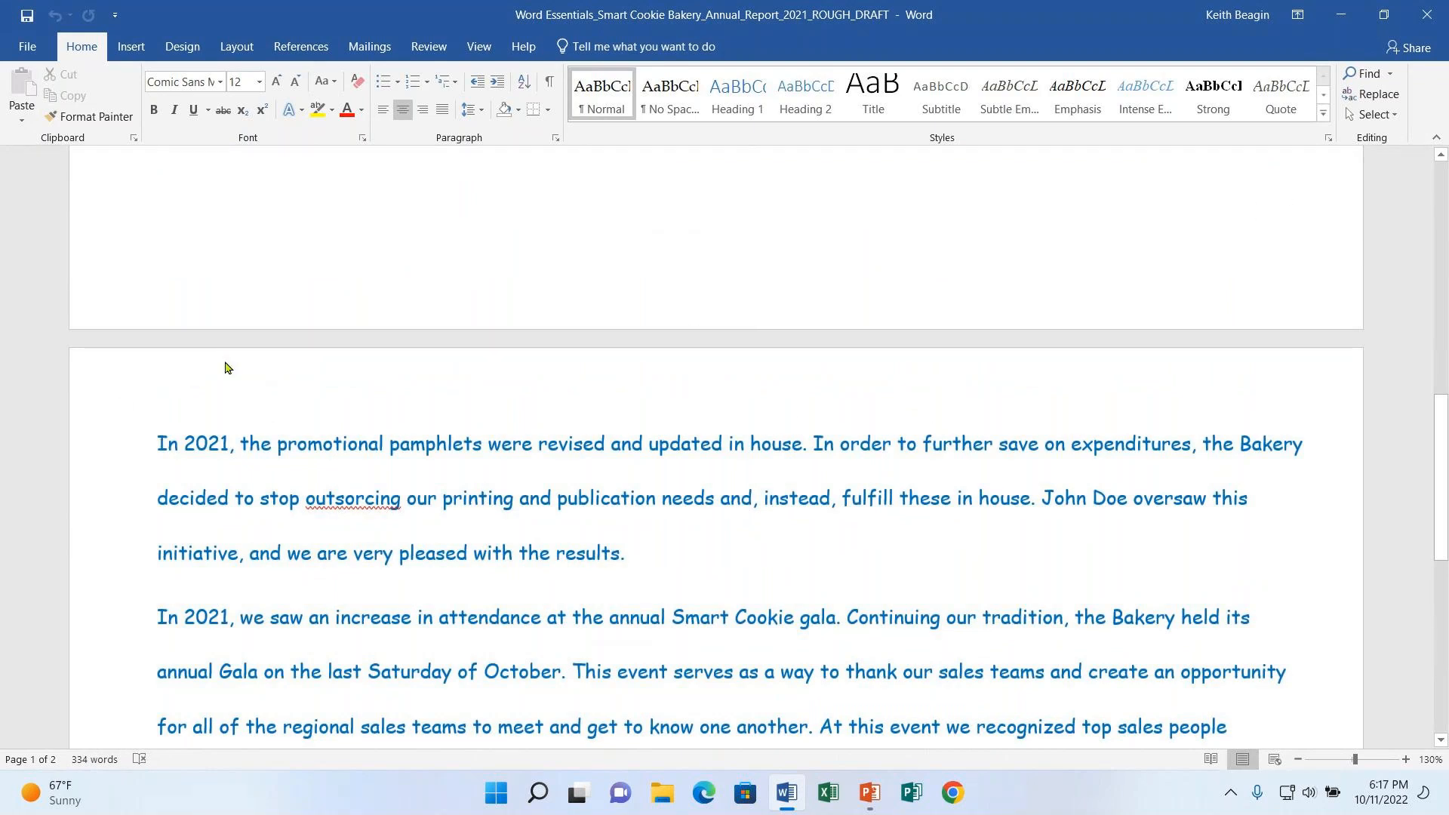
left_click_drag(1442, 408, 1446, 638)
left_click_drag(1443, 567, 1444, 162)
left_click(529, 263)
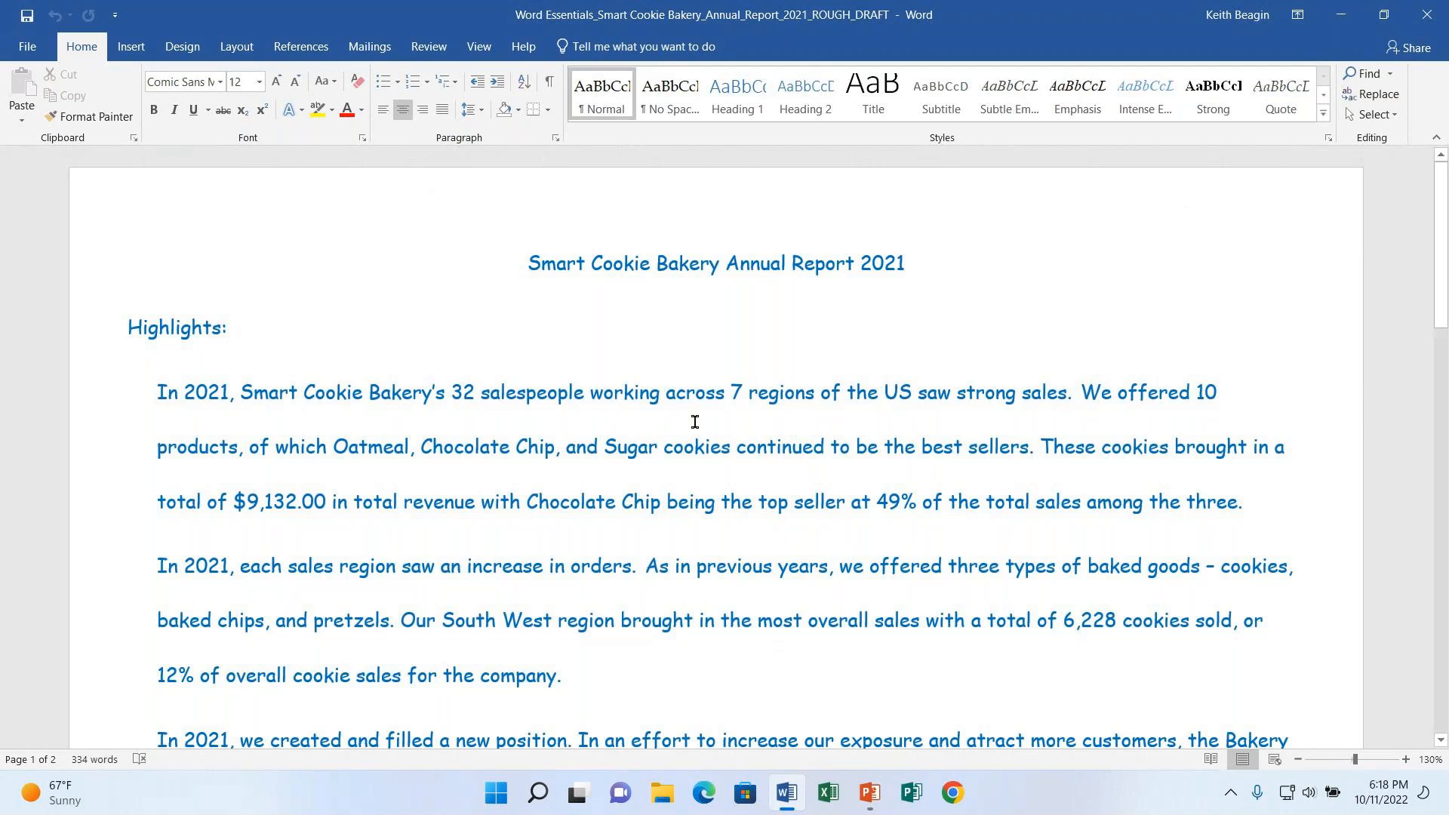
Change the report's page orientation to Portrait.
left_click(236, 49)
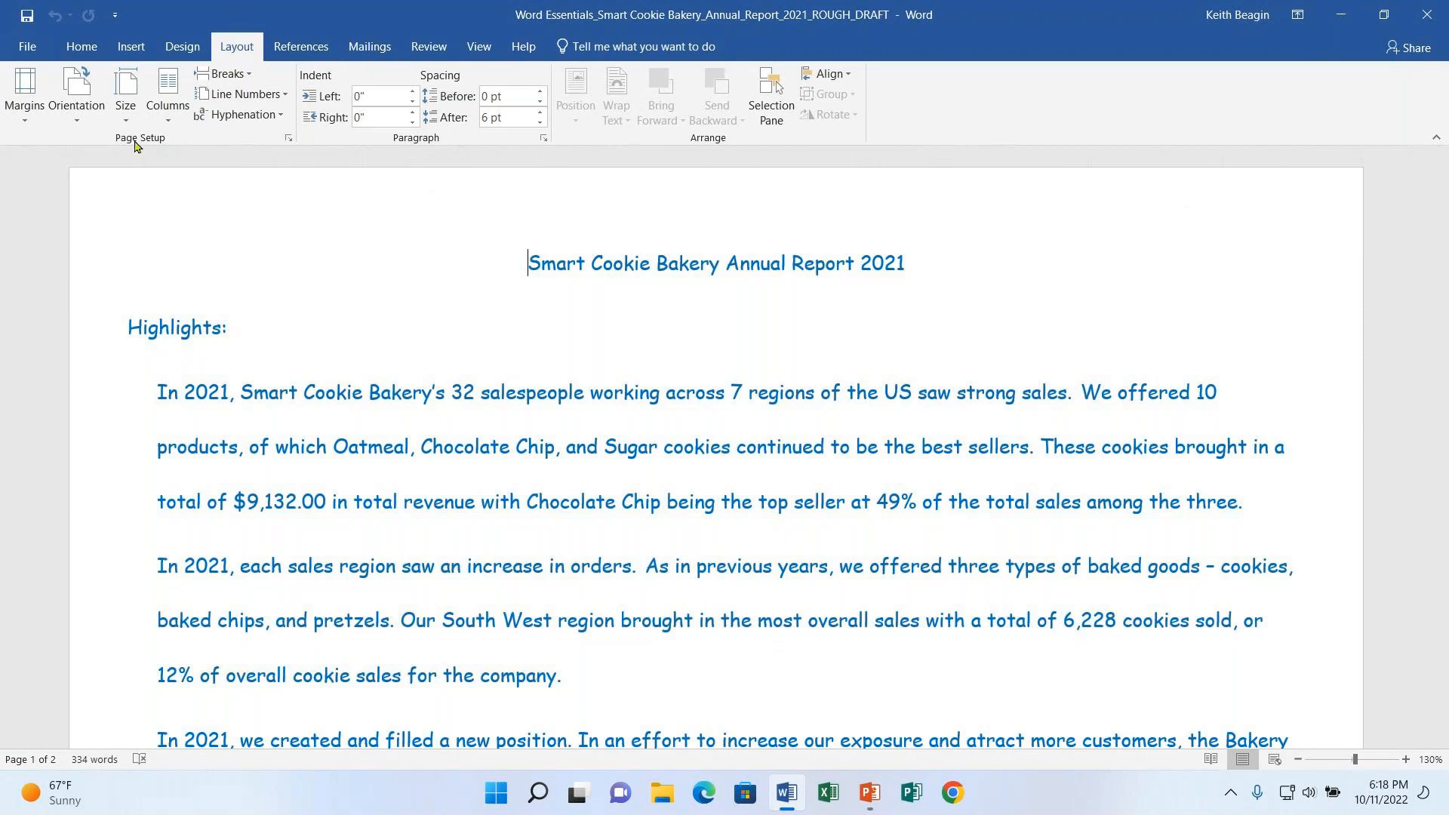
left_click(75, 113)
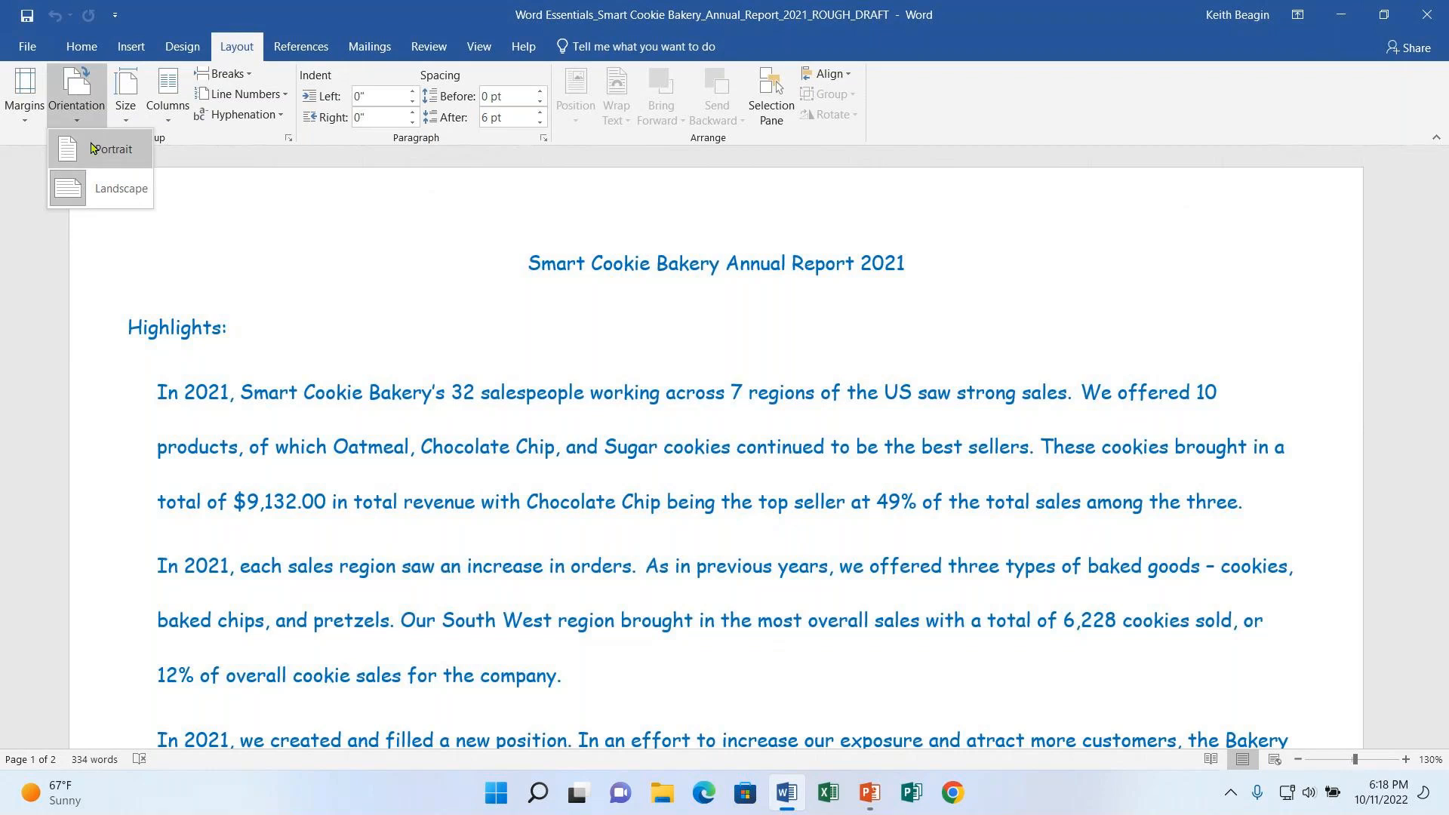
left_click(92, 148)
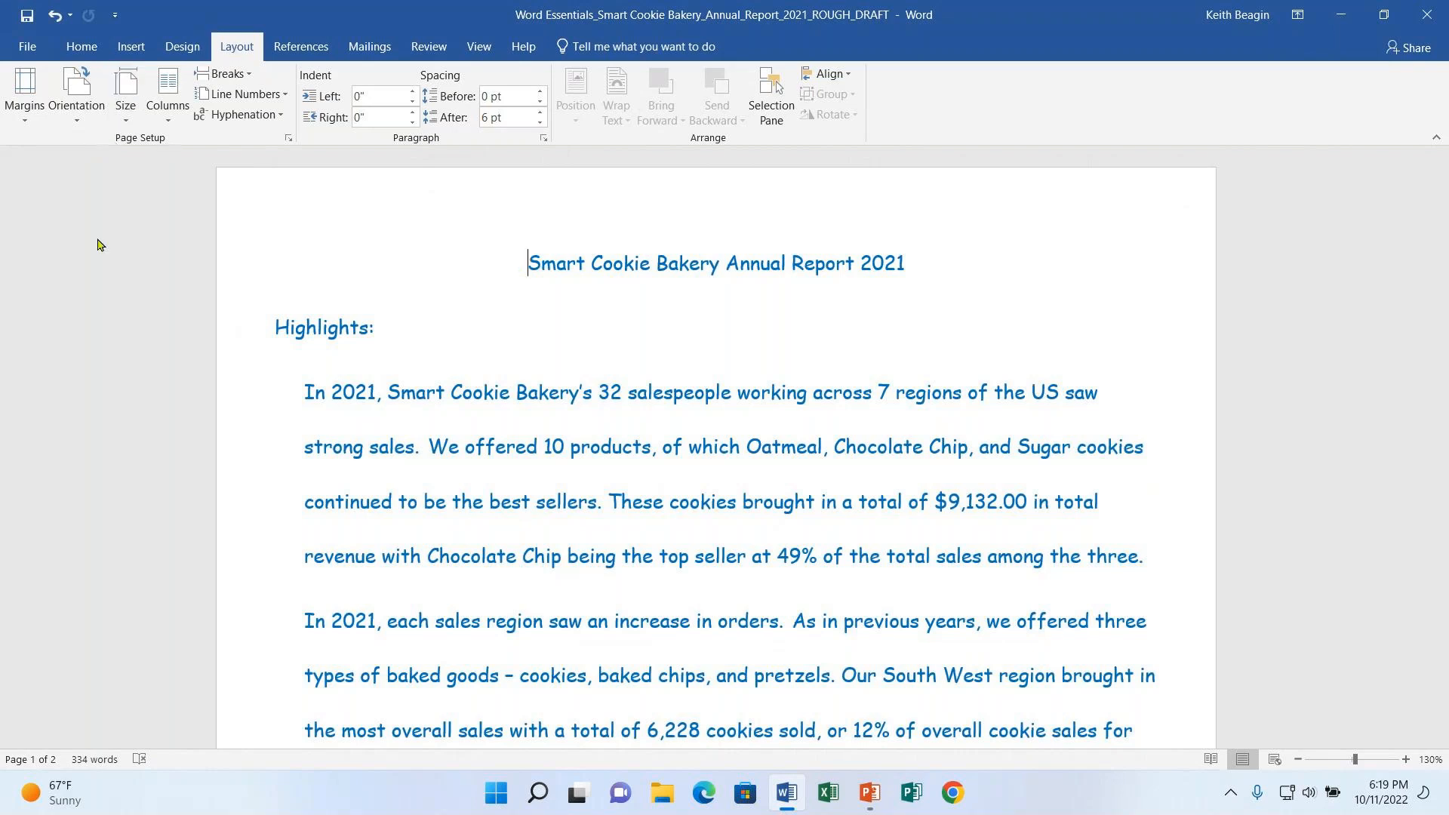
View one whole page of the report at once, and return the zoom to 130%.
left_click(478, 47)
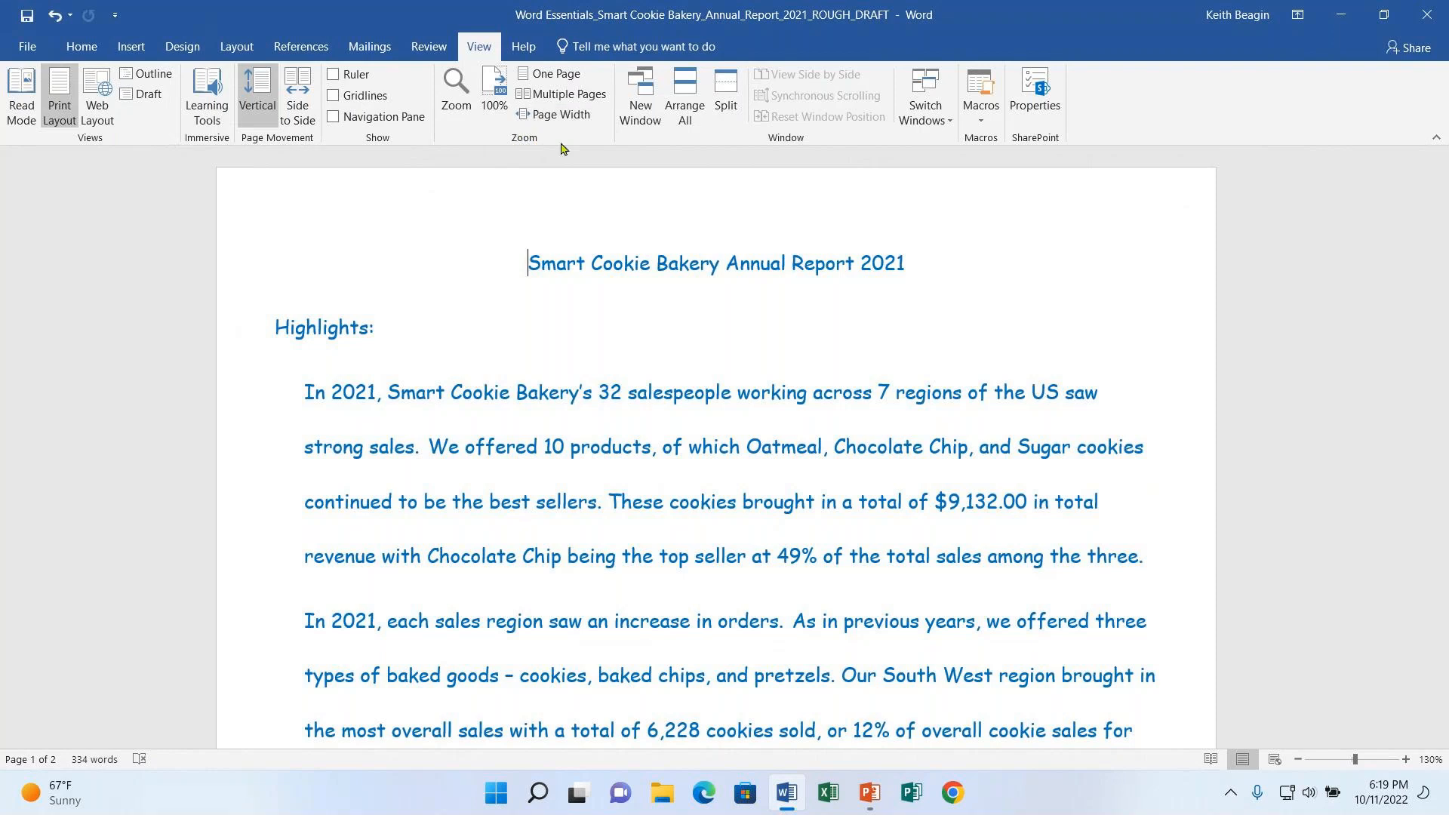
left_click(562, 80)
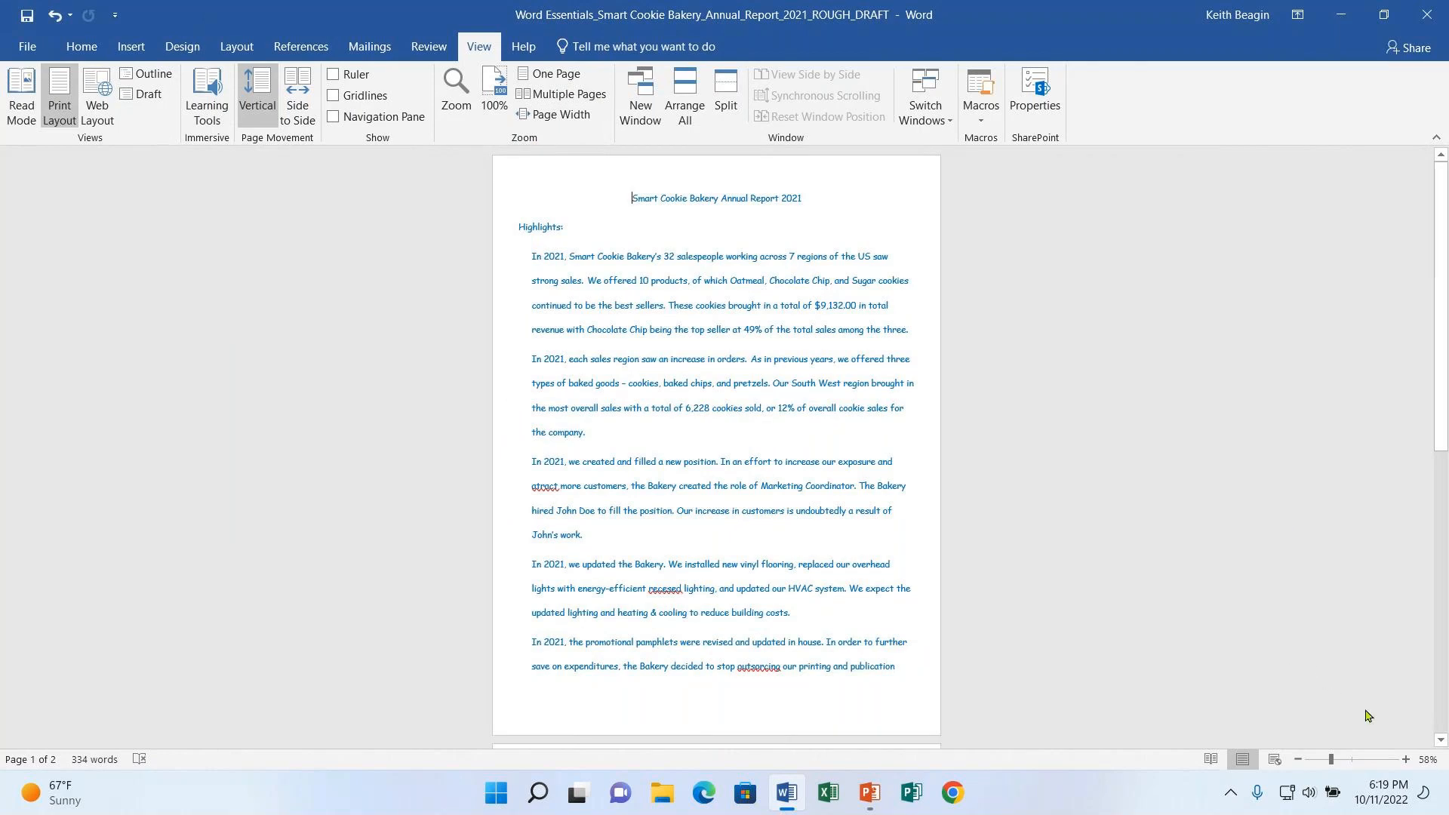
left_click(1405, 760)
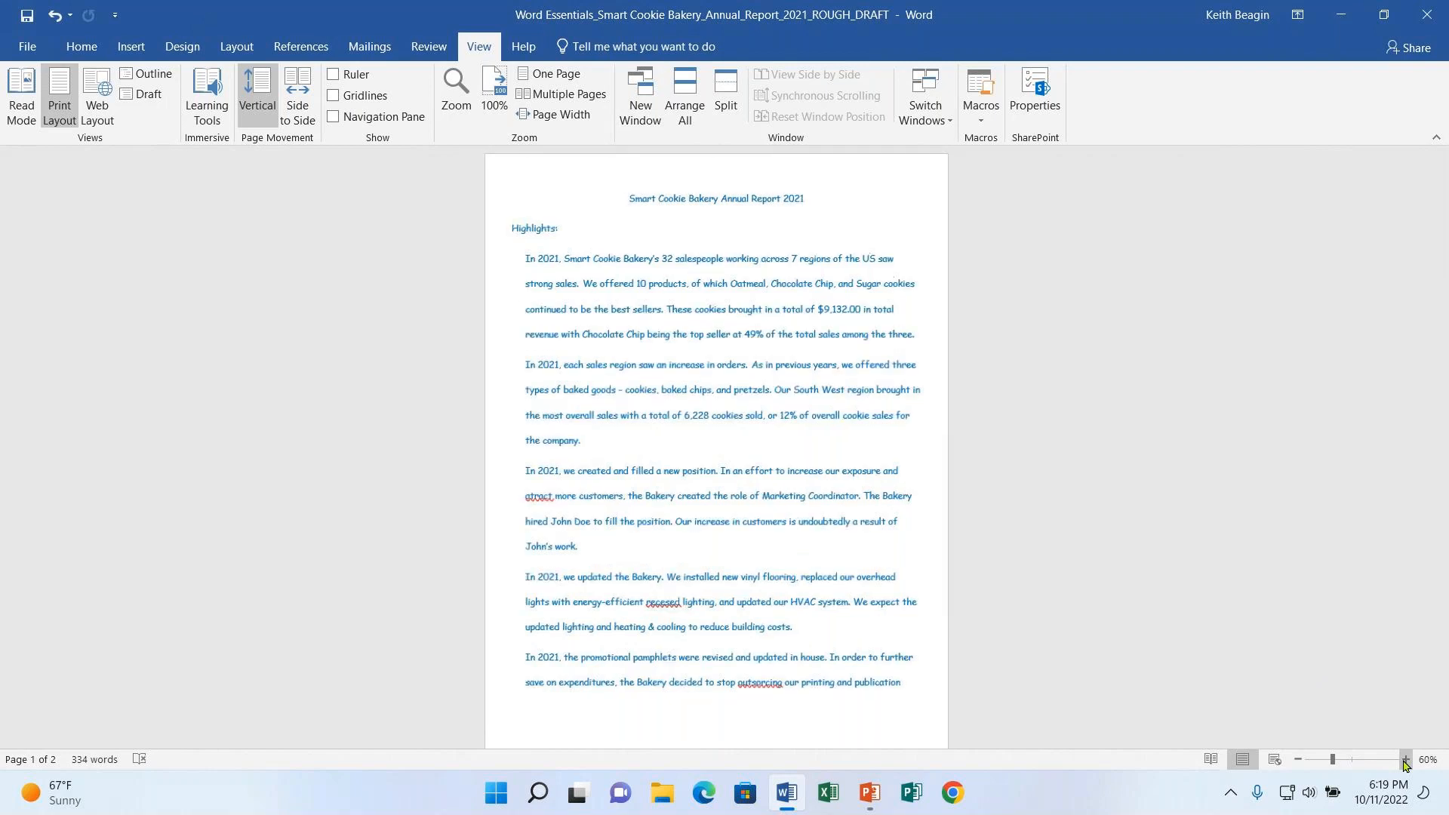
left_click(1405, 759)
left_click(1406, 760)
left_click(1406, 759)
left_click(1406, 759)
left_click(1406, 759)
left_click(1406, 759)
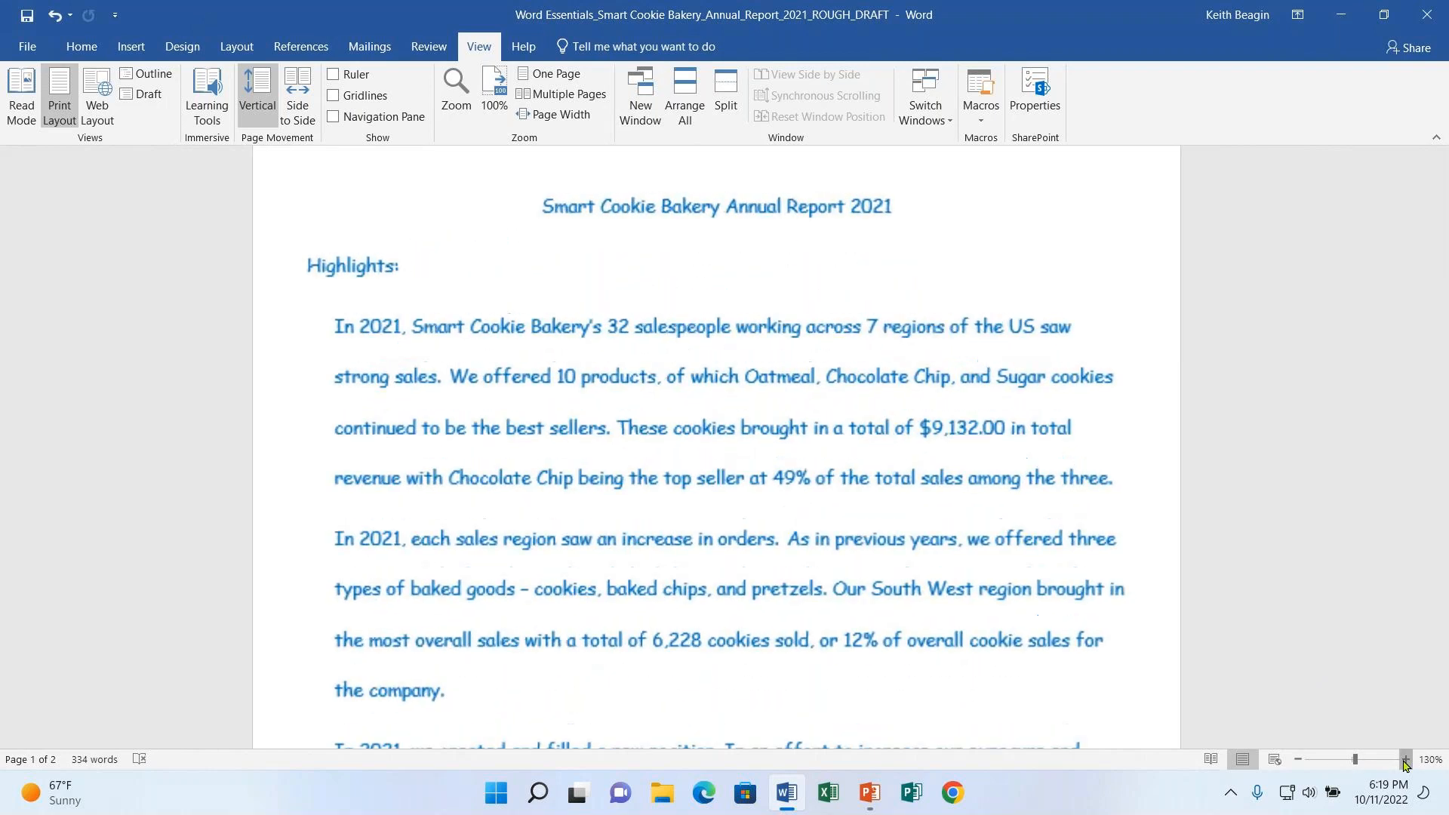
left_click(1405, 759)
scroll(906, 642, "up", 1)
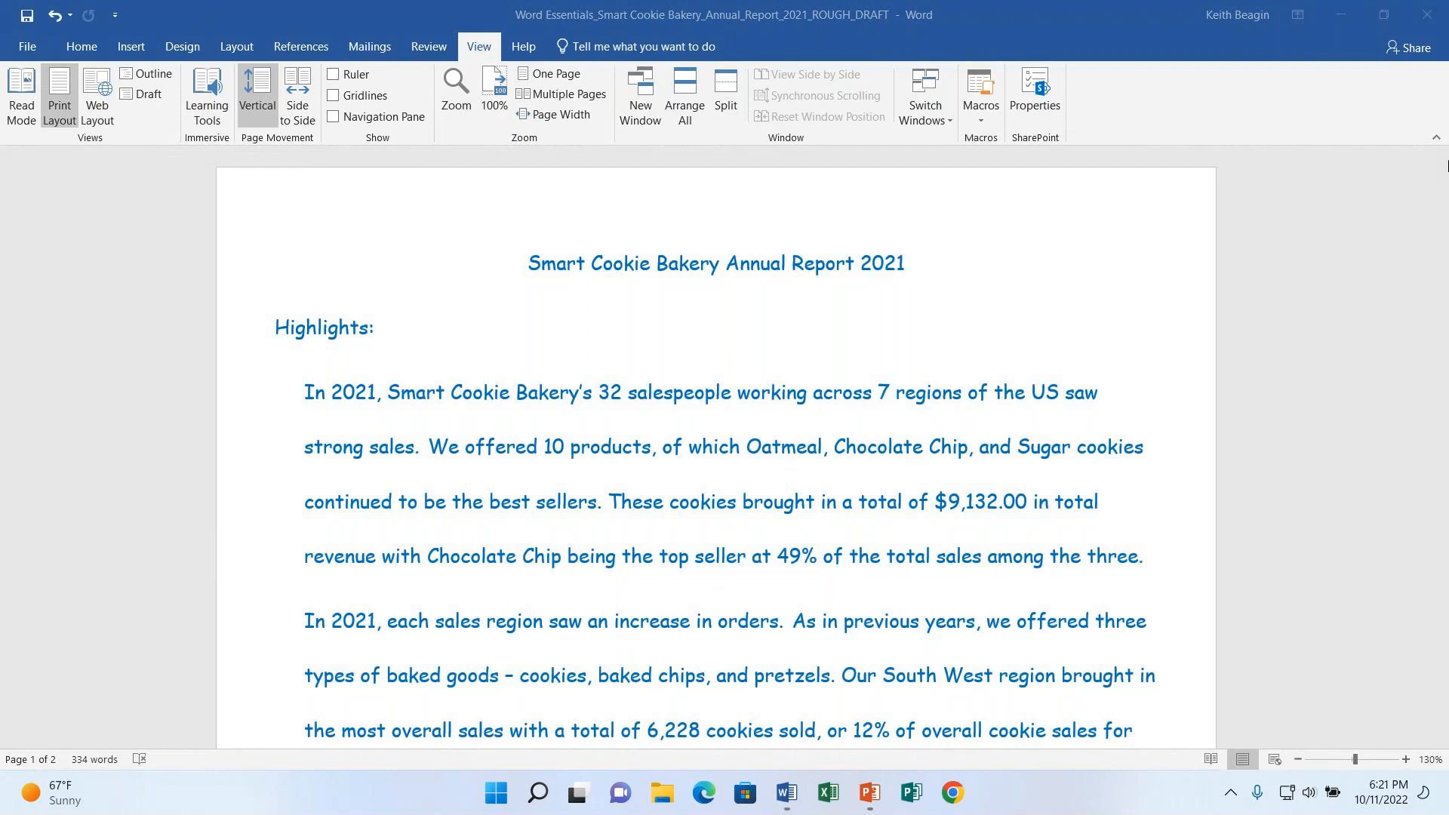
Place the insertion point before the title and set the page margins to Normal, 1" on all sides.
left_click(632, 295)
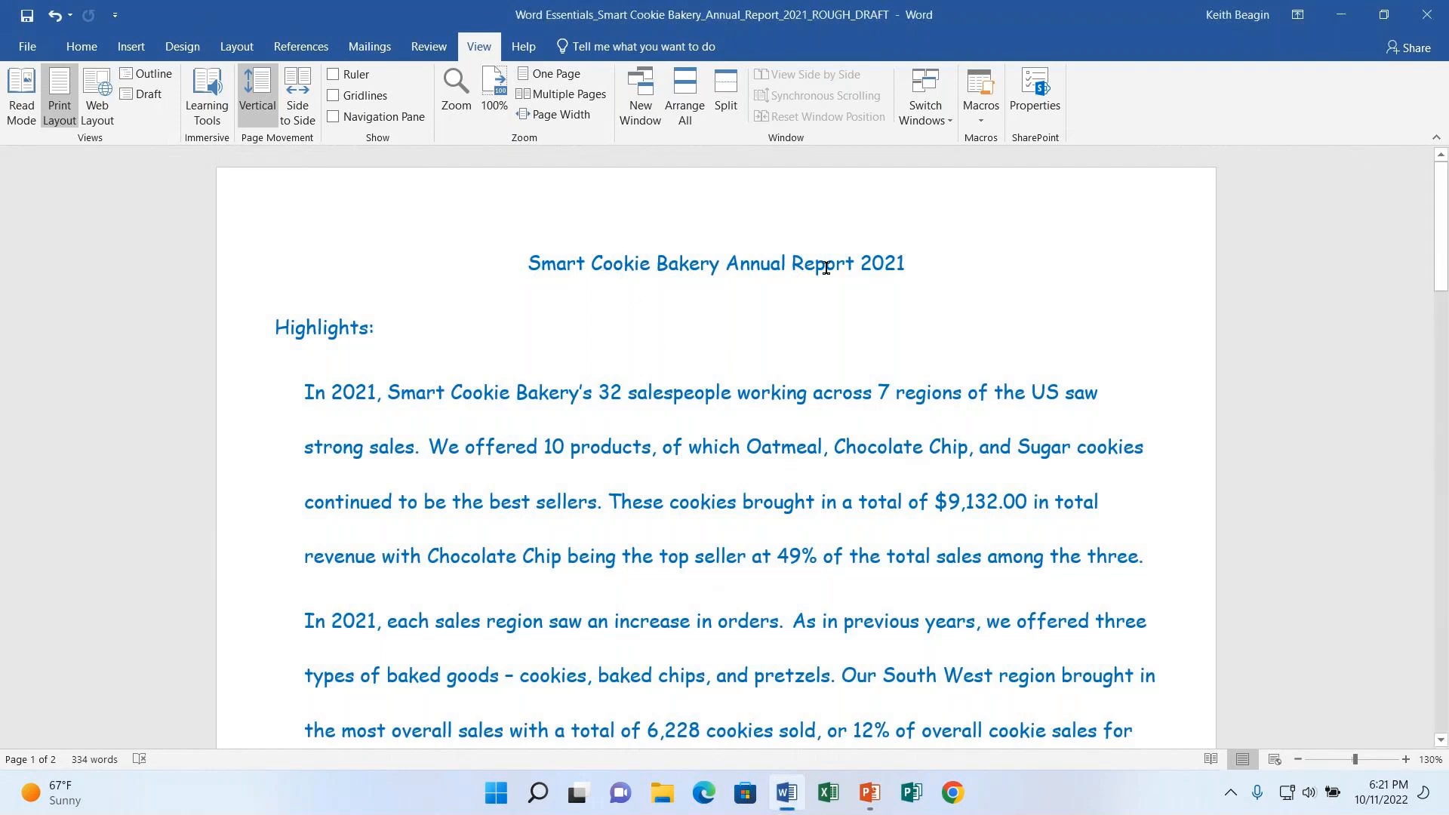
left_click(528, 263)
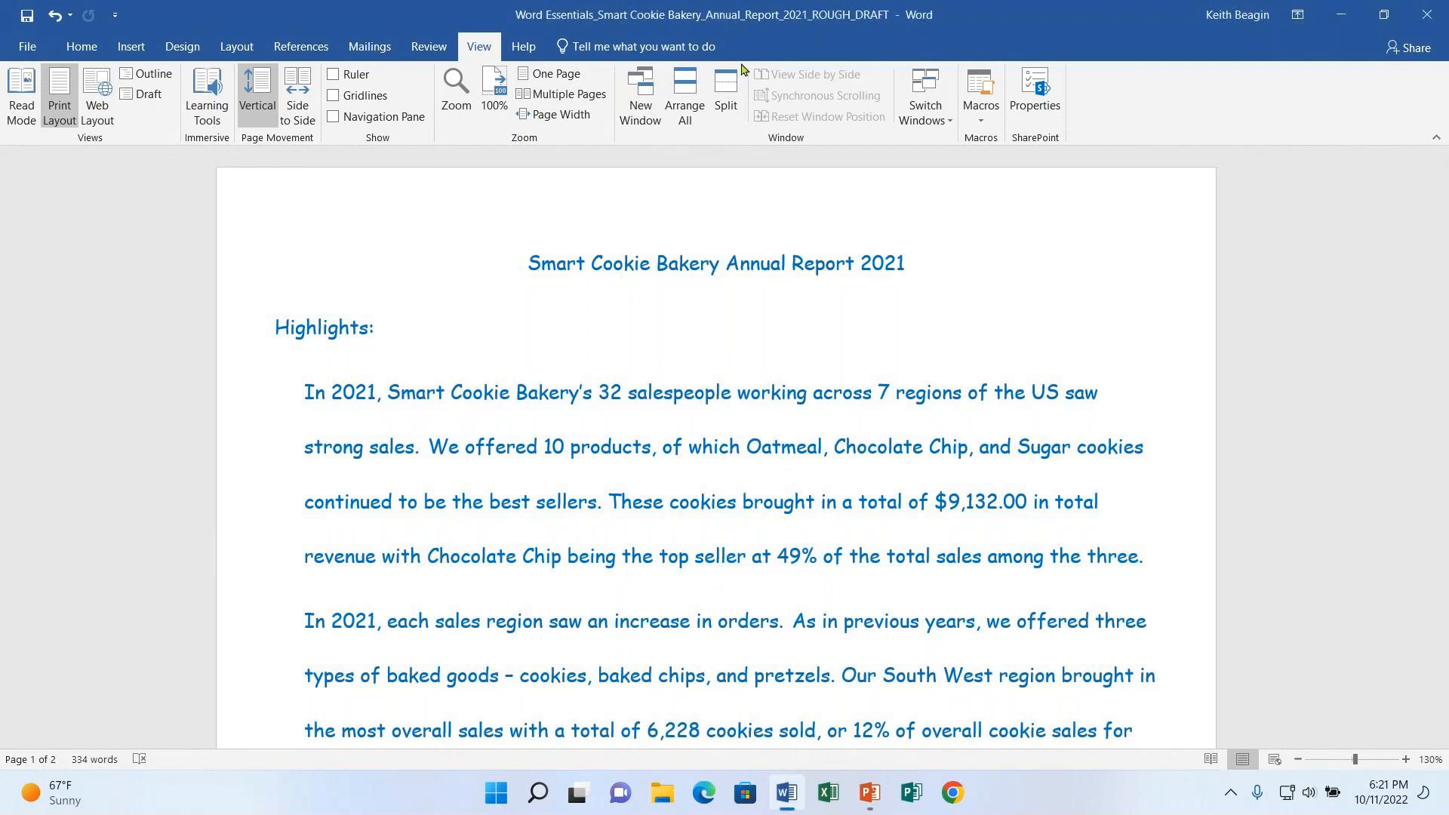
left_click(245, 49)
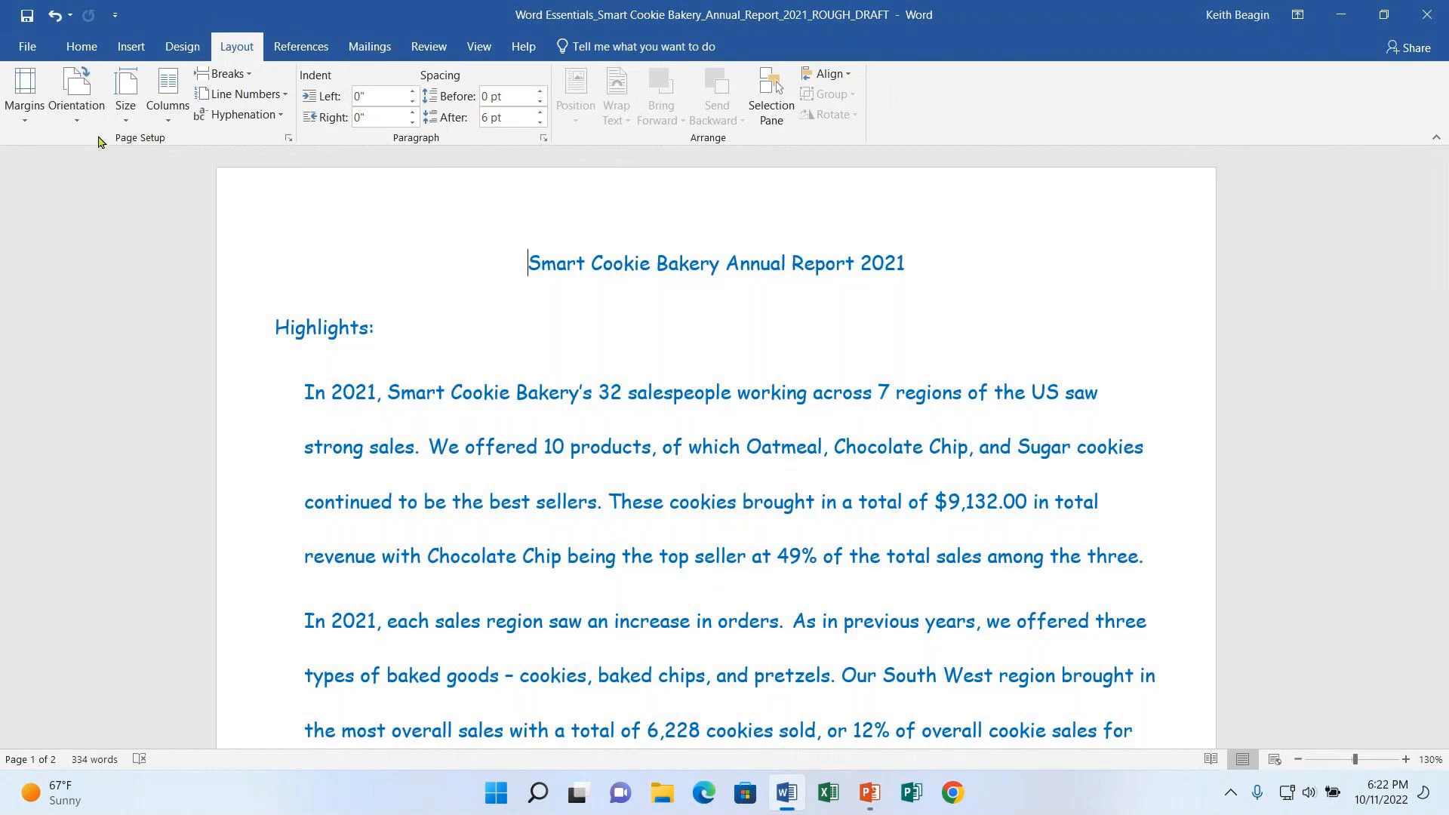
left_click(20, 92)
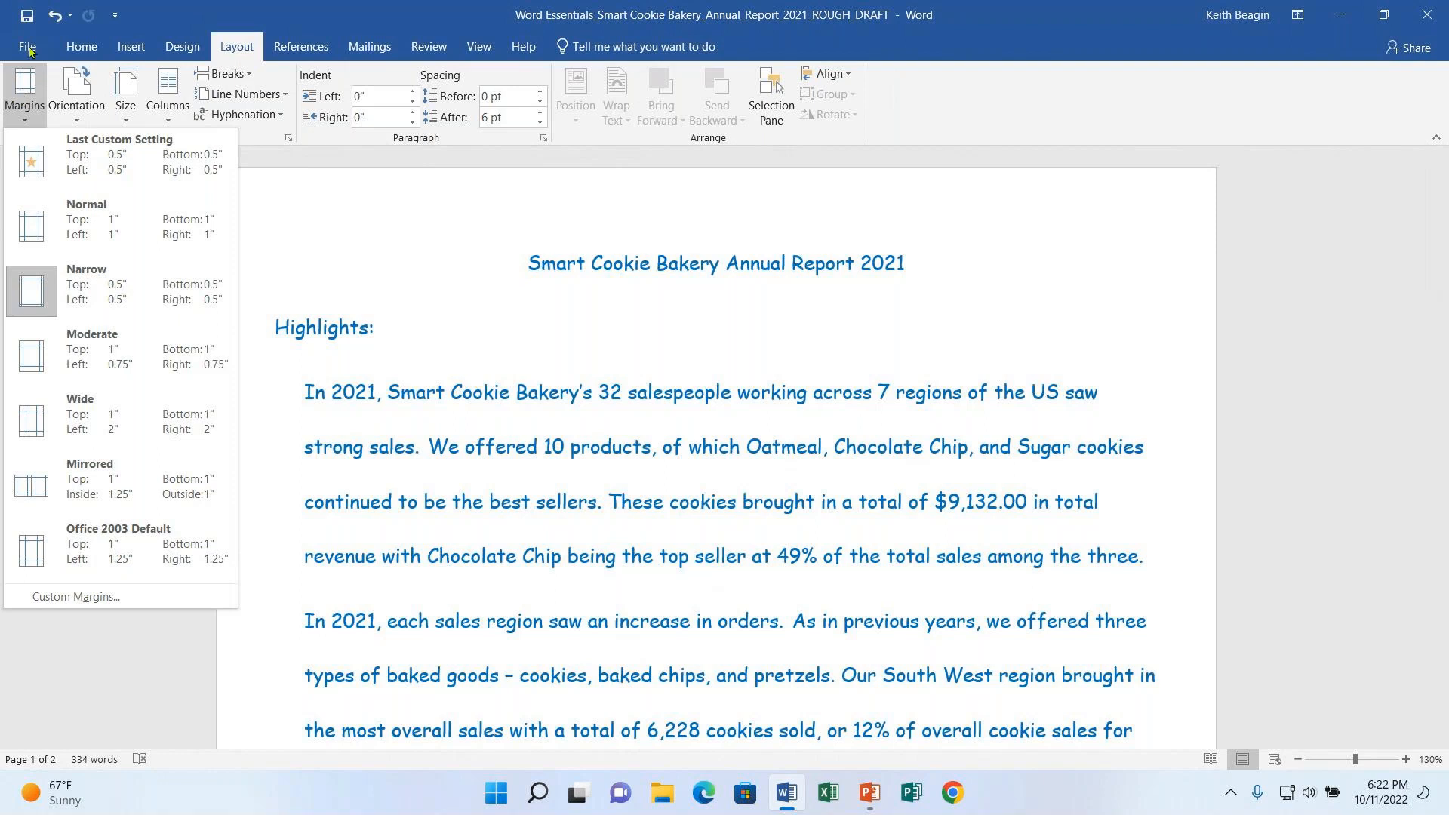
left_click(1442, 145)
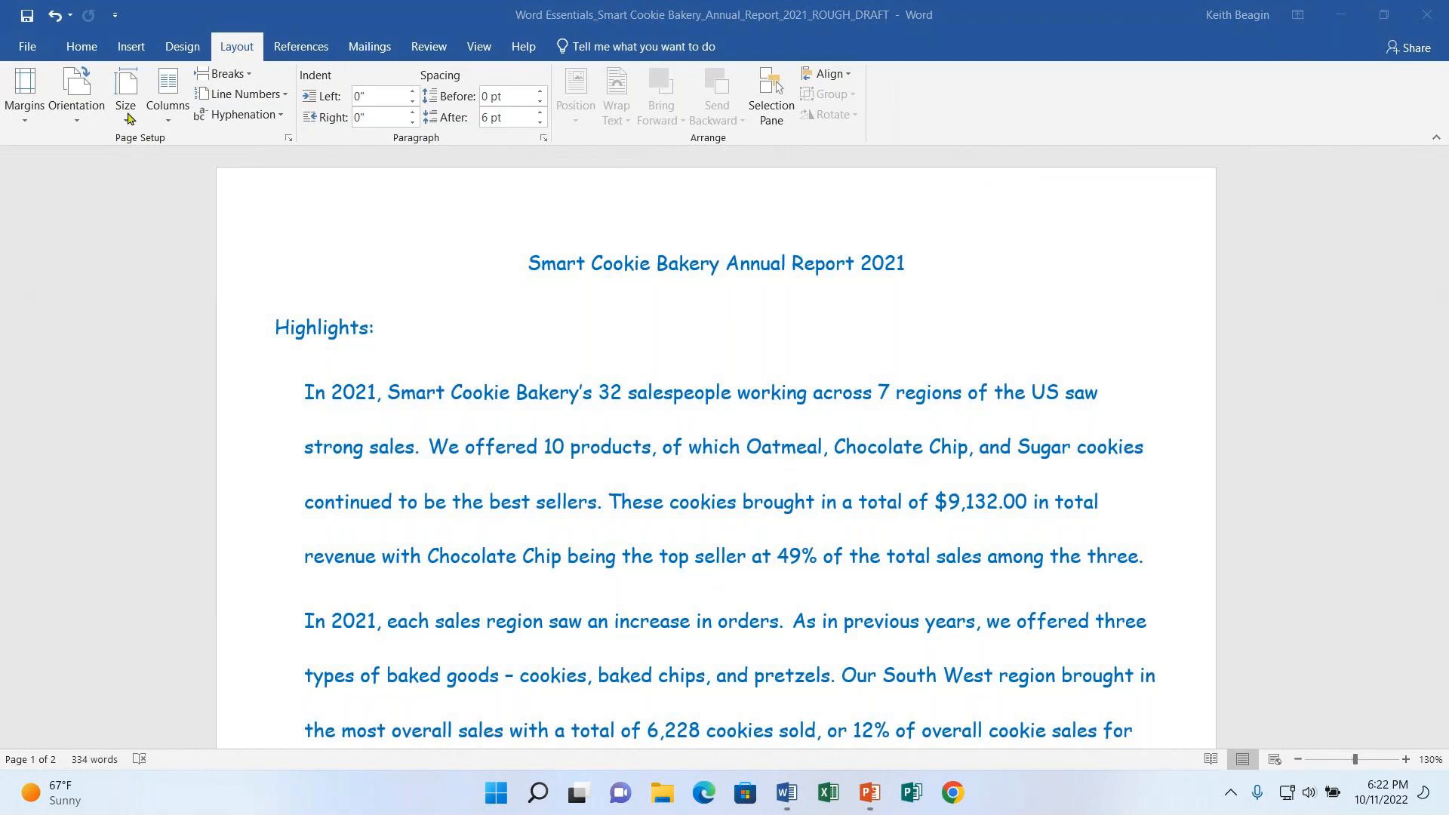
left_click(23, 98)
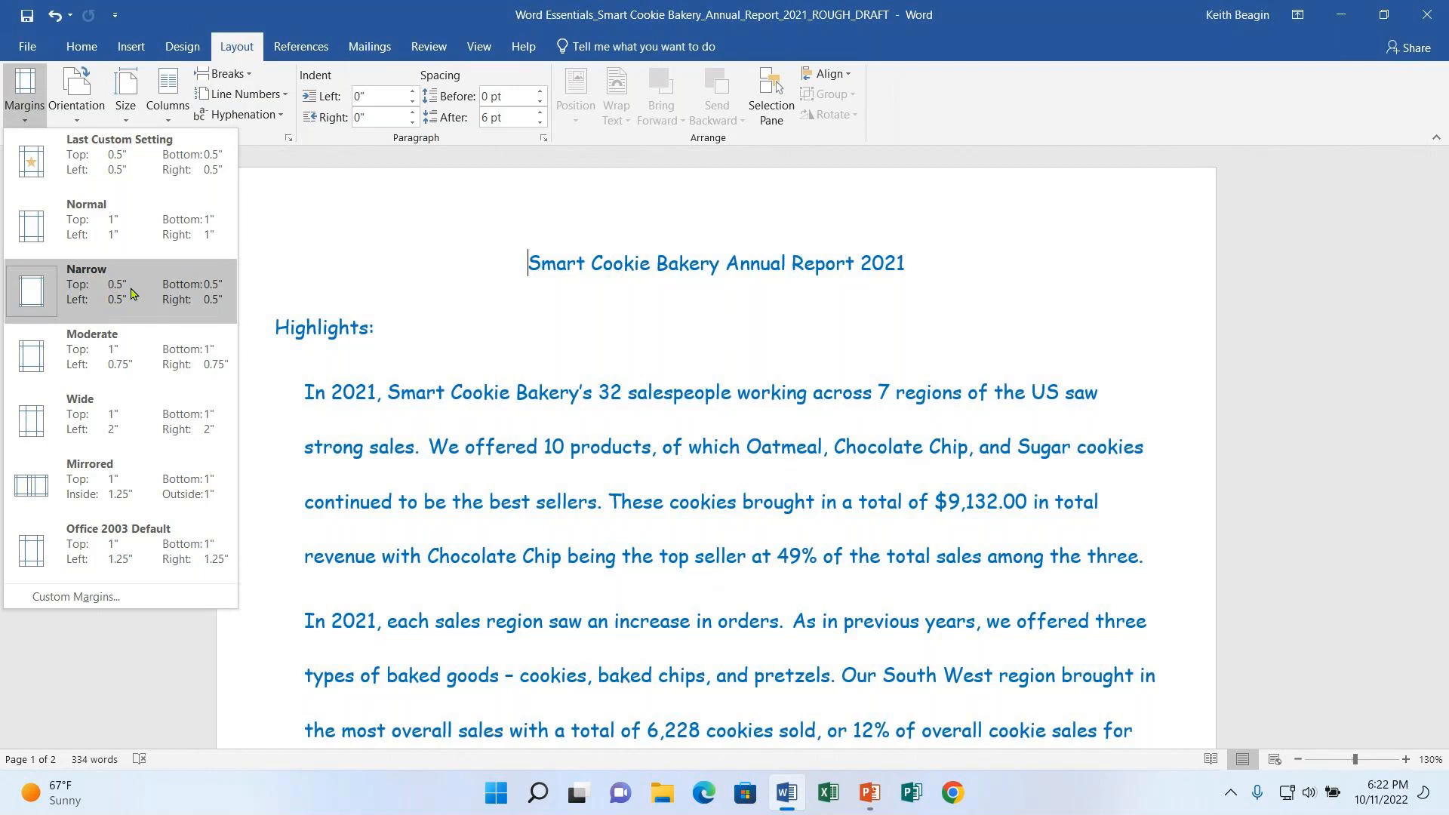
left_click(146, 224)
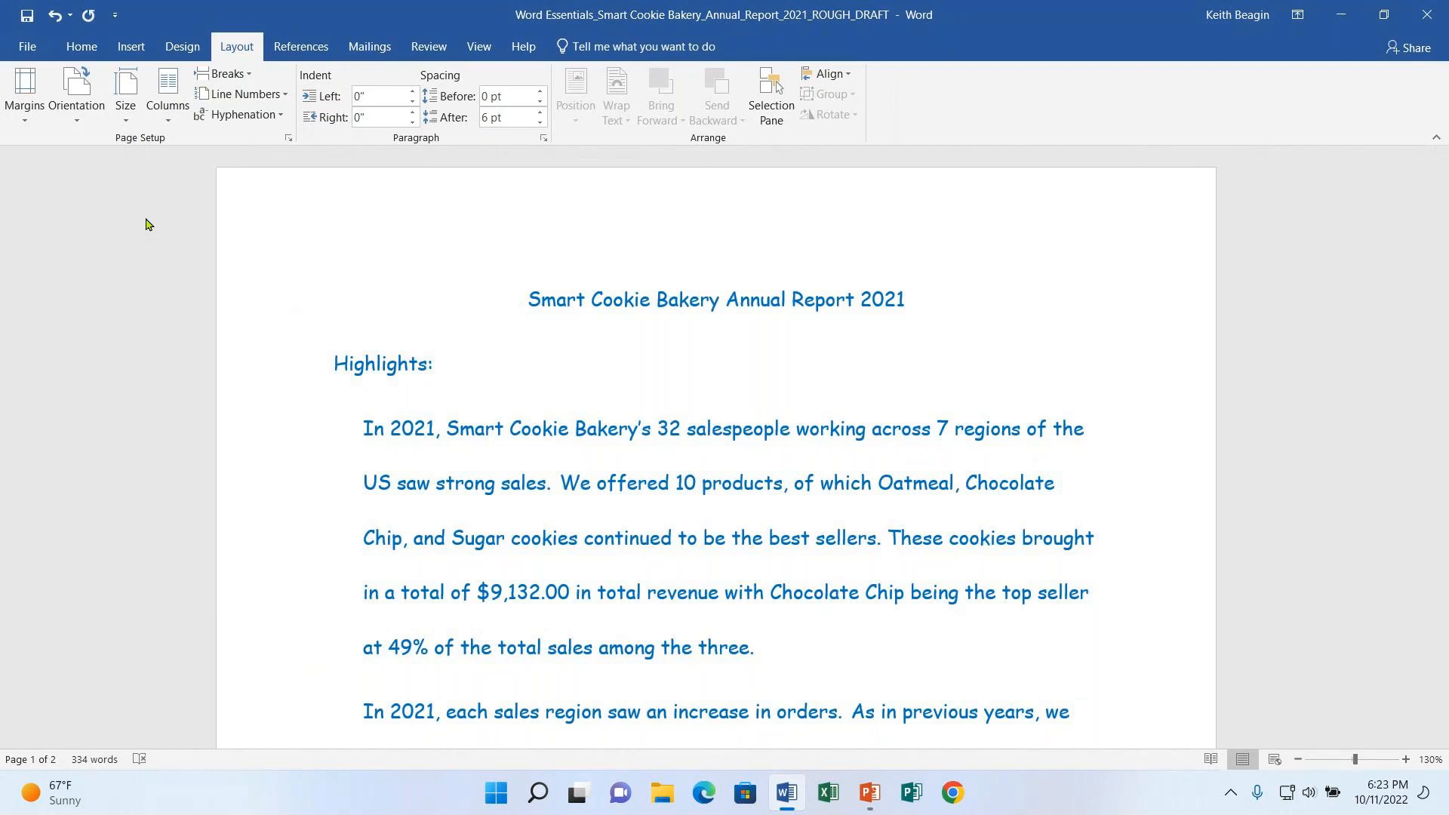
Look over the available margin presets and the custom margins option without changing the margins.
left_click(28, 114)
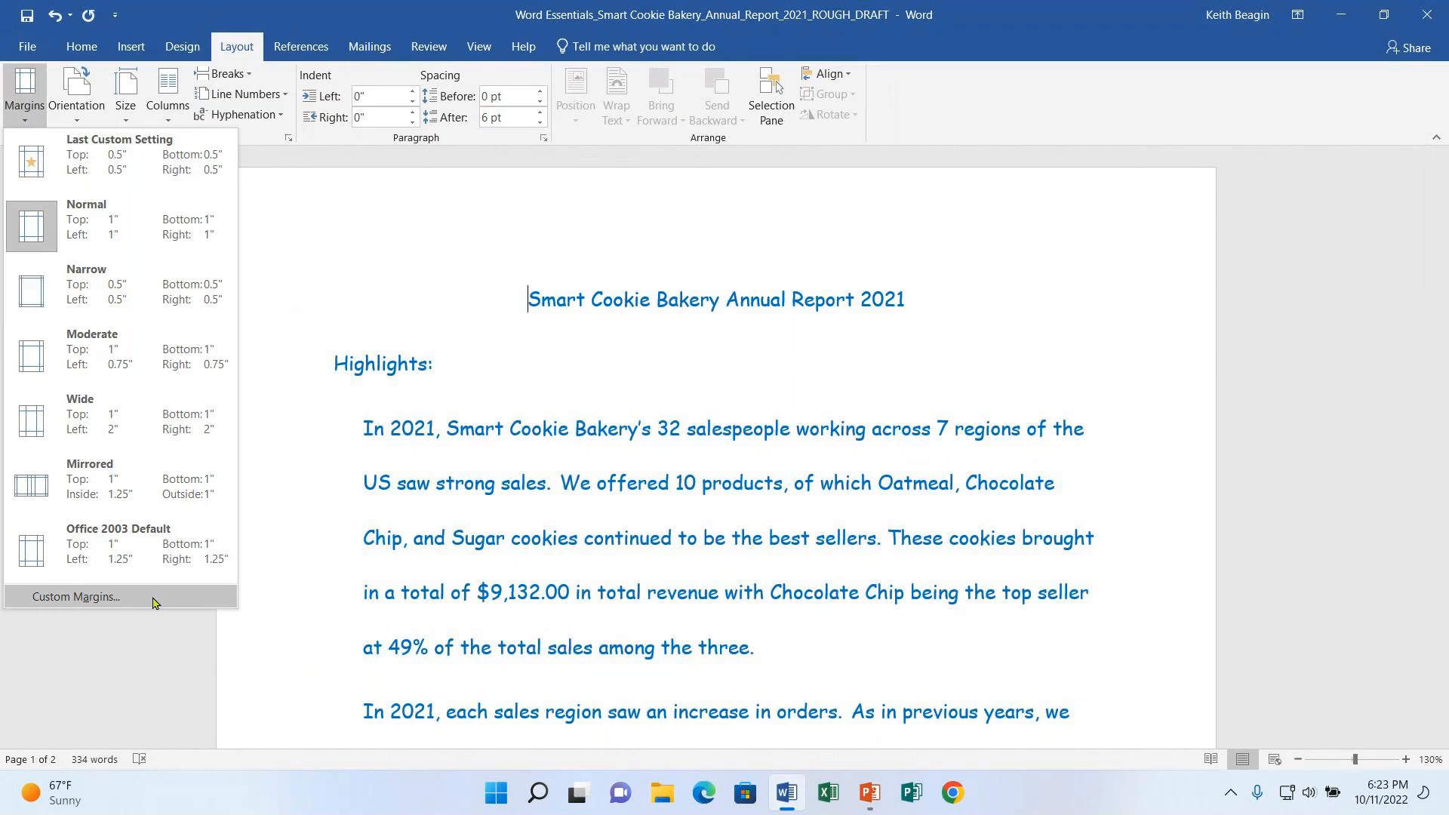
left_click(24, 95)
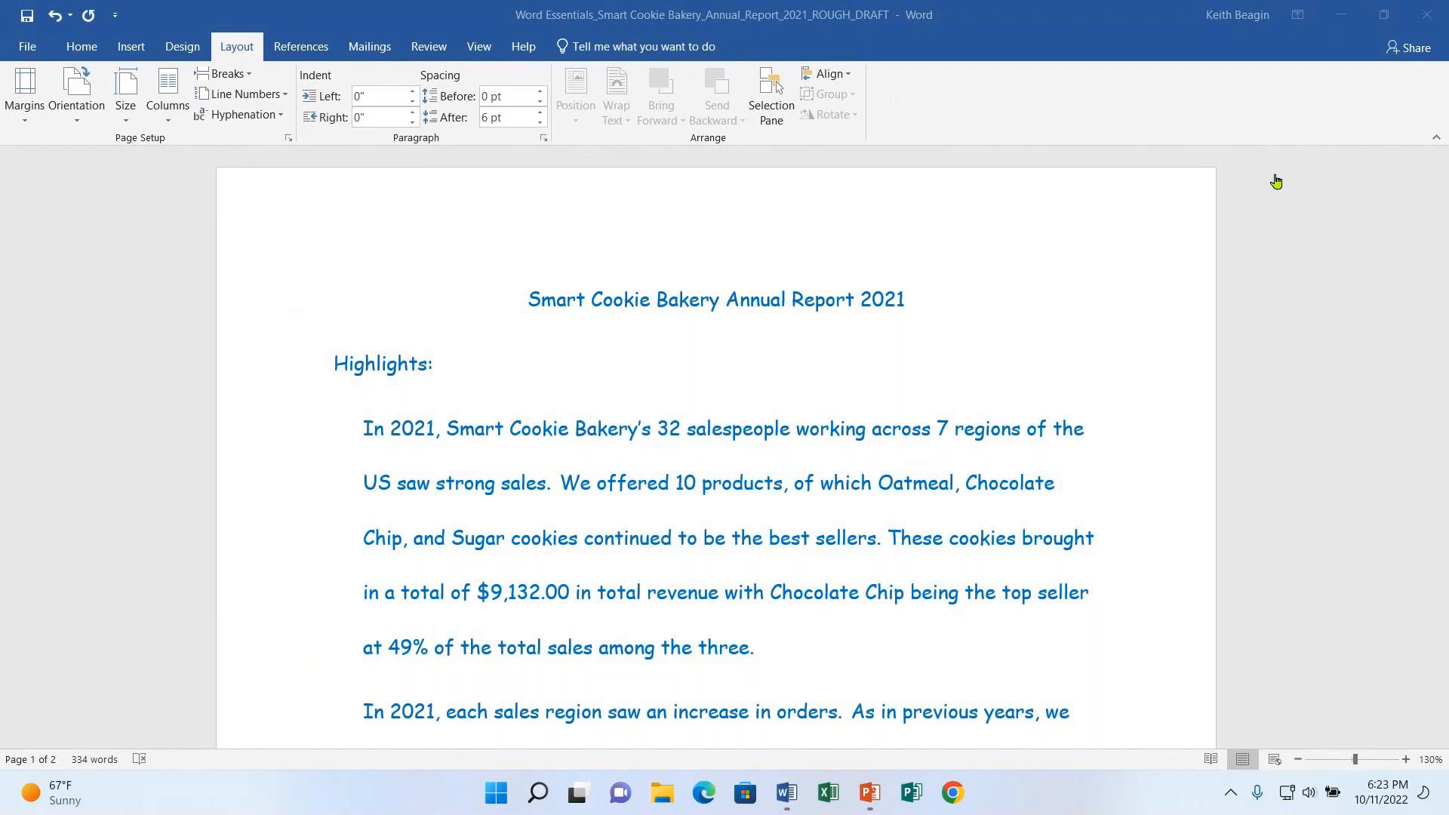
left_click(755, 317)
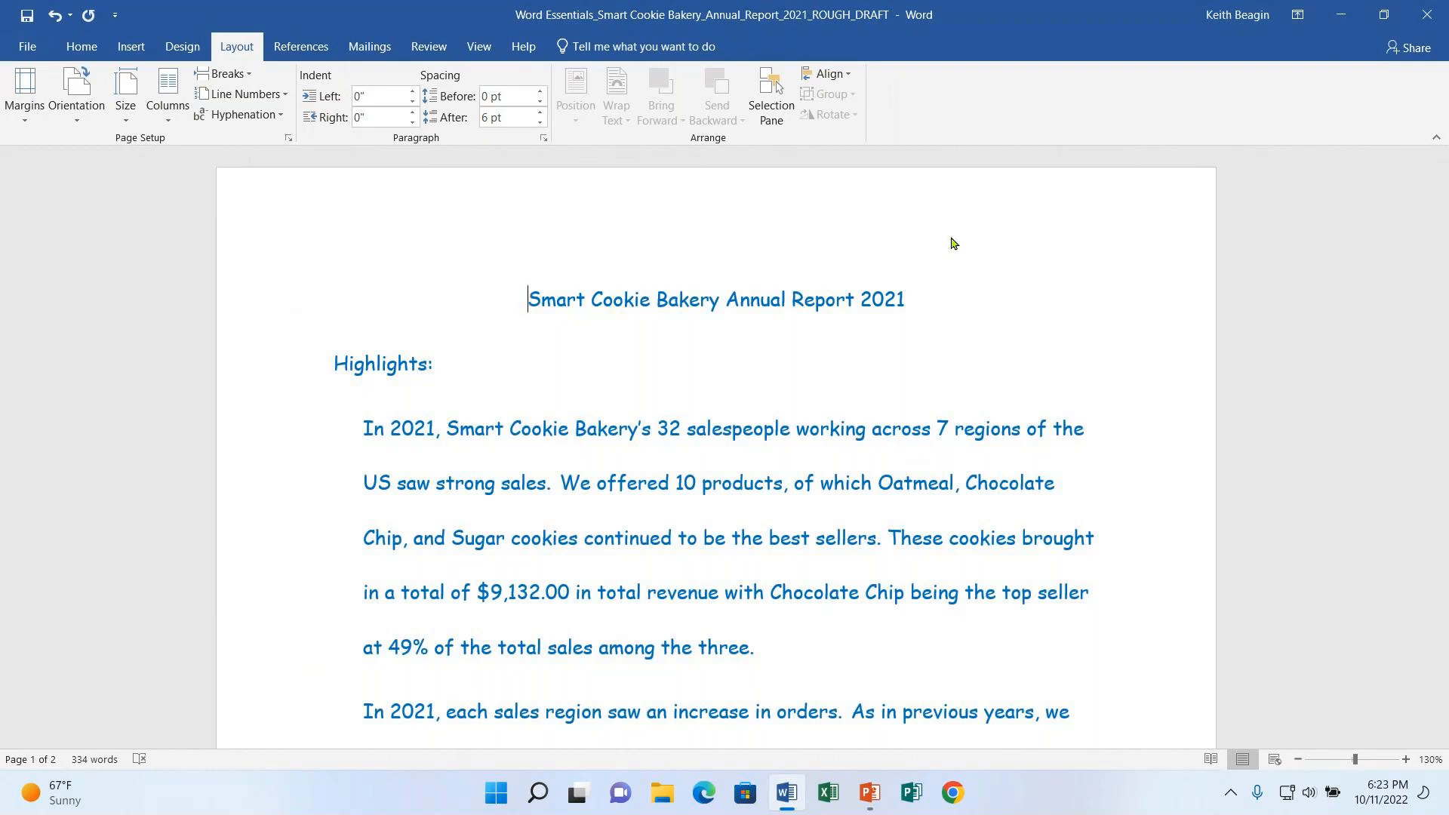
Try selecting the first body paragraph, and separately a longer block running from it into the third paragraph, clearing each selection.
scroll(763, 561, "down", 1)
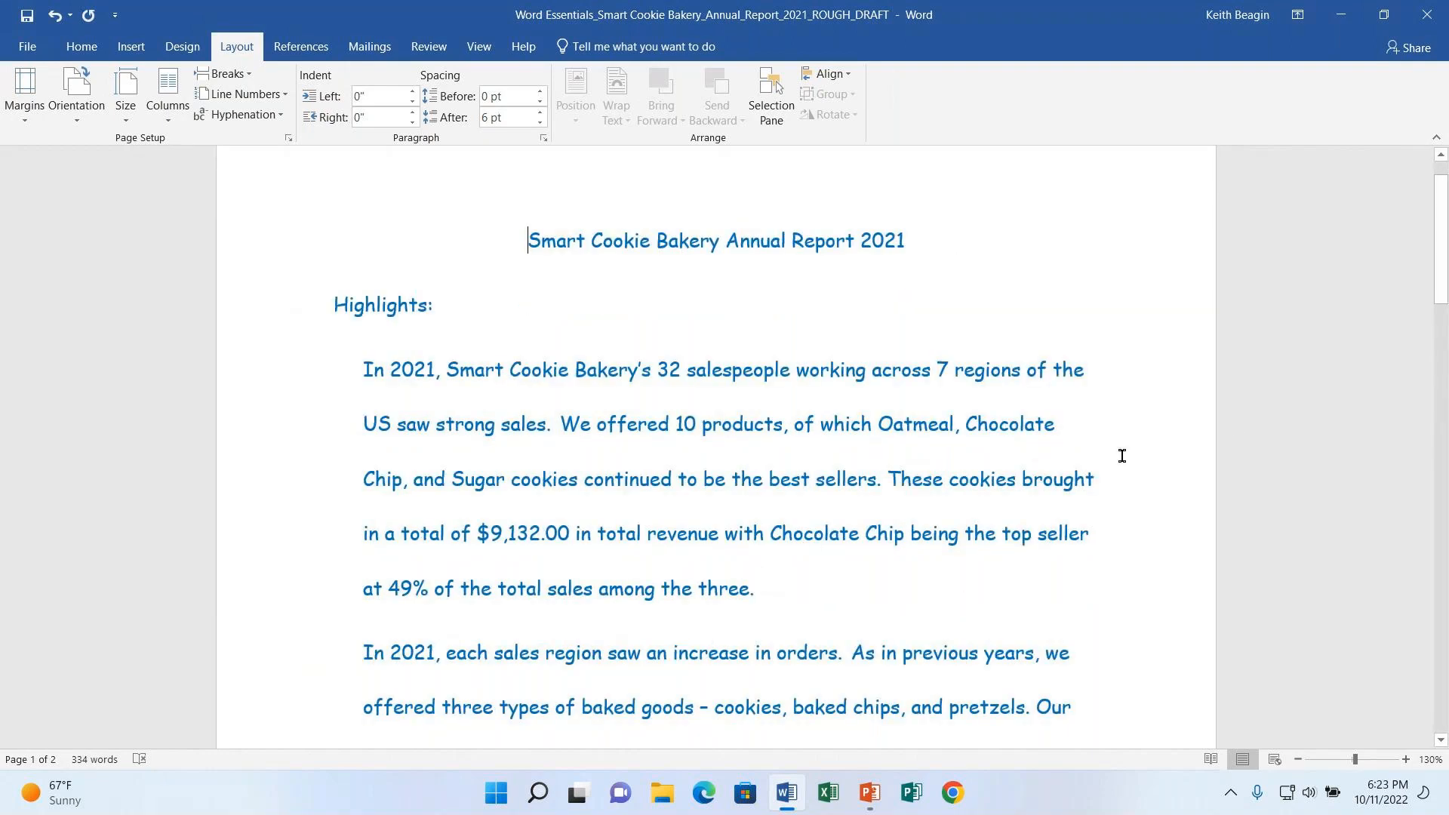
scroll(848, 537, "down", 1)
left_click_drag(366, 312, 828, 518)
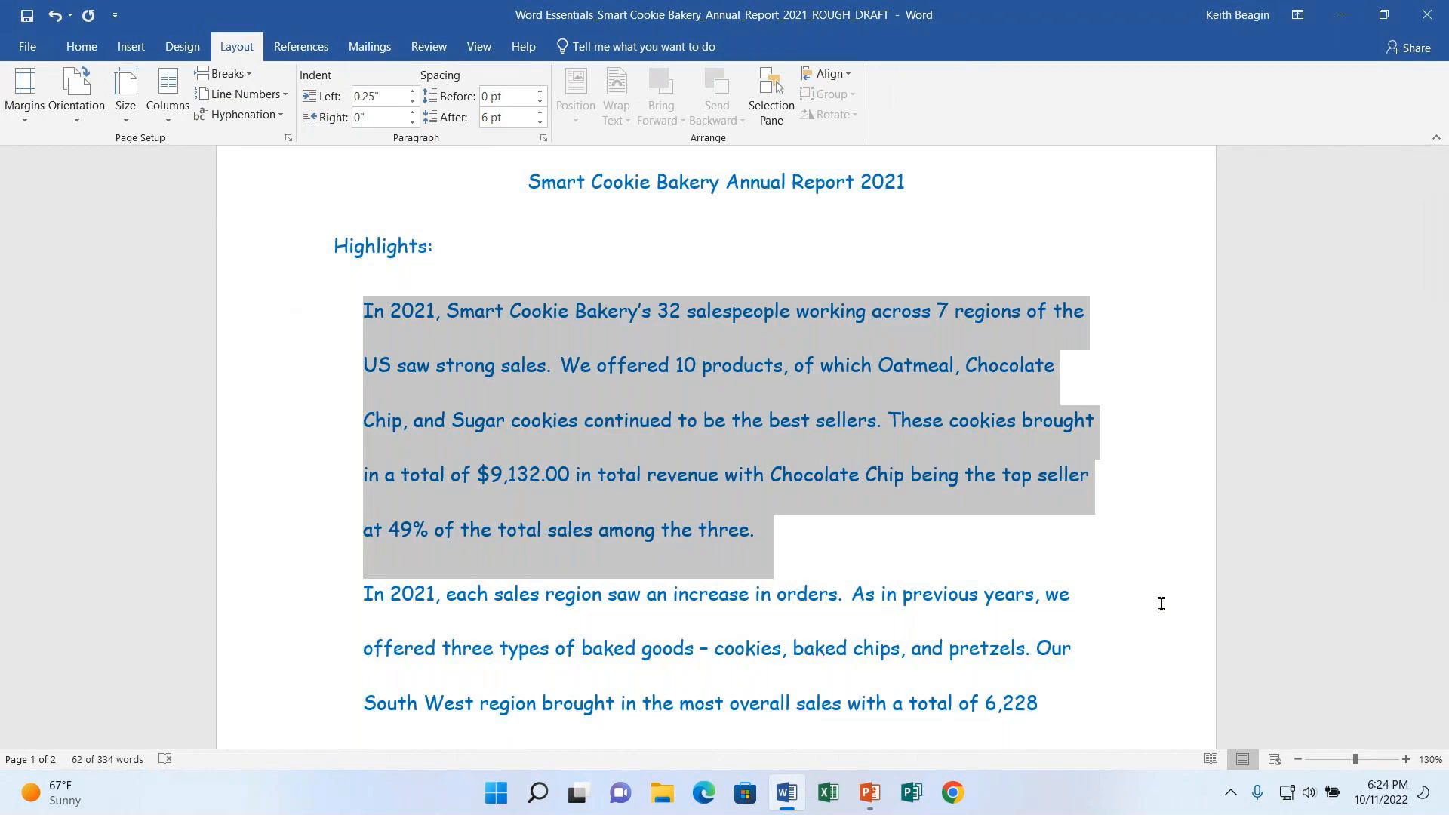
key("Left")
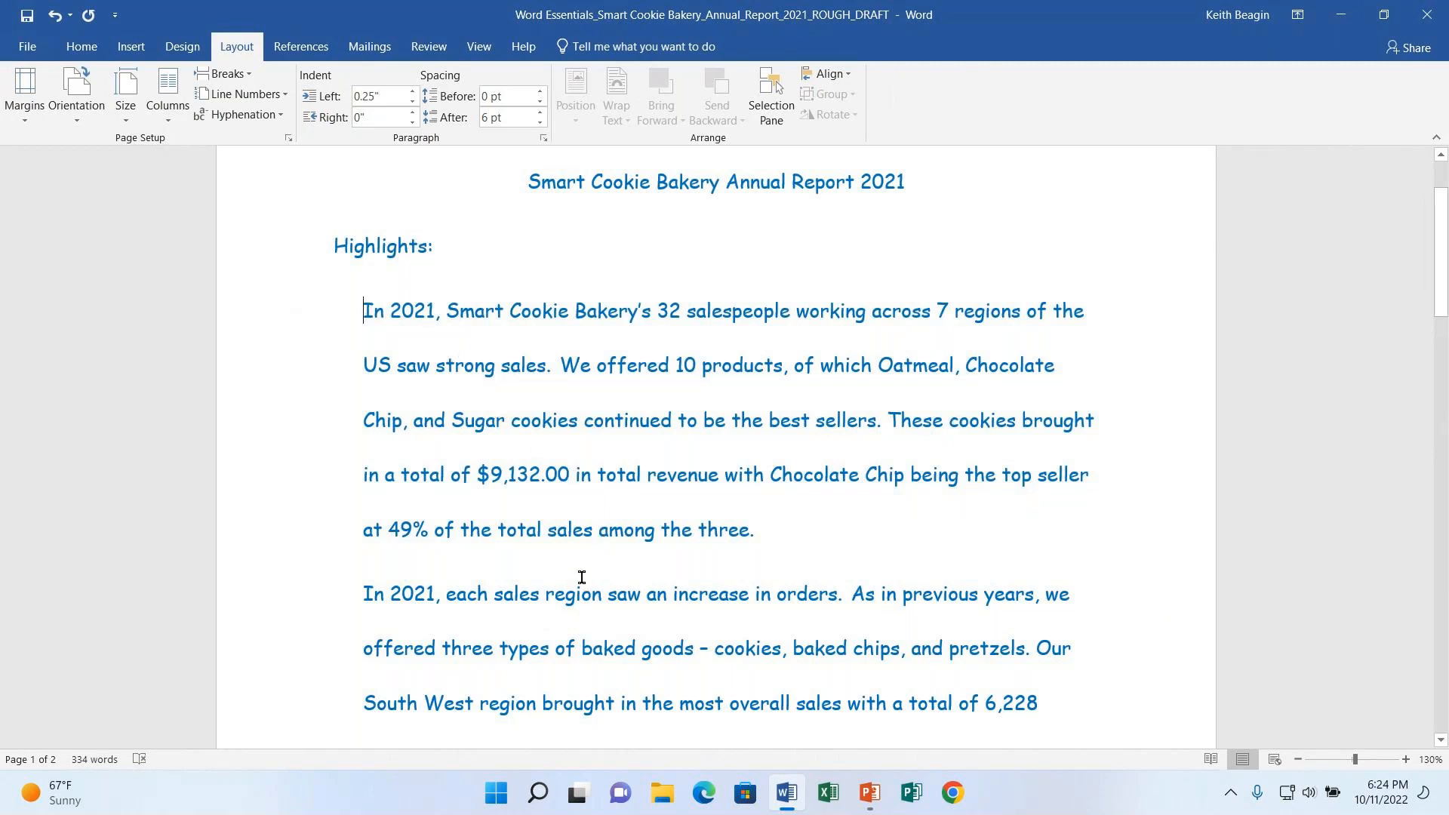
left_click_drag(362, 310, 1118, 736)
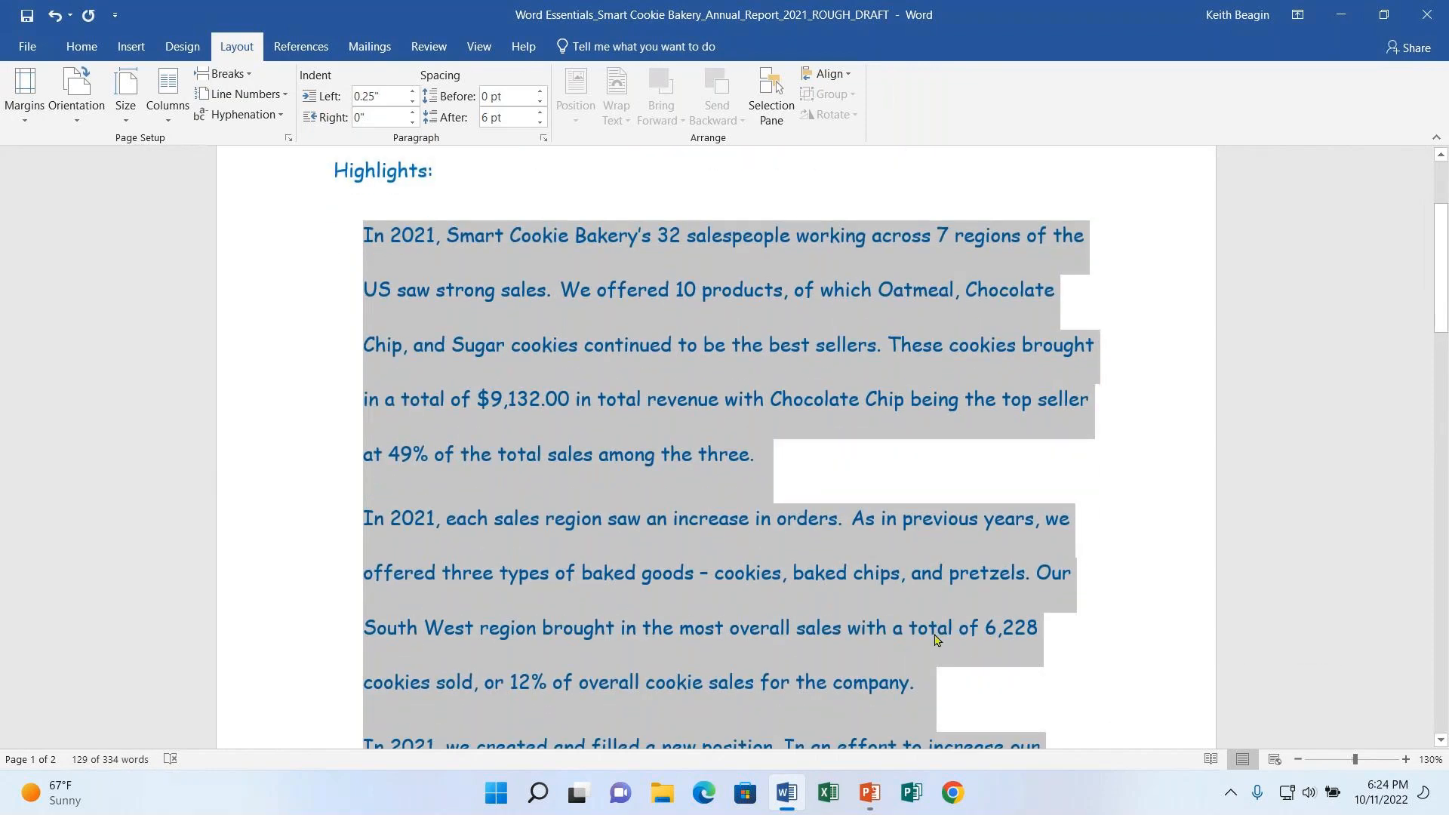
left_click(857, 488)
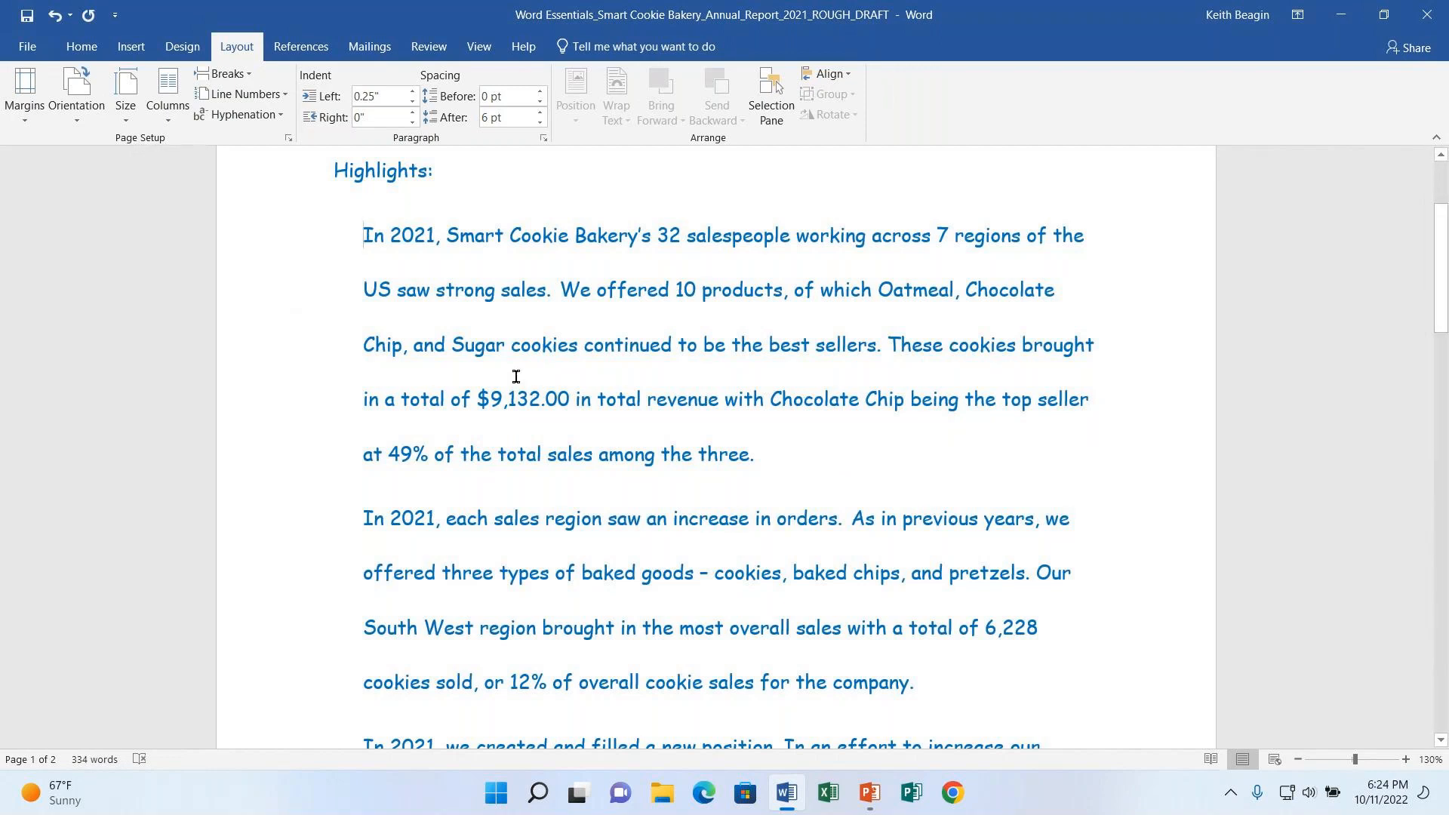
Try selecting "Smart Cookie" in the title and the "Highlights:" heading one after the other, and clear the selection.
scroll(465, 574, "up", 3)
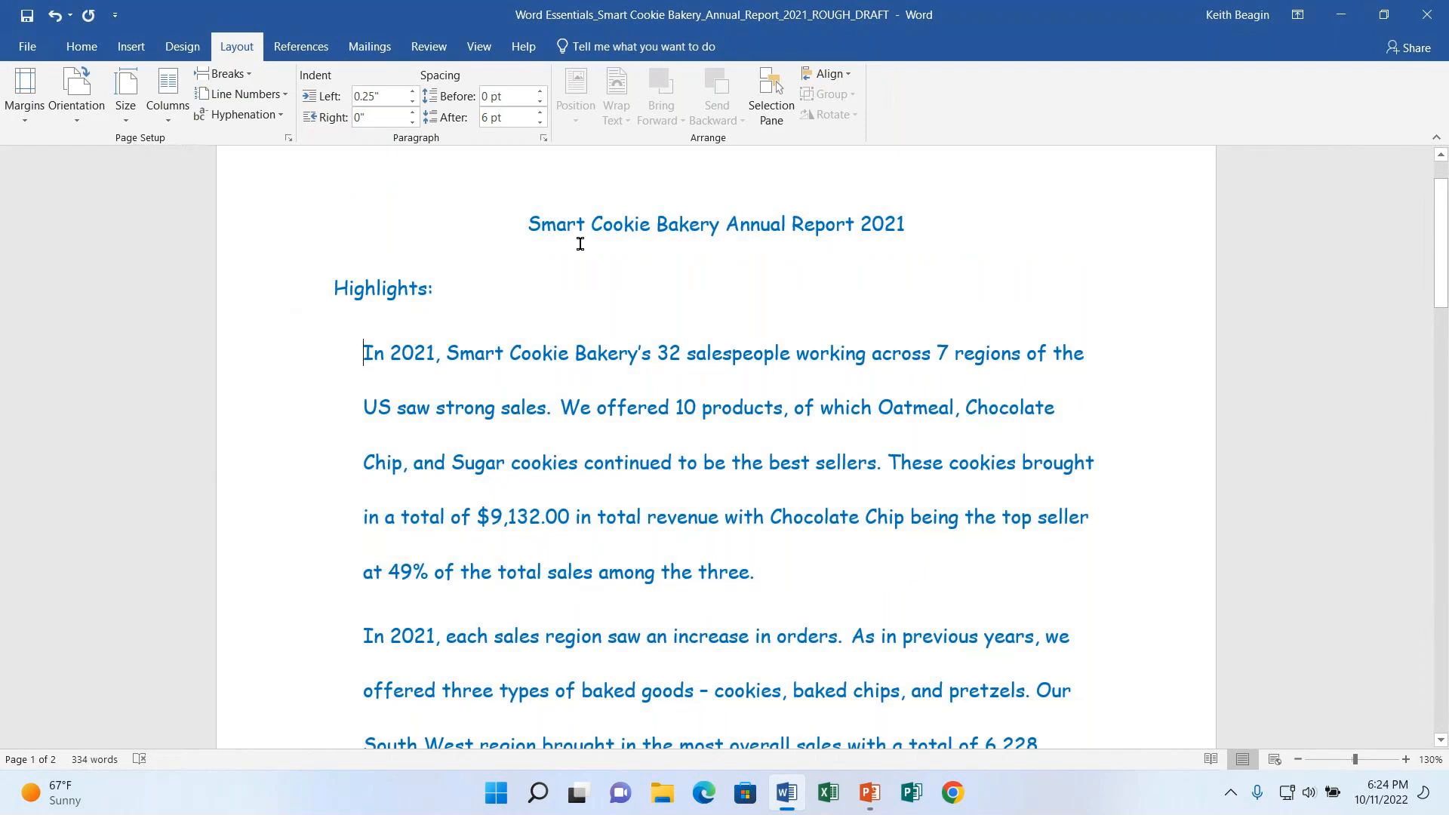
left_click_drag(531, 225, 655, 227)
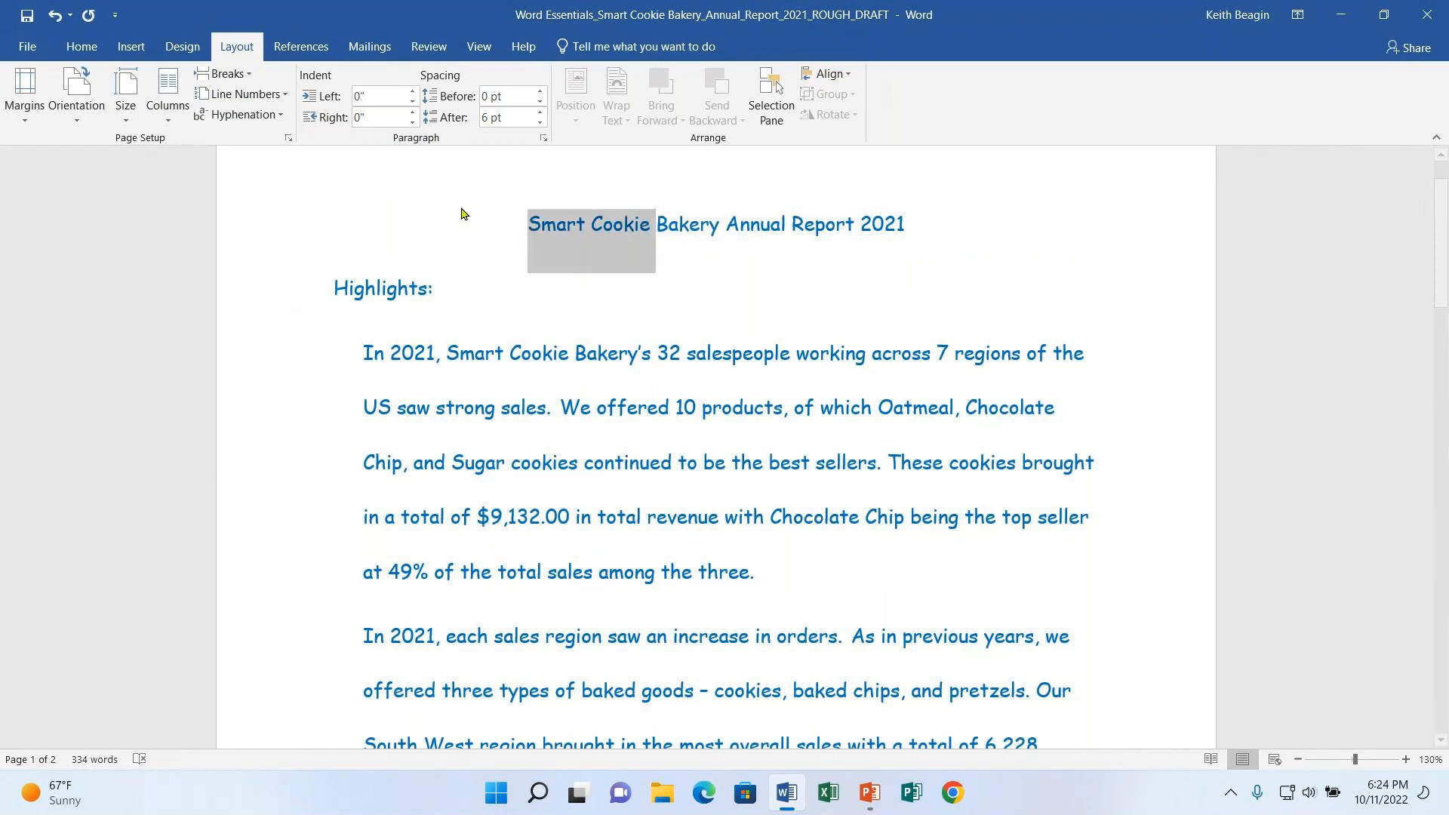
left_click_drag(334, 283, 445, 281)
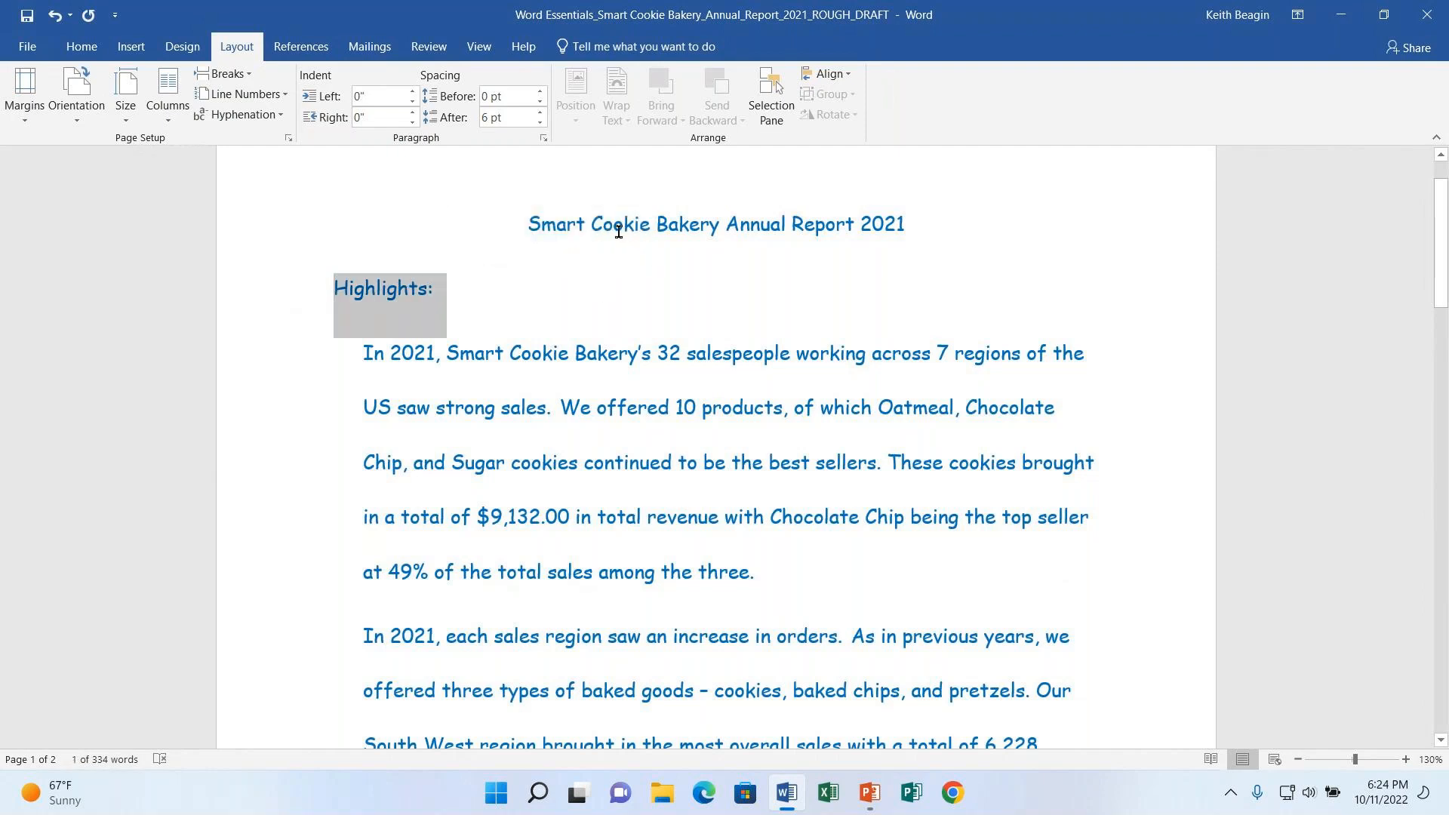
left_click(596, 408)
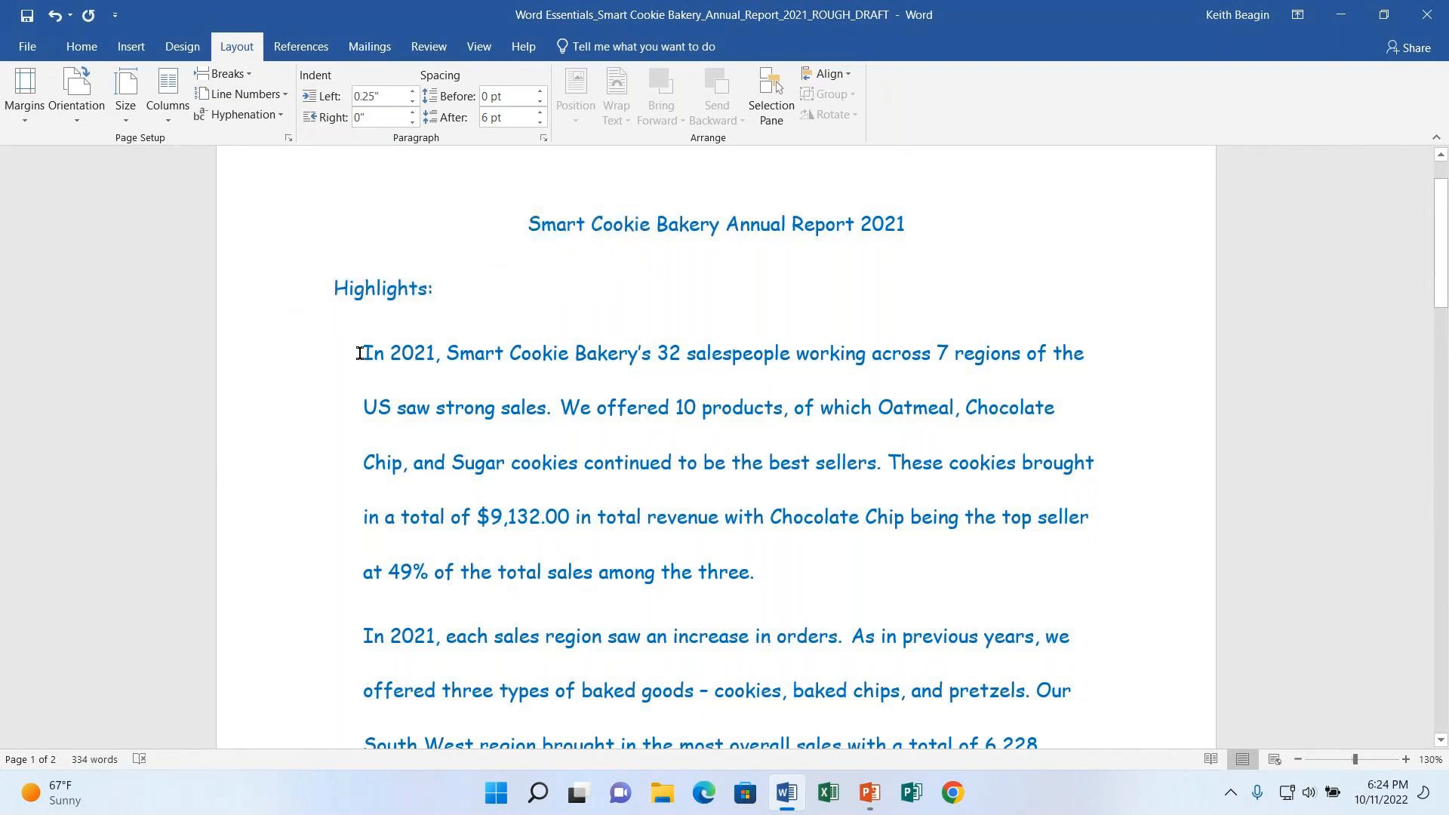
Set the line spacing of all body paragraphs below the "Highlights:" heading, through the end of the report, to 1.0.
left_click_drag(364, 353, 1160, 350)
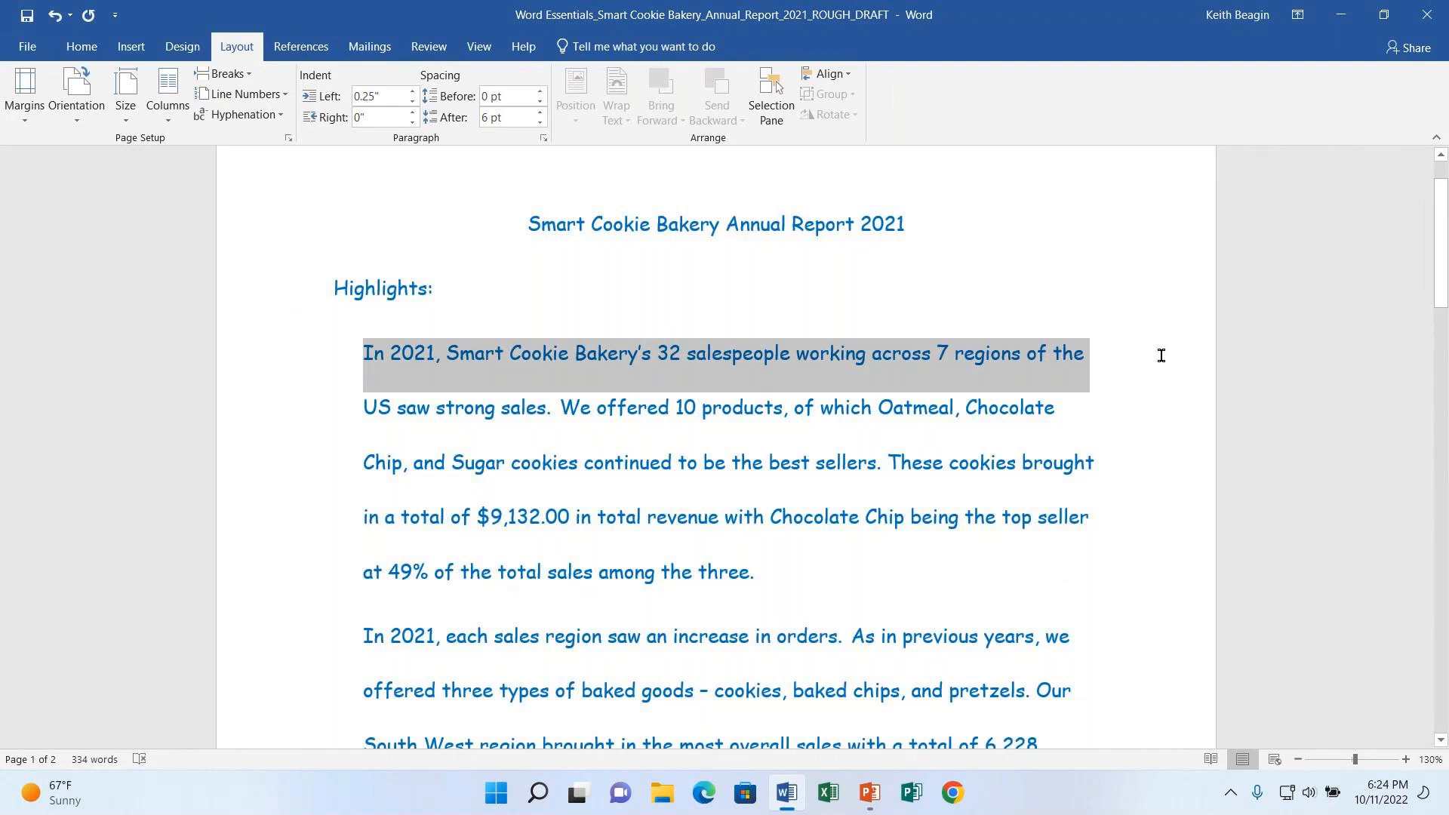
left_click_drag(1184, 373, 1038, 228)
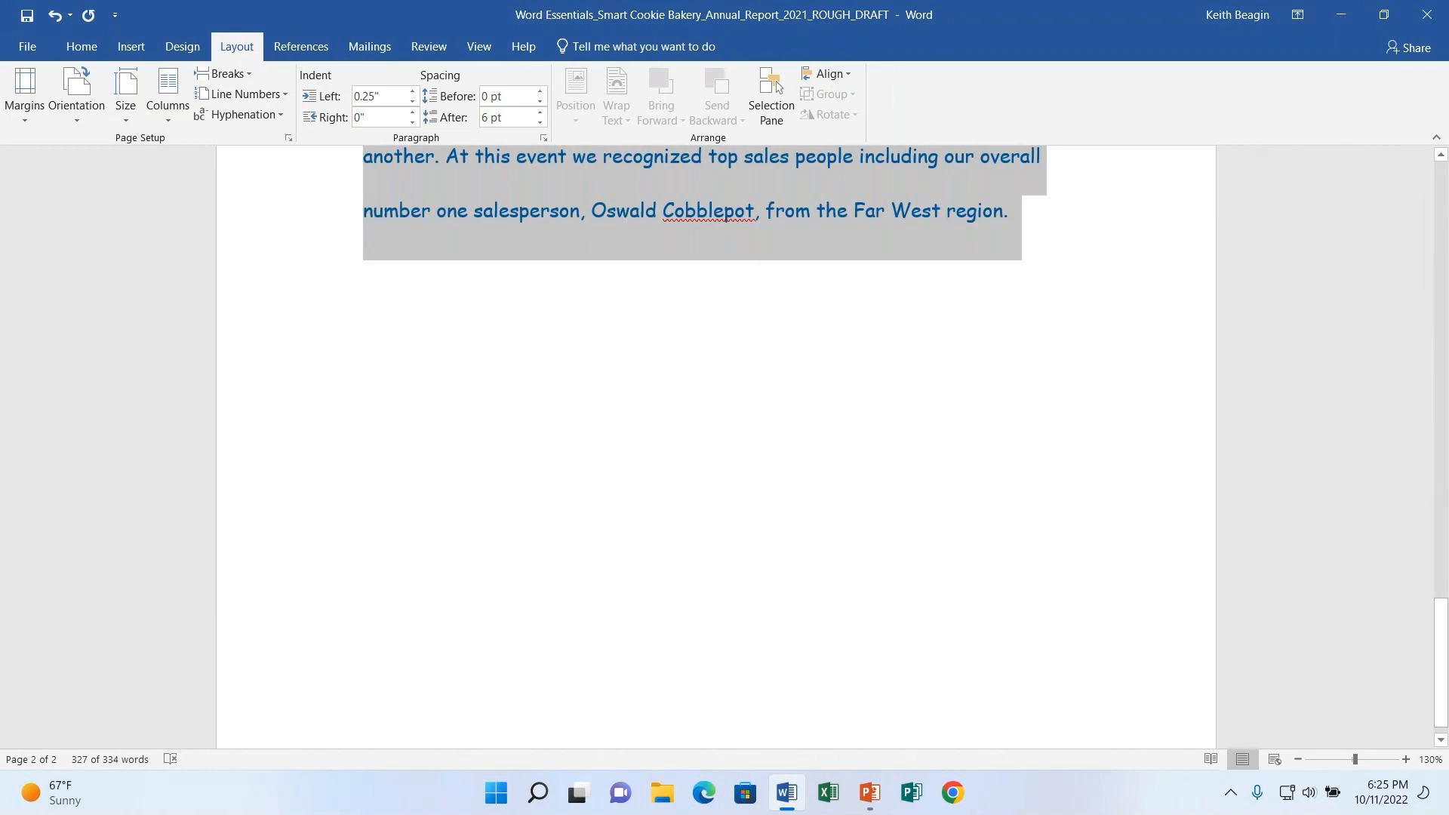
left_click_drag(1445, 634, 1445, 218)
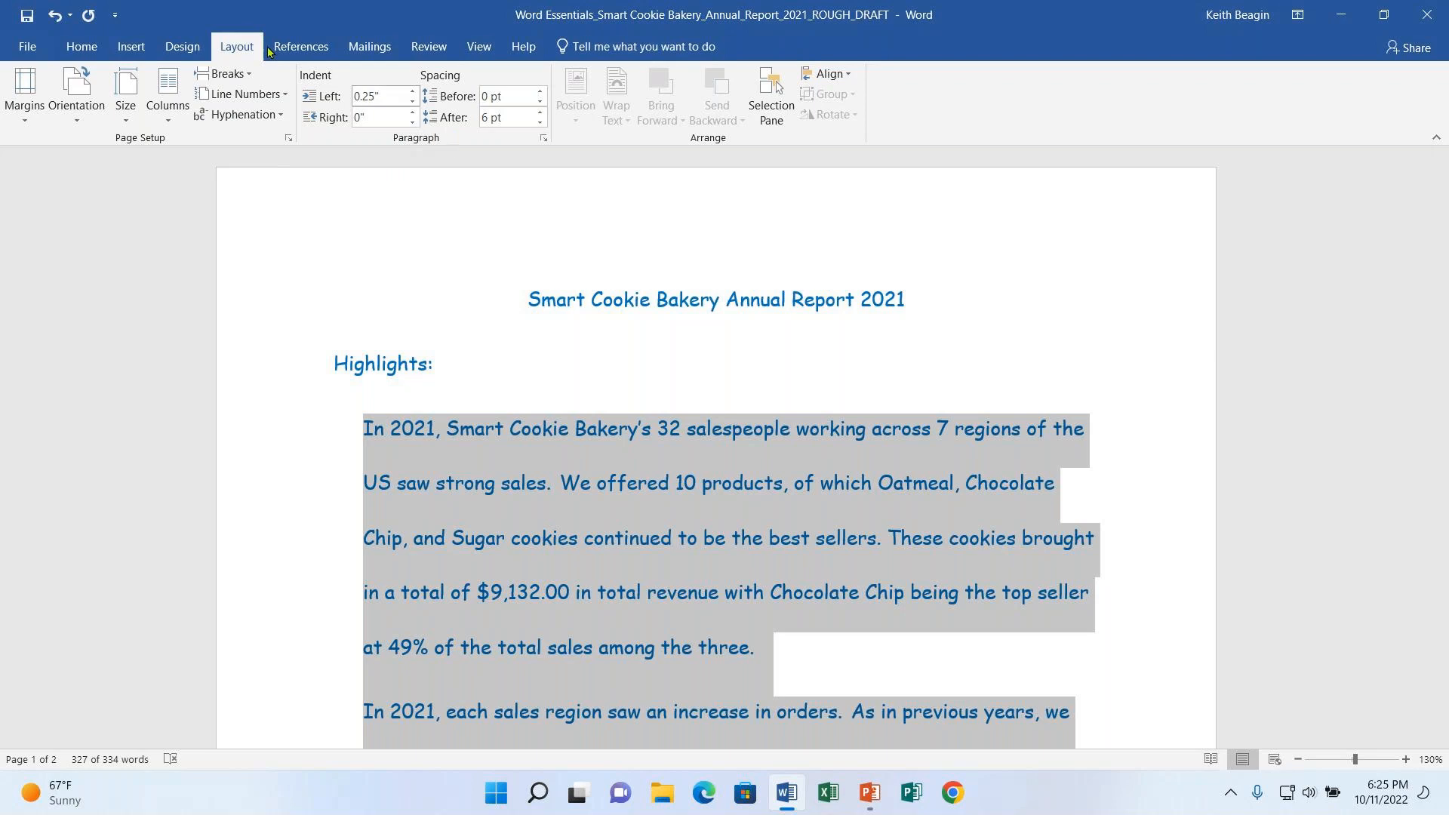
left_click(81, 47)
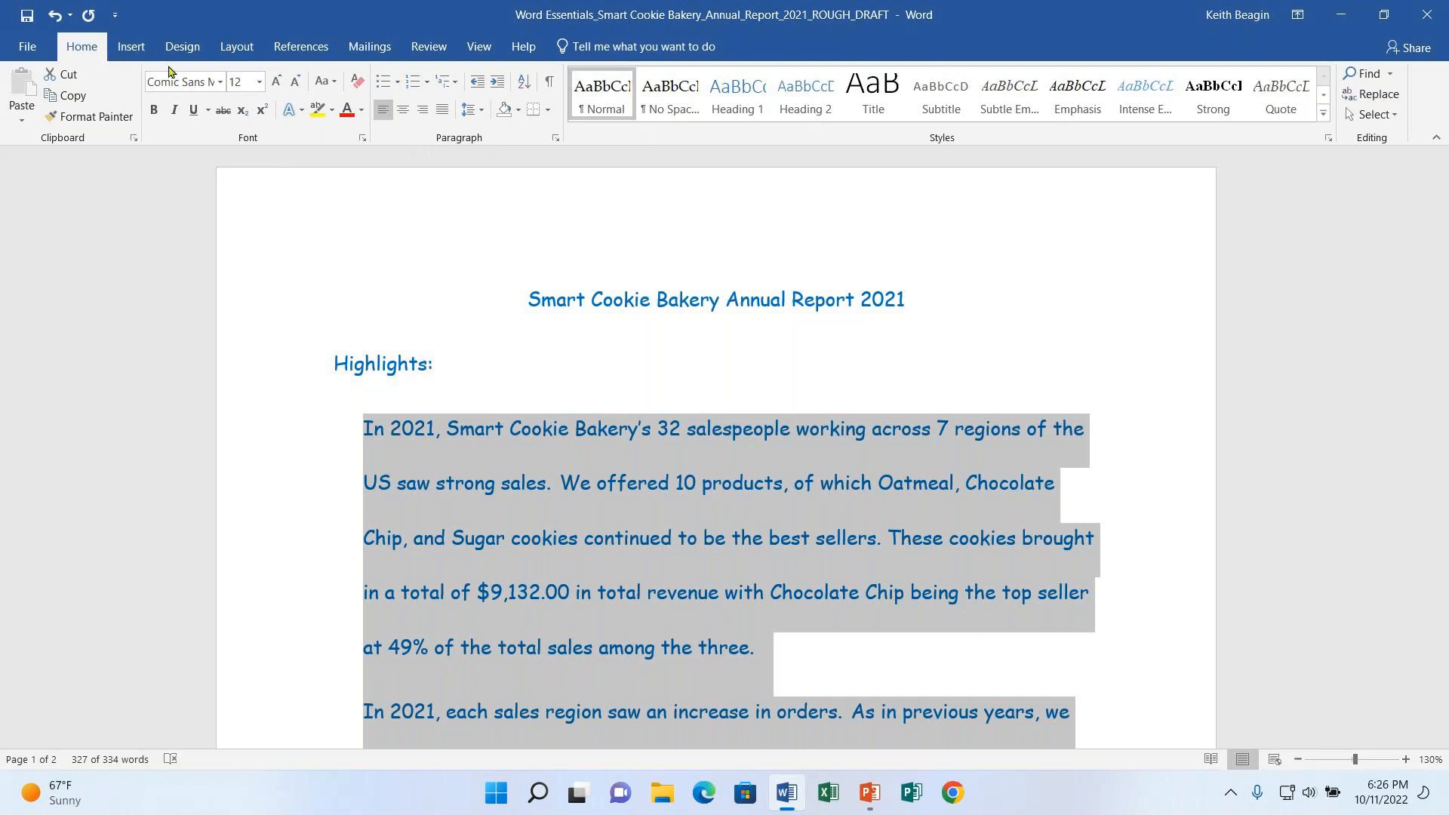
left_click(482, 113)
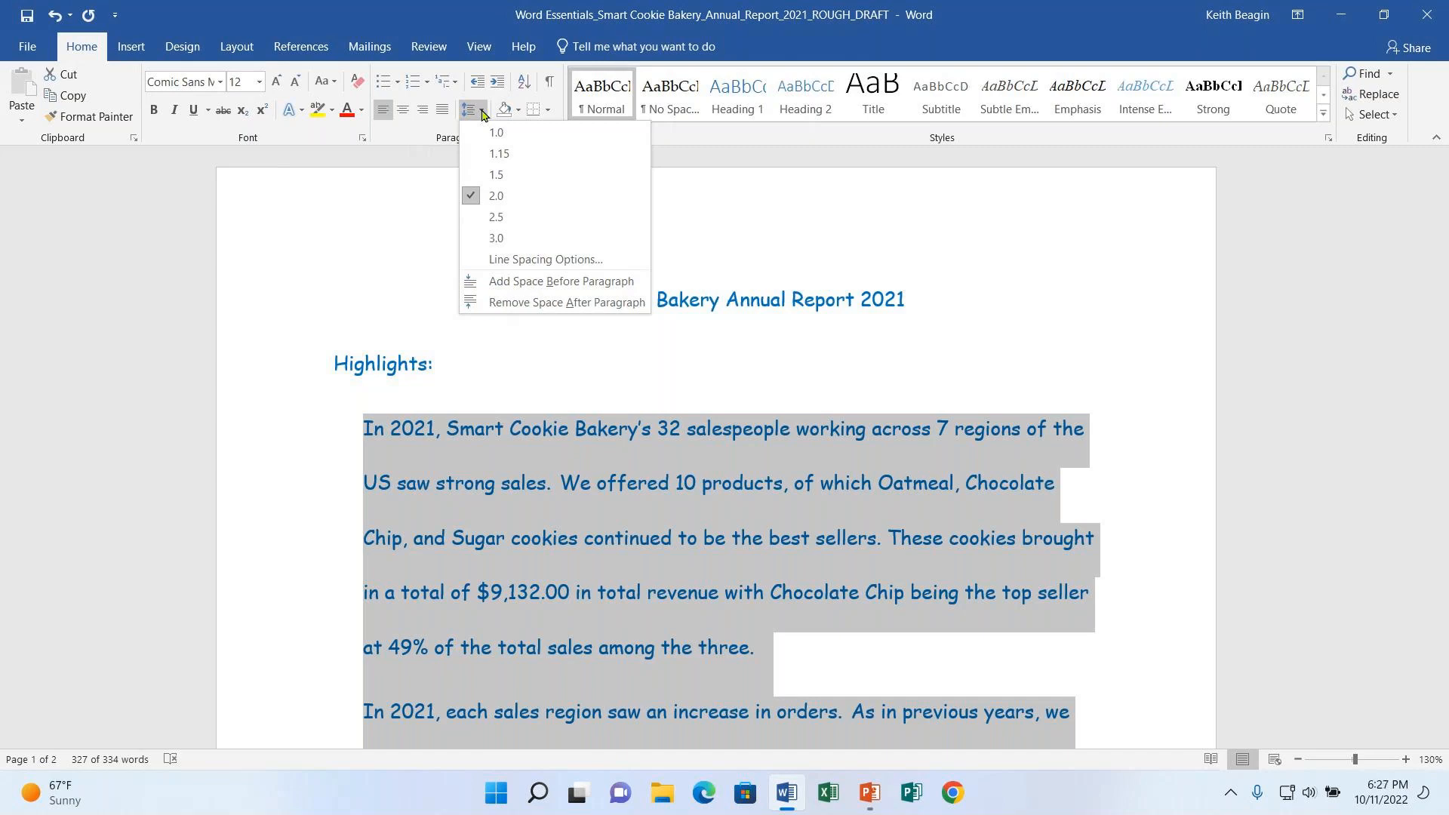
left_click(1442, 185)
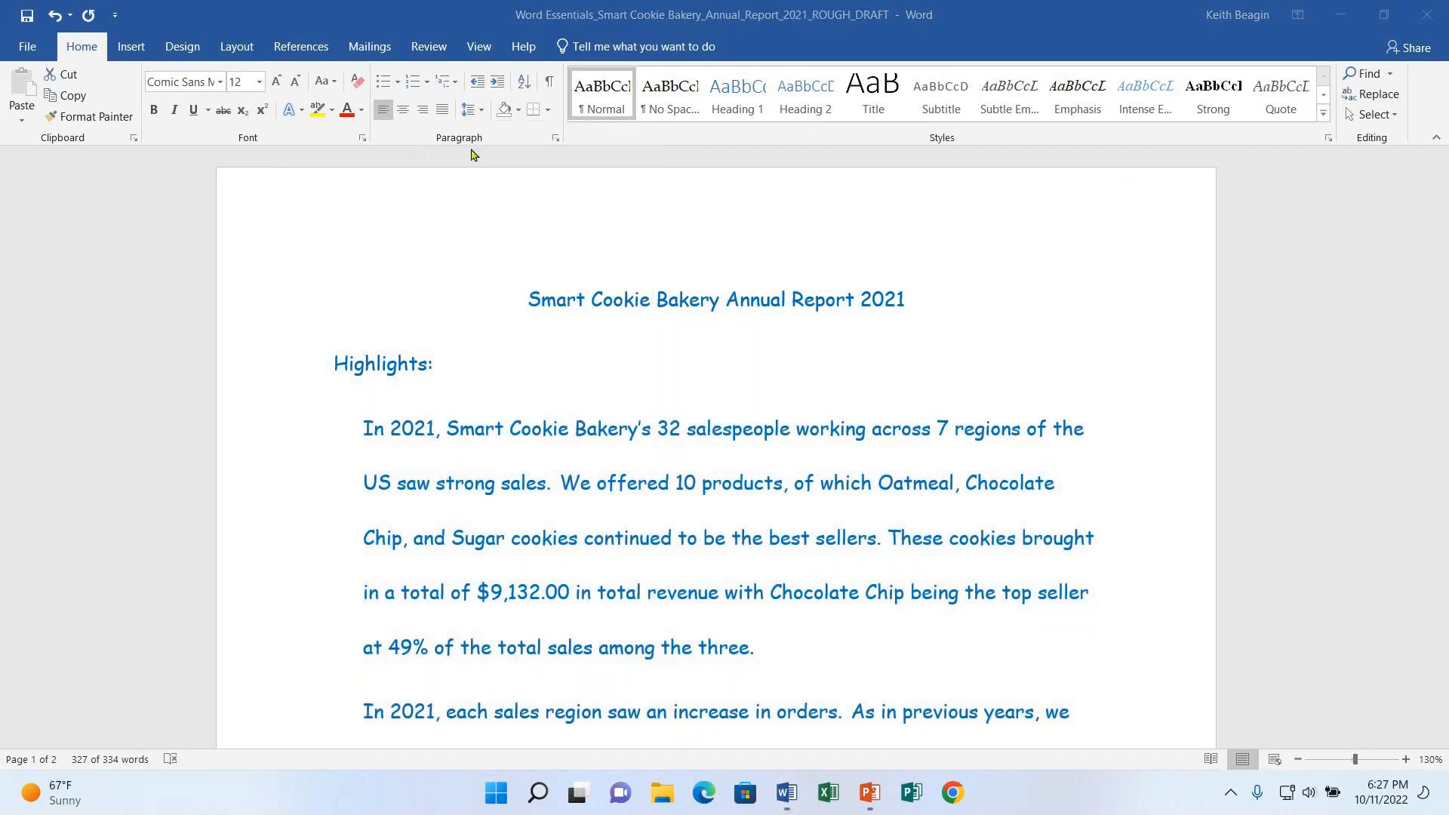
left_click(474, 112)
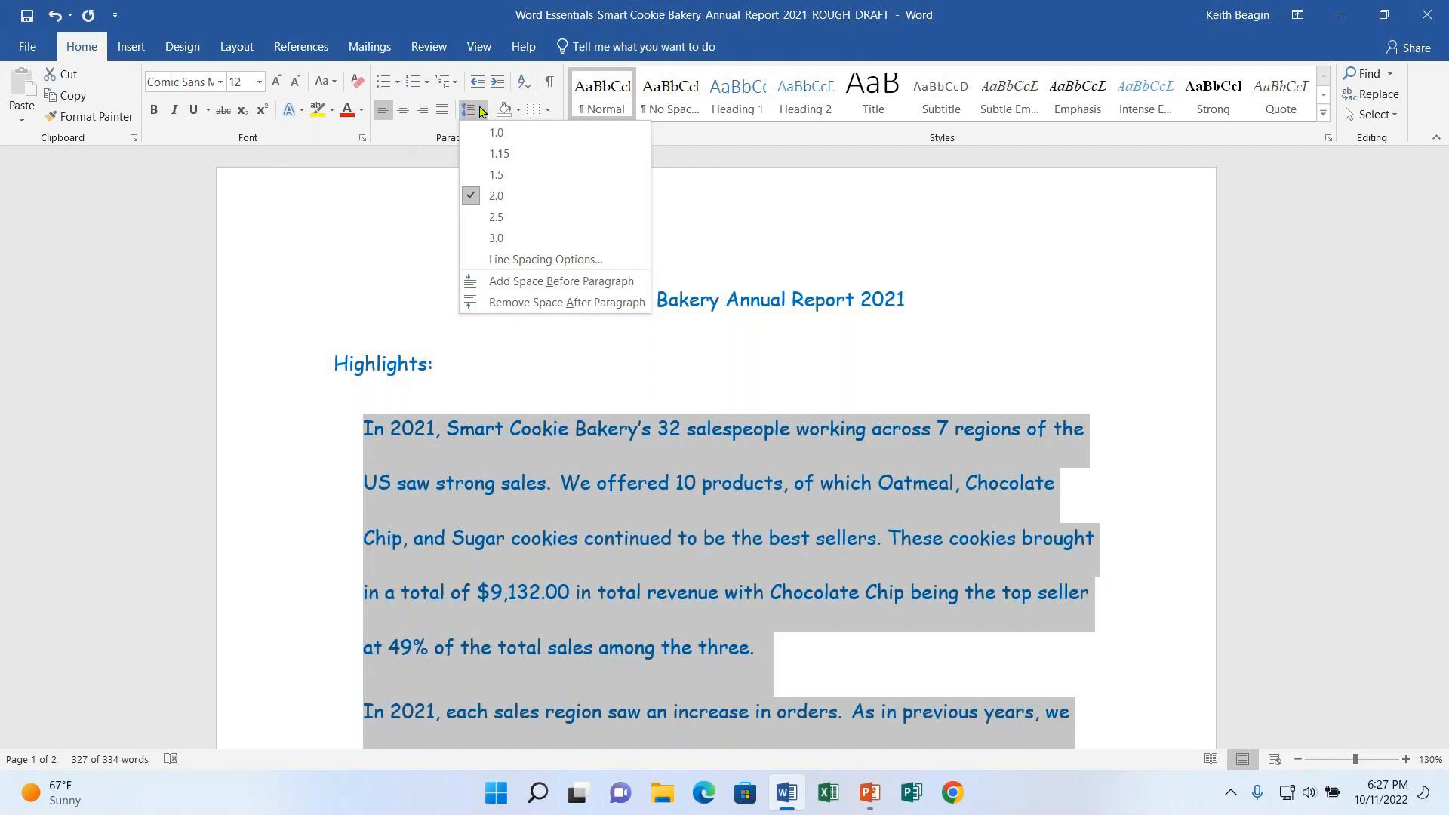
left_click(512, 137)
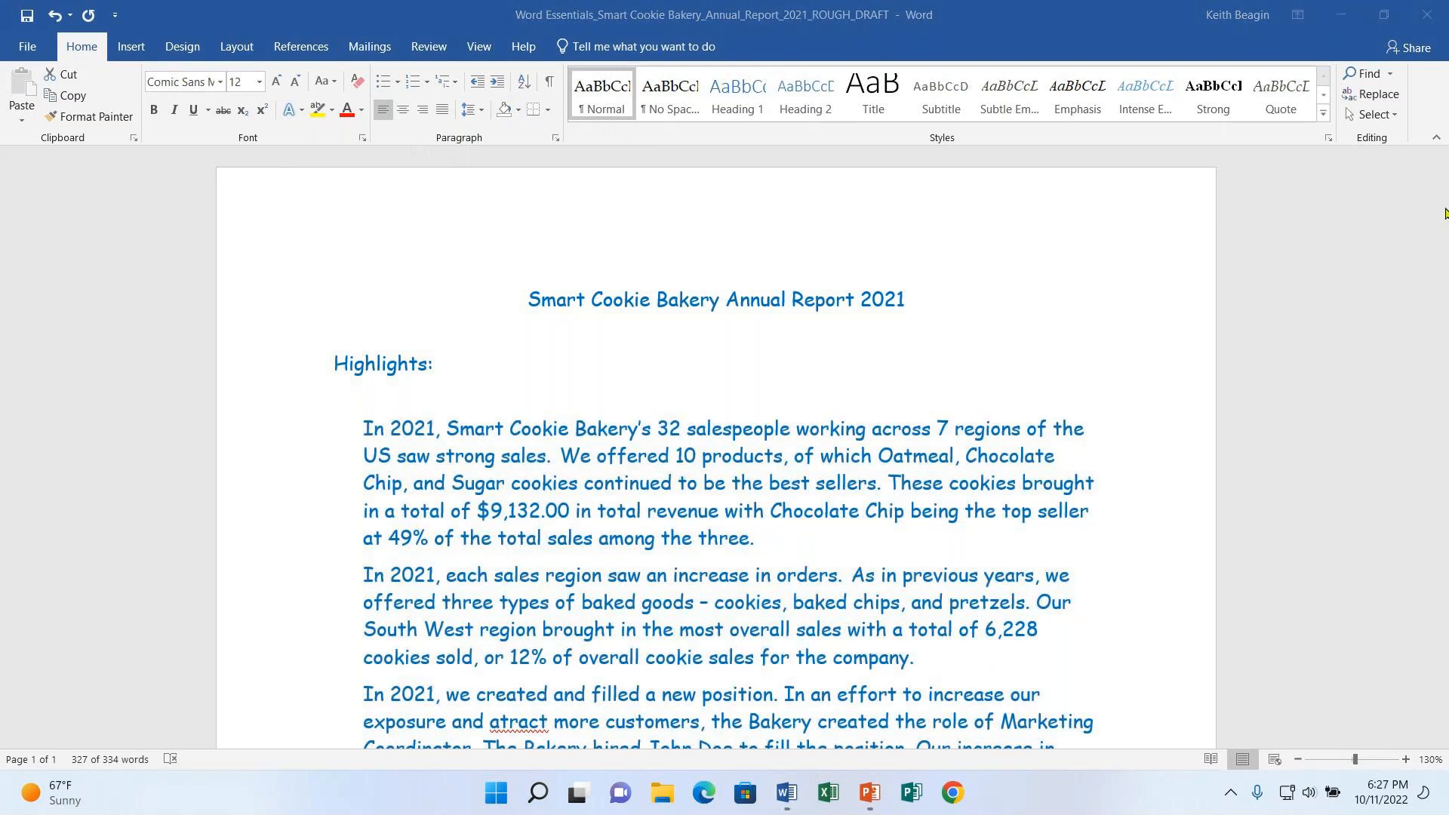
Try selecting all body paragraphs below the "Highlights:" heading through the end of the report, and clear the selection.
scroll(1380, 417, "down", 1)
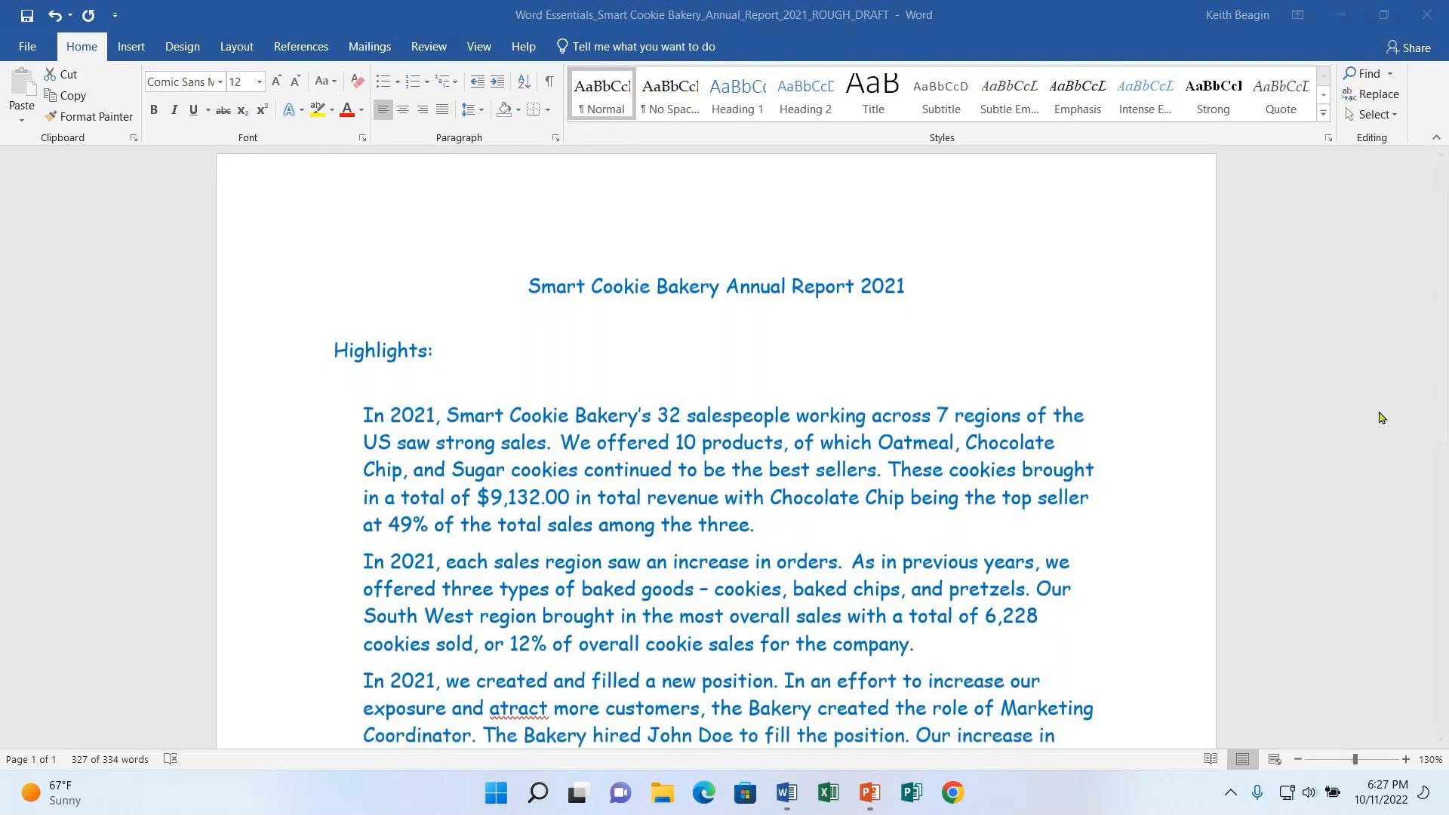
scroll(1380, 417, "down", 9)
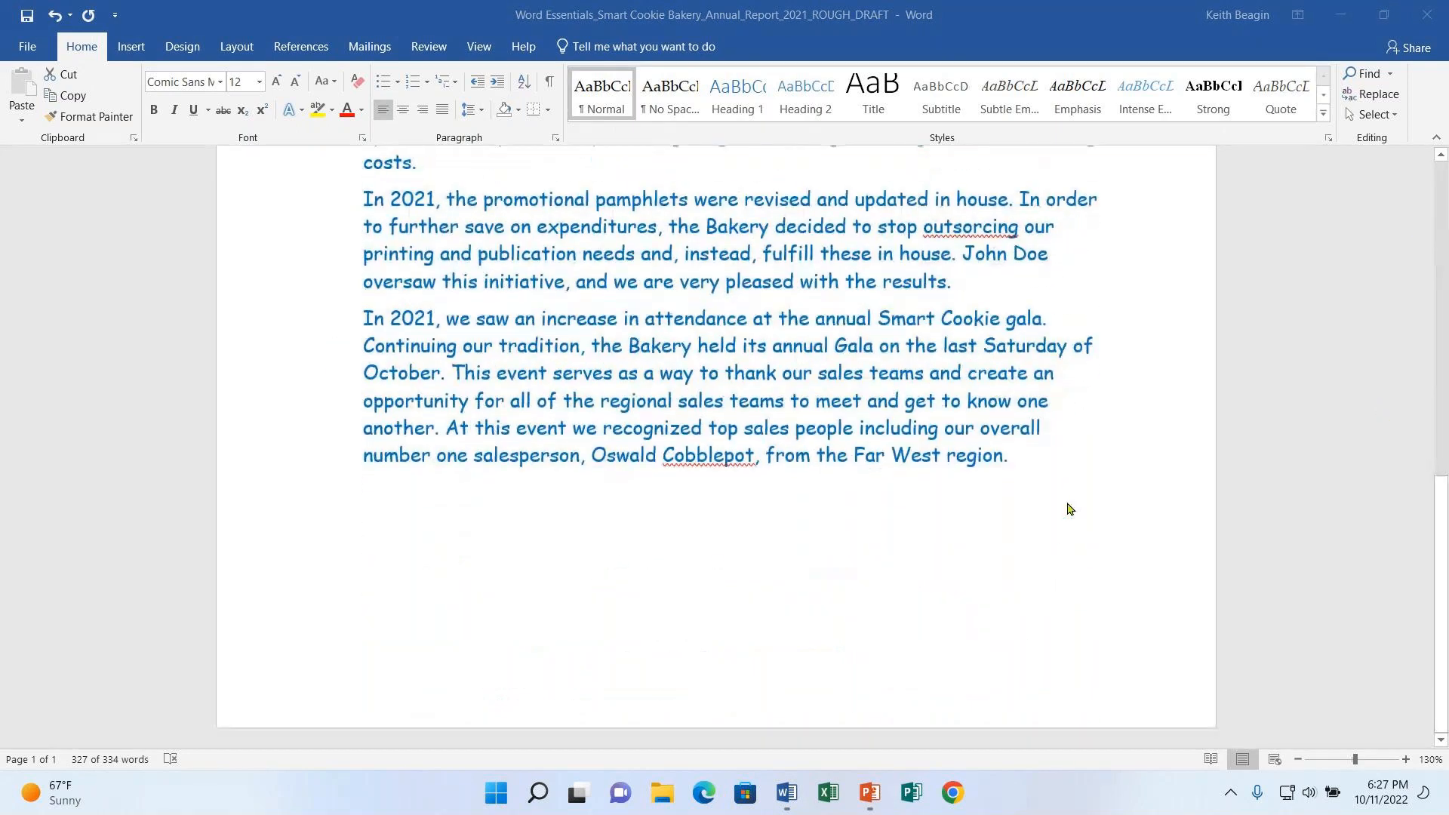
scroll(1061, 532, "up", 10)
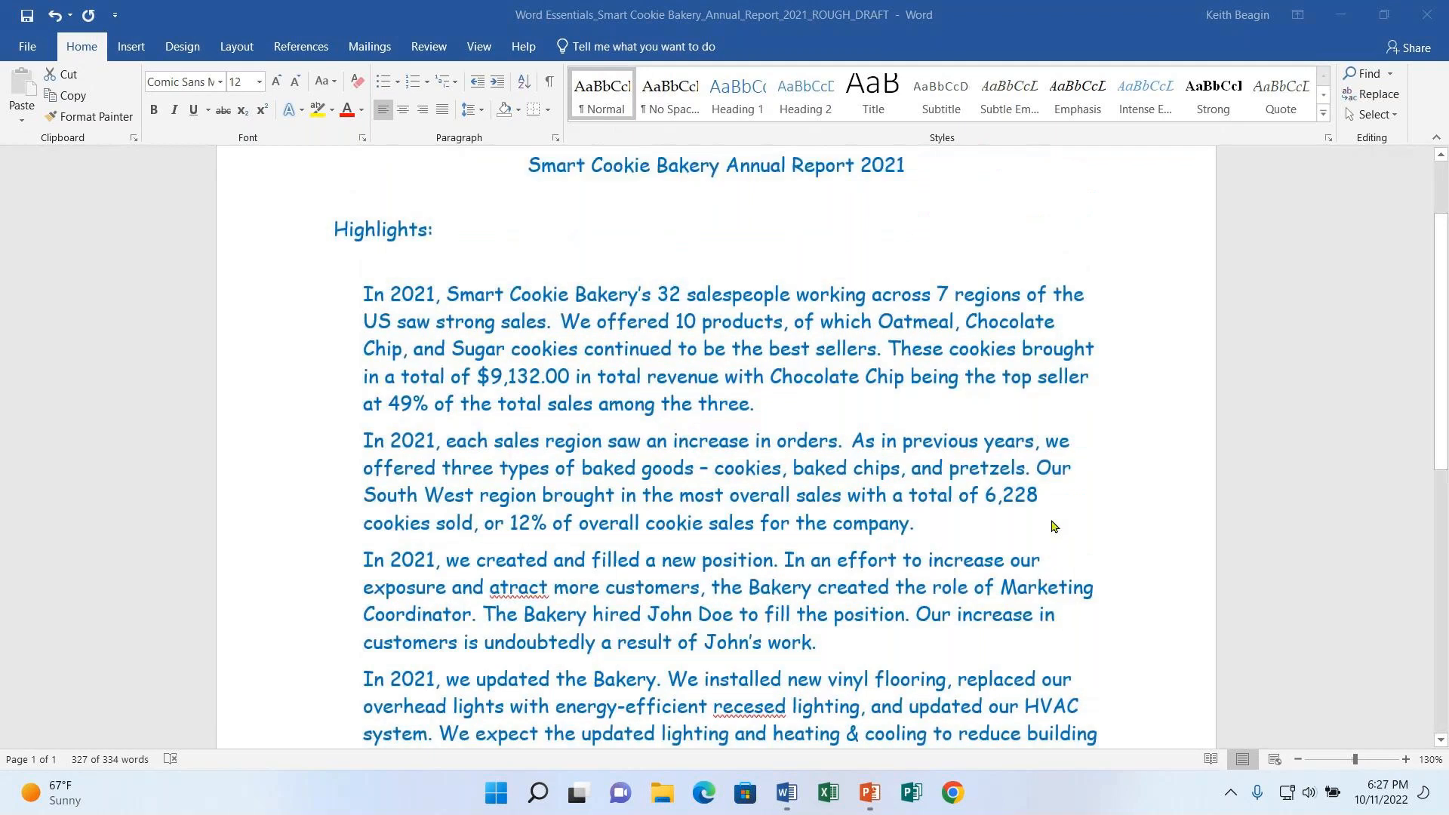
left_click(528, 299)
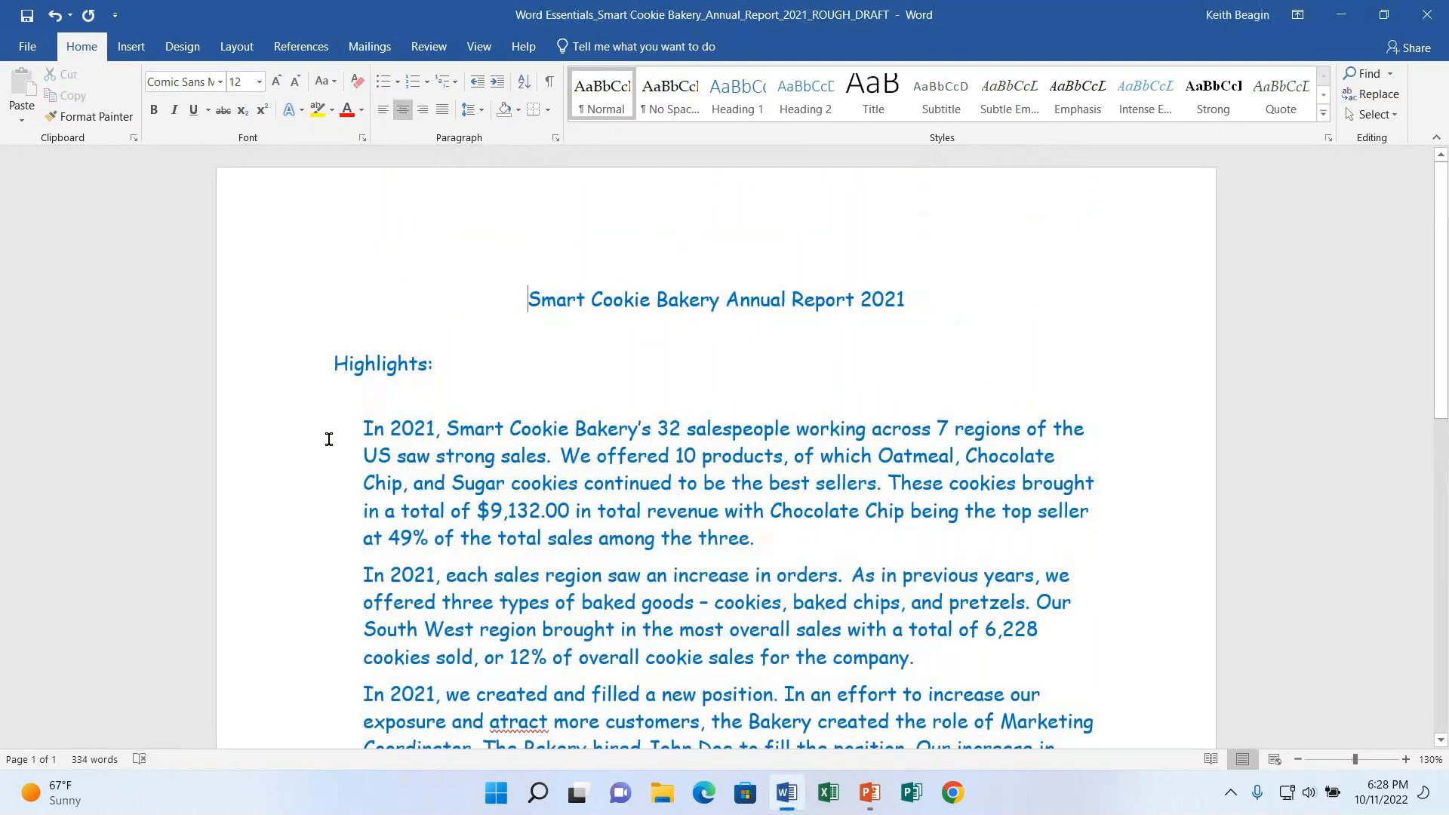
left_click_drag(448, 417, 1029, 502)
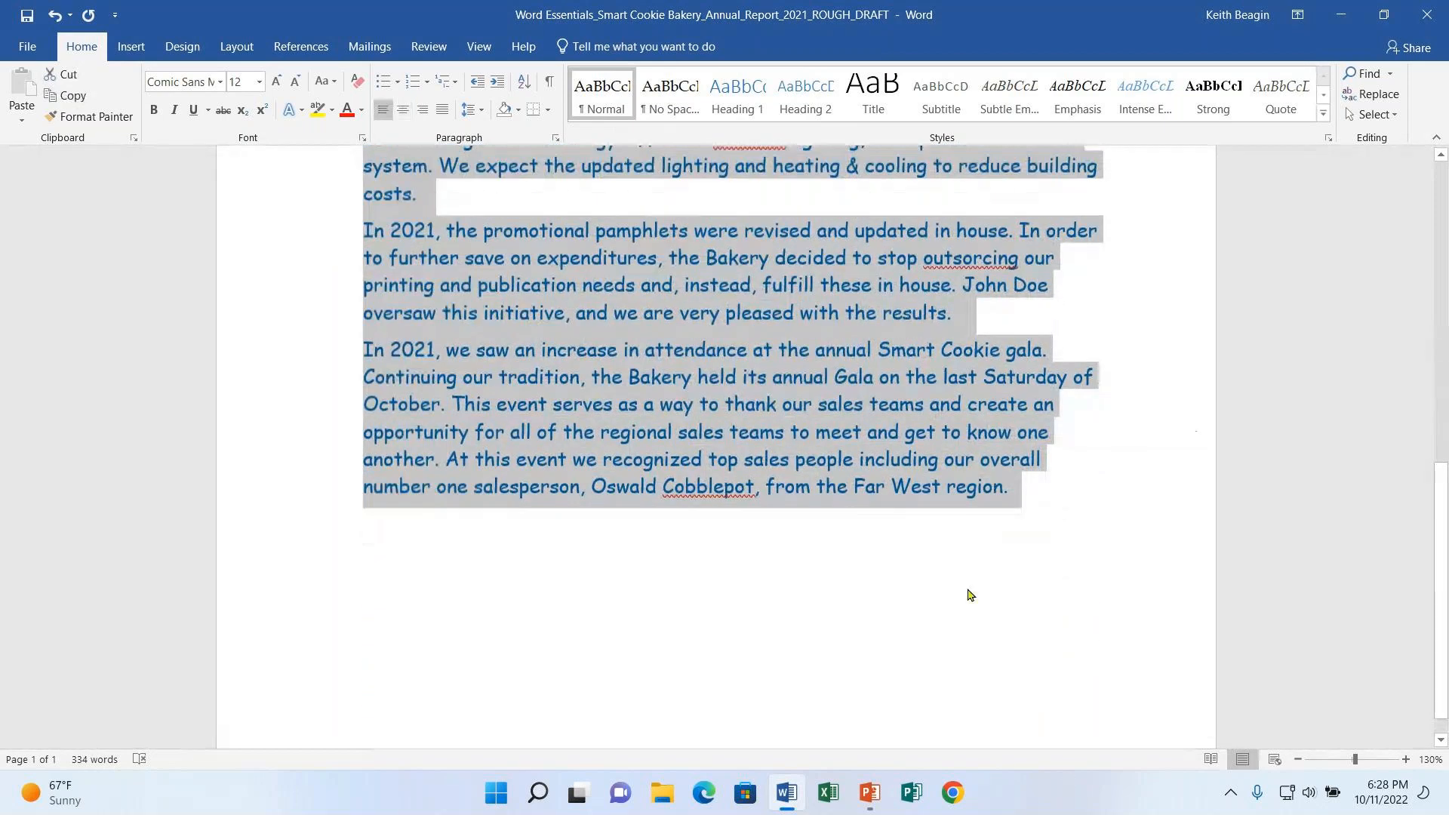
scroll(970, 596, "up", 10)
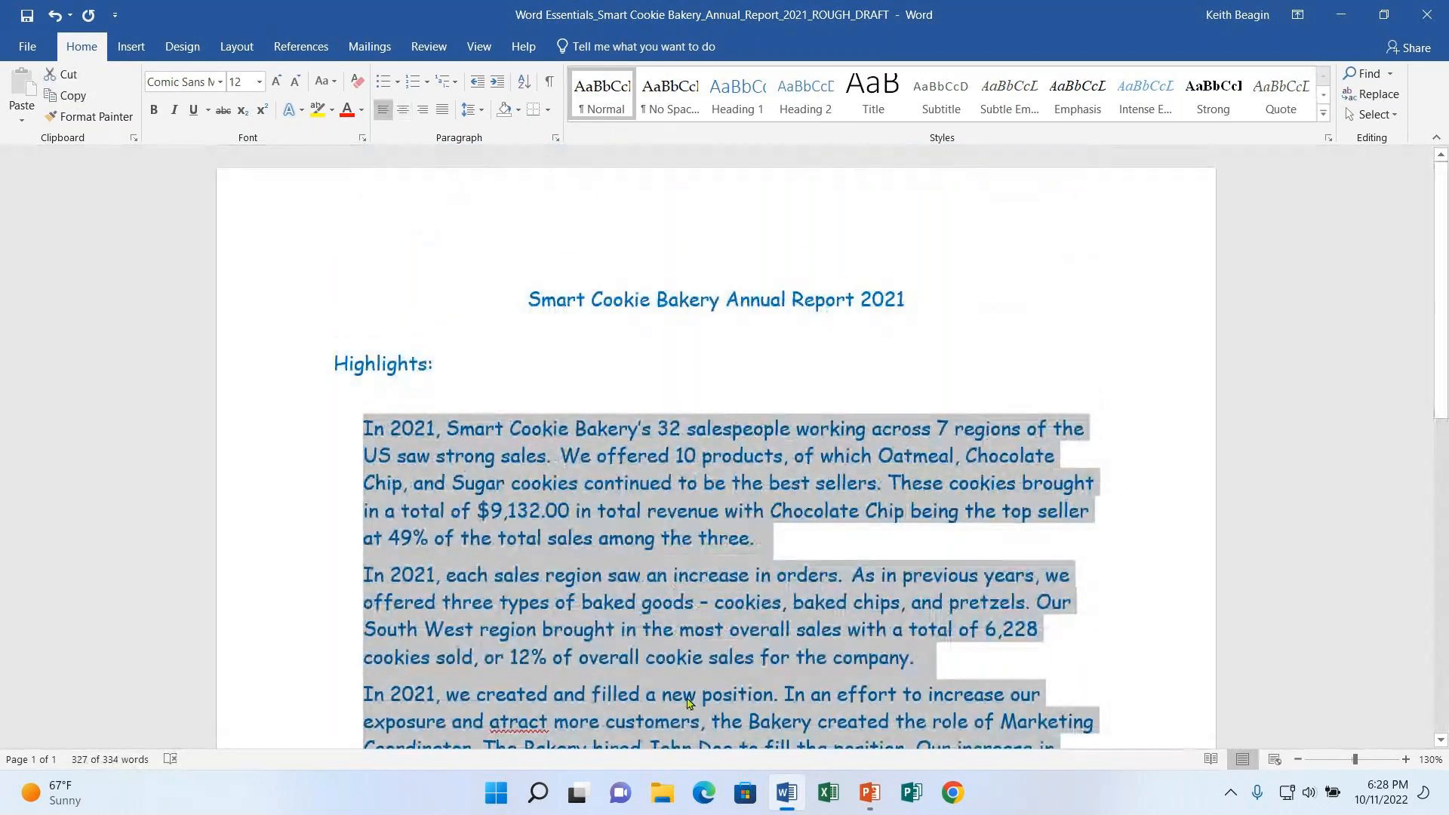
left_click(360, 438)
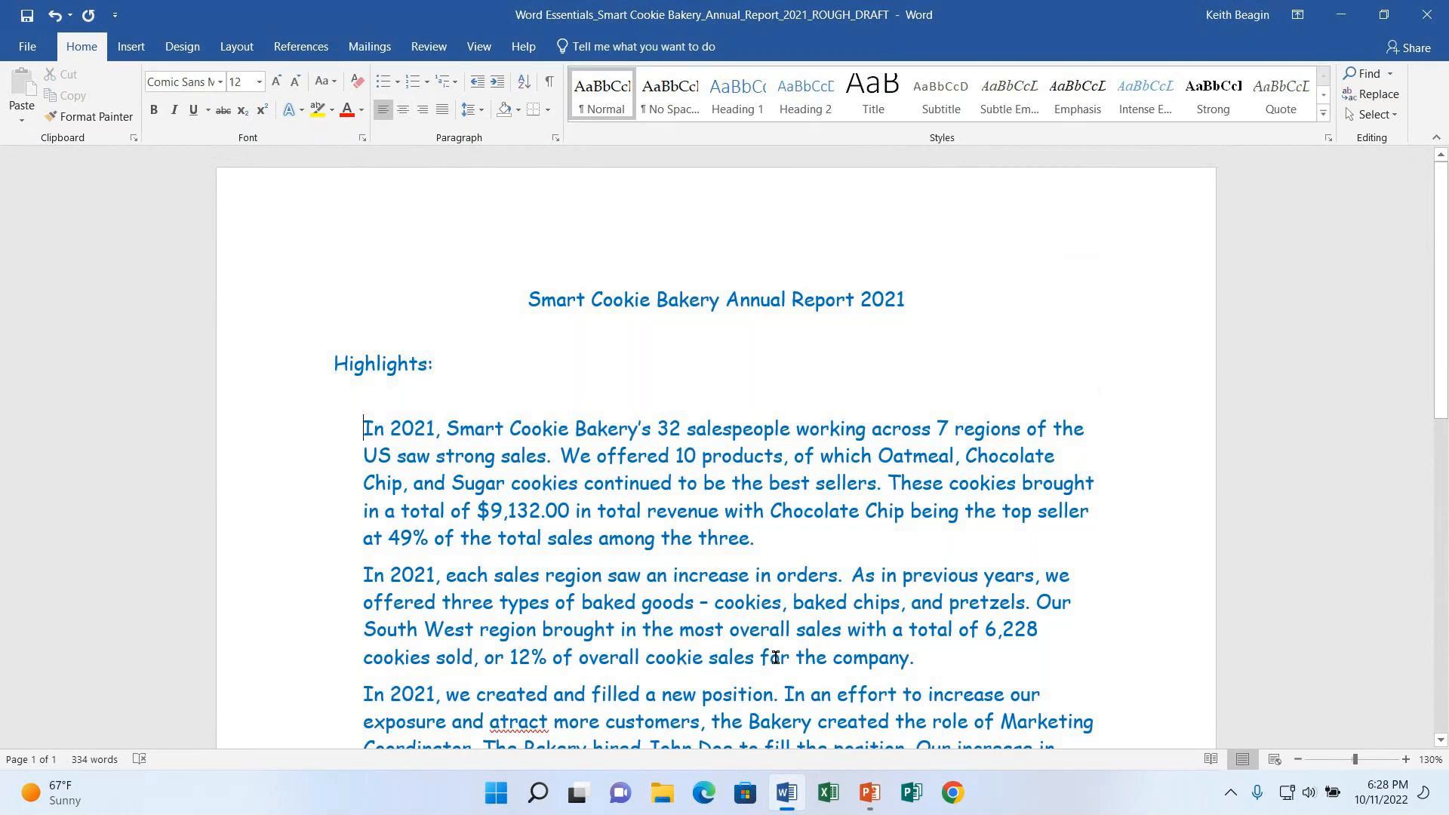
Look over the line spacing presets for the first body paragraph without changing them, and clear the selection.
scroll(776, 663, "down", 3)
scroll(776, 662, "down", 1)
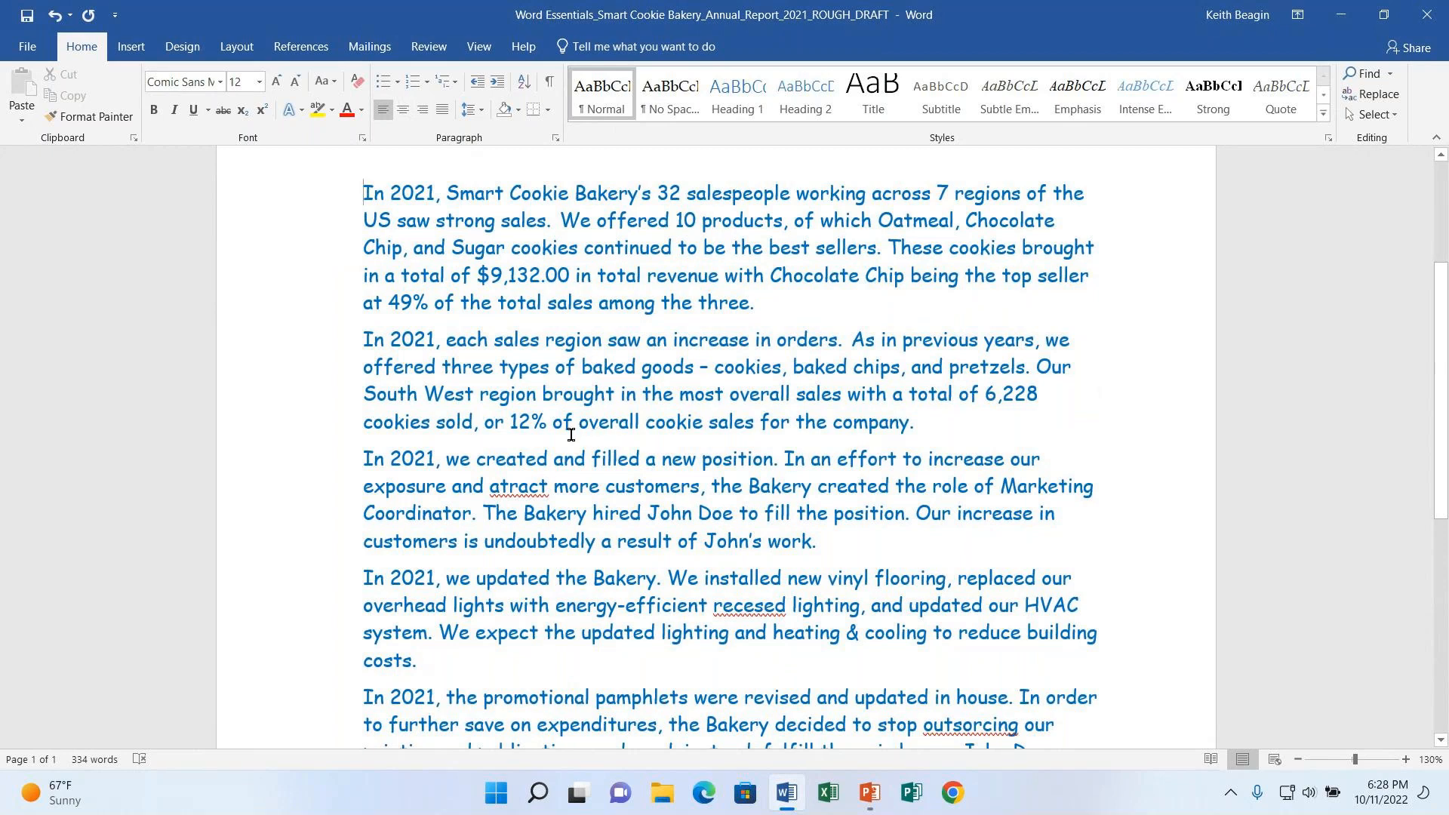
scroll(571, 435, "up", 4)
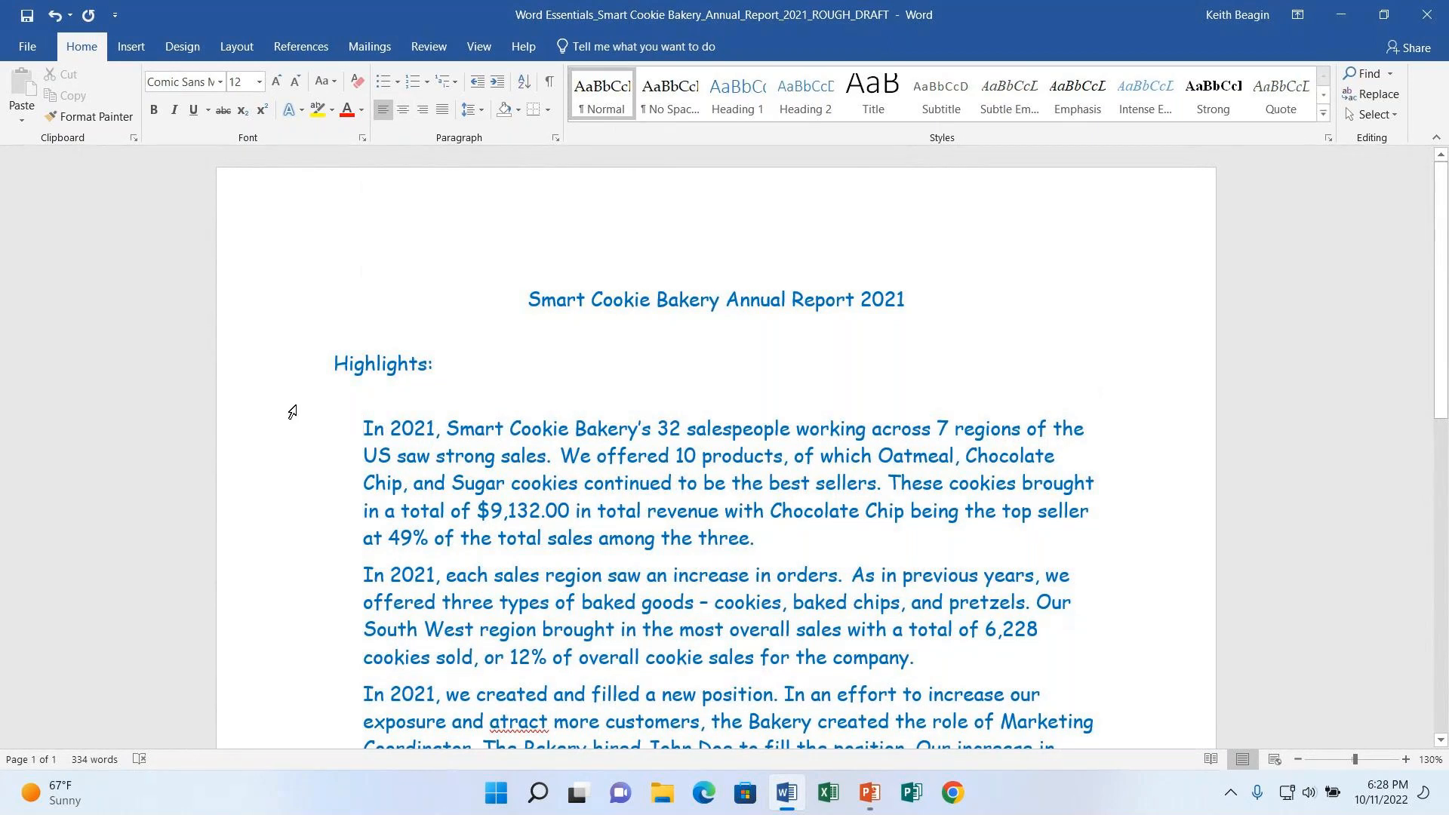
left_click_drag(357, 427, 1111, 529)
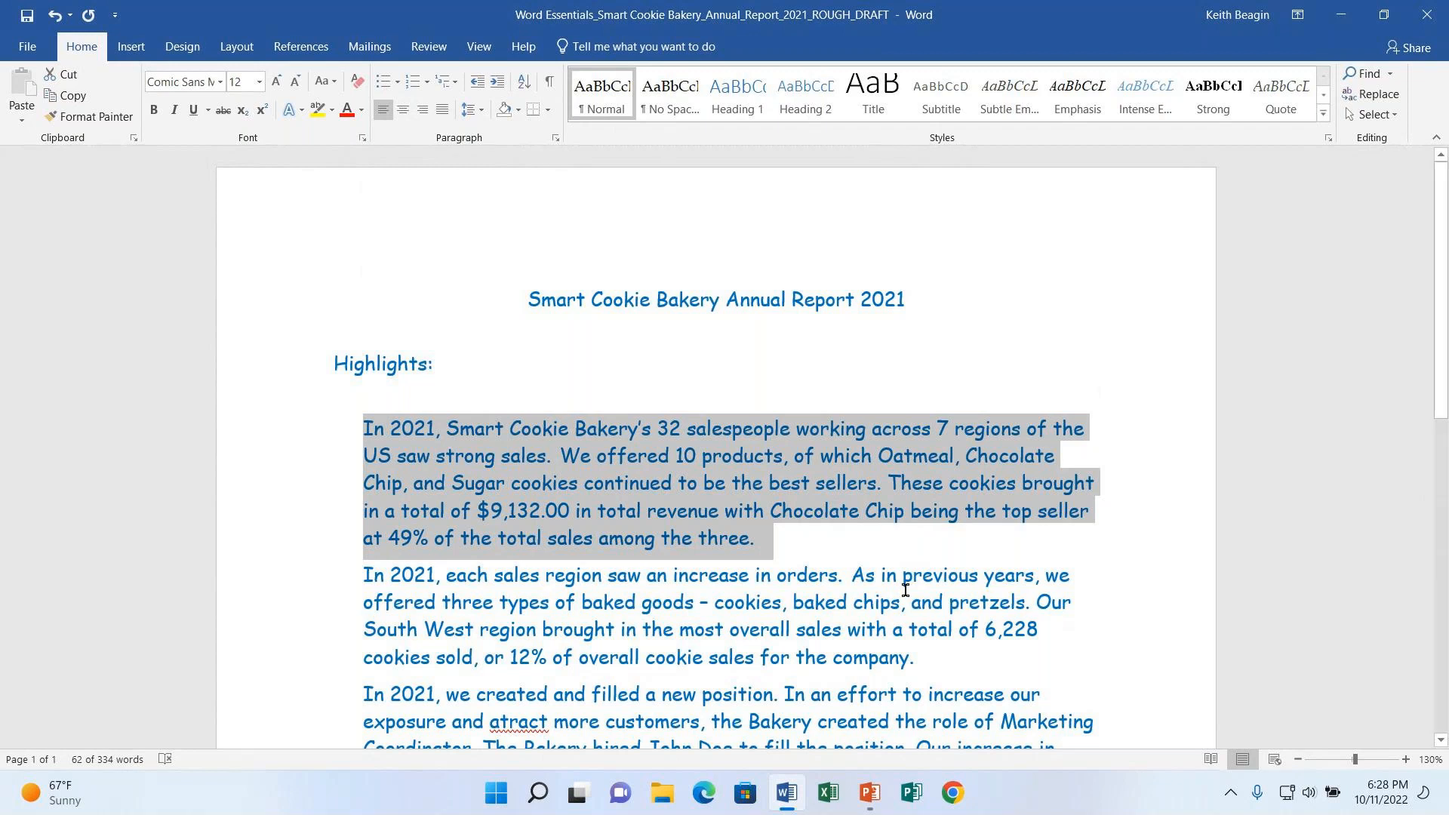
left_click(482, 110)
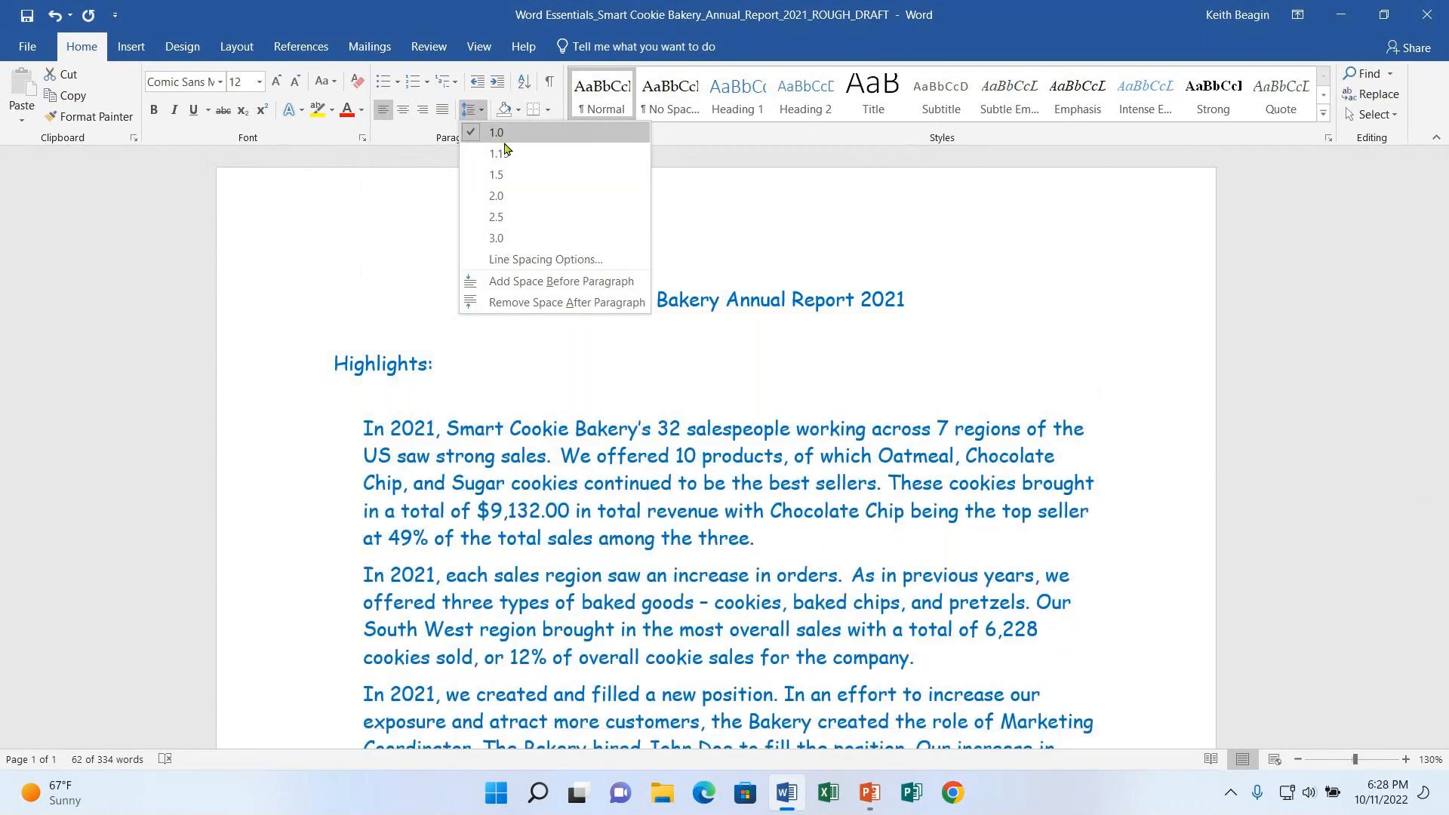
left_click(1114, 481)
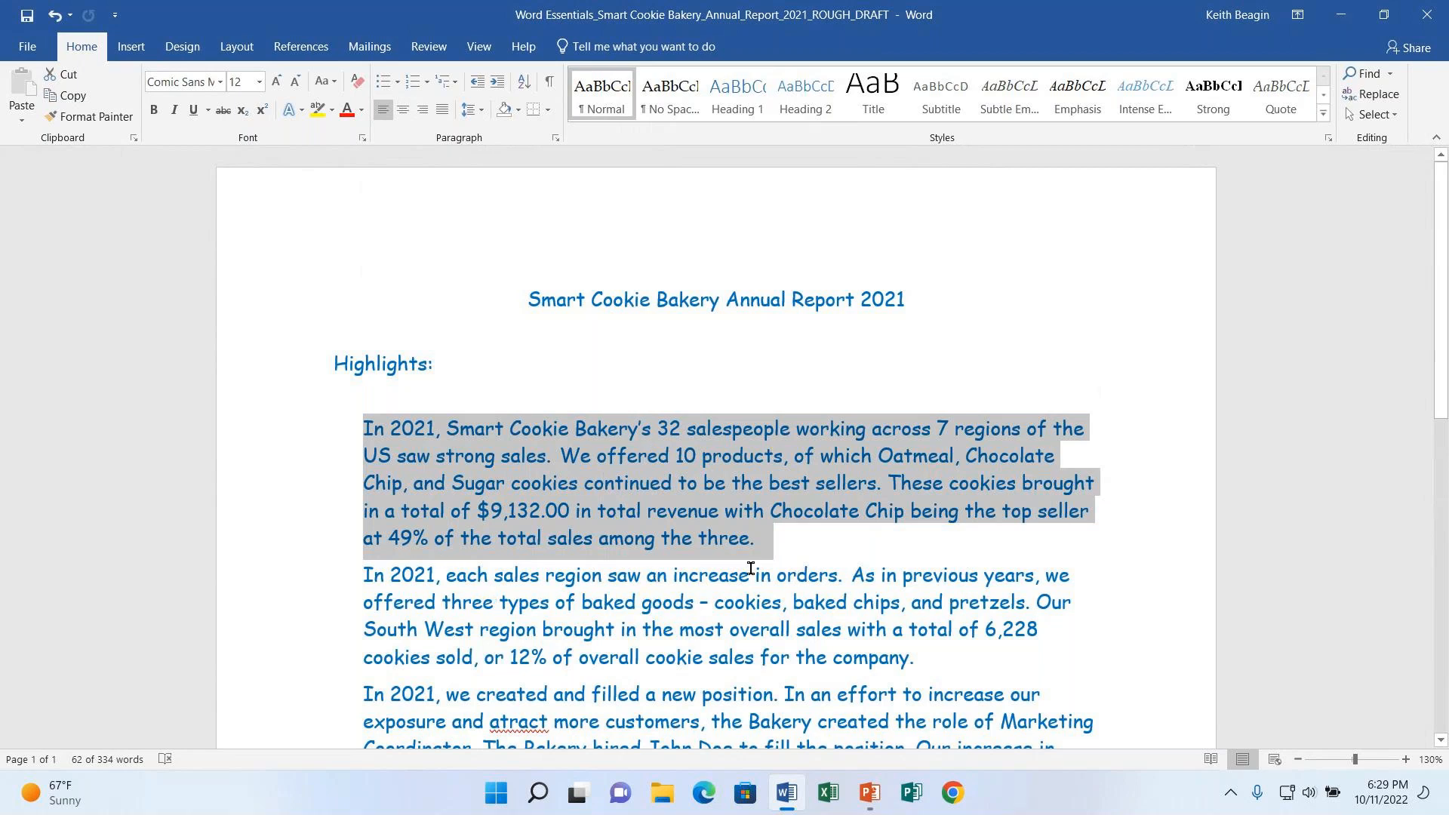
left_click(780, 557)
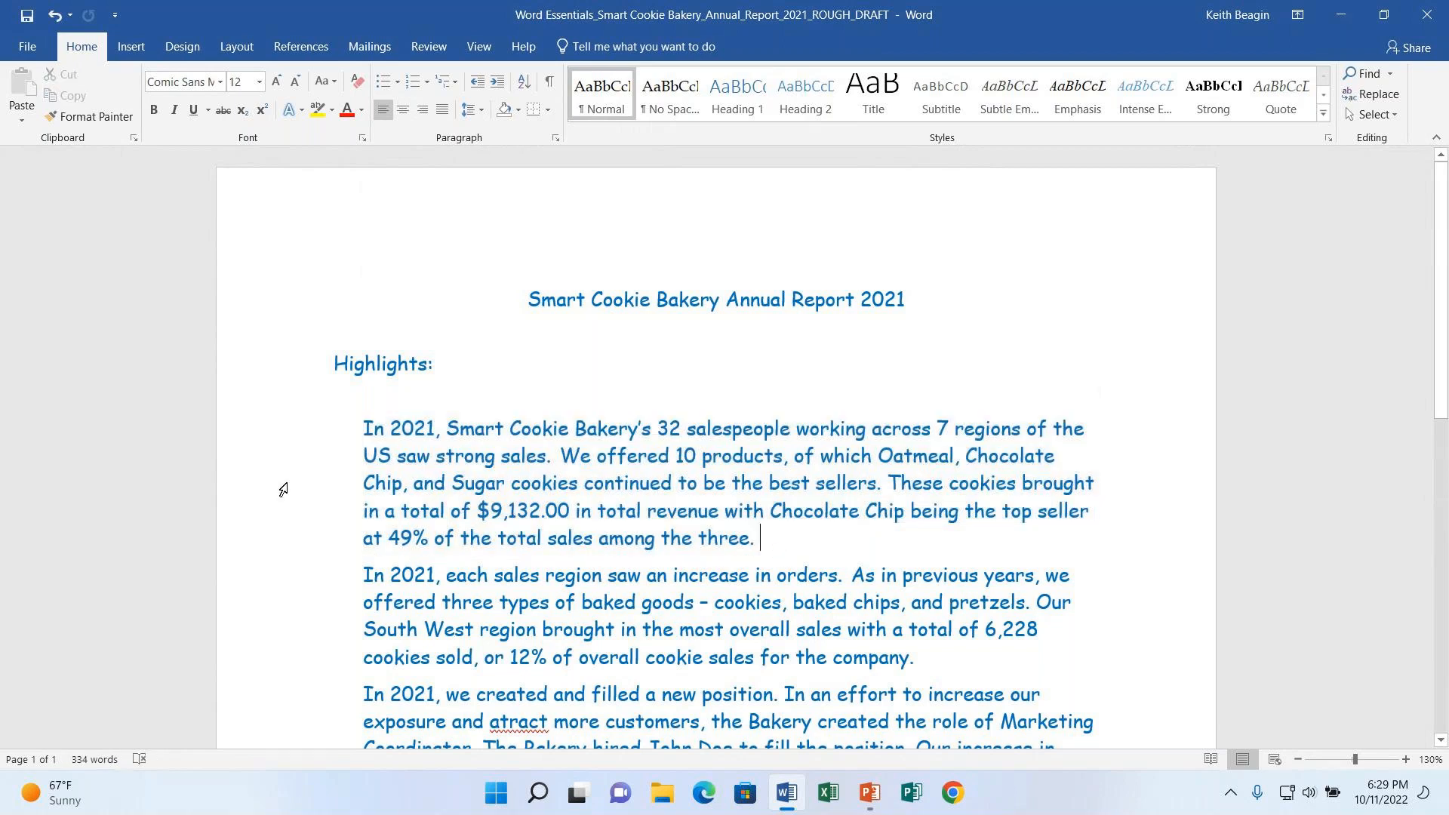
Inspect the detailed line spacing options for all body paragraphs, cancel without changes, and clear the selection.
left_click_drag(367, 417, 1013, 453)
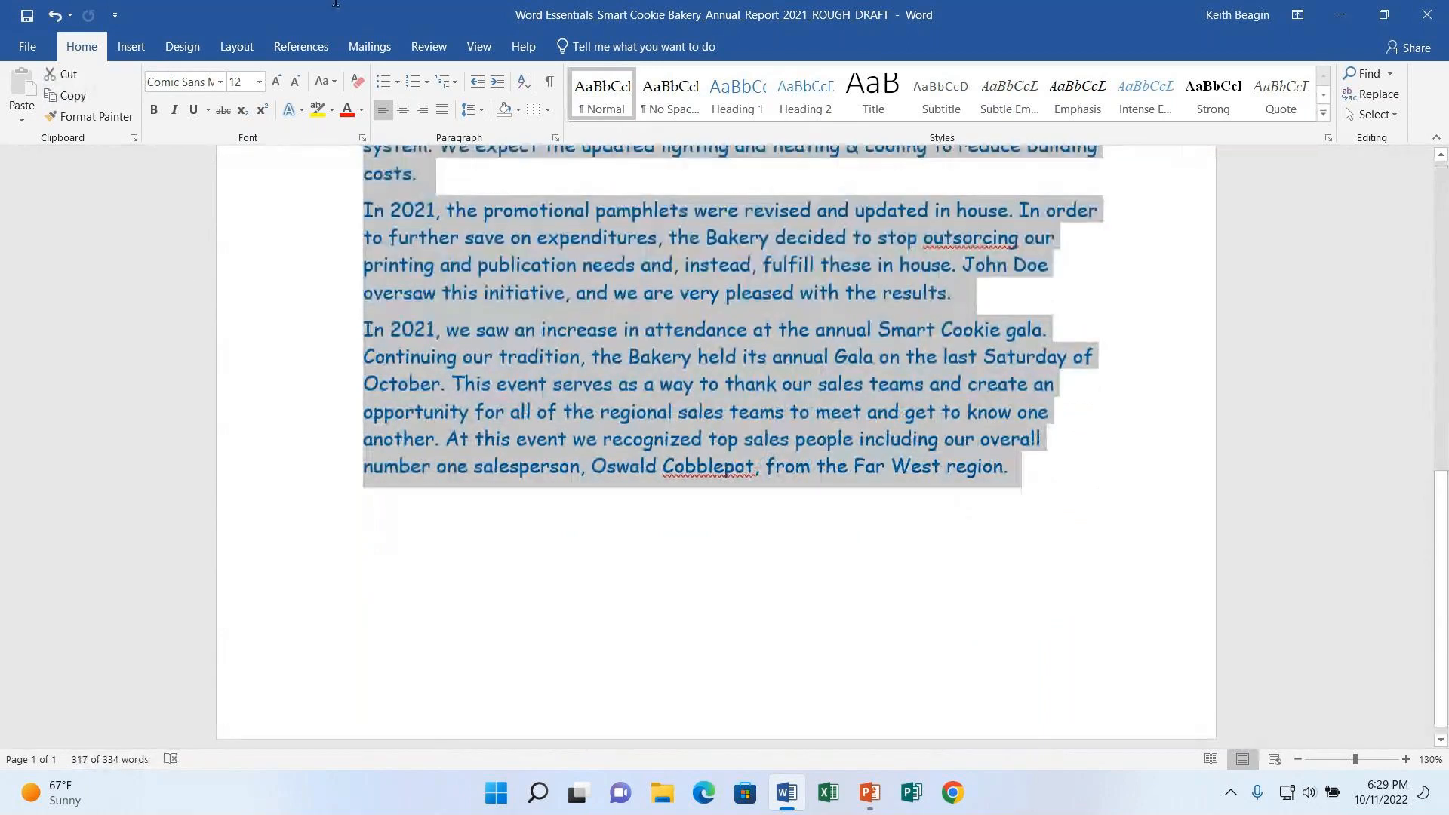
scroll(388, 227, "up", 6)
left_click(363, 438, "shift")
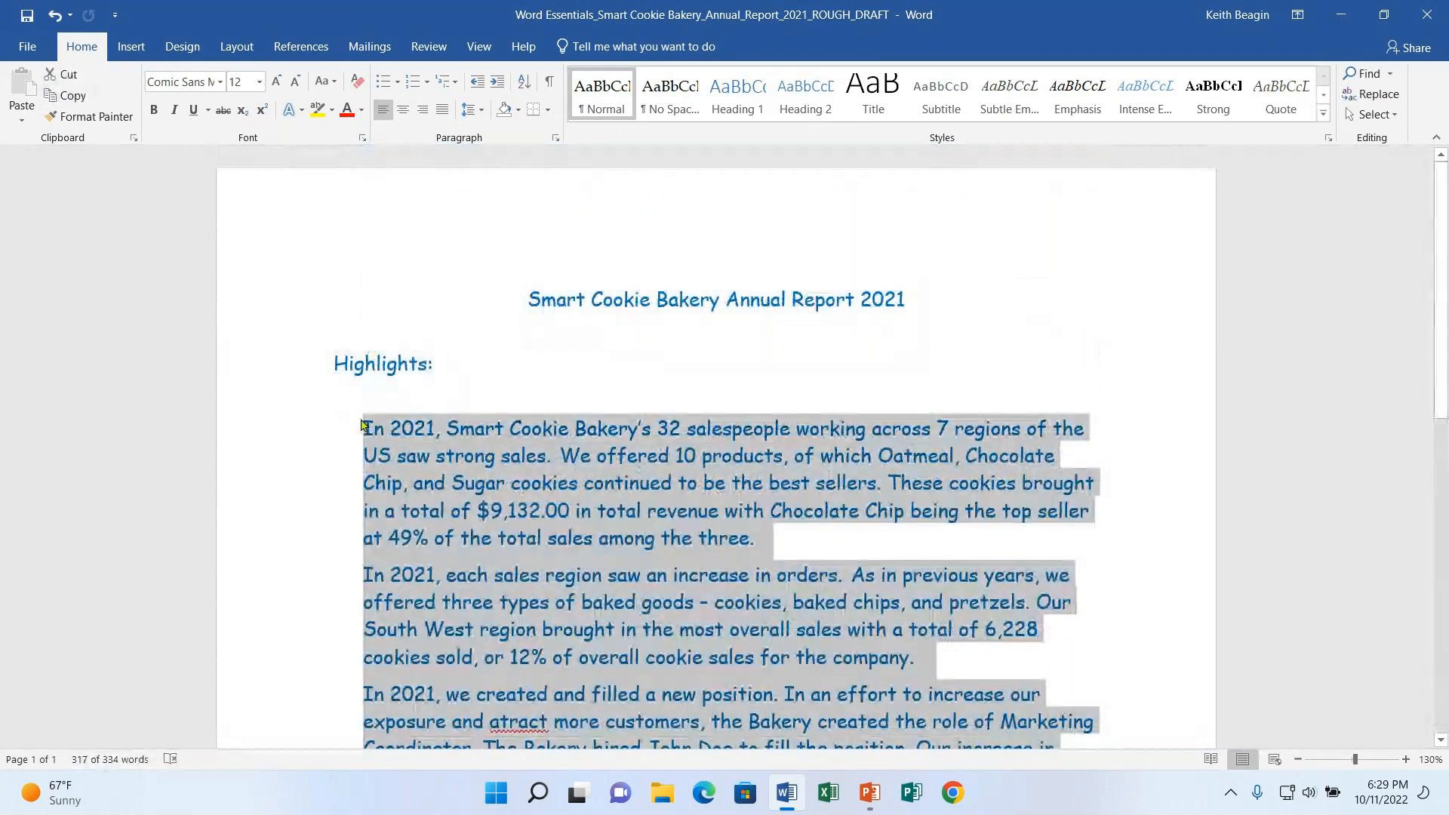
left_click(482, 111)
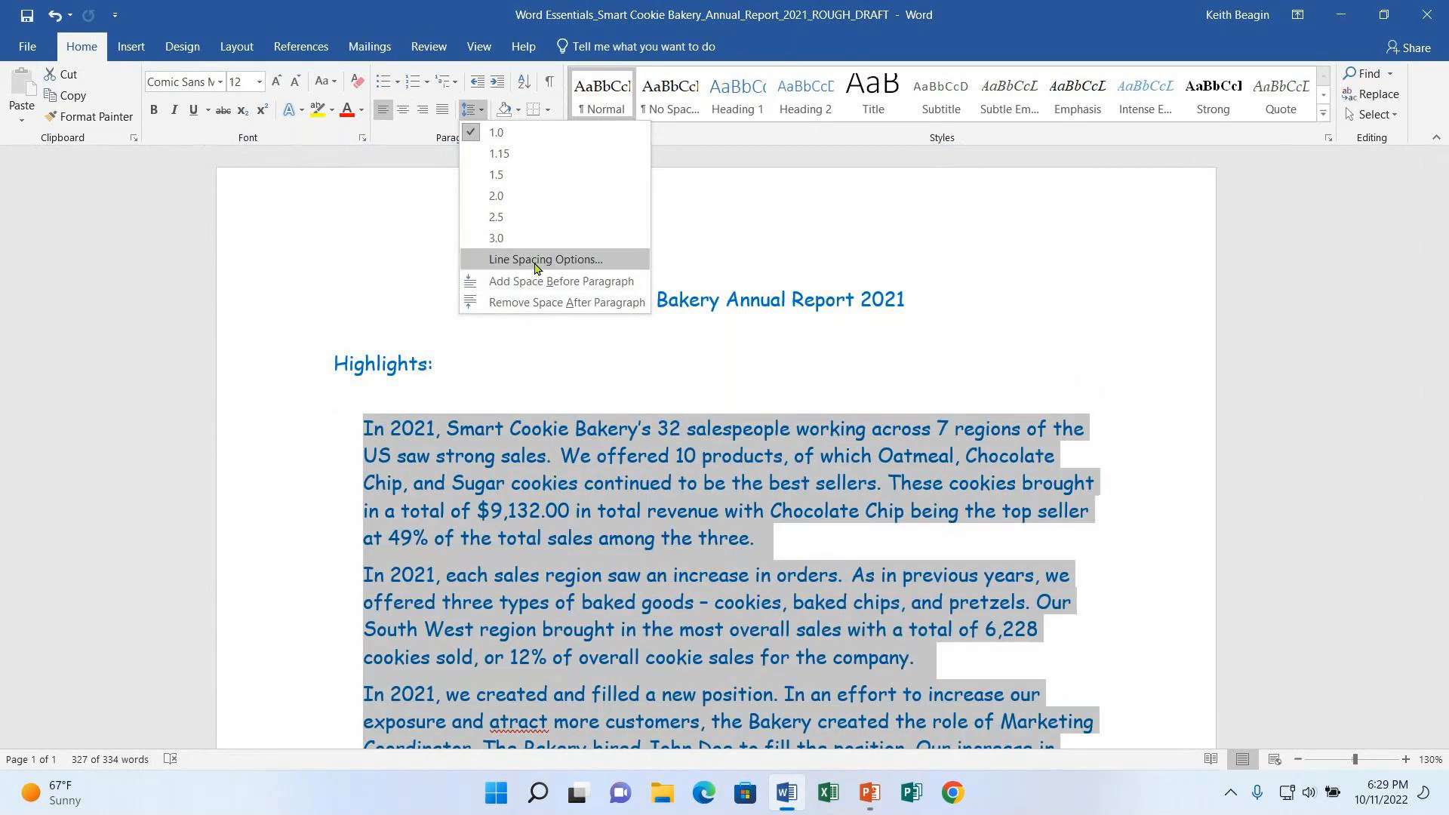
left_click(559, 263)
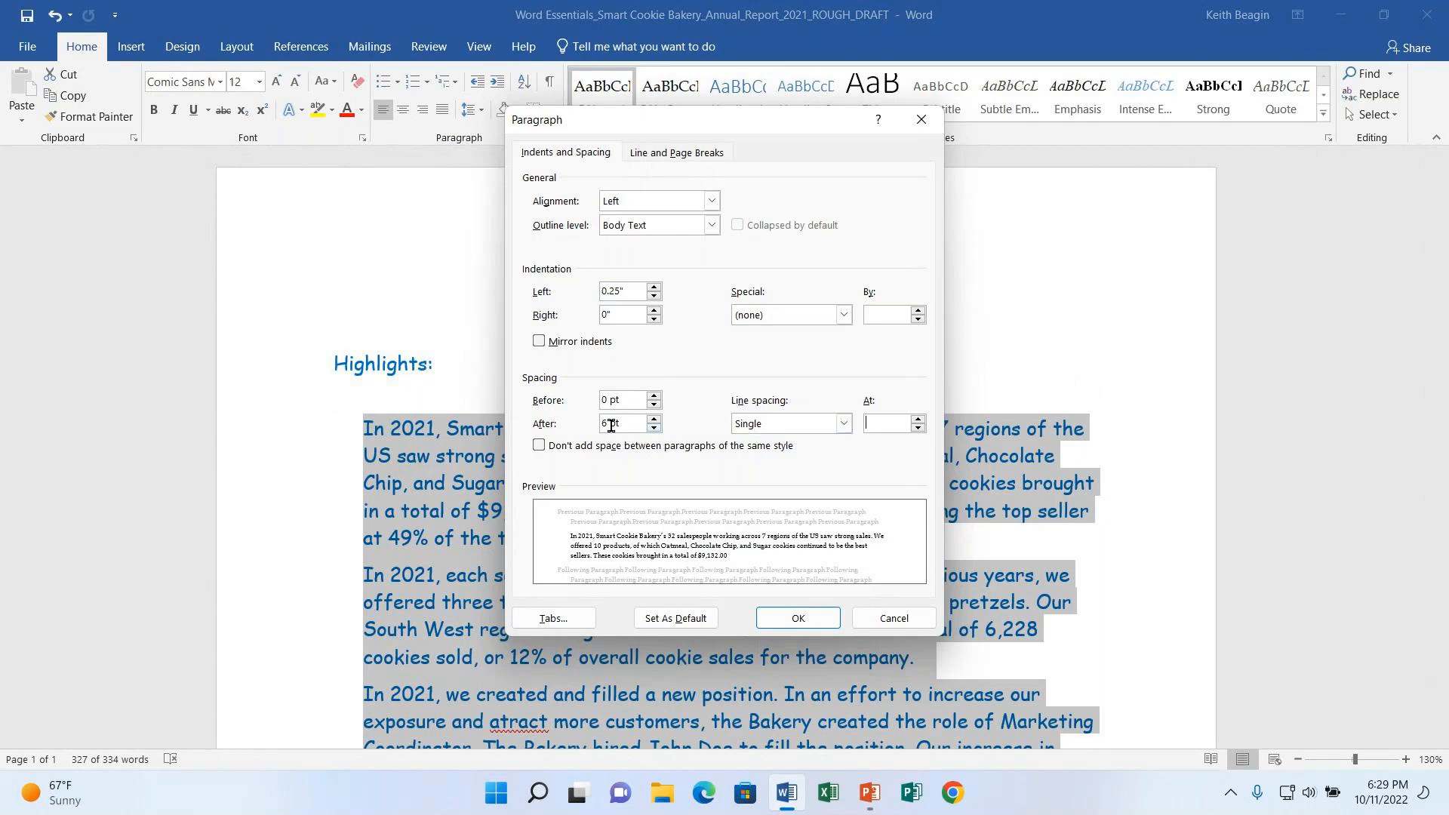
left_click(894, 618)
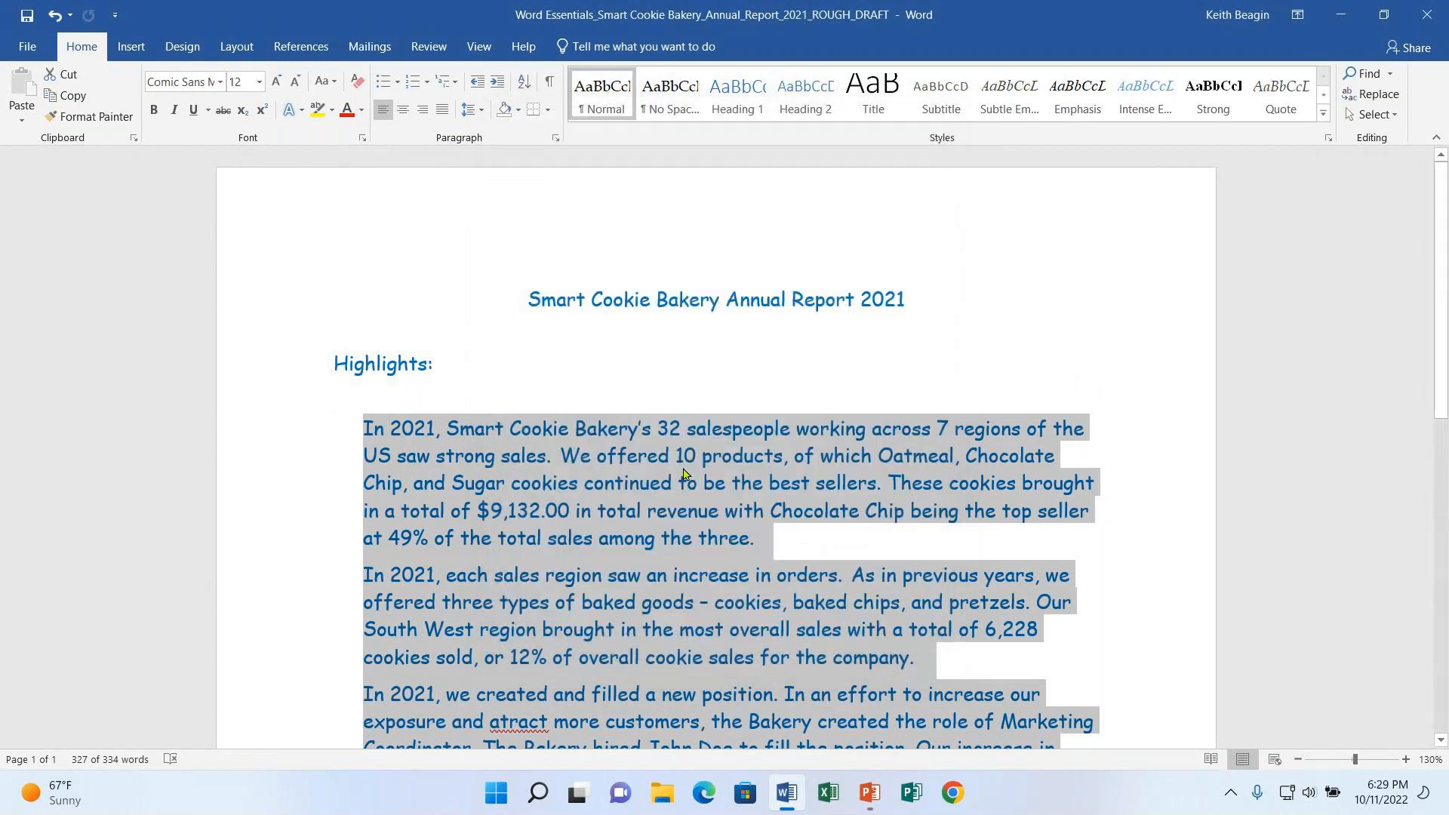
left_click(687, 481)
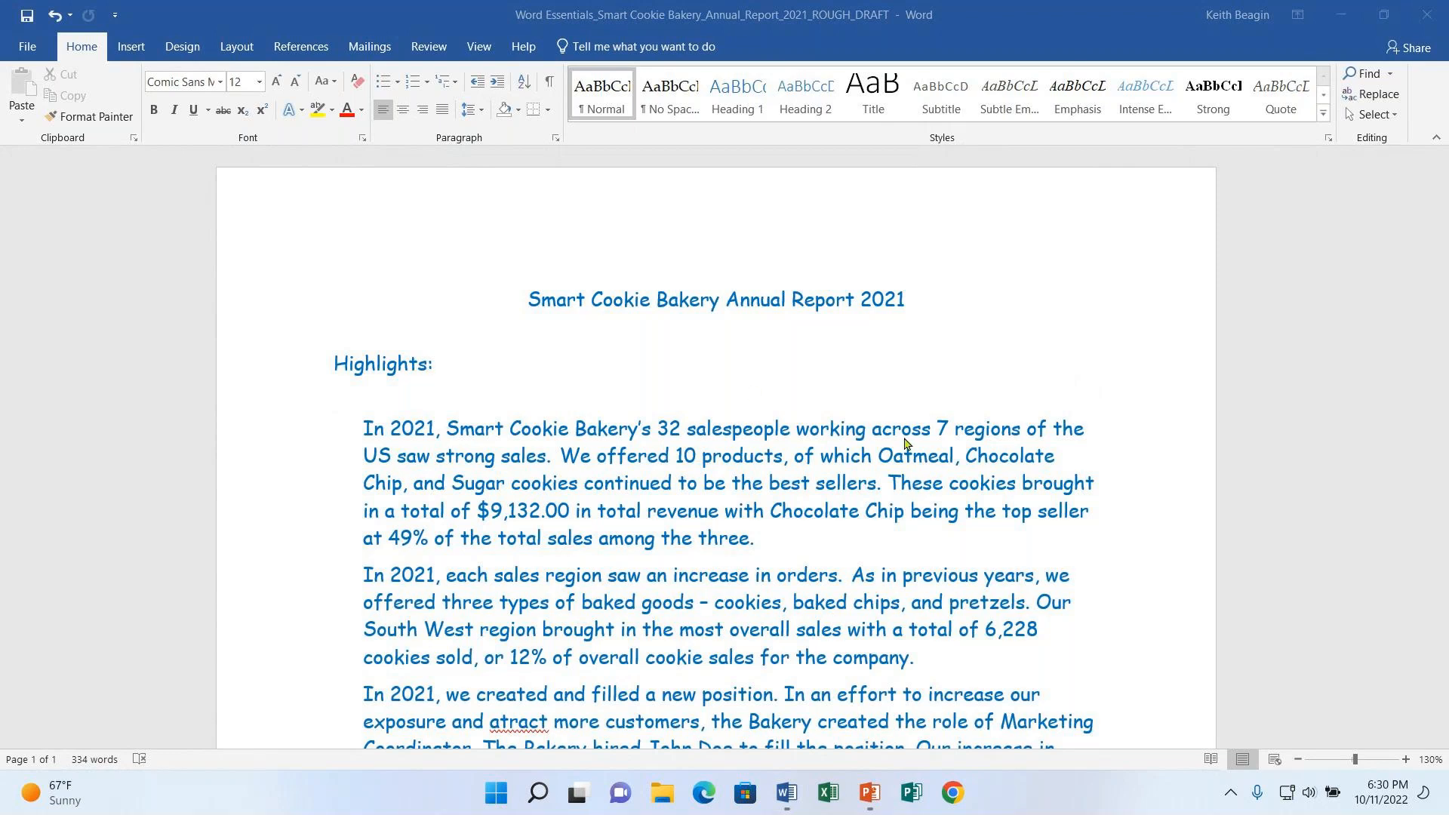
Try selecting the third, fourth and fifth body paragraphs one after another.
scroll(908, 456, "down", 2)
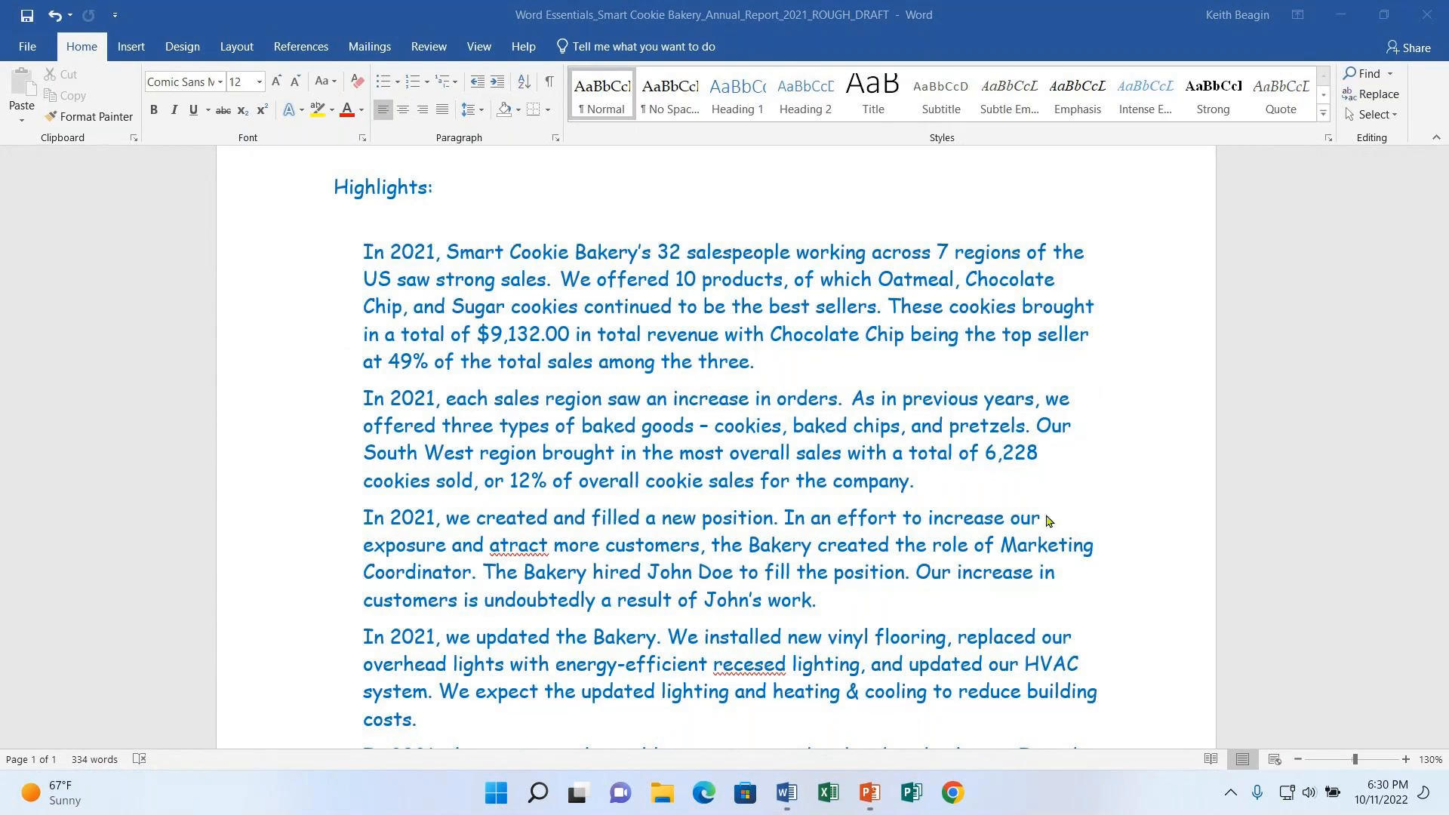
scroll(935, 453, "down", 2)
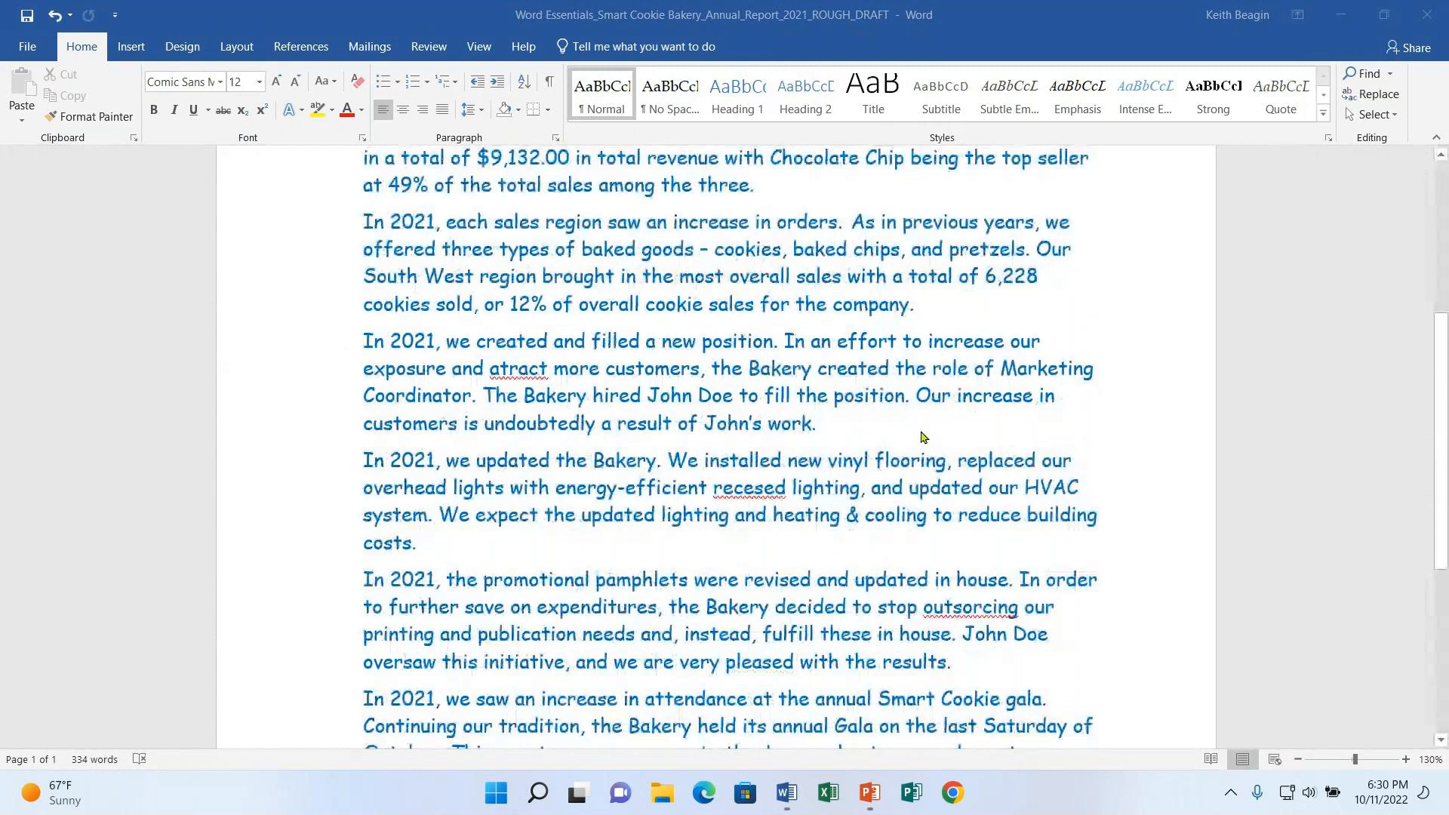
left_click(1300, 761)
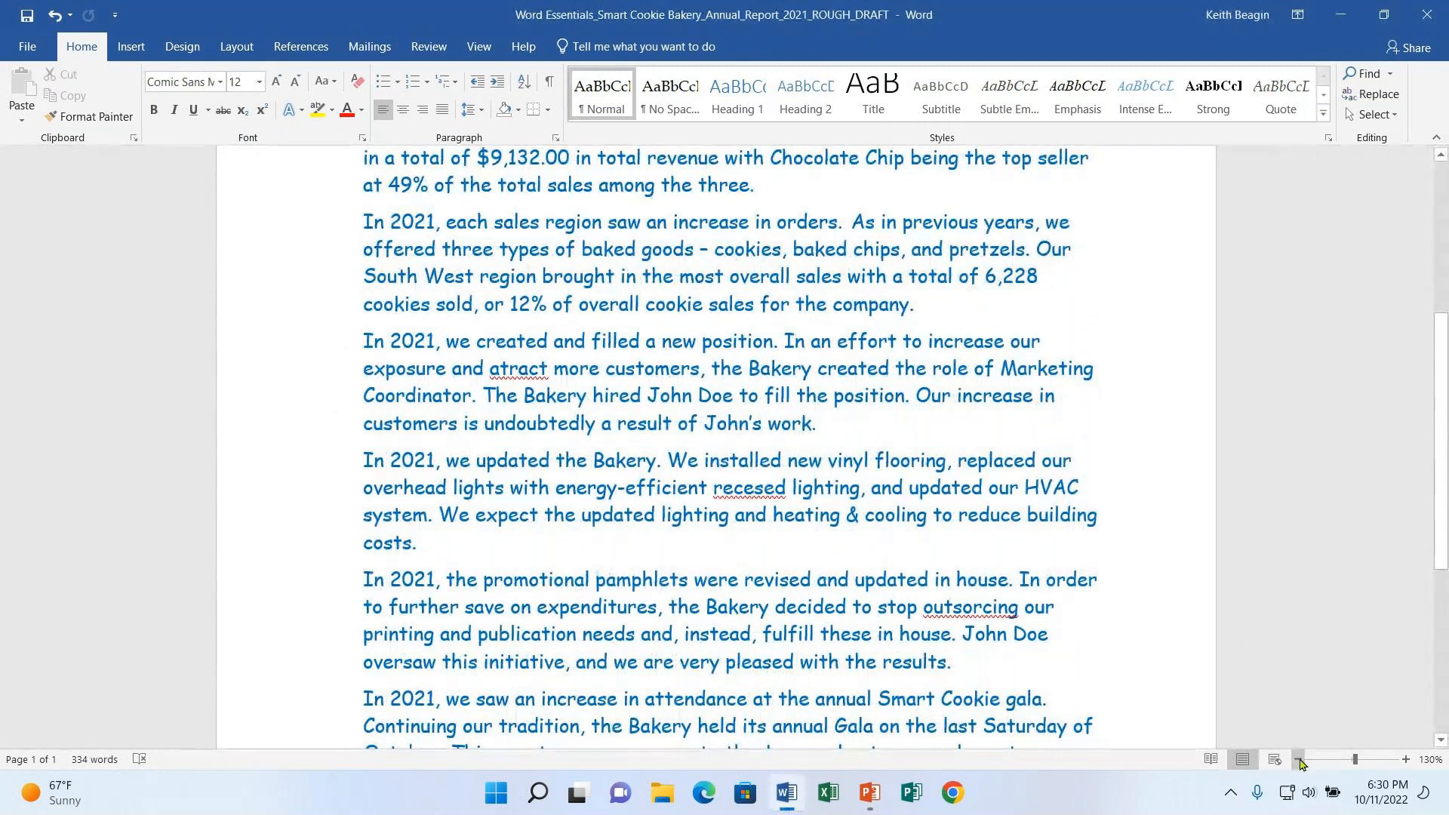
left_click(1298, 761)
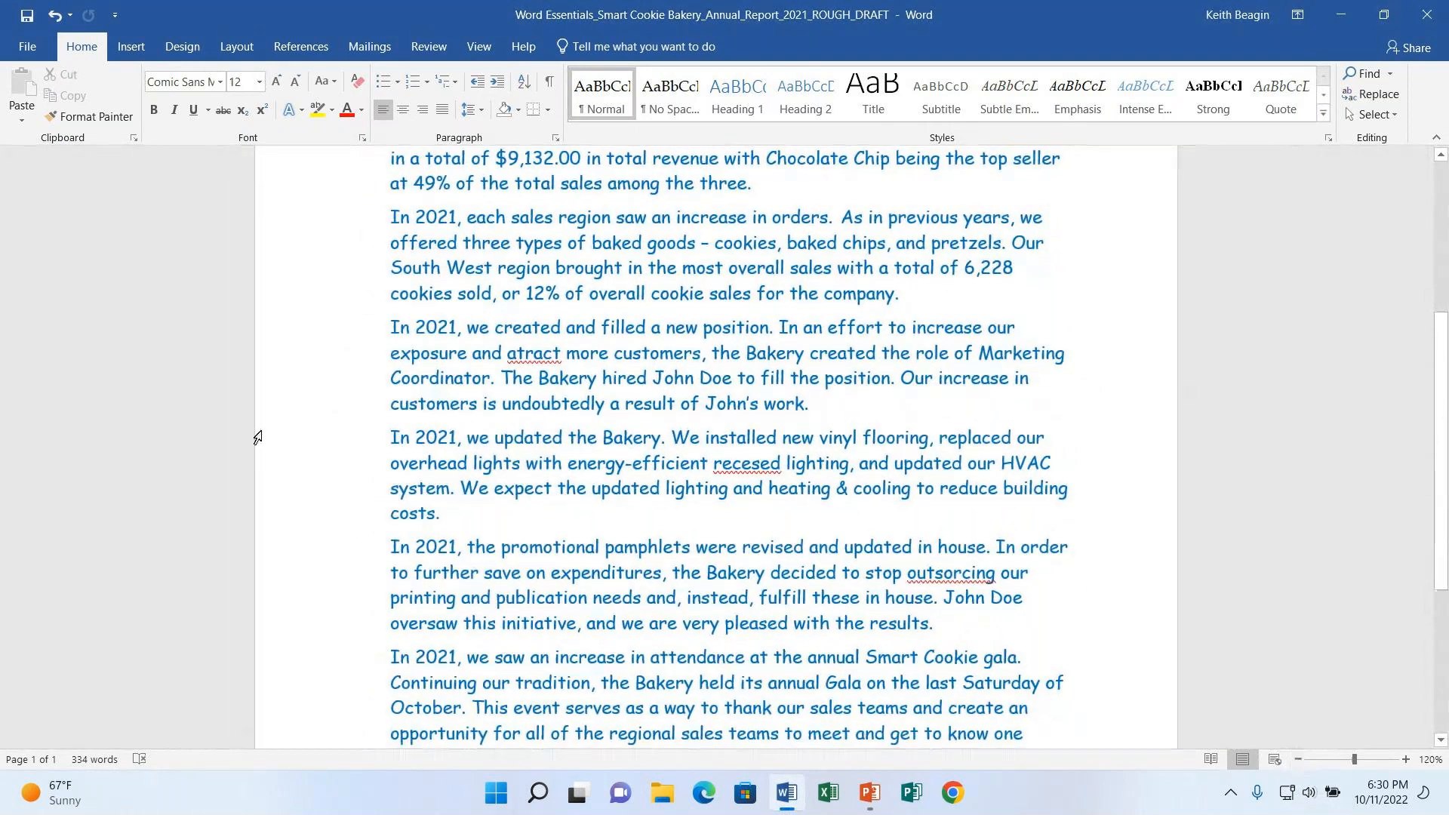
scroll(508, 420, "up", 3)
scroll(840, 391, "down", 1)
scroll(839, 391, "down", 3)
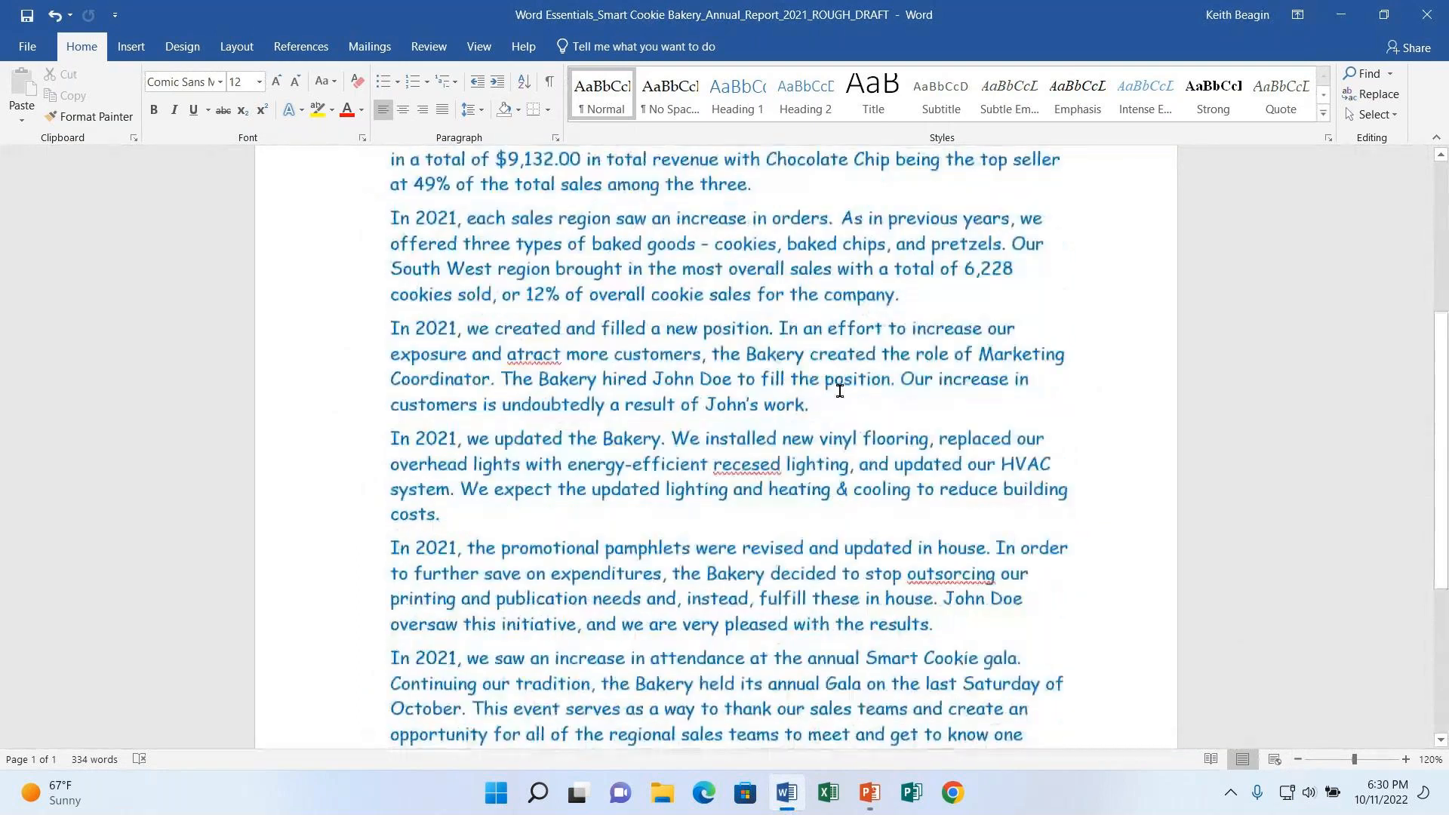
left_click_drag(383, 326, 845, 401)
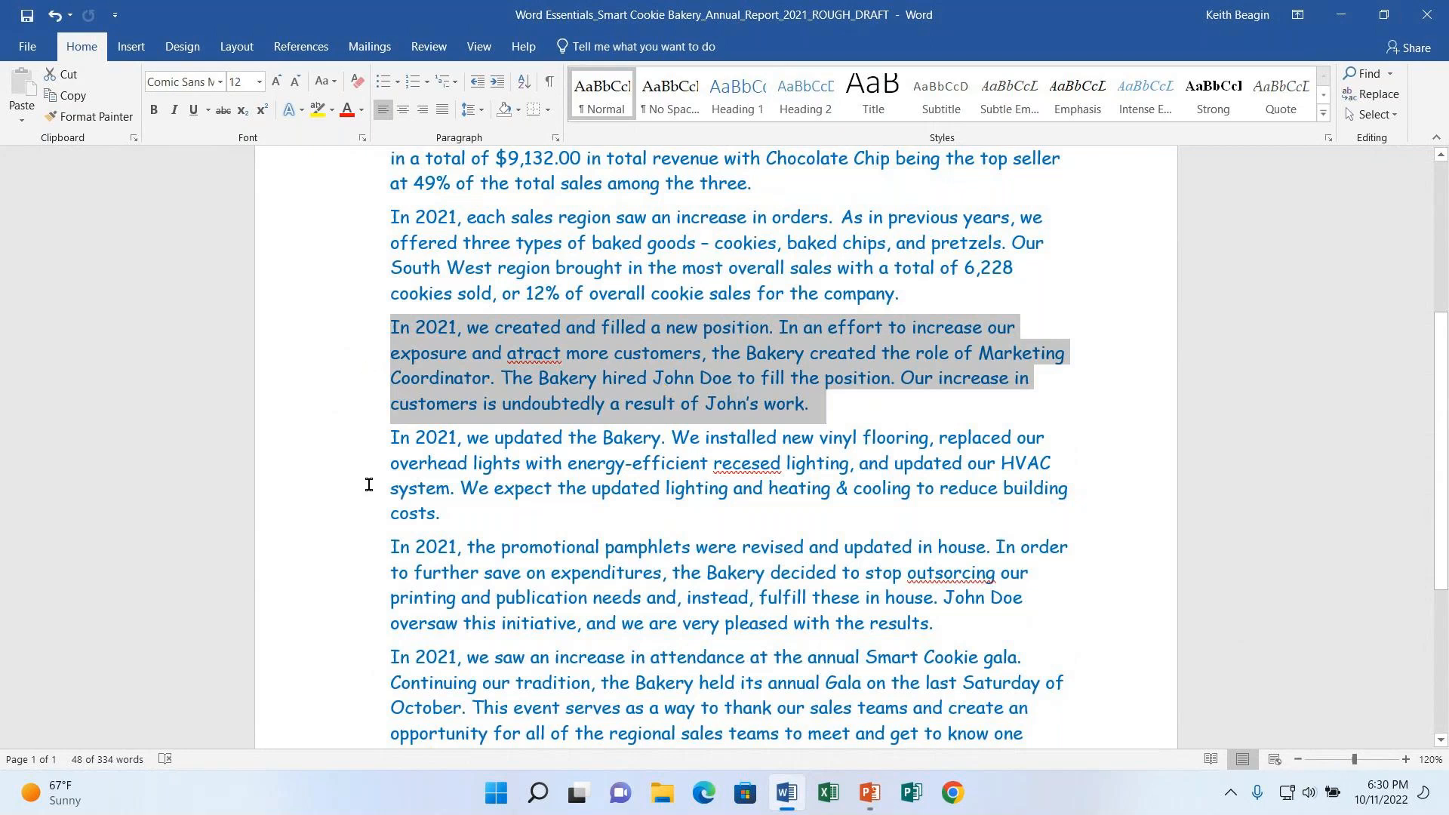
left_click(409, 459)
left_click_drag(392, 437, 804, 505)
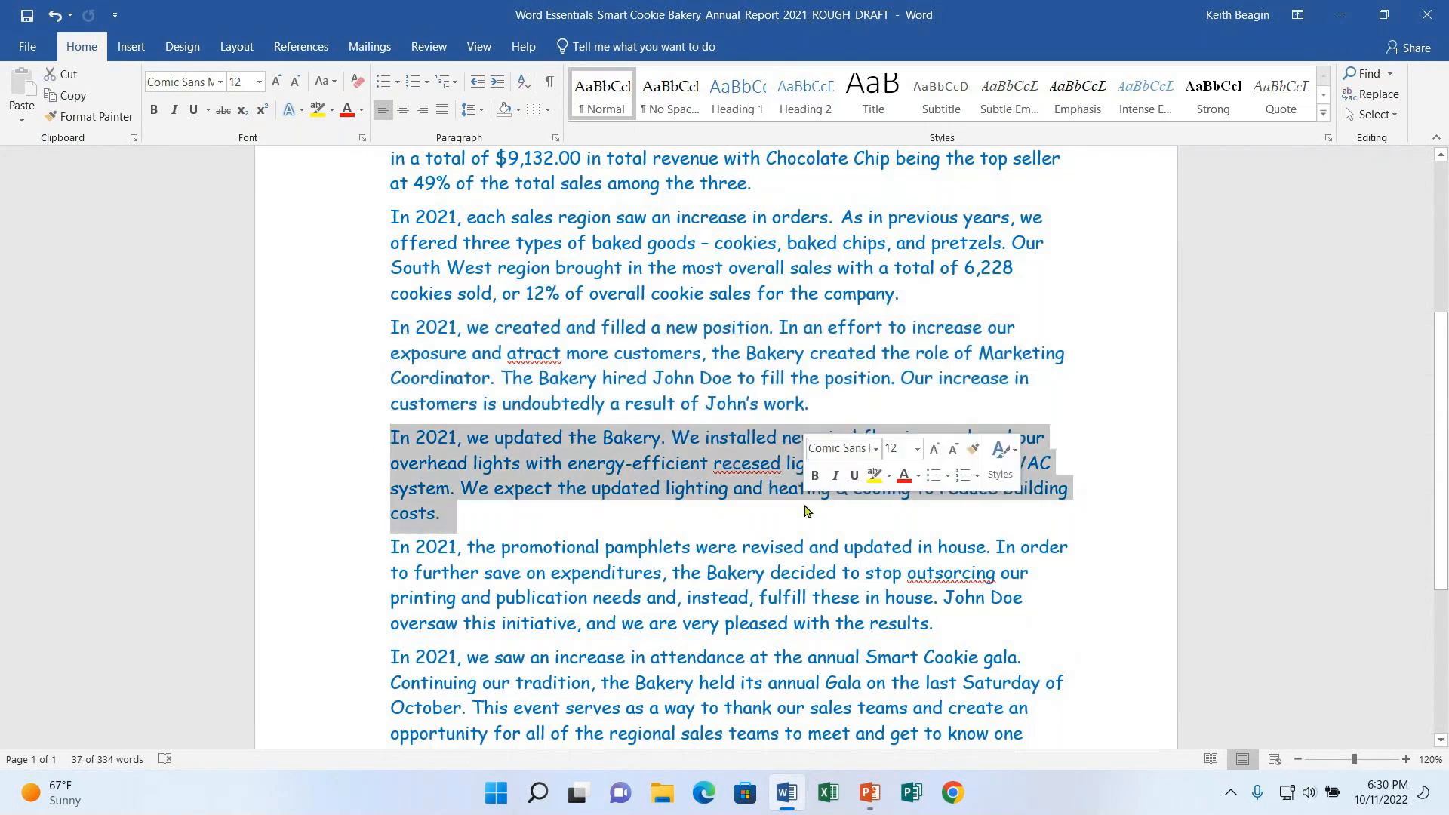
left_click(464, 530)
left_click_drag(388, 546, 1047, 640)
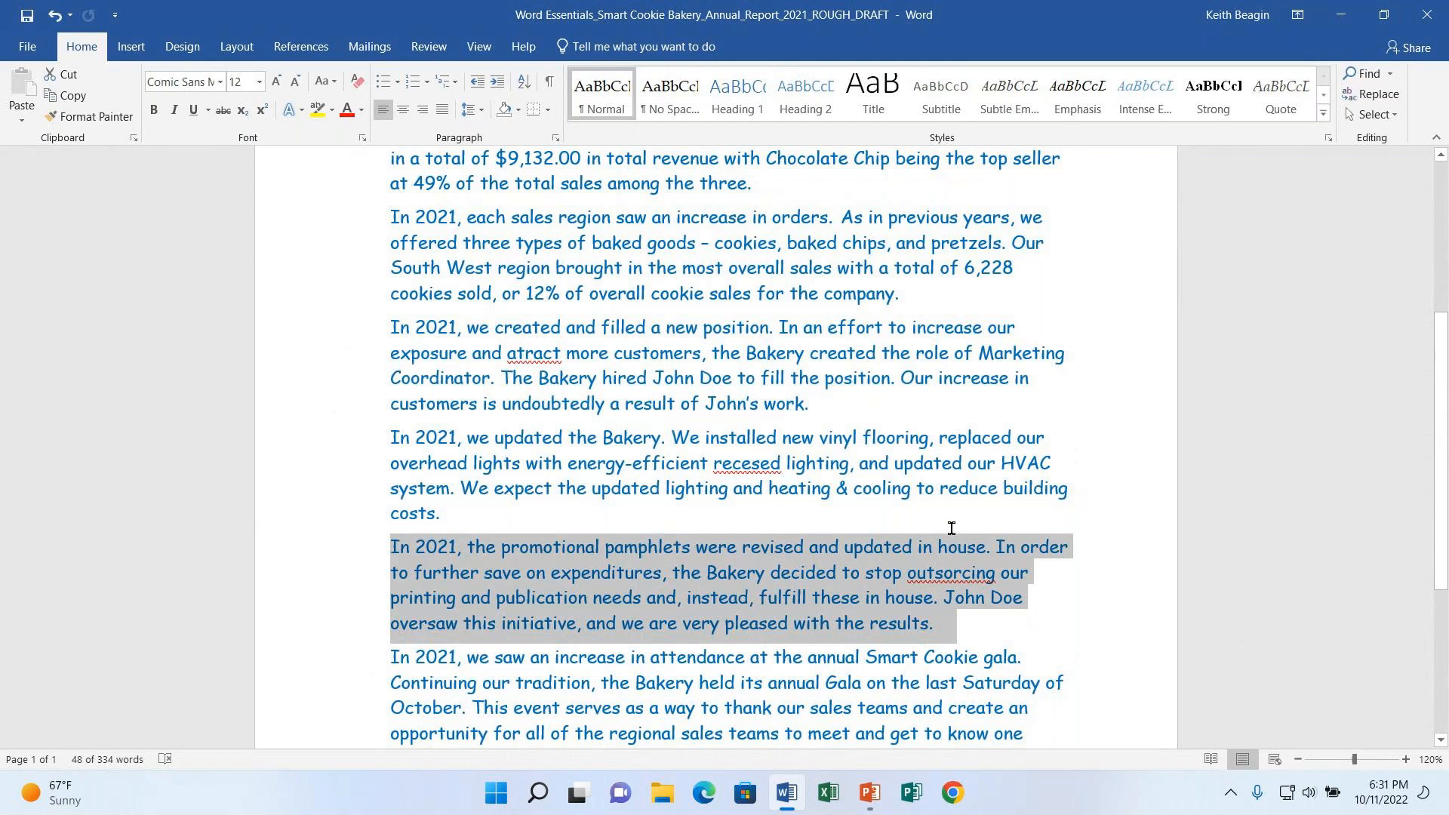
Try selecting only the sentence "In 2021, we updated the Bakery." in the fourth body paragraph, and clear the selection.
scroll(615, 563, "up", 1)
scroll(616, 558, "up", 1)
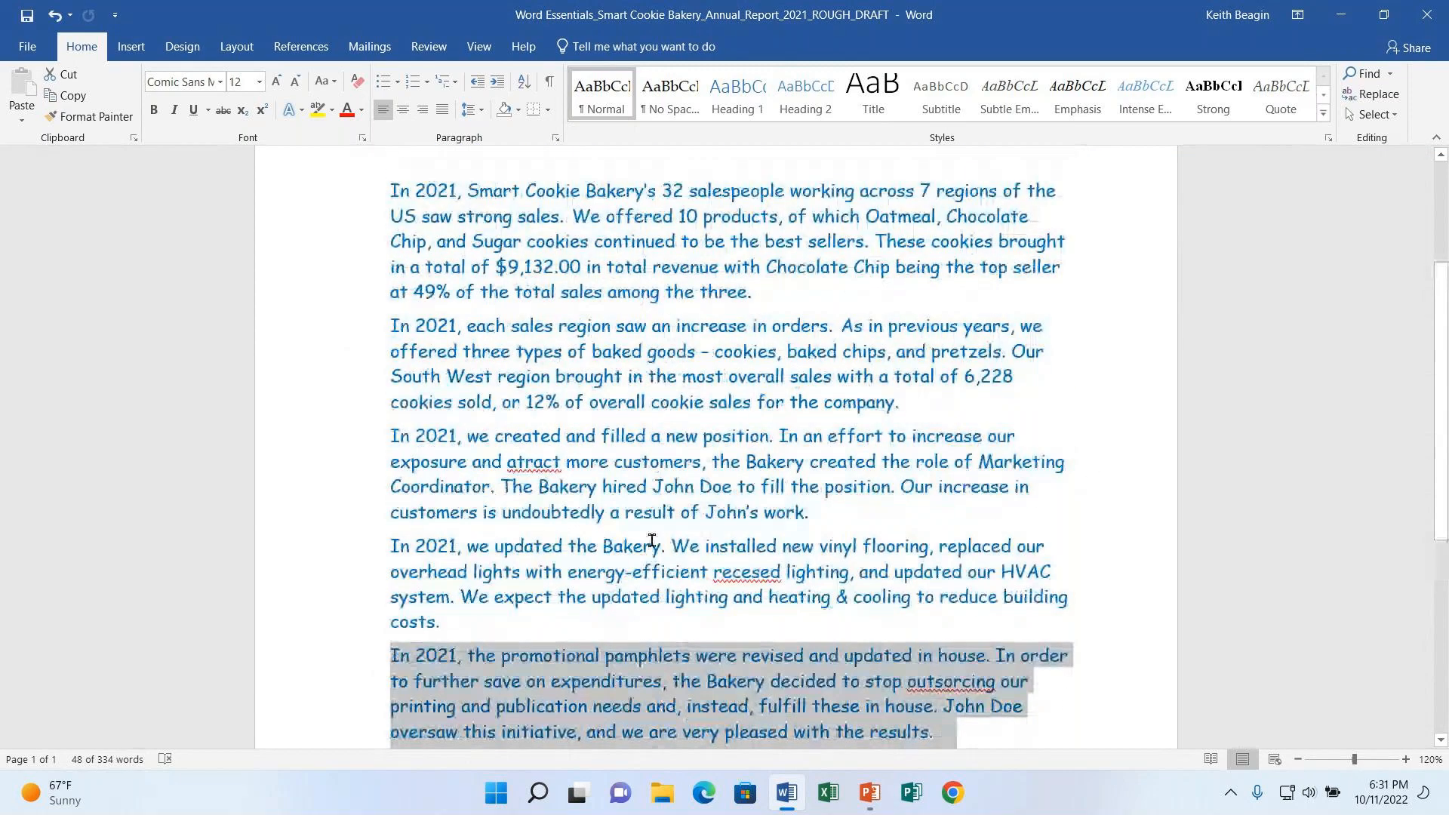
left_click(378, 549)
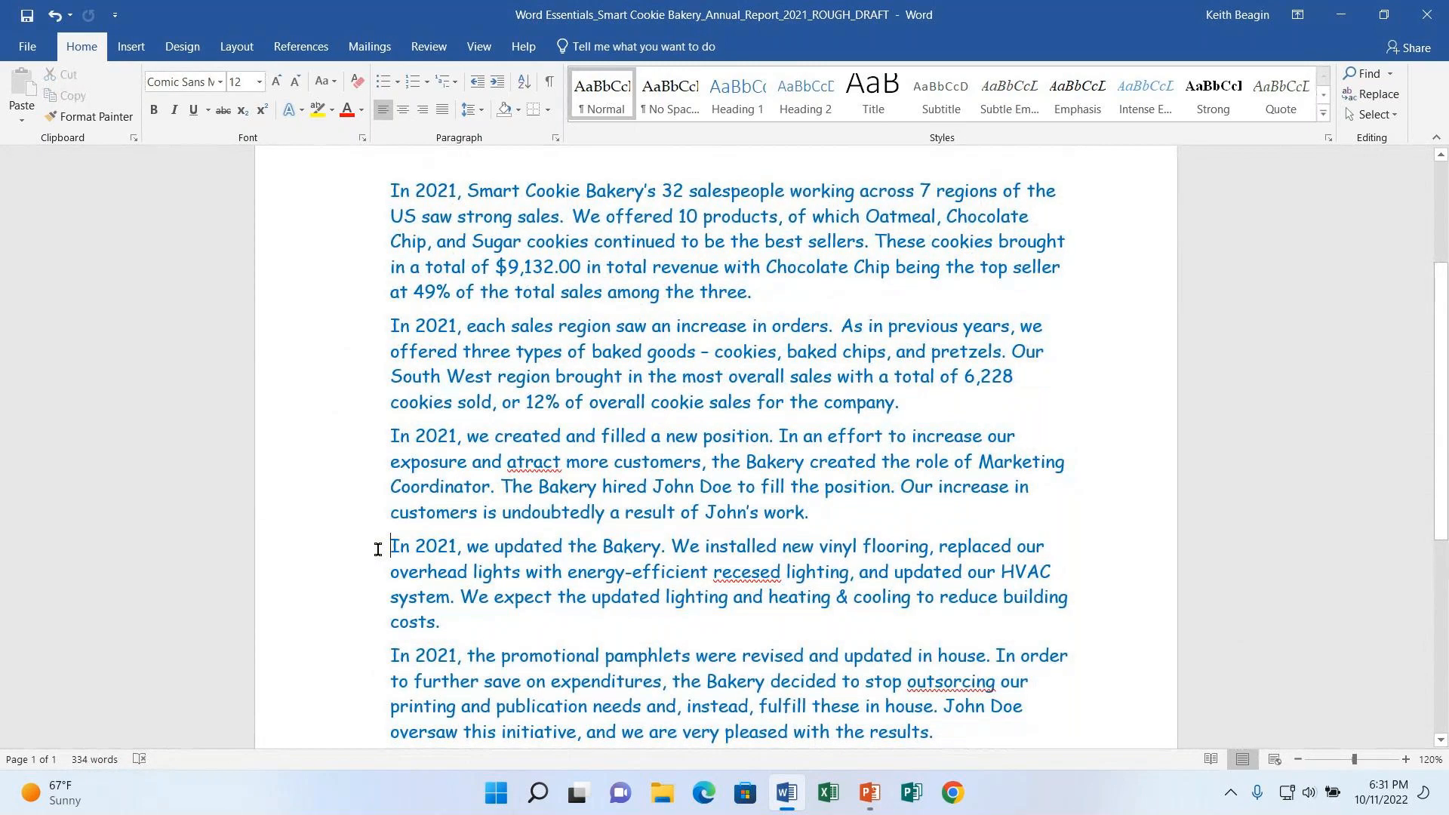
left_click_drag(403, 546, 669, 544)
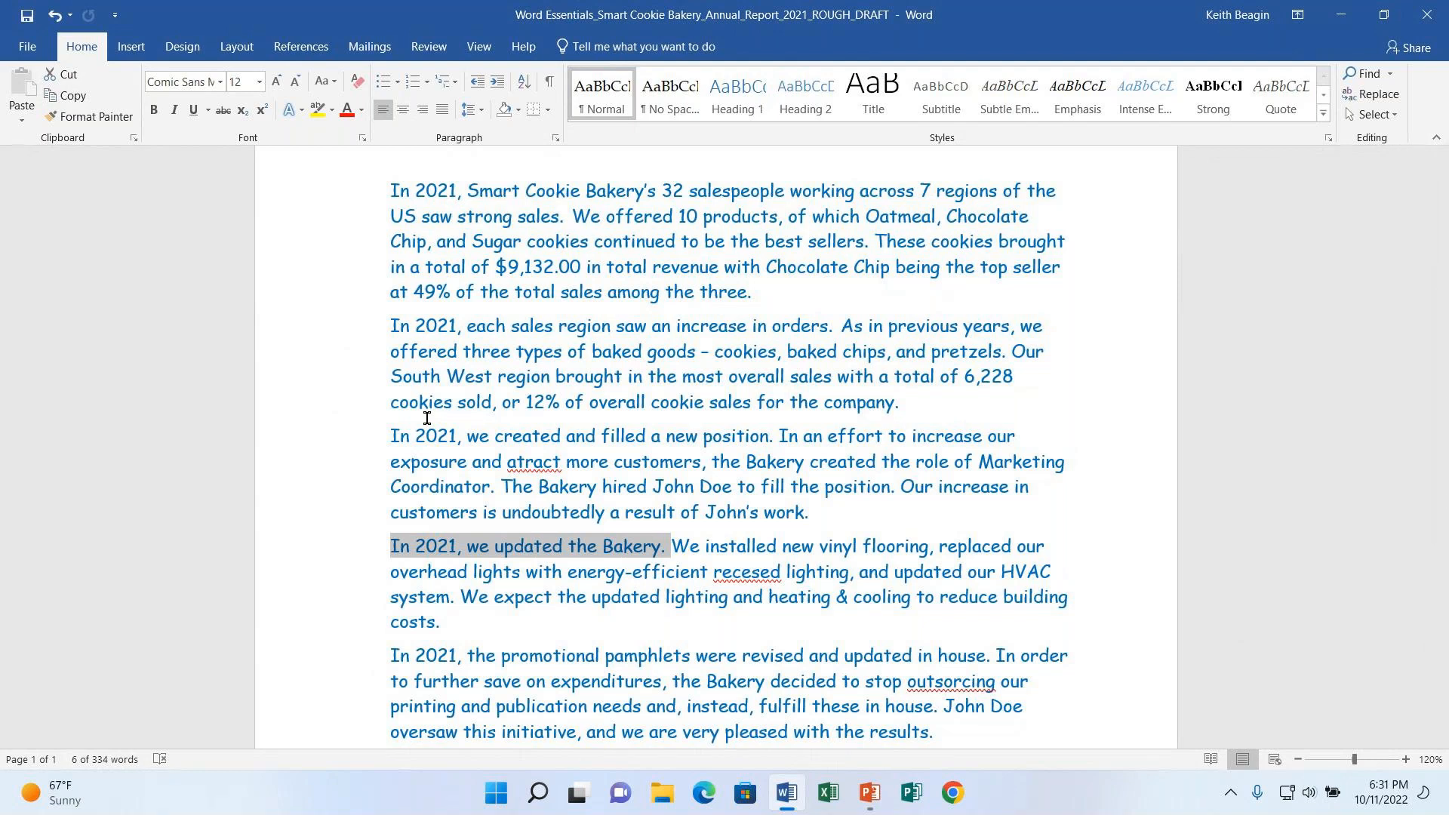
left_click(718, 504)
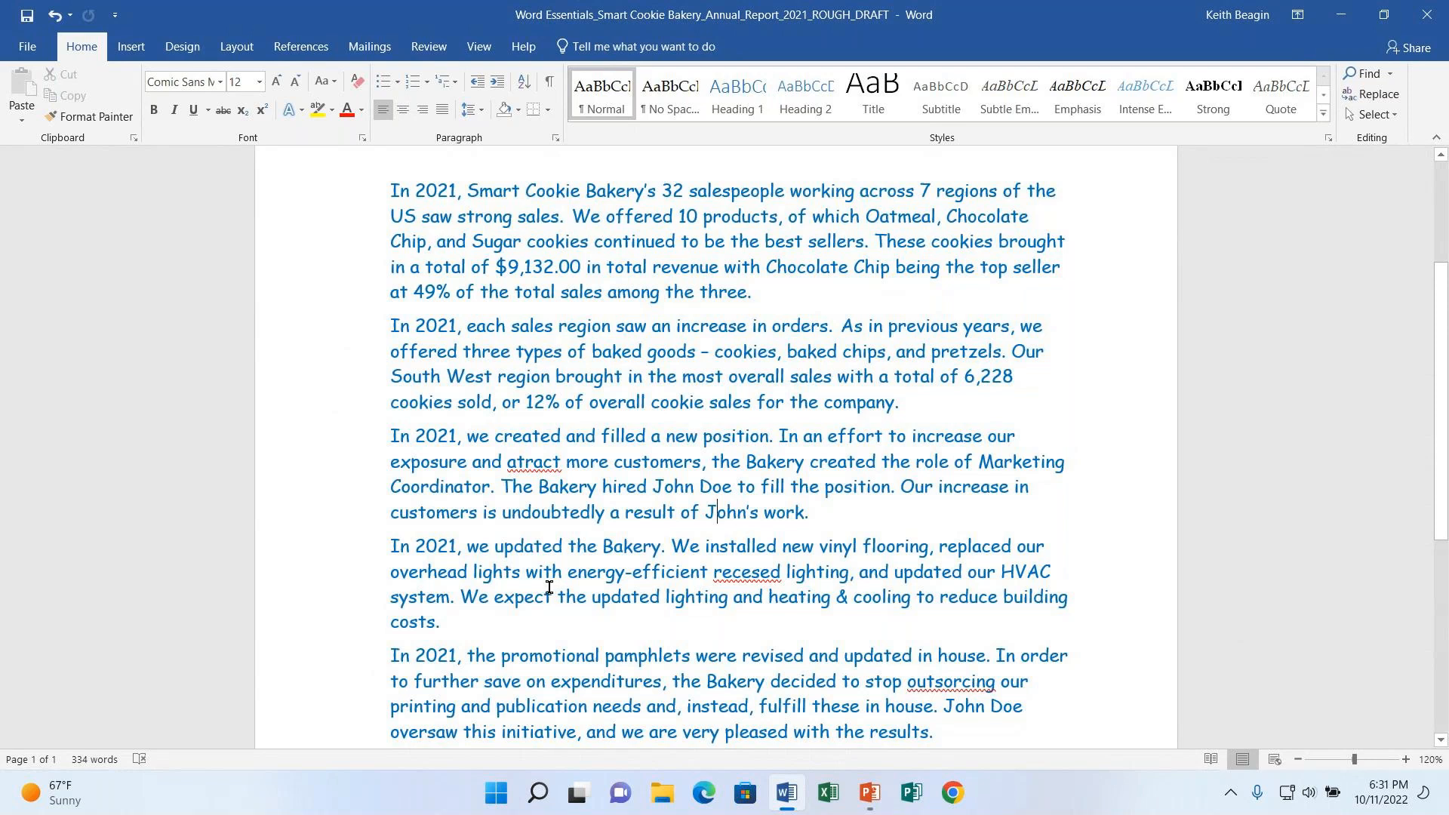
Move the paragraph beginning "In 2021, we updated the Bakery" above the paragraph beginning "In 2021, we created and filled a new position".
scroll(549, 588, "down", 1)
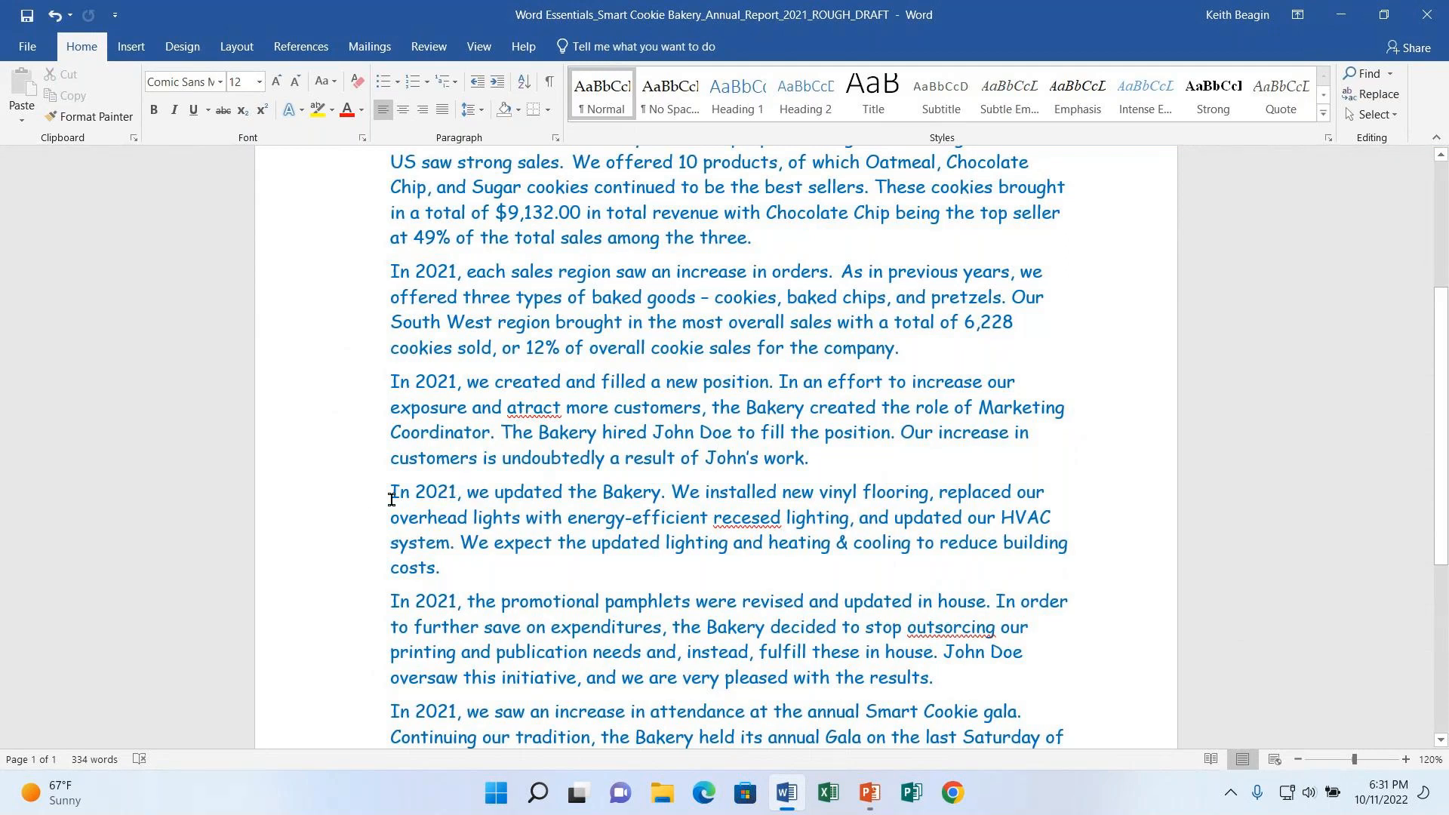
left_click_drag(392, 496, 1066, 563)
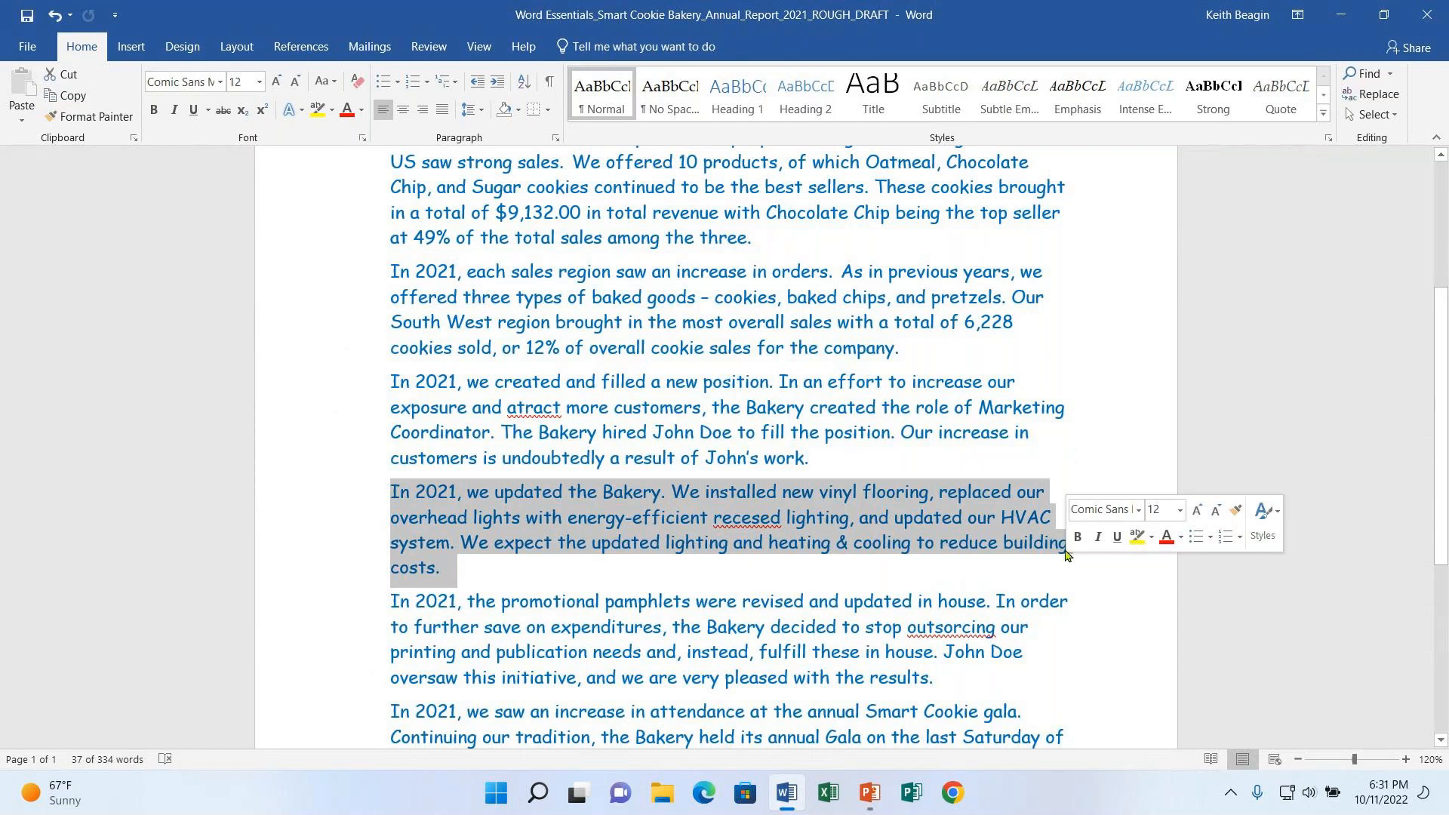
left_click(746, 431)
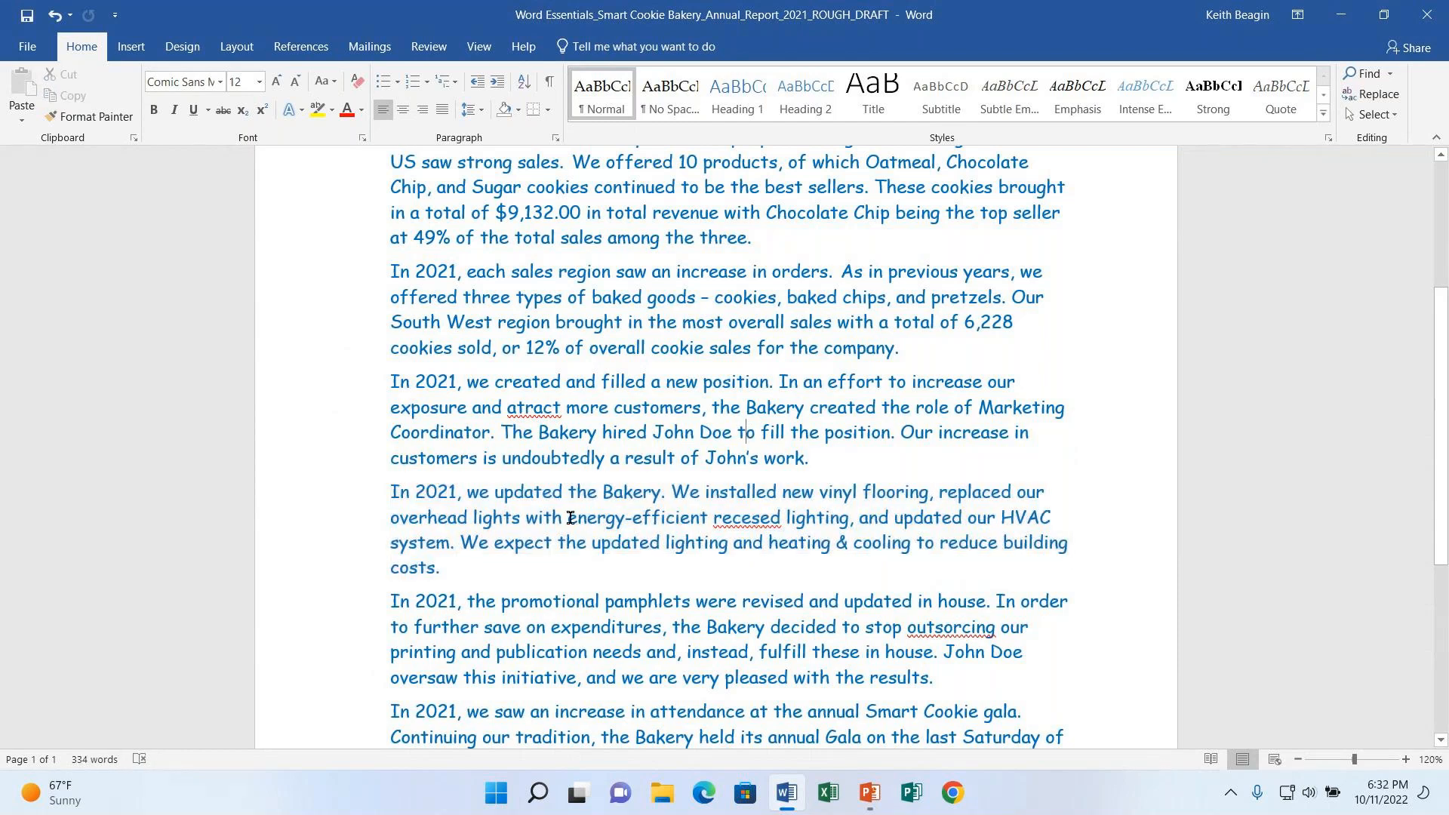
triple_click(603, 523)
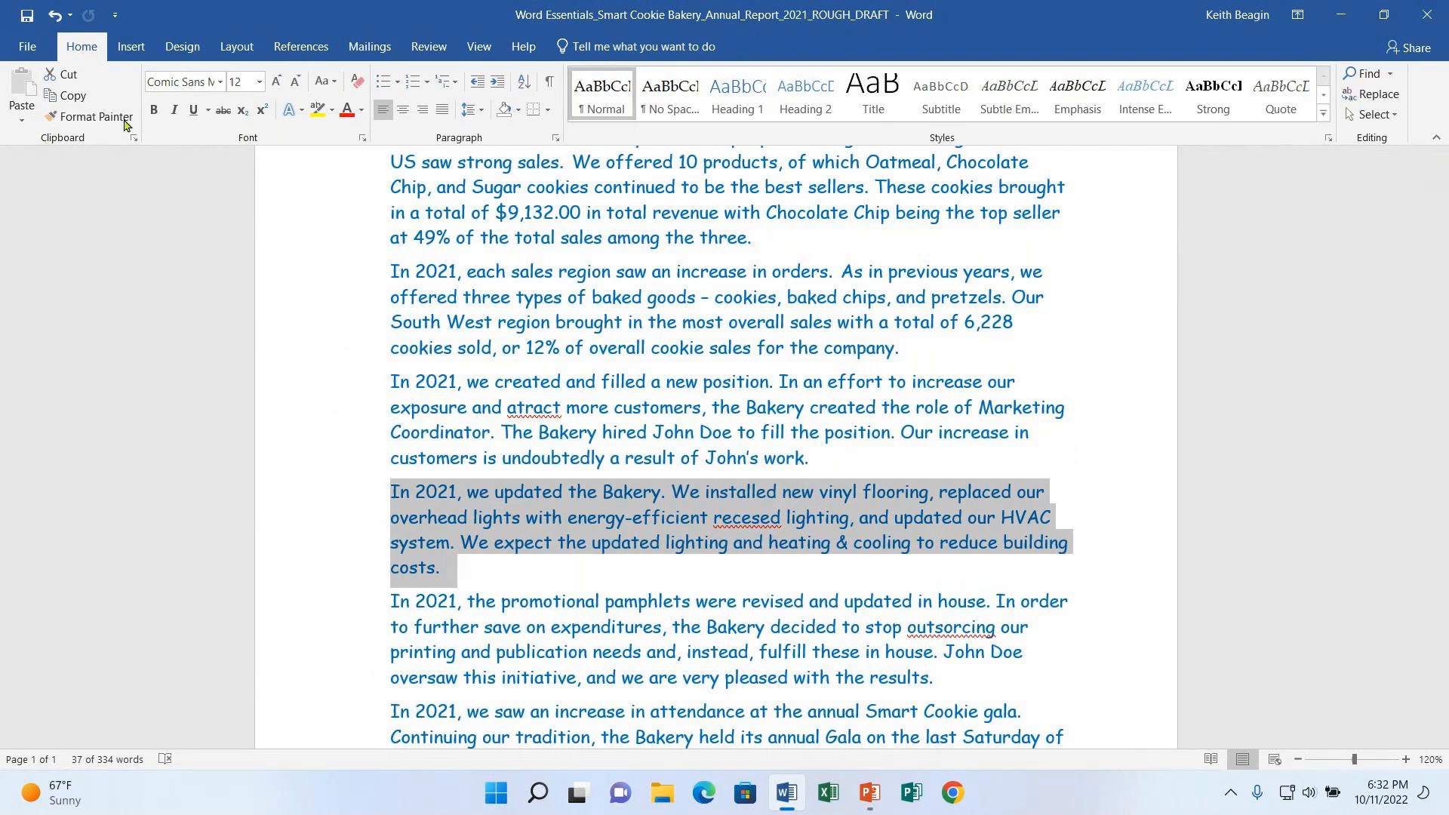
left_click(67, 74)
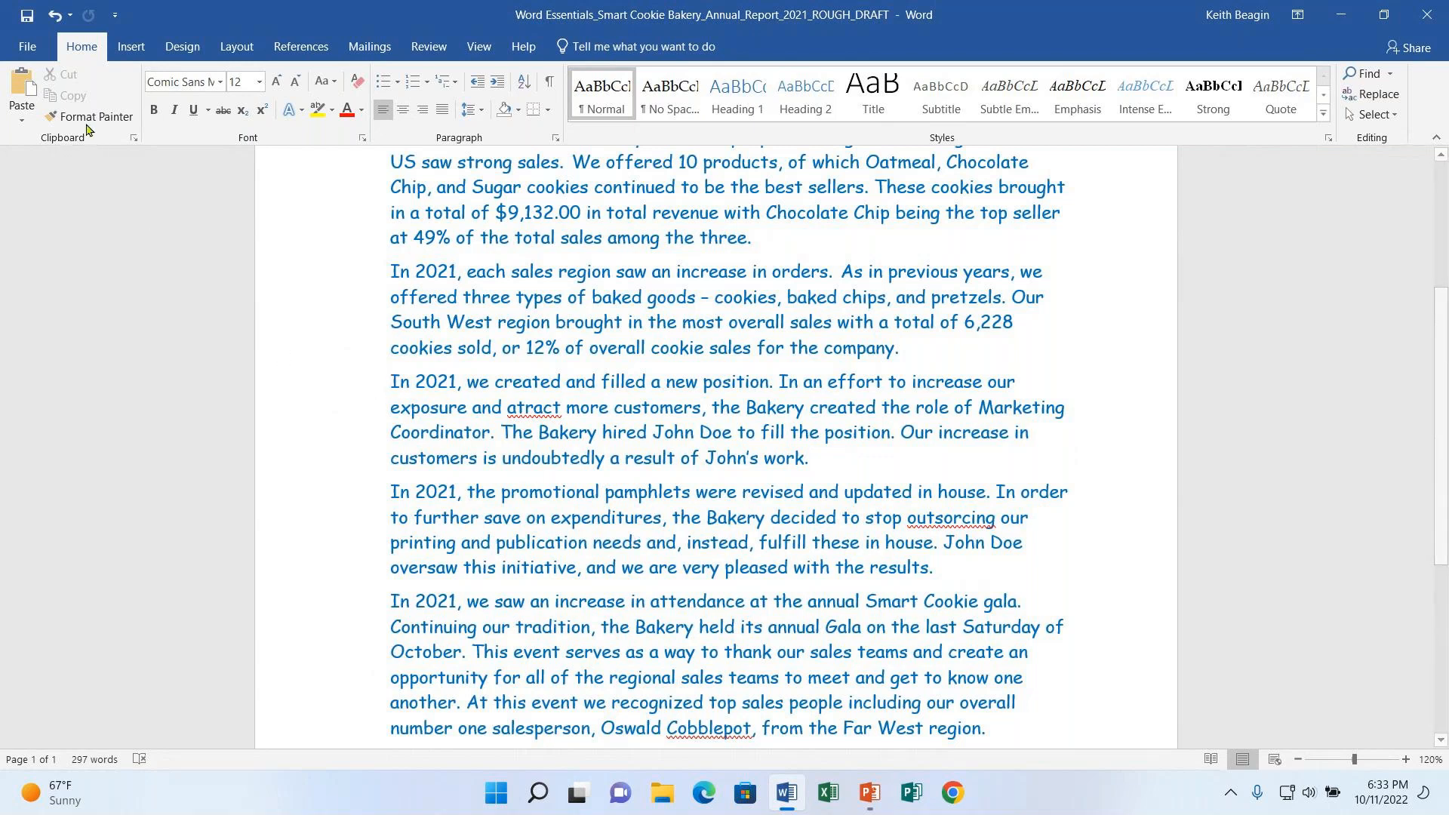
left_click(22, 83)
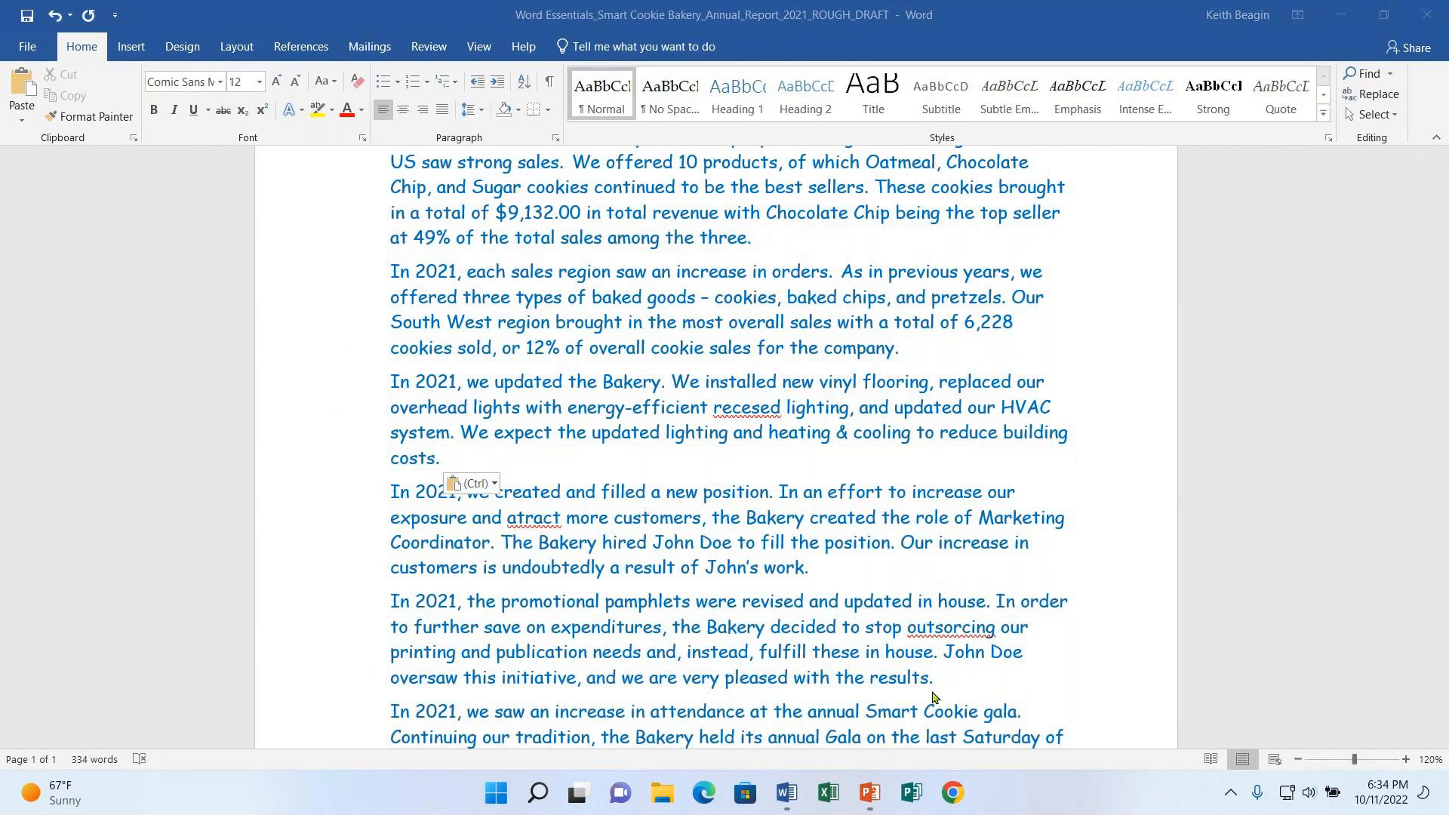
Save a copy of the report in the Documents folder as "Annual Report Revised" in Word Document format.
scroll(933, 697, "up", 5)
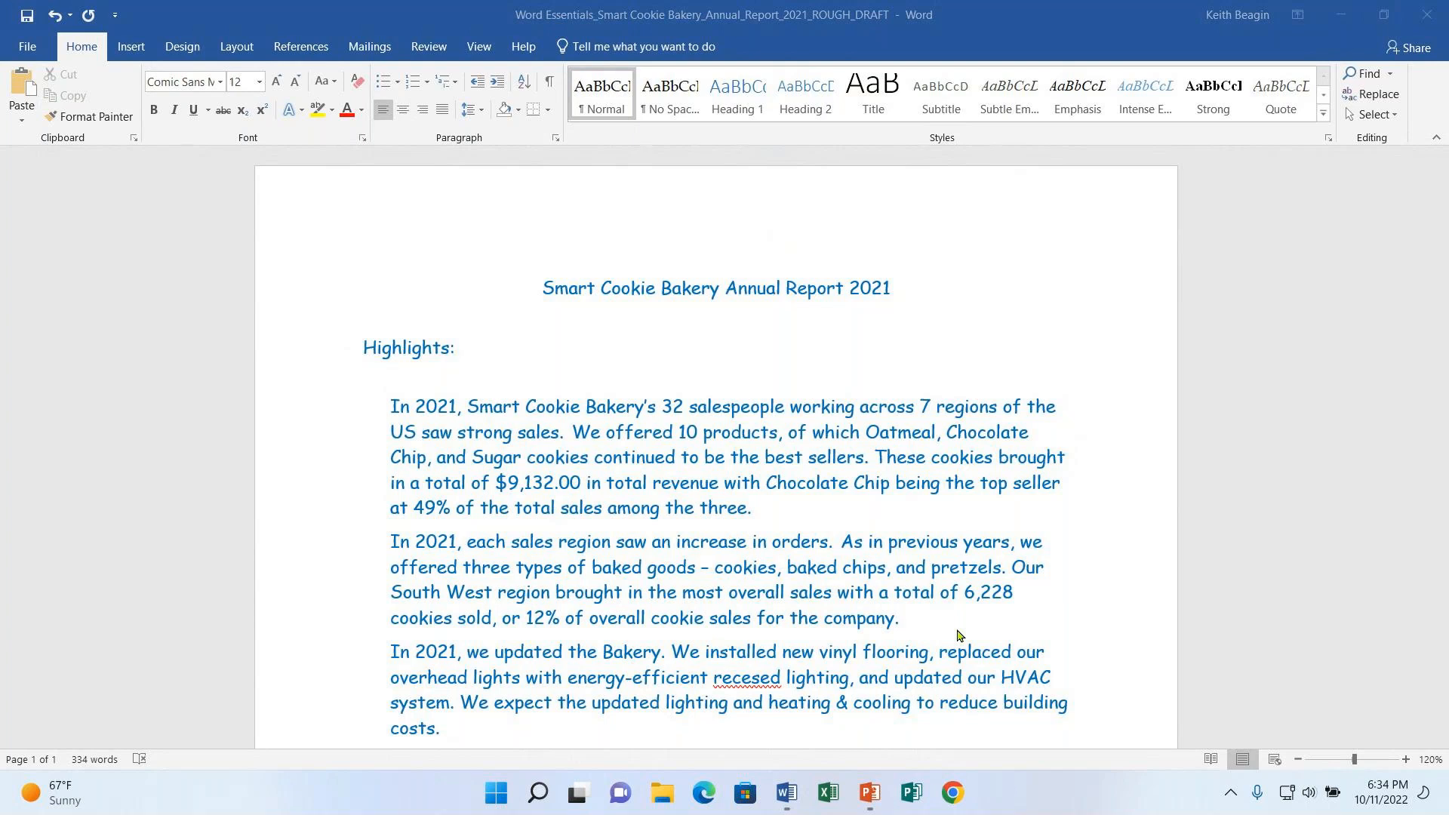
left_click(27, 46)
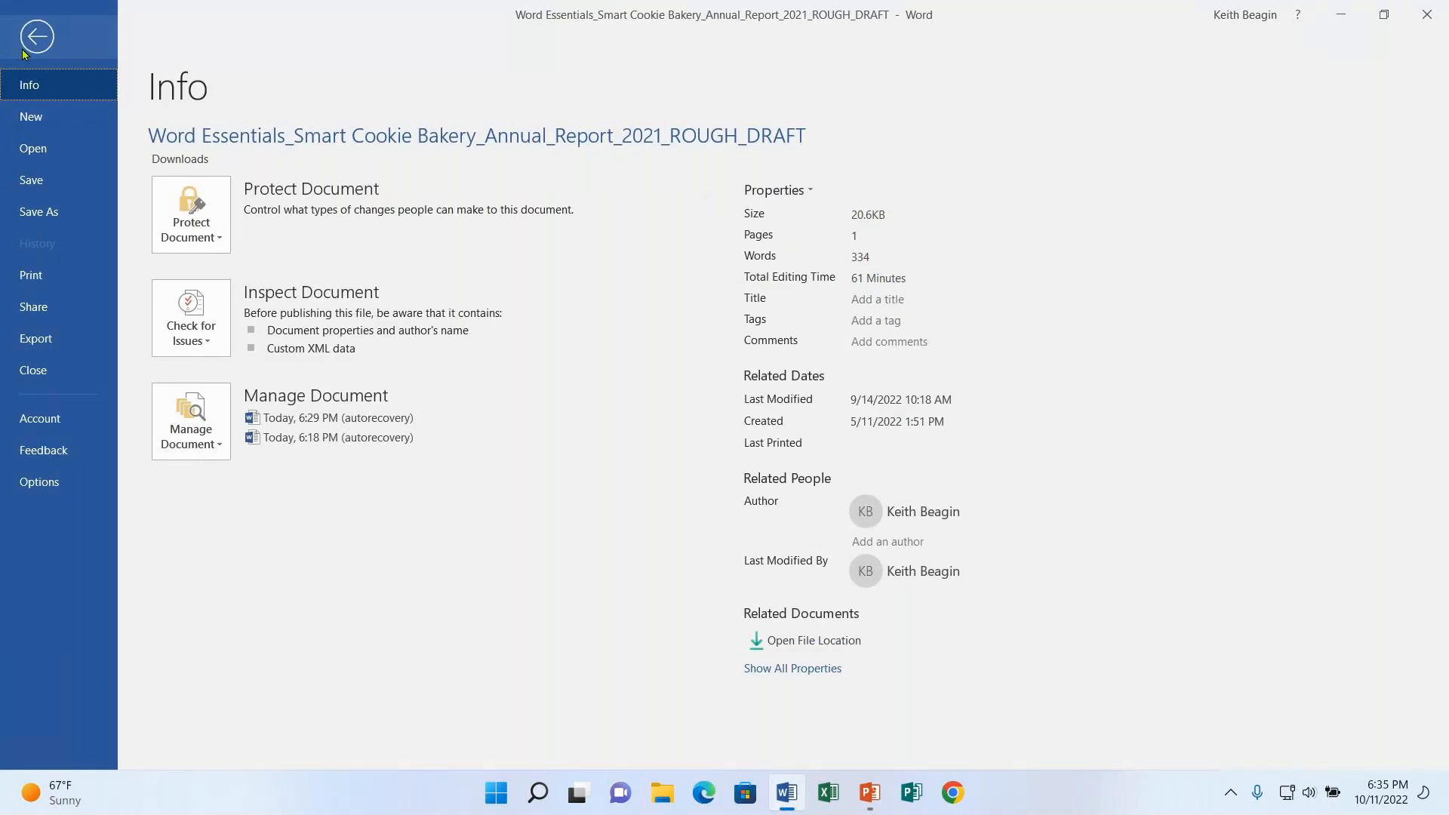
left_click(68, 213)
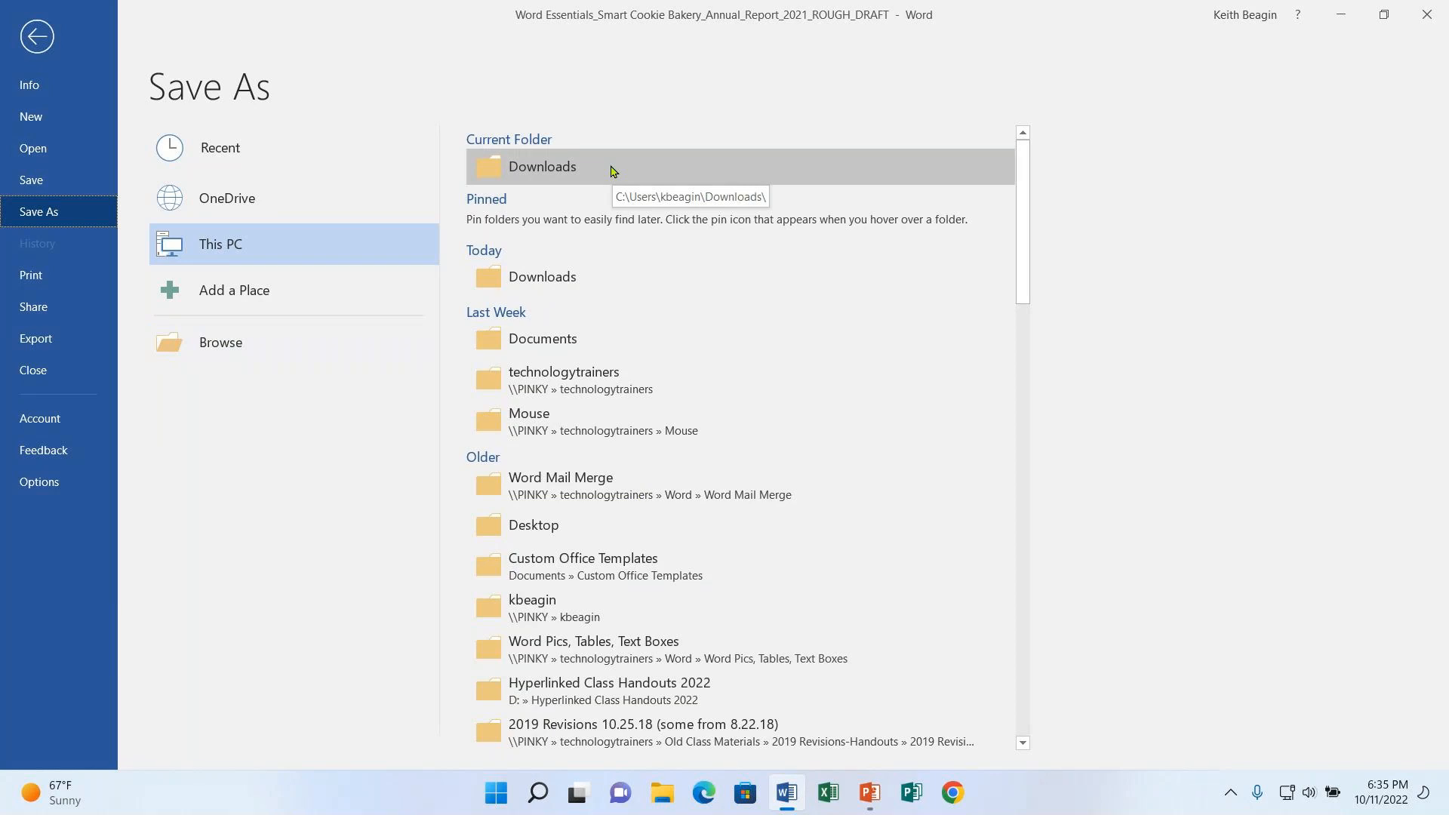
left_click(579, 340)
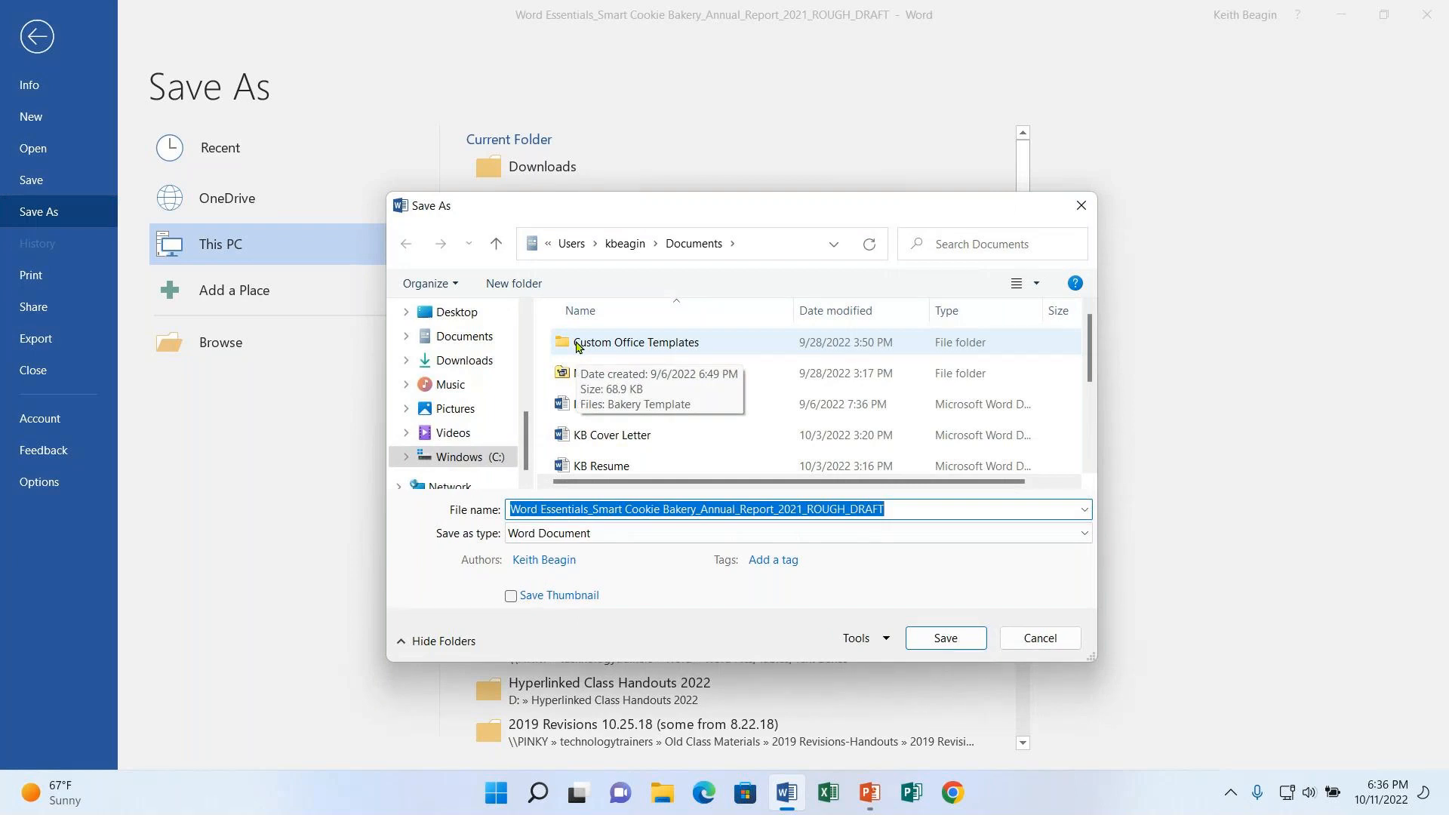
left_click_drag(807, 209, 769, 129)
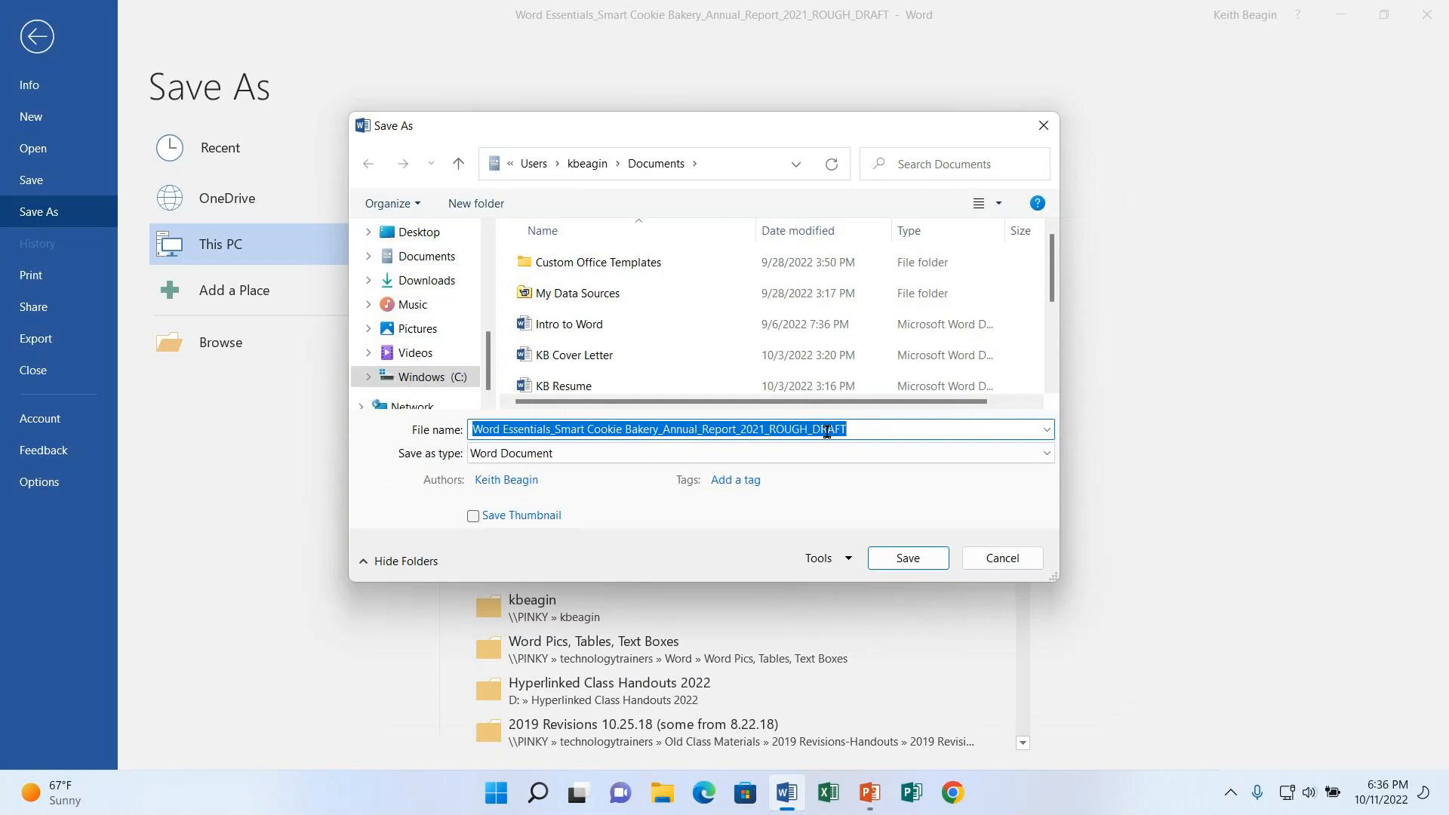
key("BackSpace")
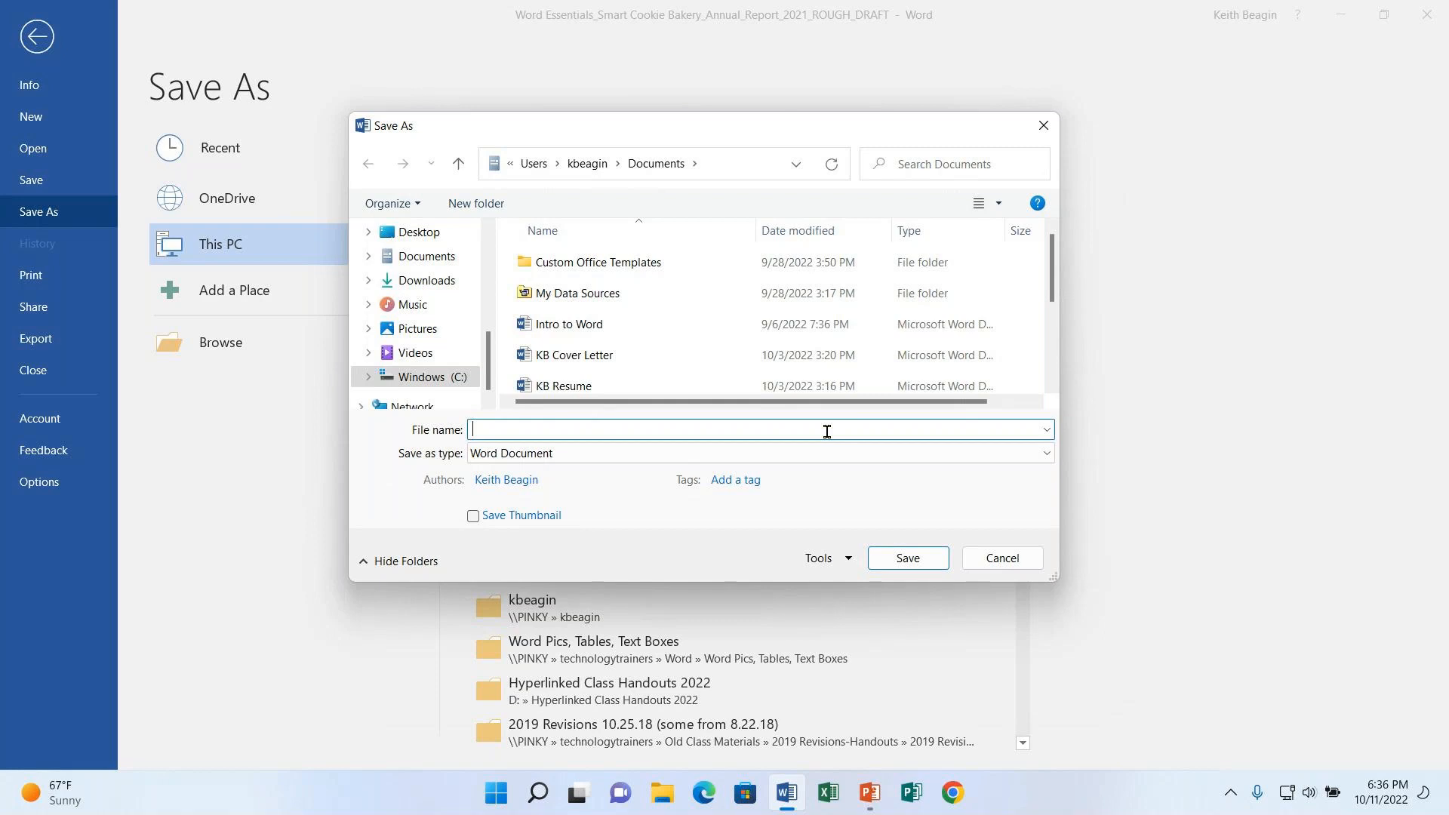
type("Annual Report Revised")
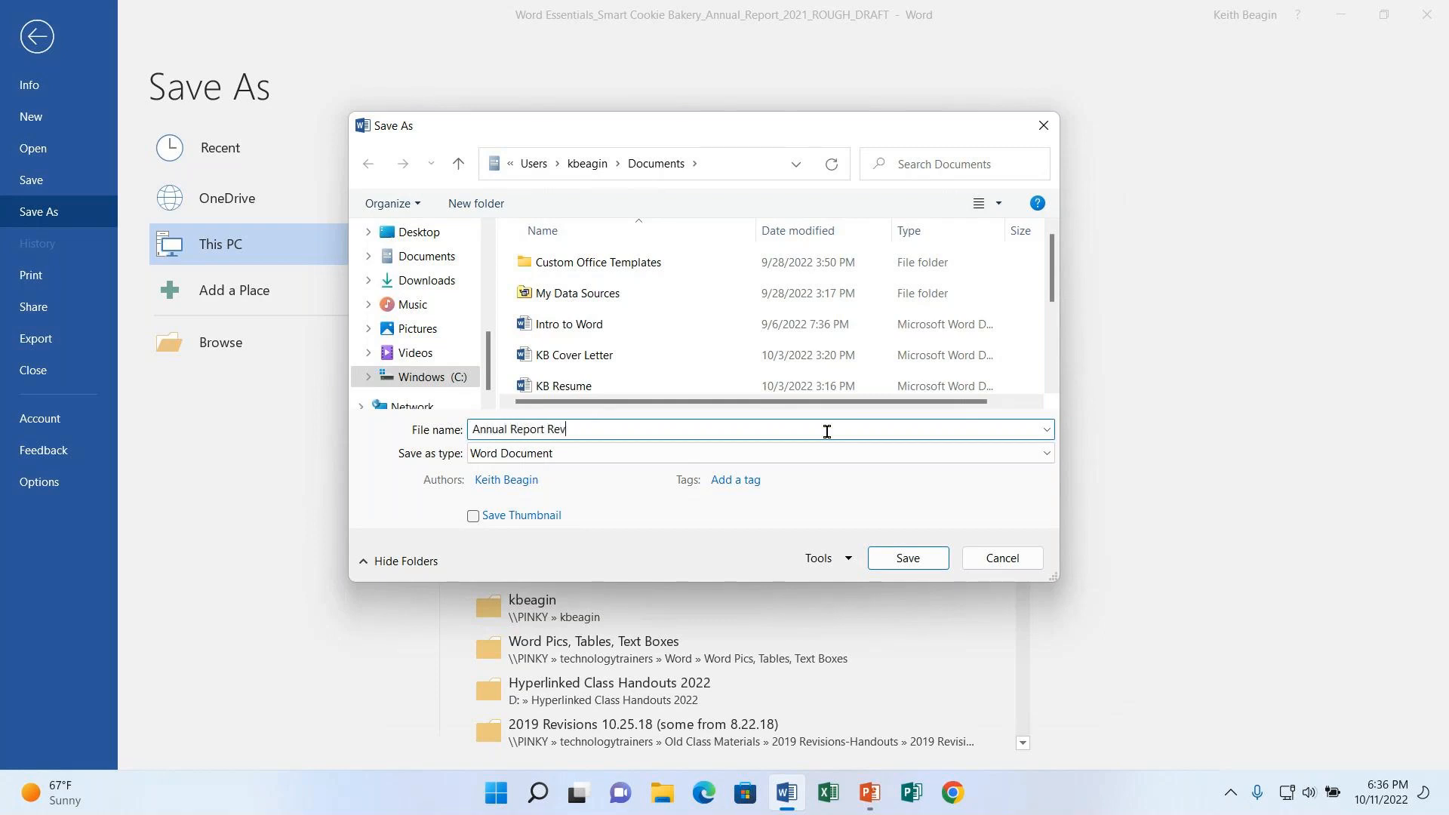
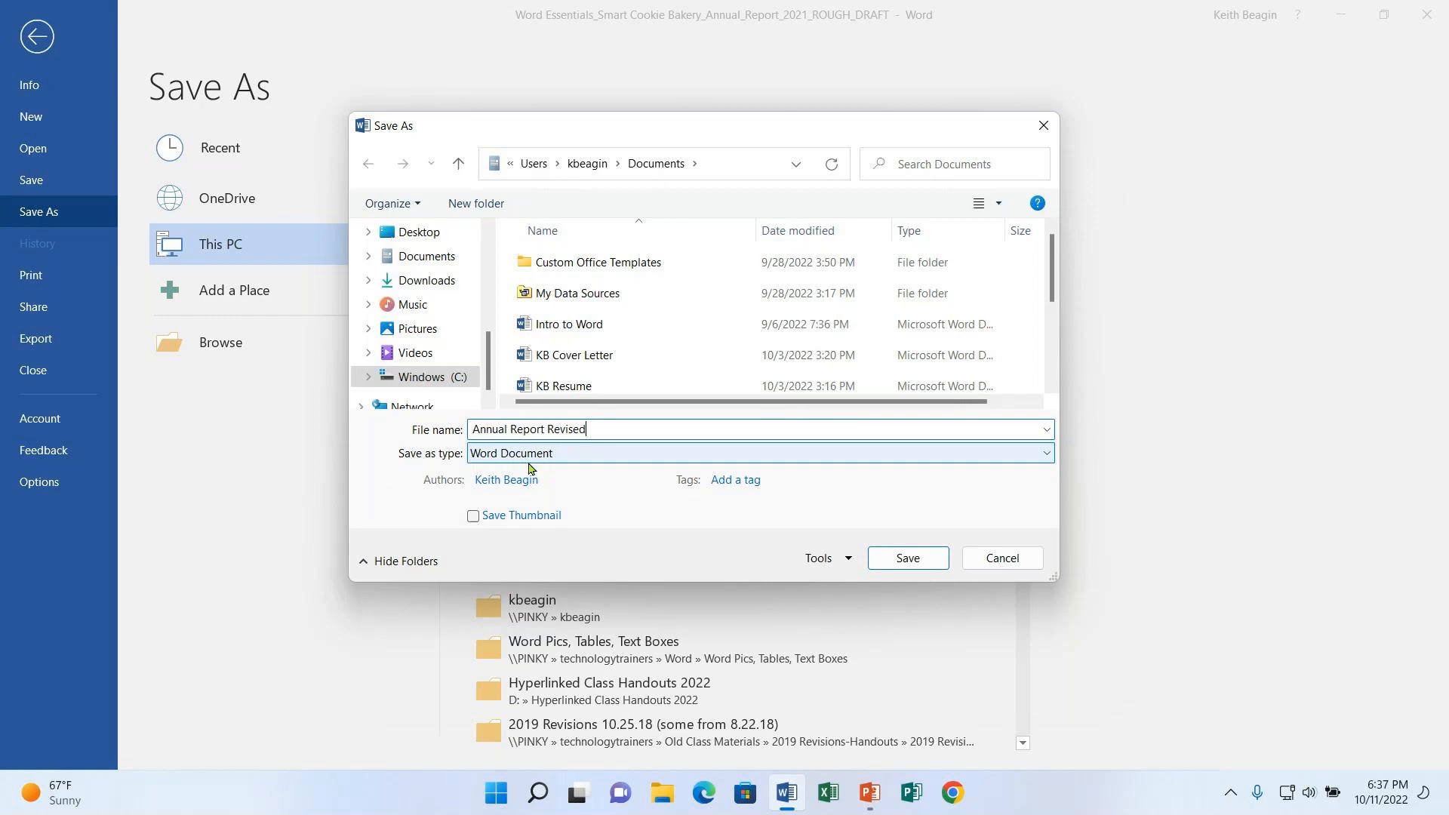
left_click(529, 457)
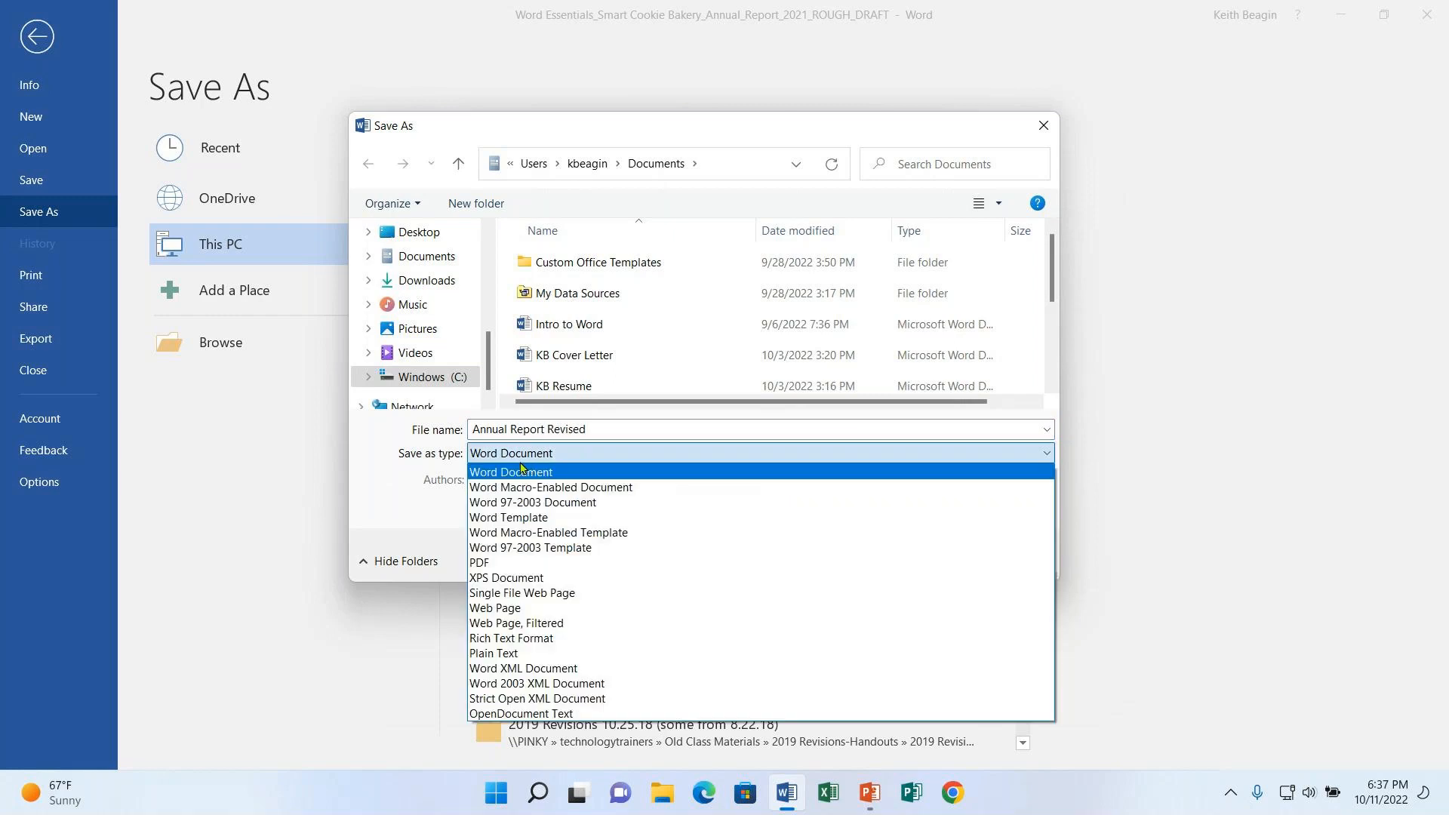
left_click(814, 472)
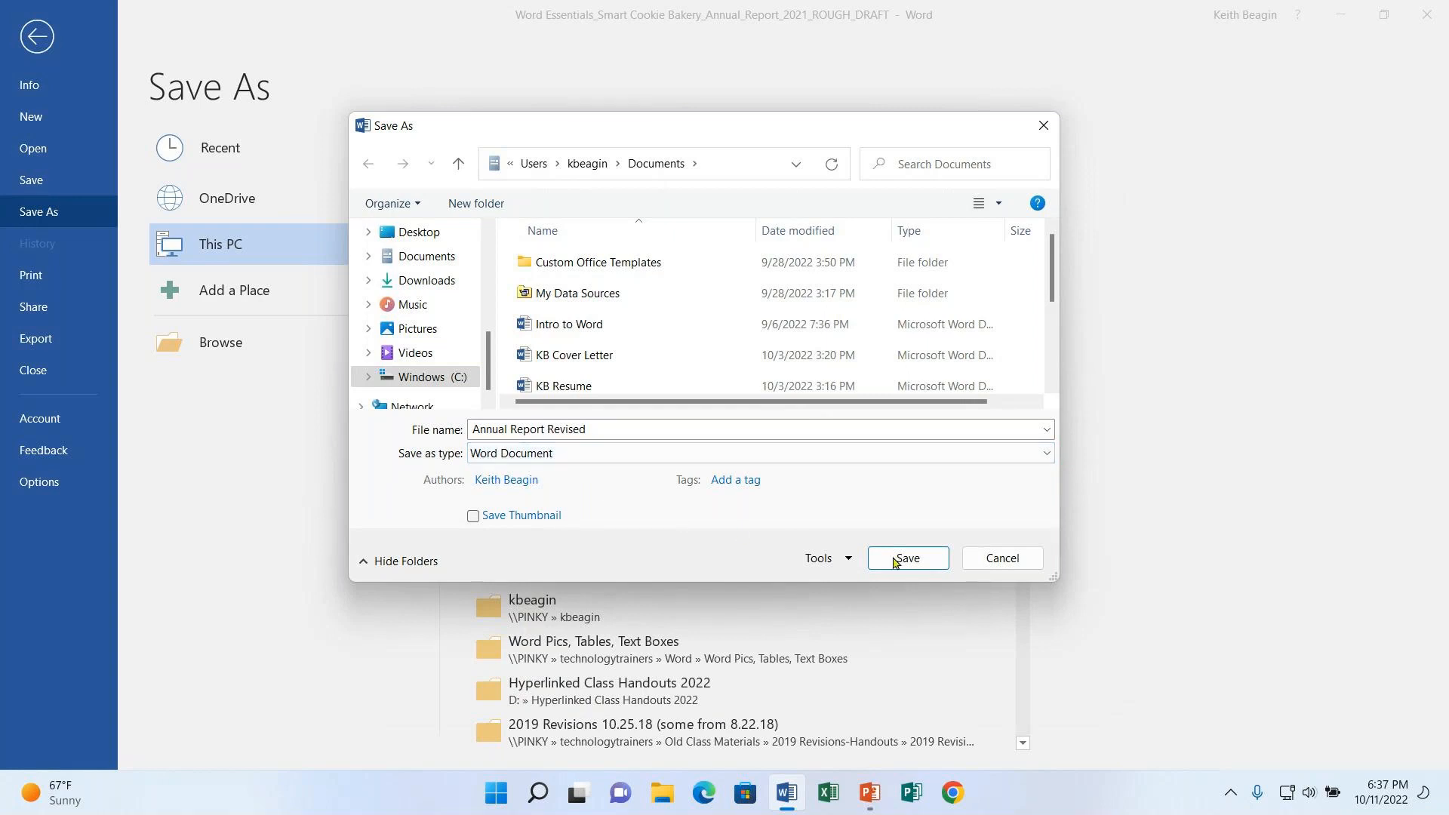
left_click(921, 564)
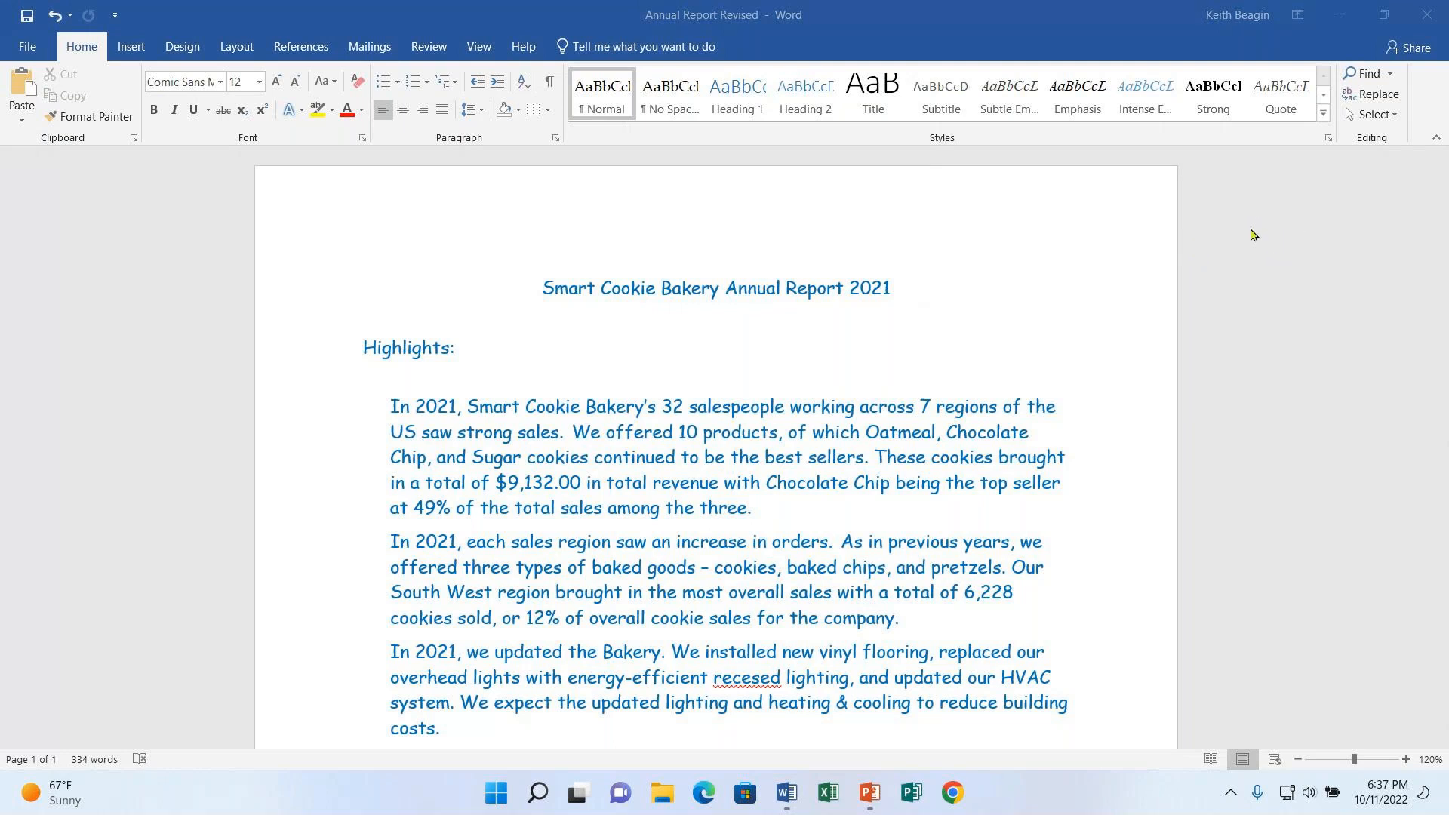
Try selecting the text manually from the report title through the third body paragraph, and clear the selection.
left_click(601, 316)
left_click(543, 295)
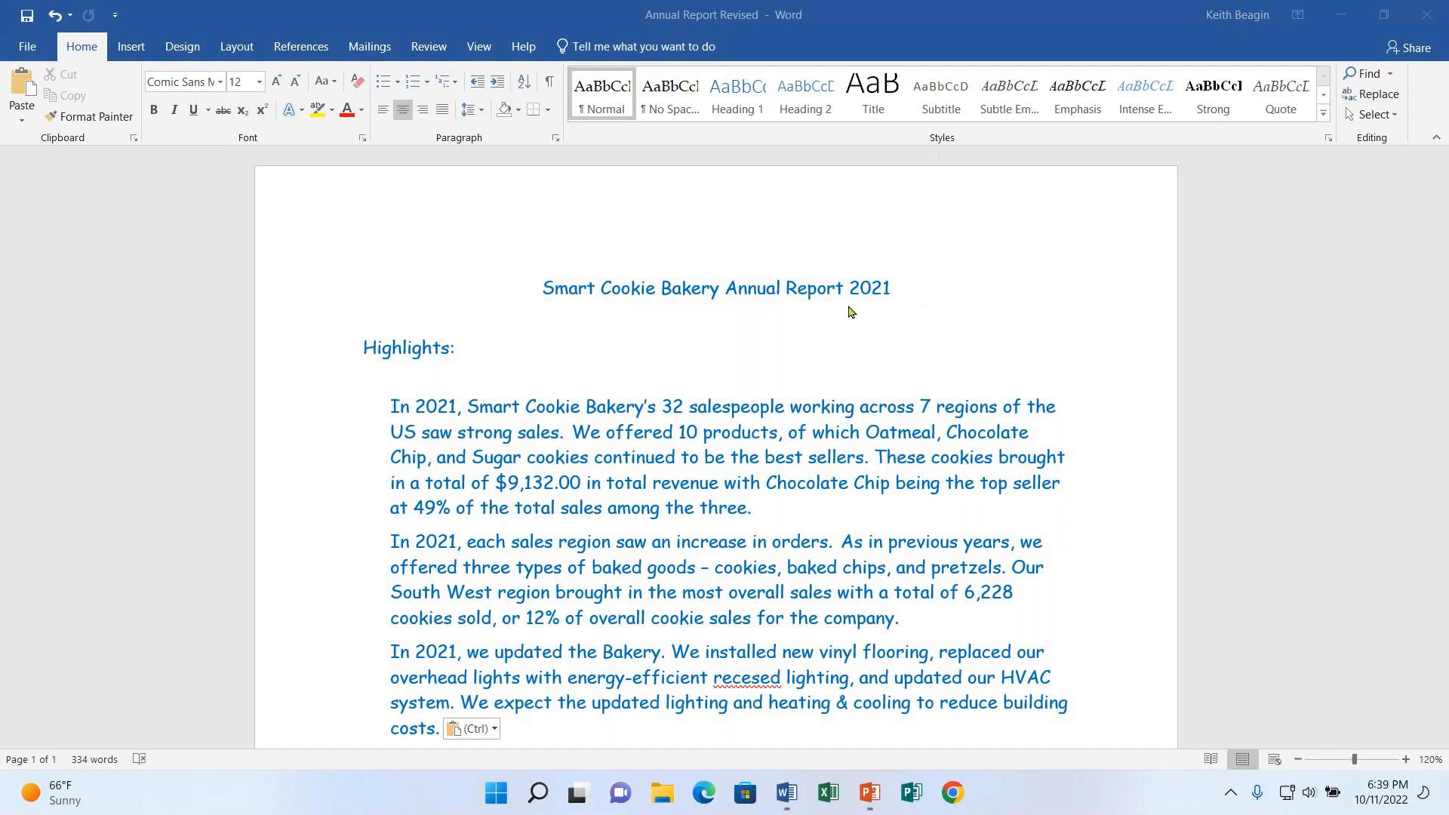
left_click(543, 377)
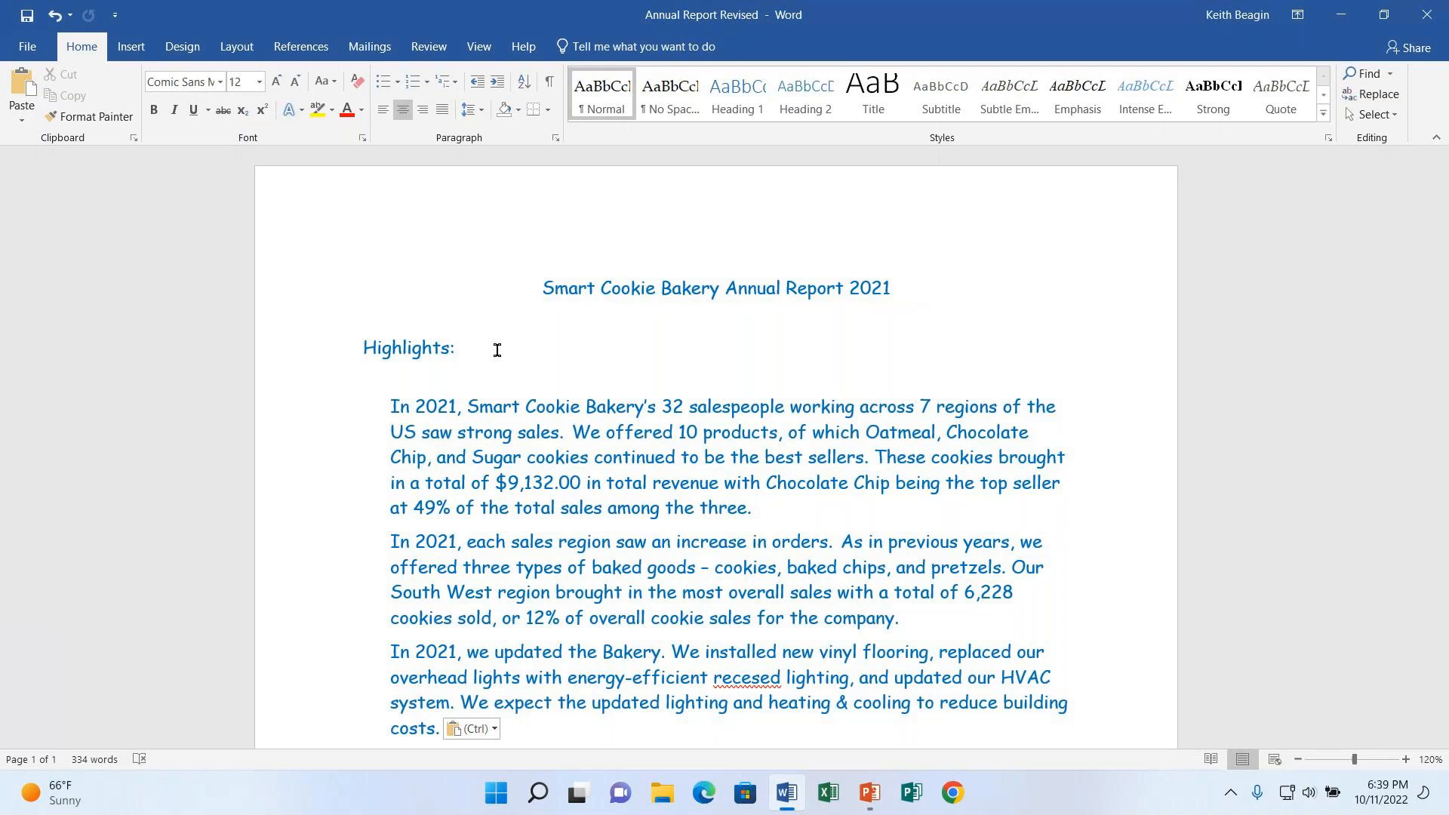
left_click_drag(543, 288, 1090, 720)
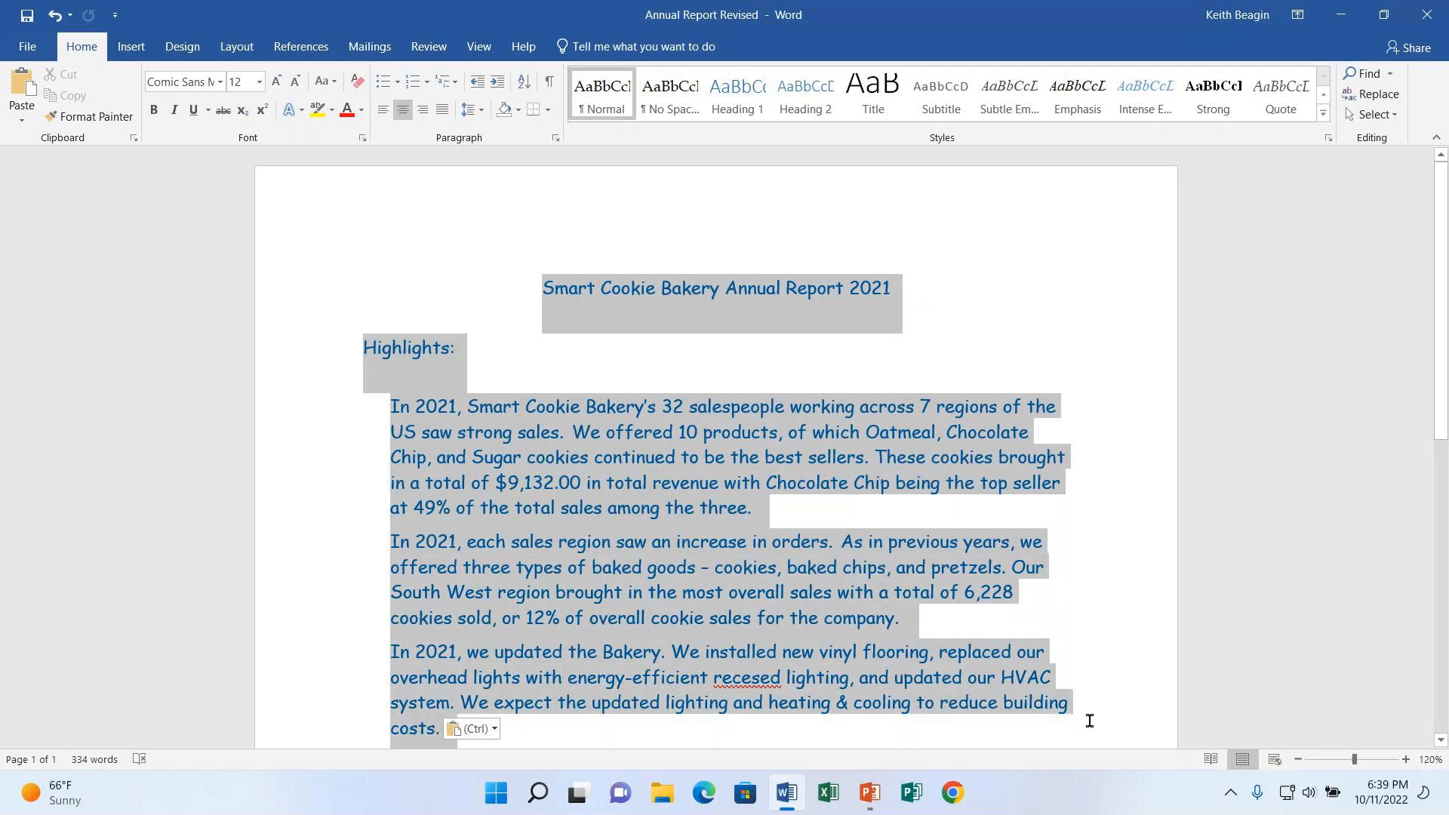
left_click(570, 290)
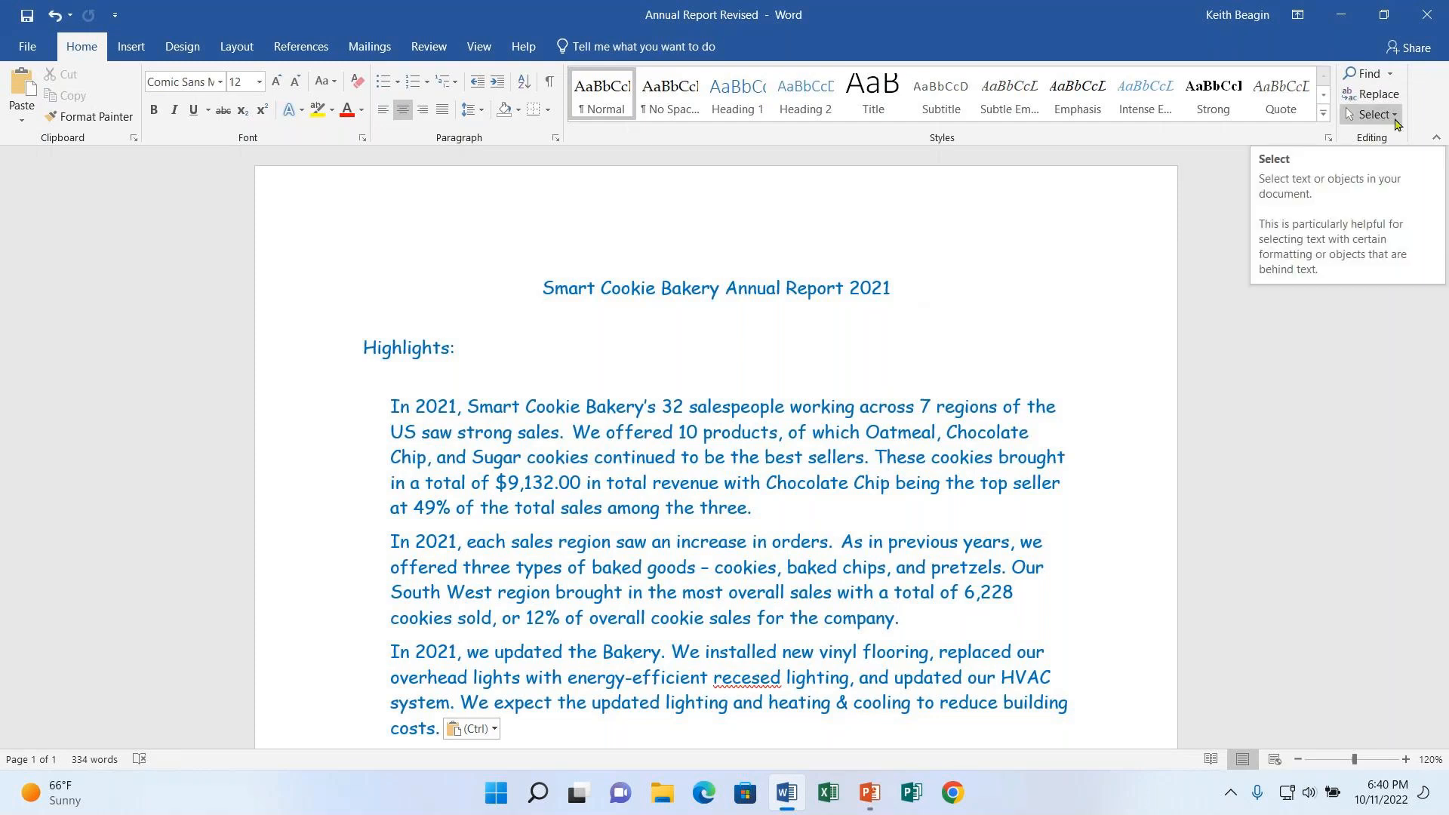
Try the Select All command on the entire document, and clear the selection.
left_click(1394, 115)
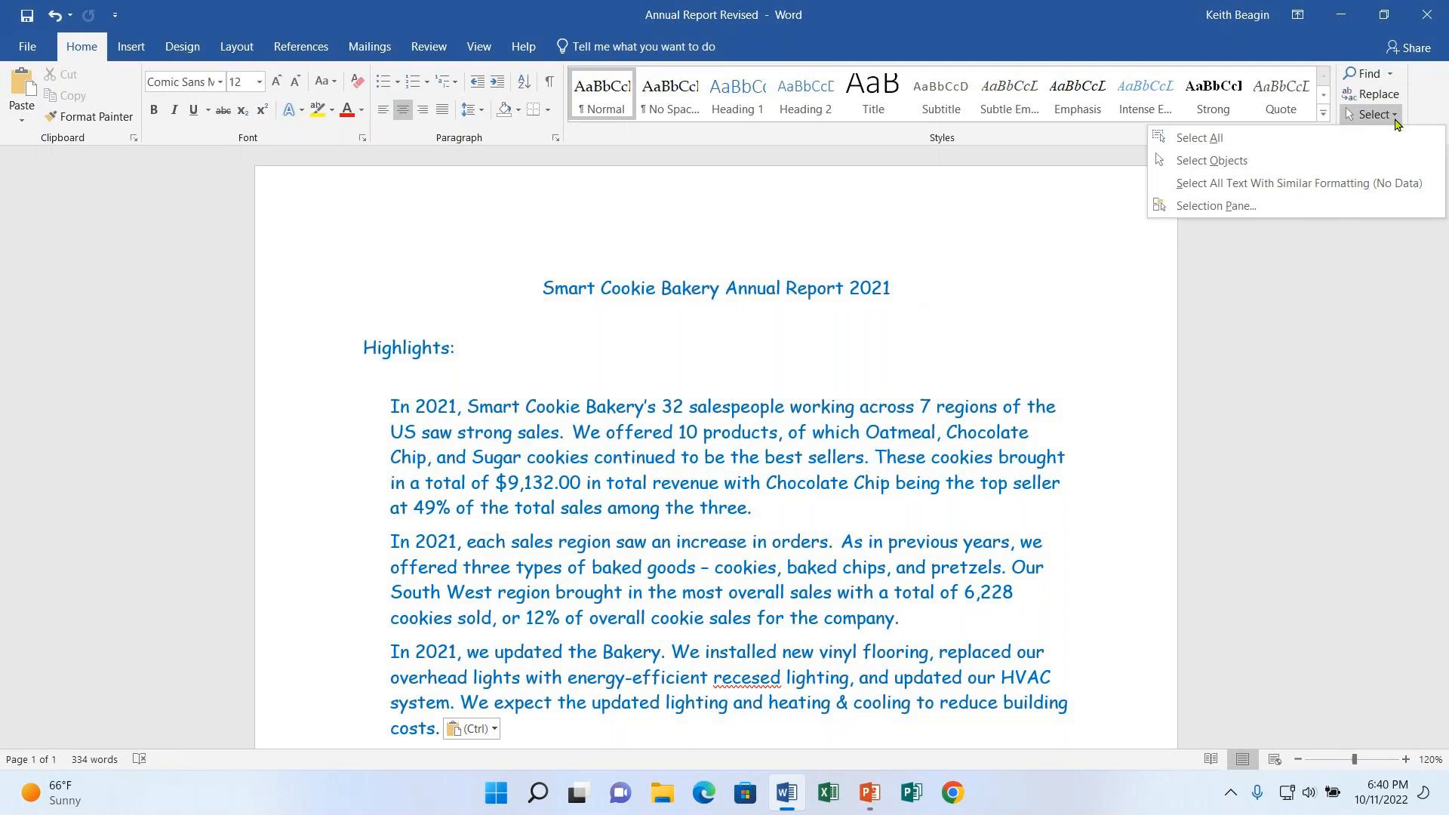
left_click(1207, 139)
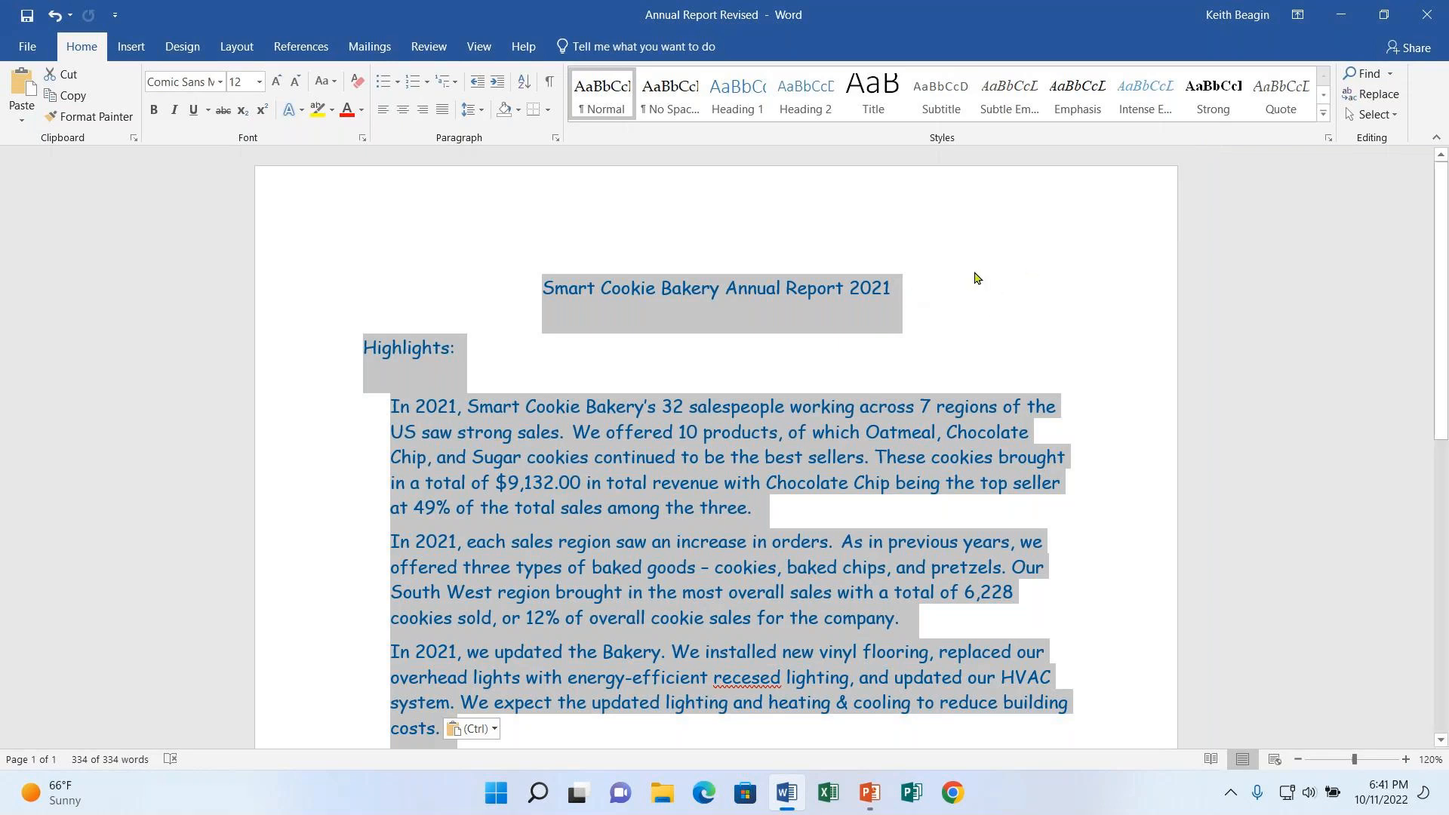
left_click(986, 299)
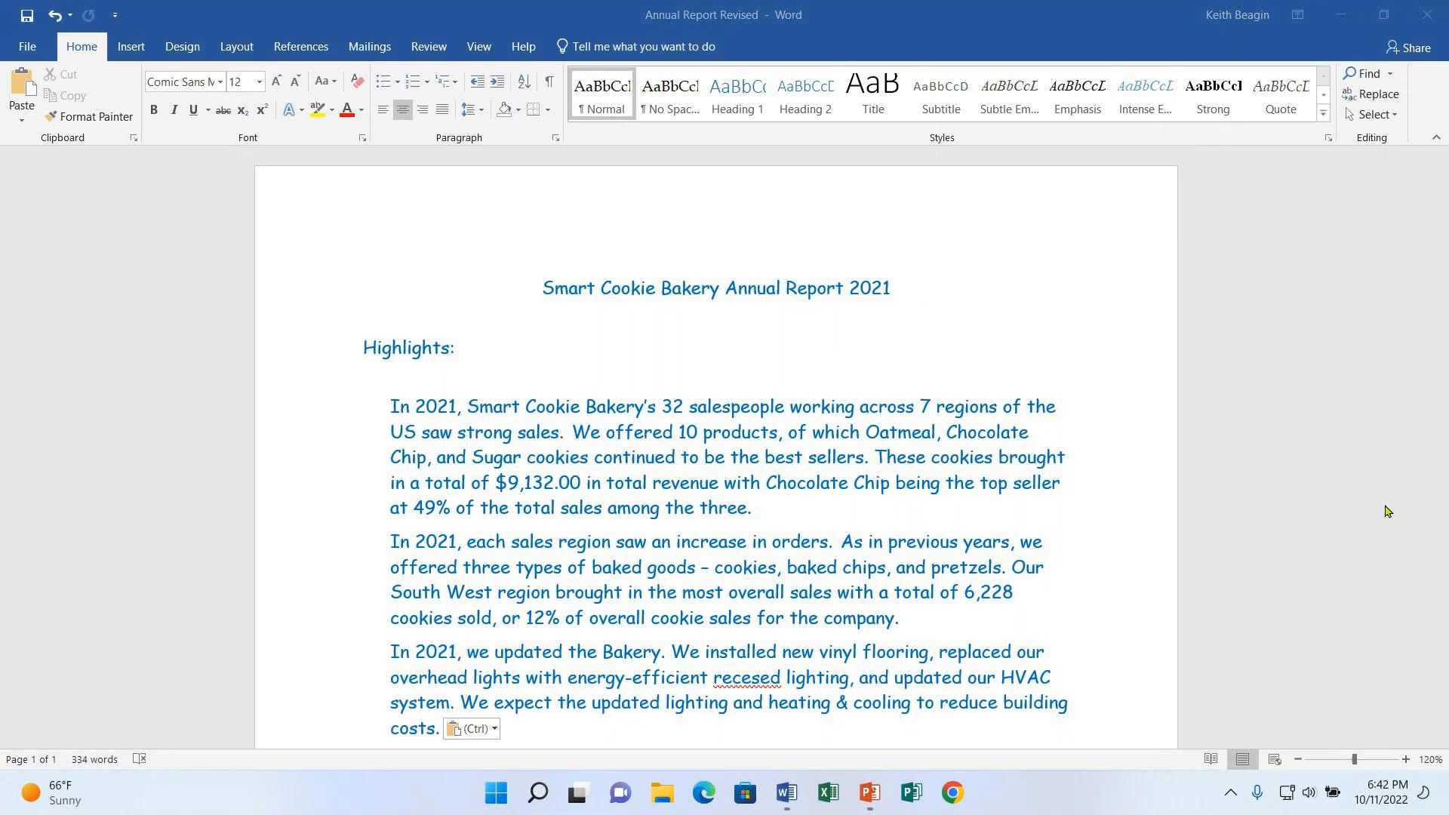
Select the entire document and set its font colour to Automatic.
left_click(1151, 489)
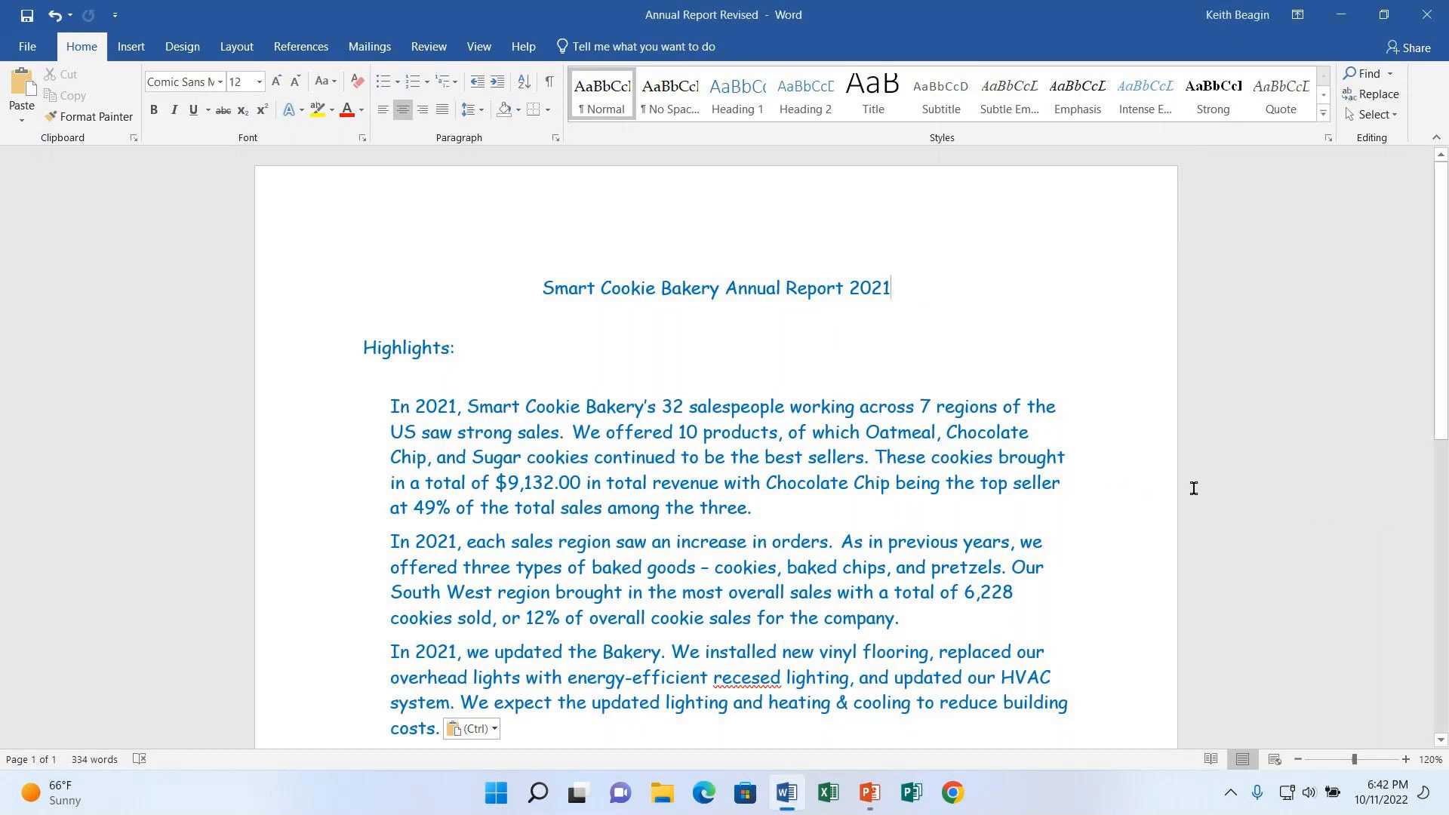
key("ctrl+a")
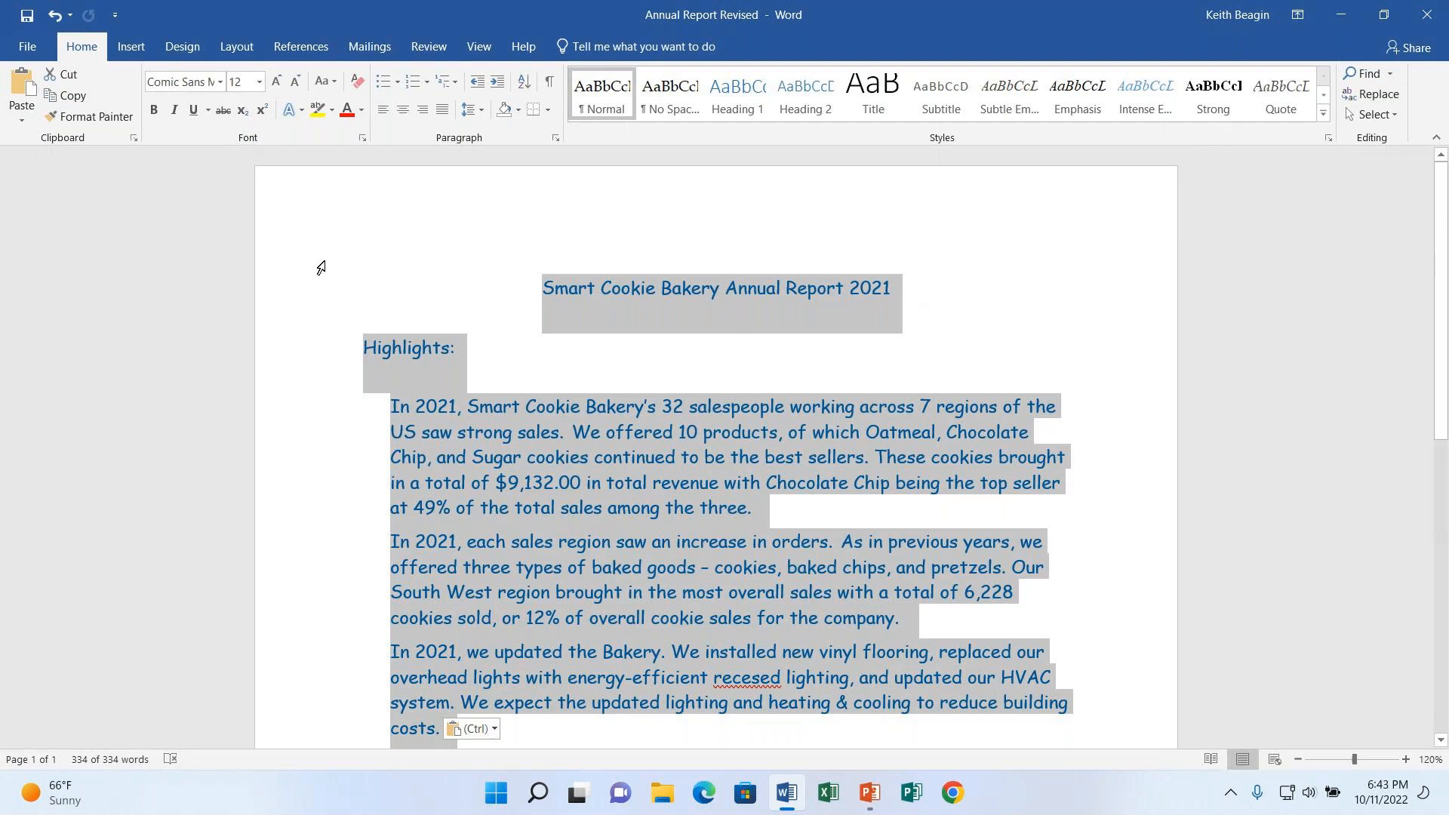
left_click(362, 111)
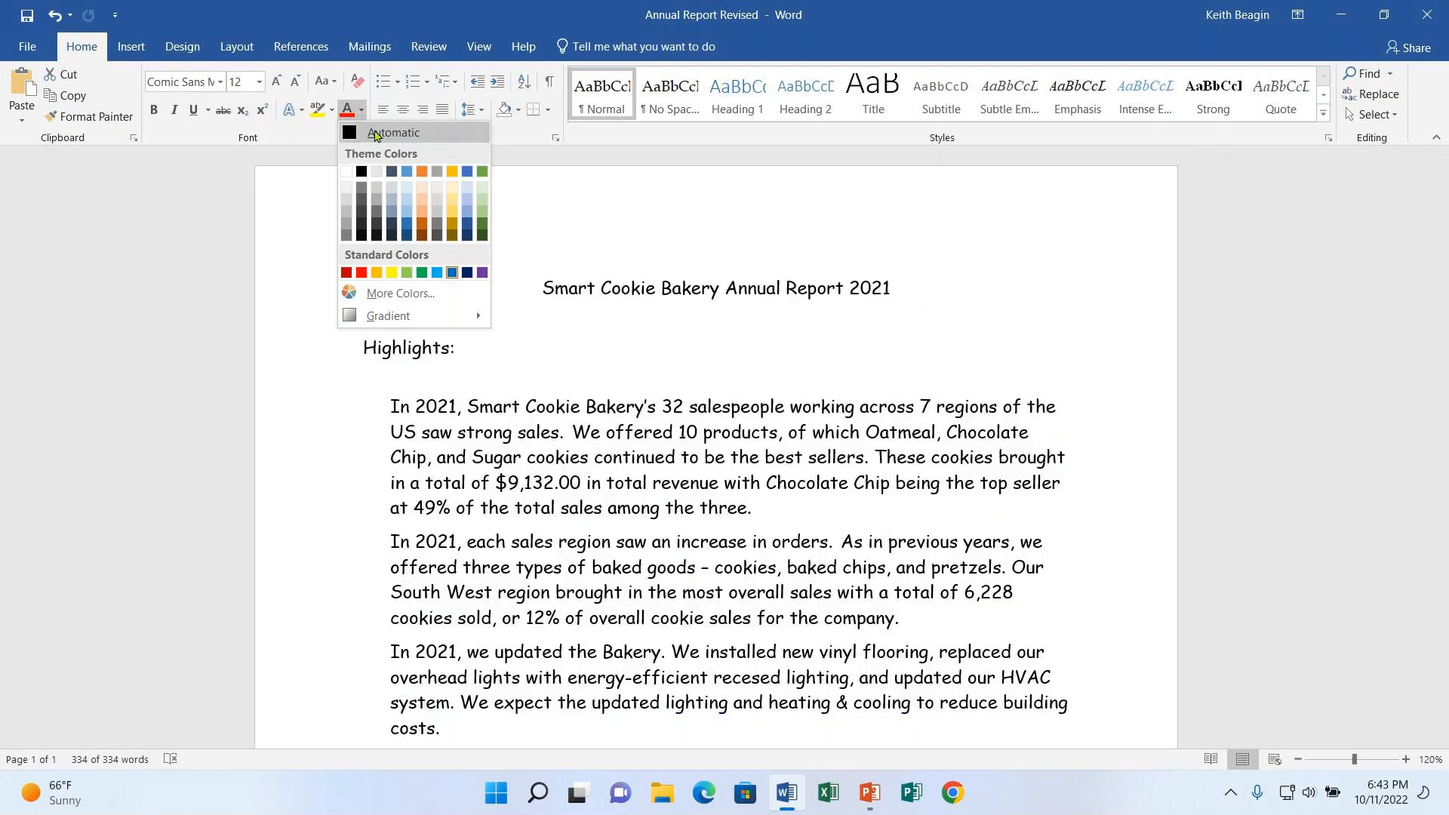
left_click(421, 133)
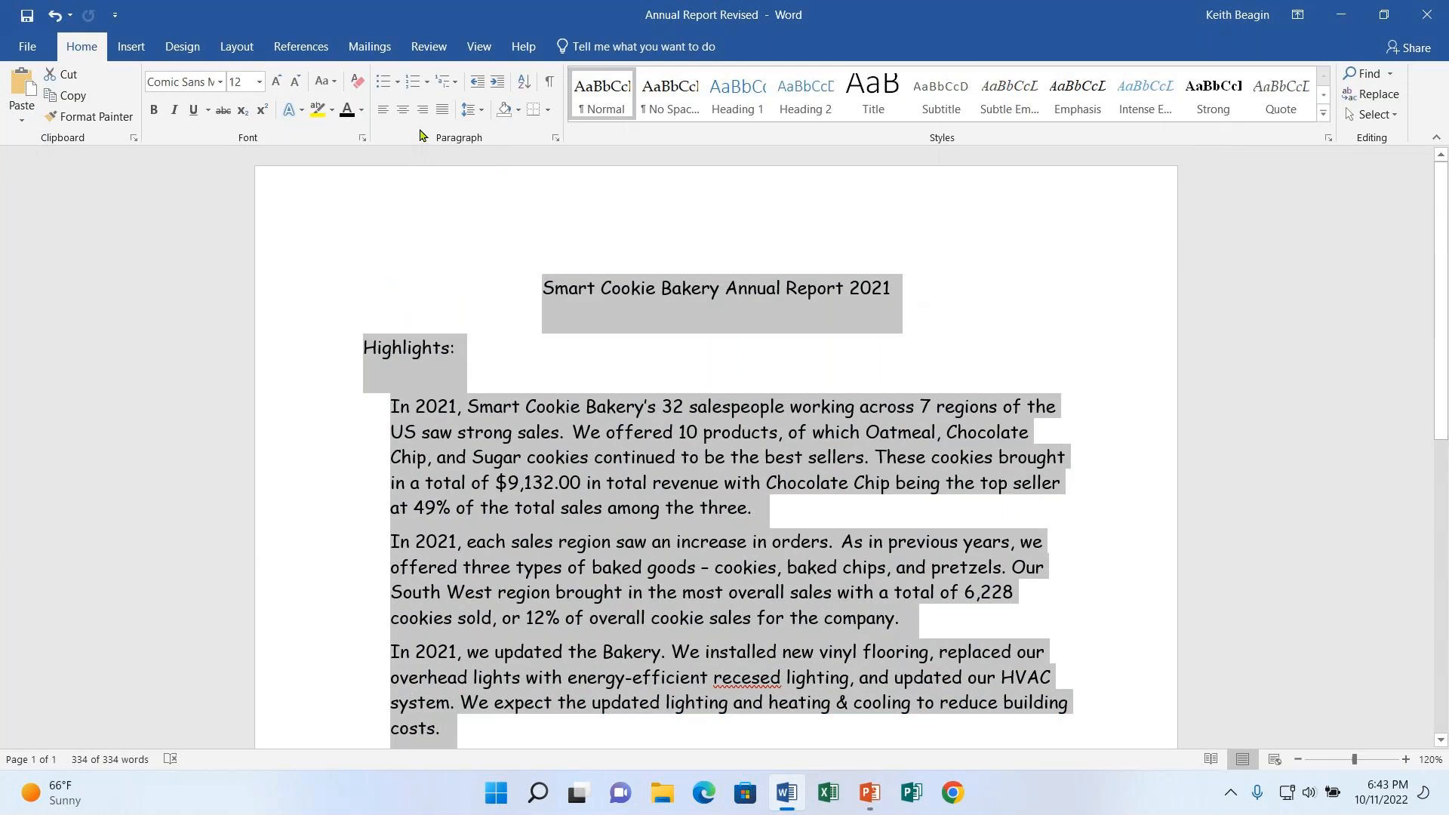
left_click(362, 110)
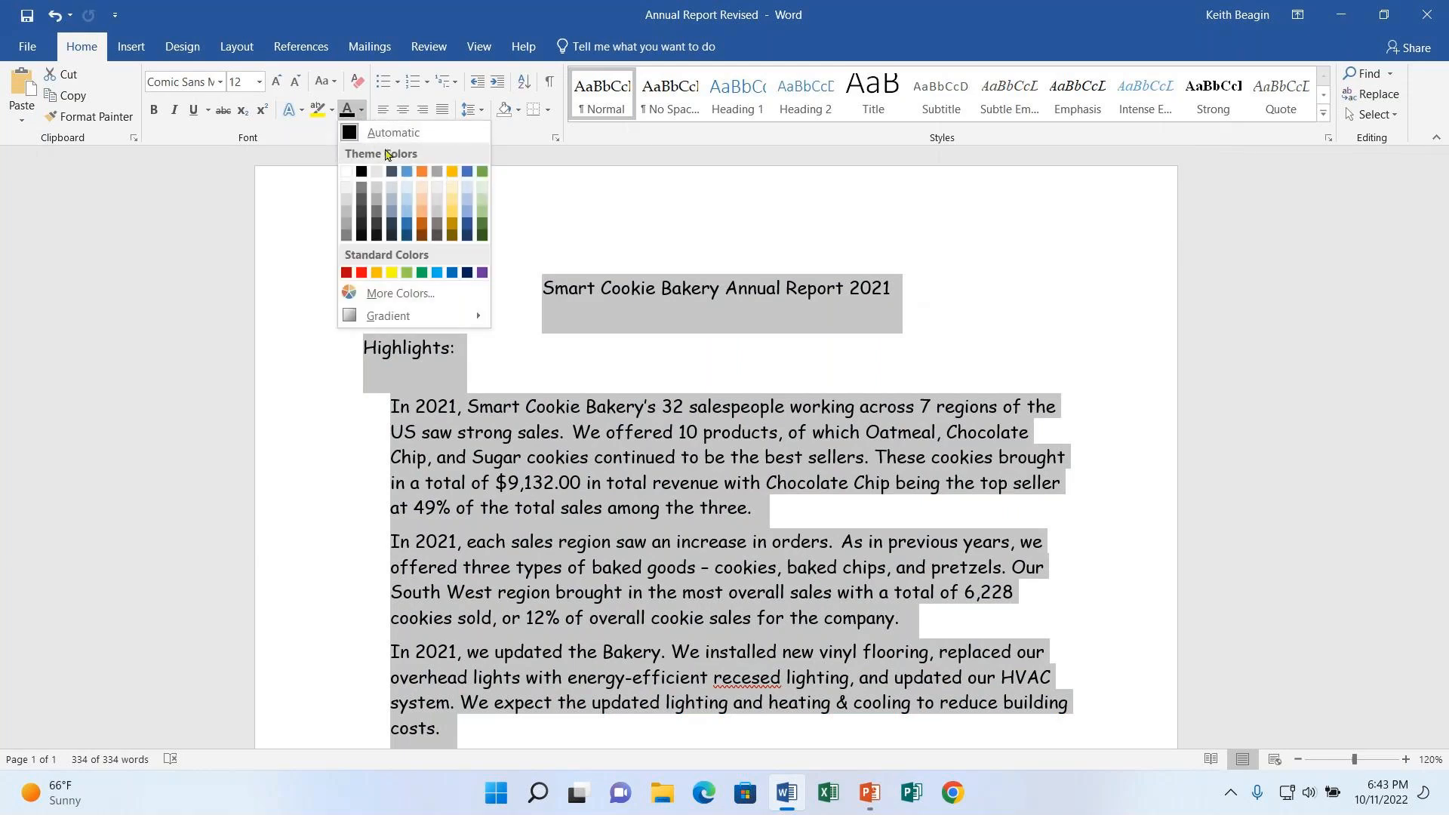
left_click(385, 133)
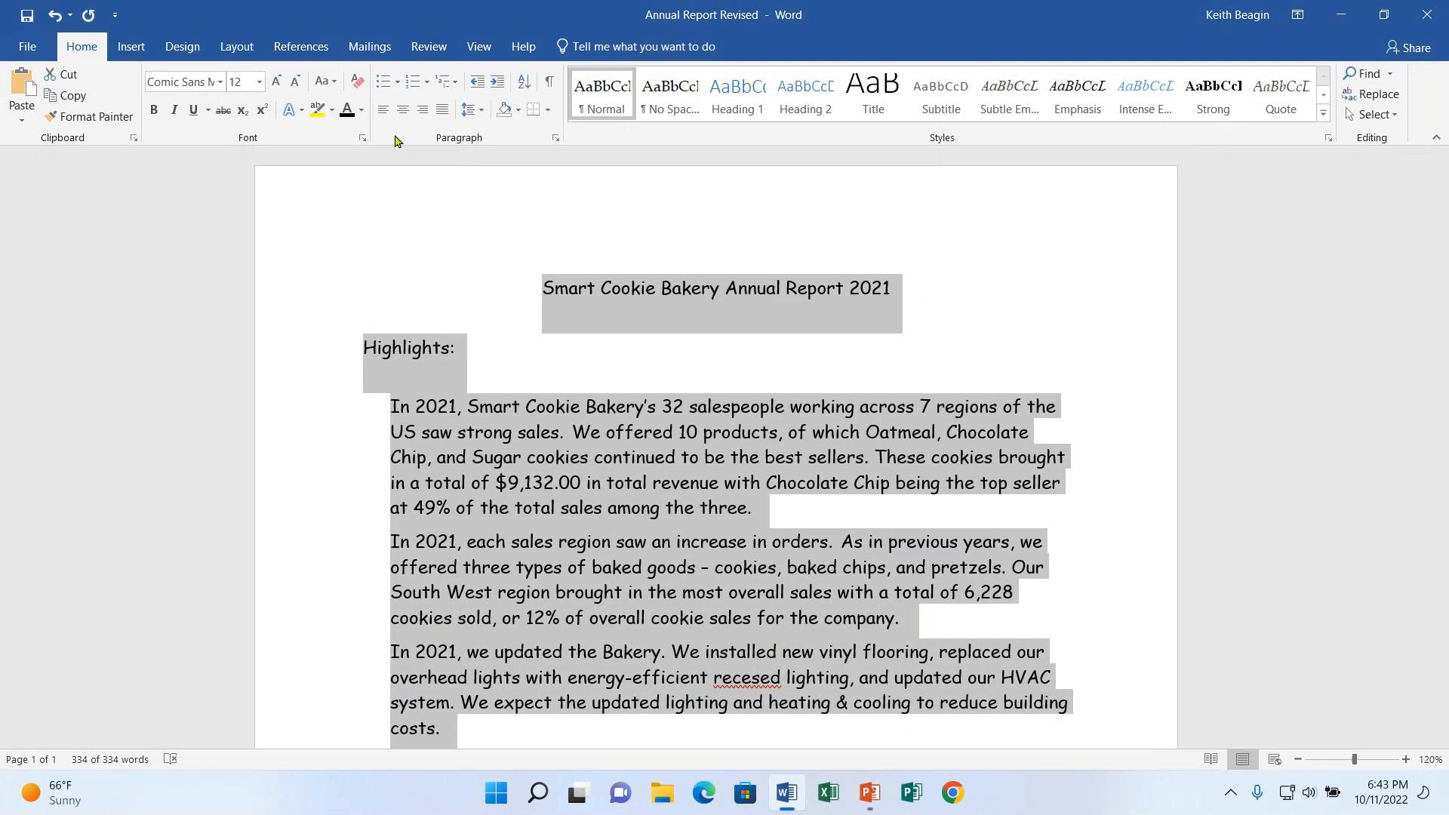
Select the report title line and set its font size to 16.
left_click(502, 284)
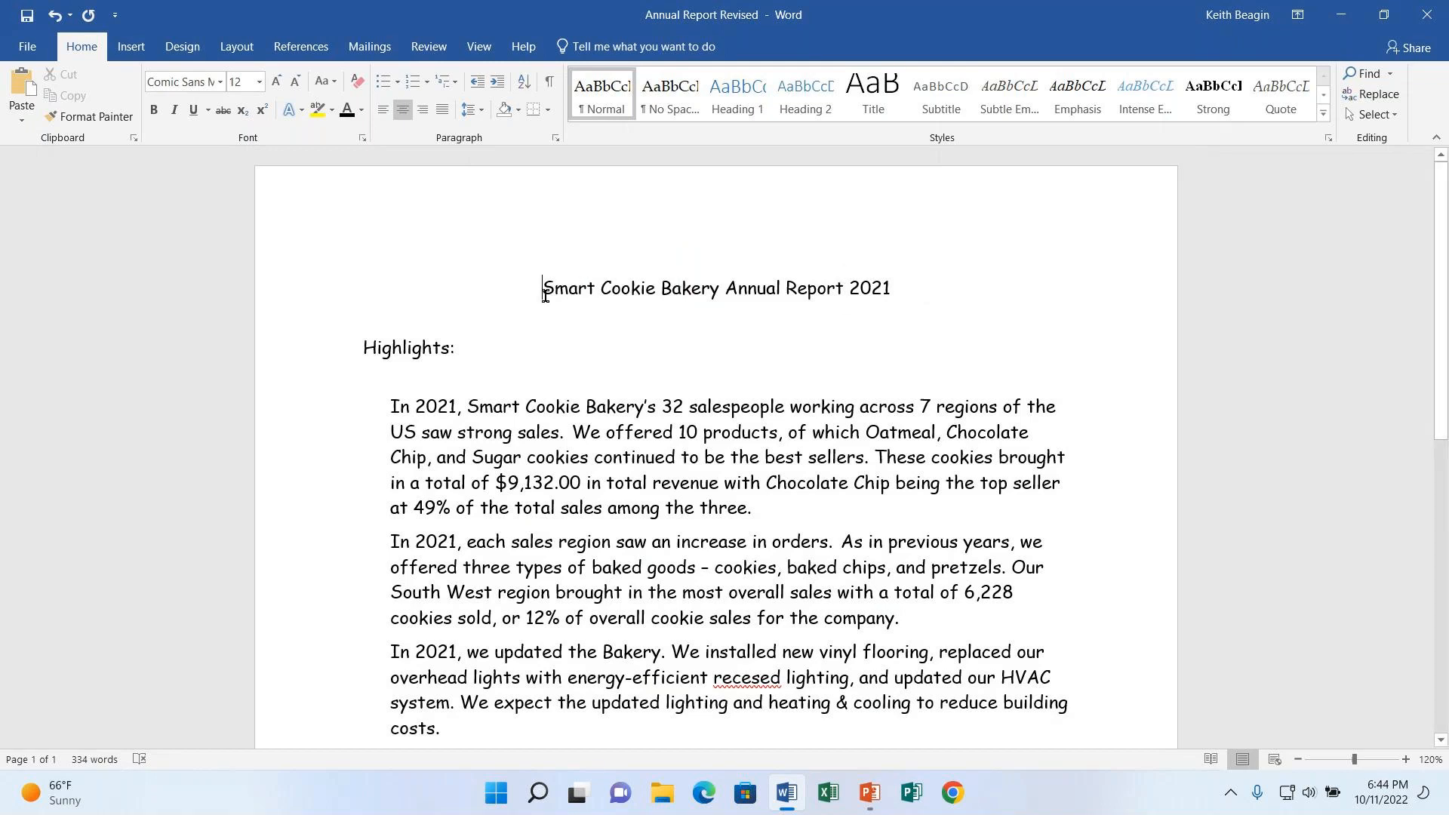
left_click_drag(544, 294, 886, 296)
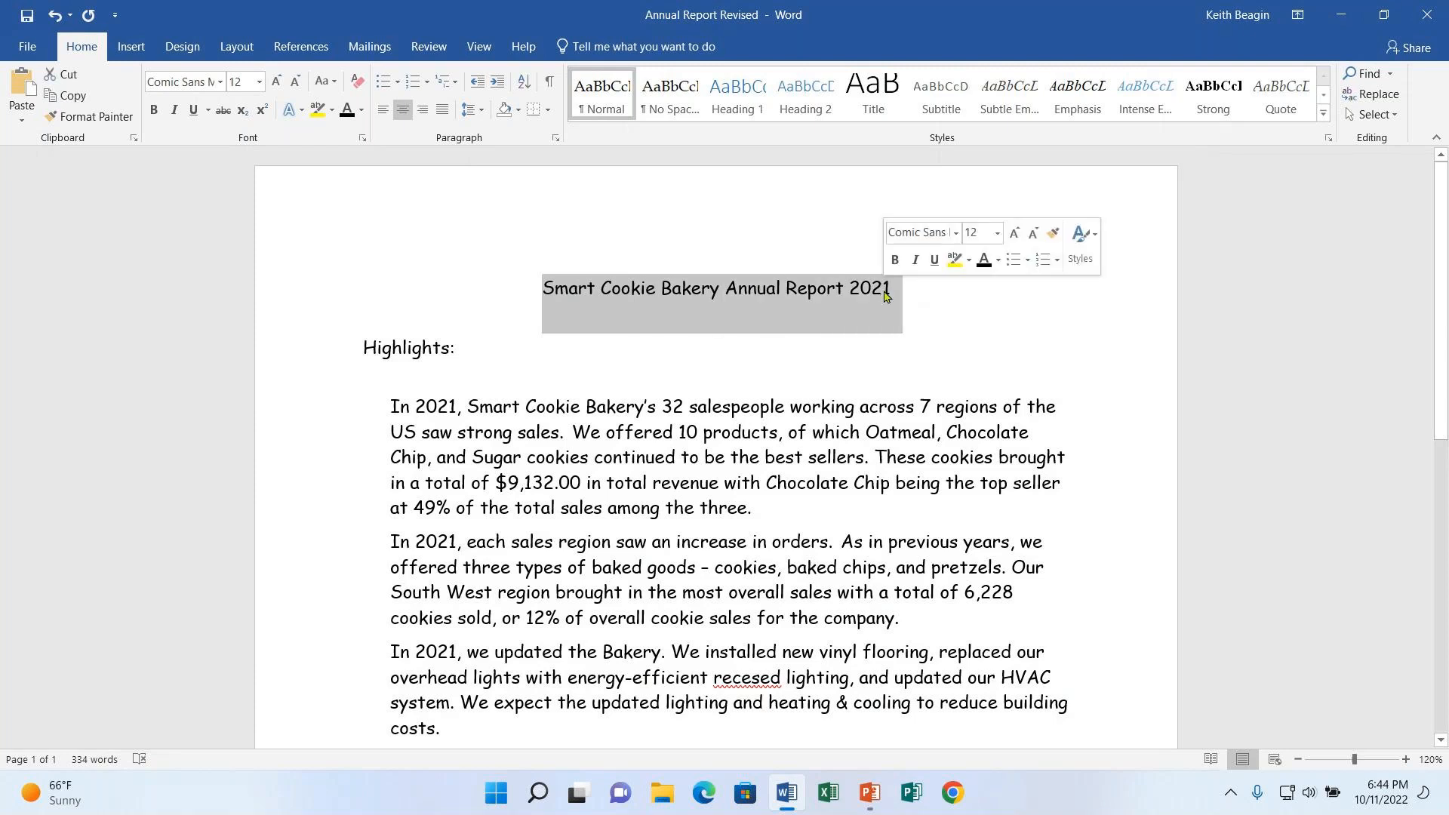
left_click(880, 281)
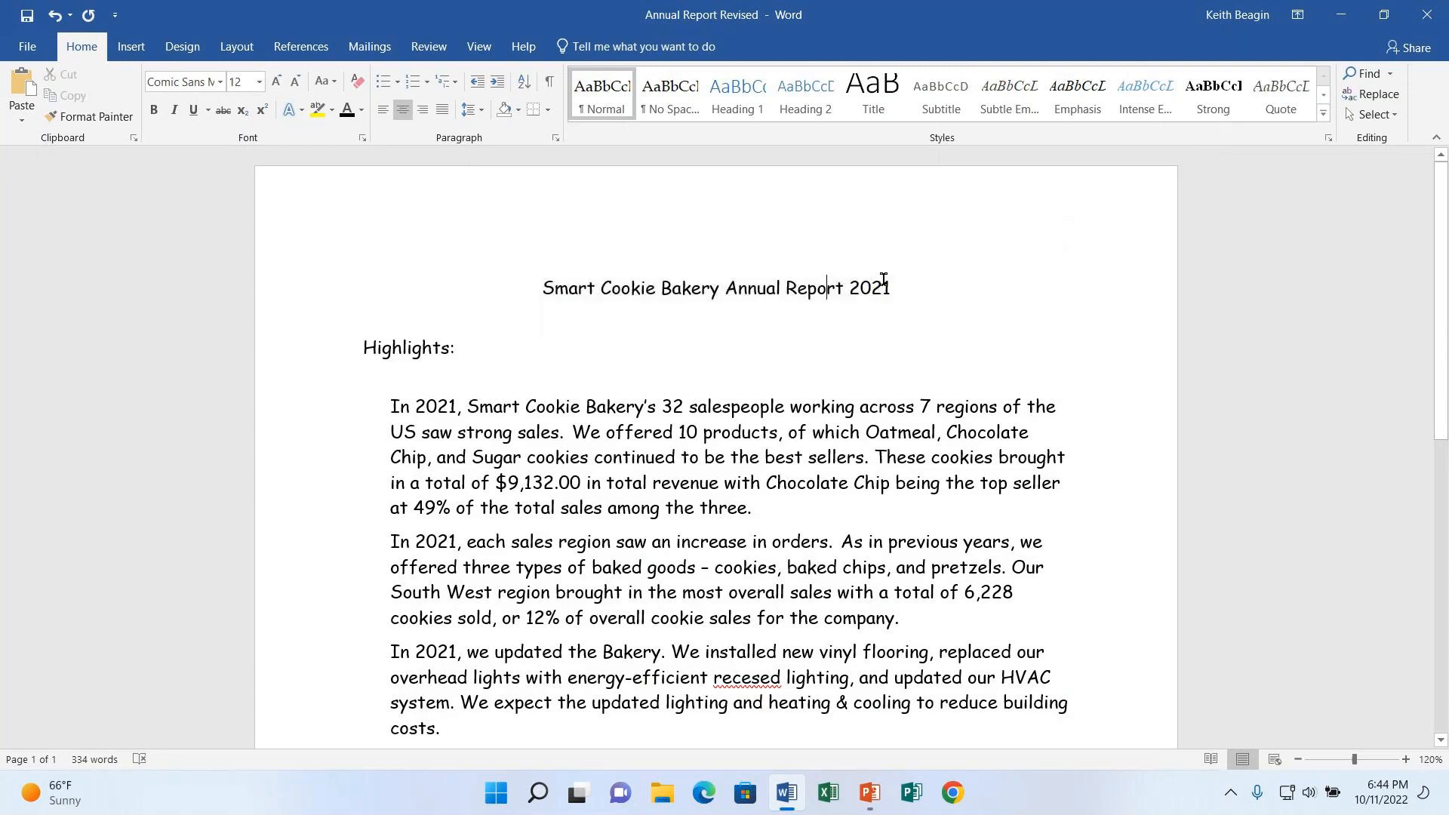
triple_click(749, 286)
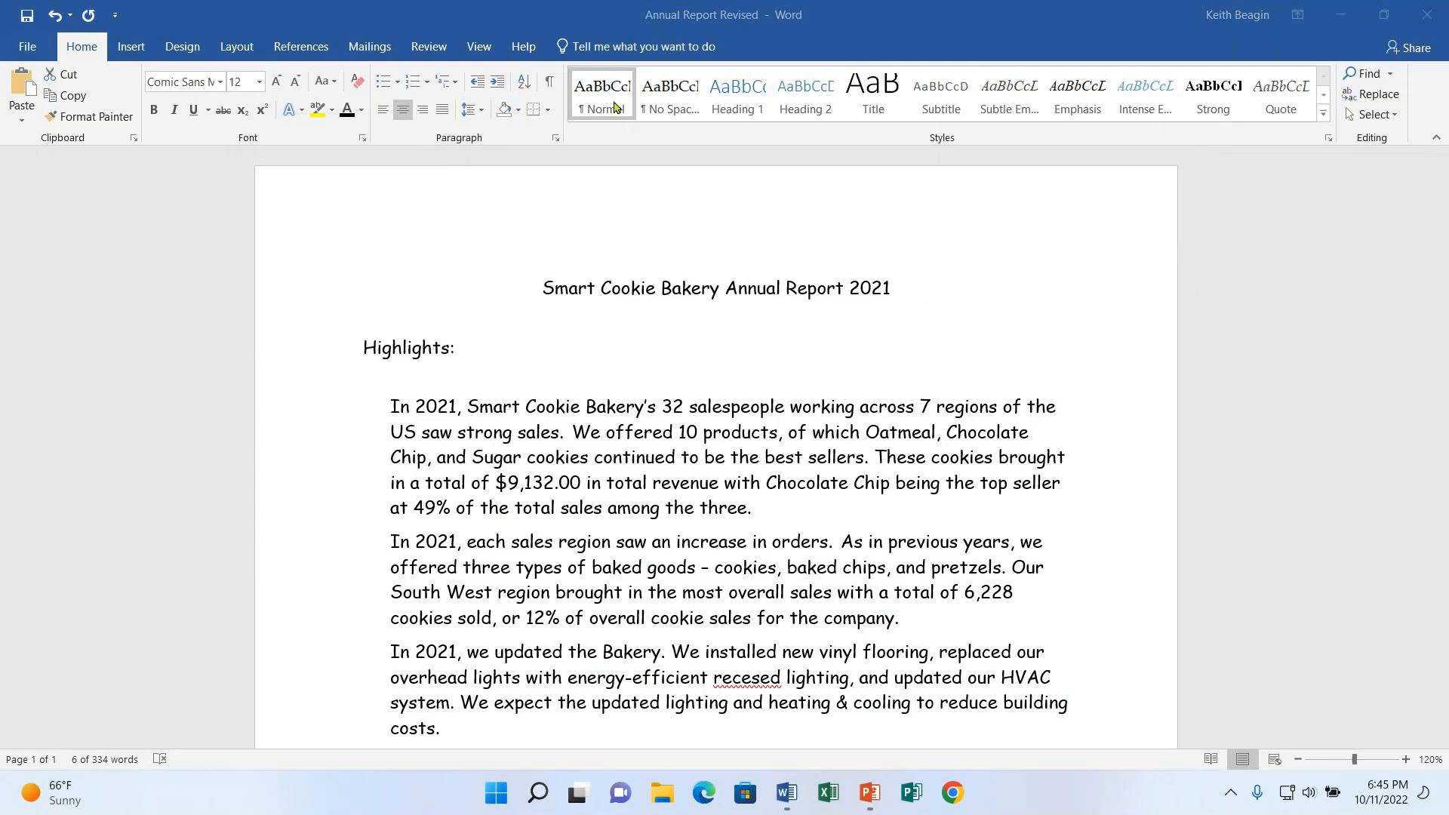
left_click(247, 120)
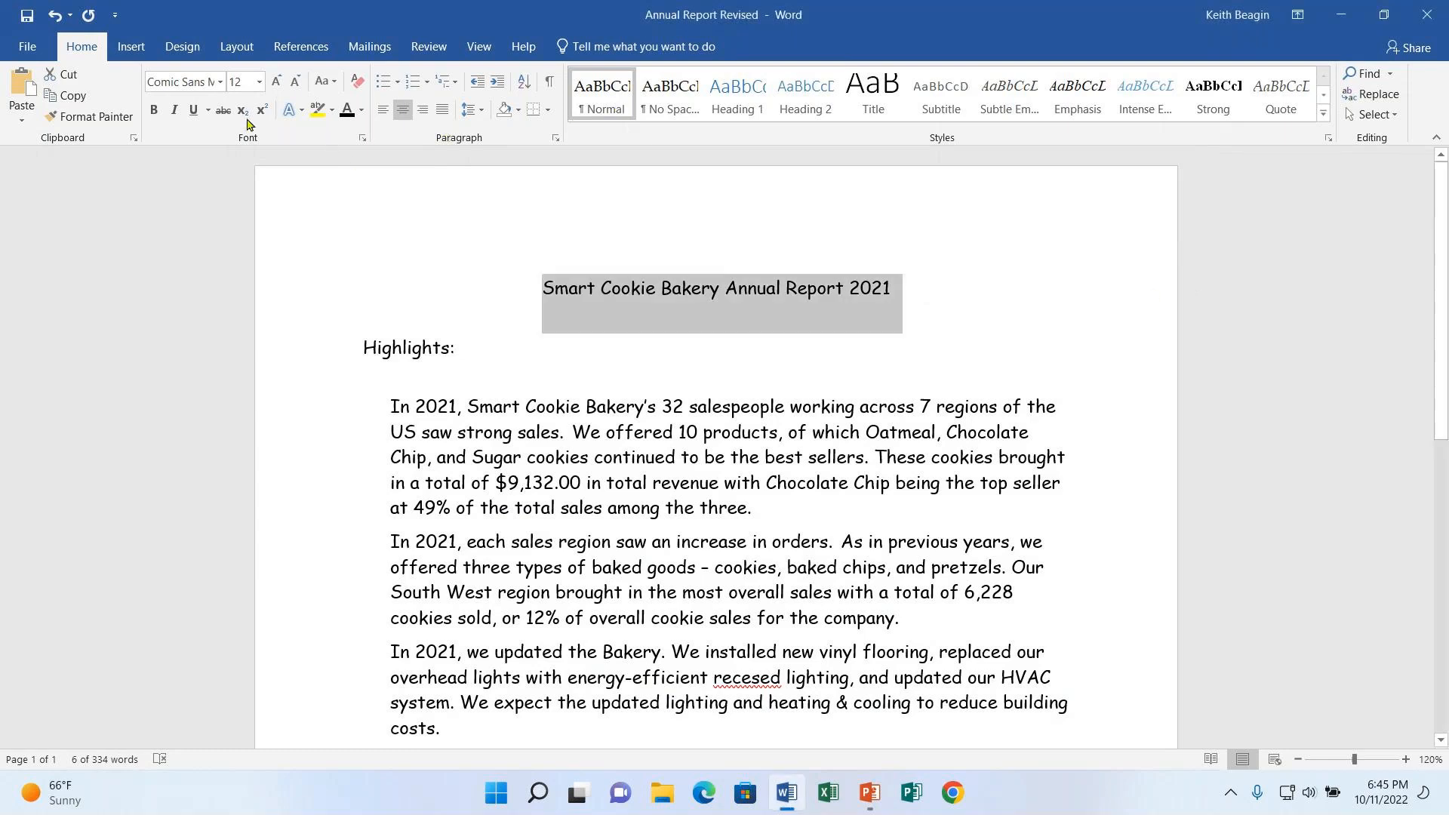
left_click(259, 83)
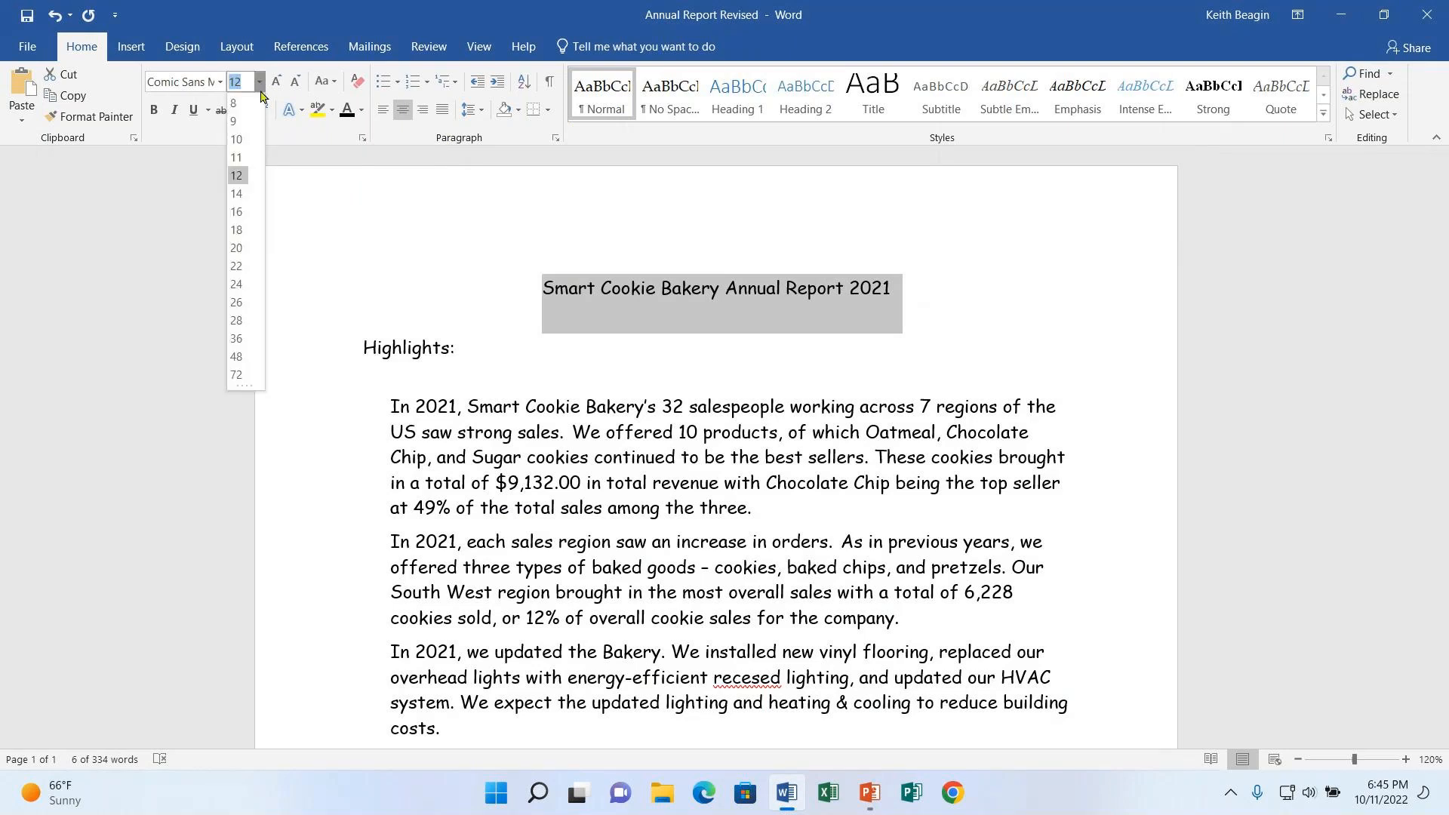
left_click(240, 215)
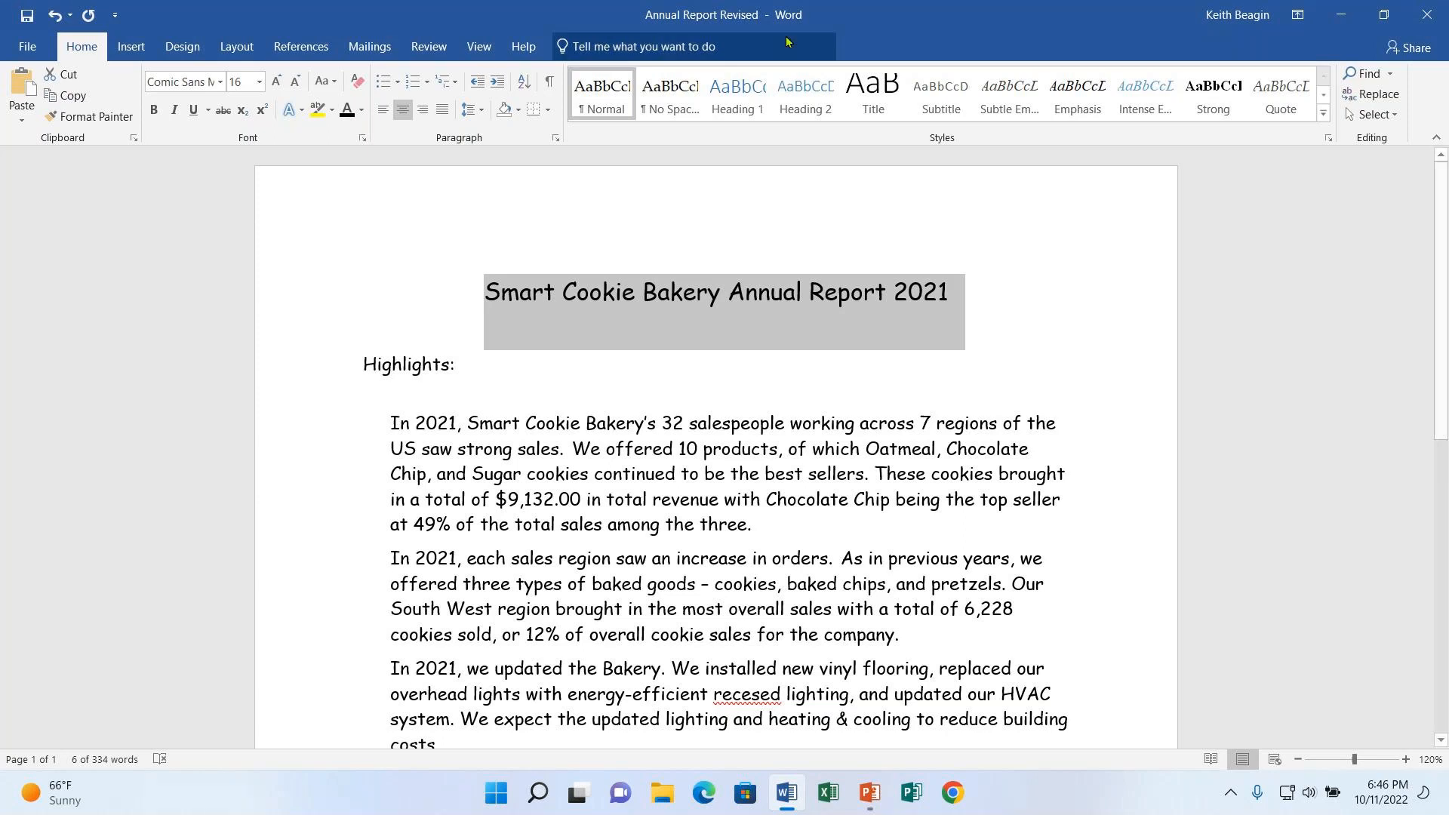
left_click(798, 303)
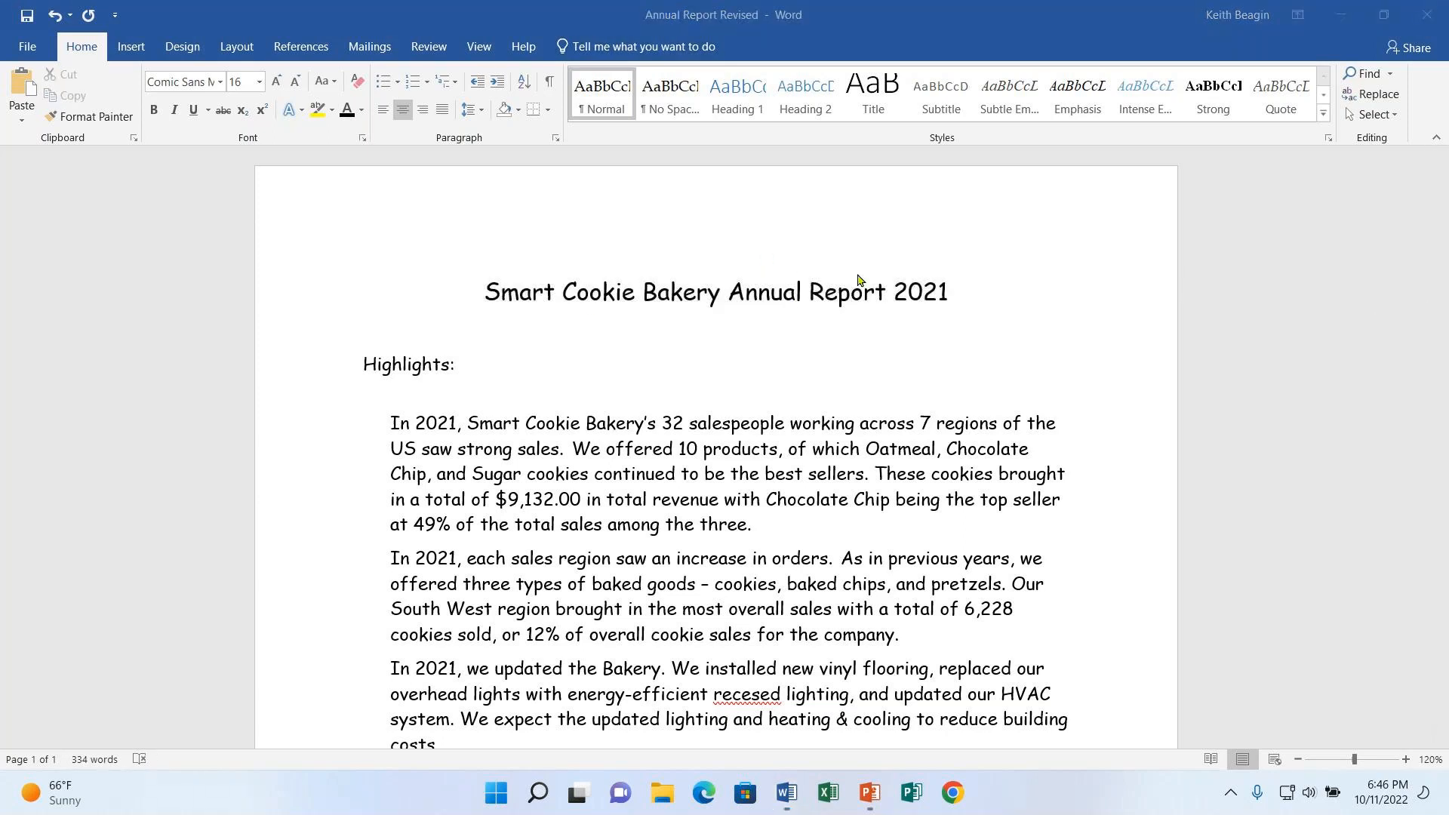
Select the entire document and set its font to Times New Roman.
left_click(492, 291)
left_click(488, 291)
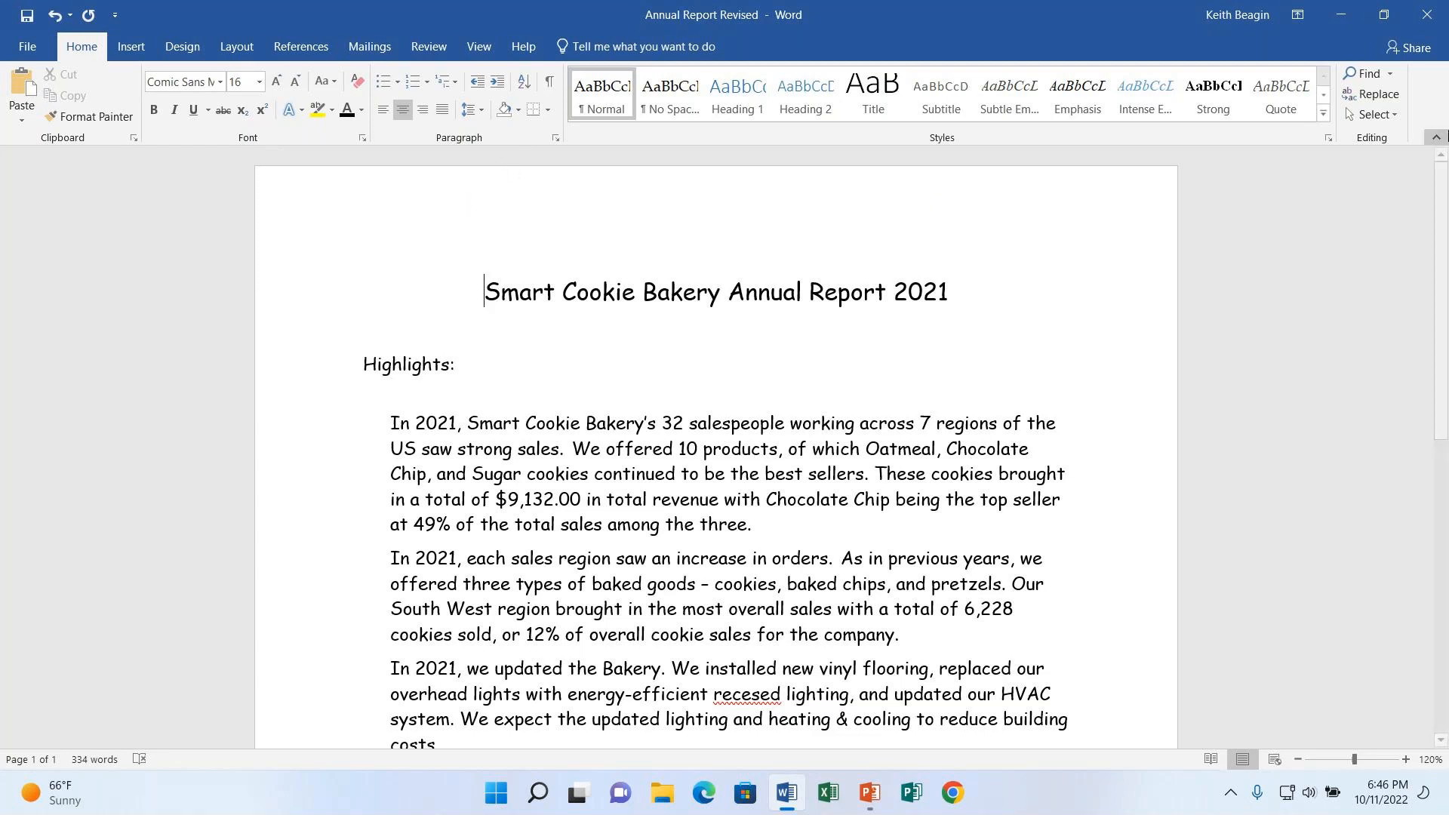
left_click(1374, 115)
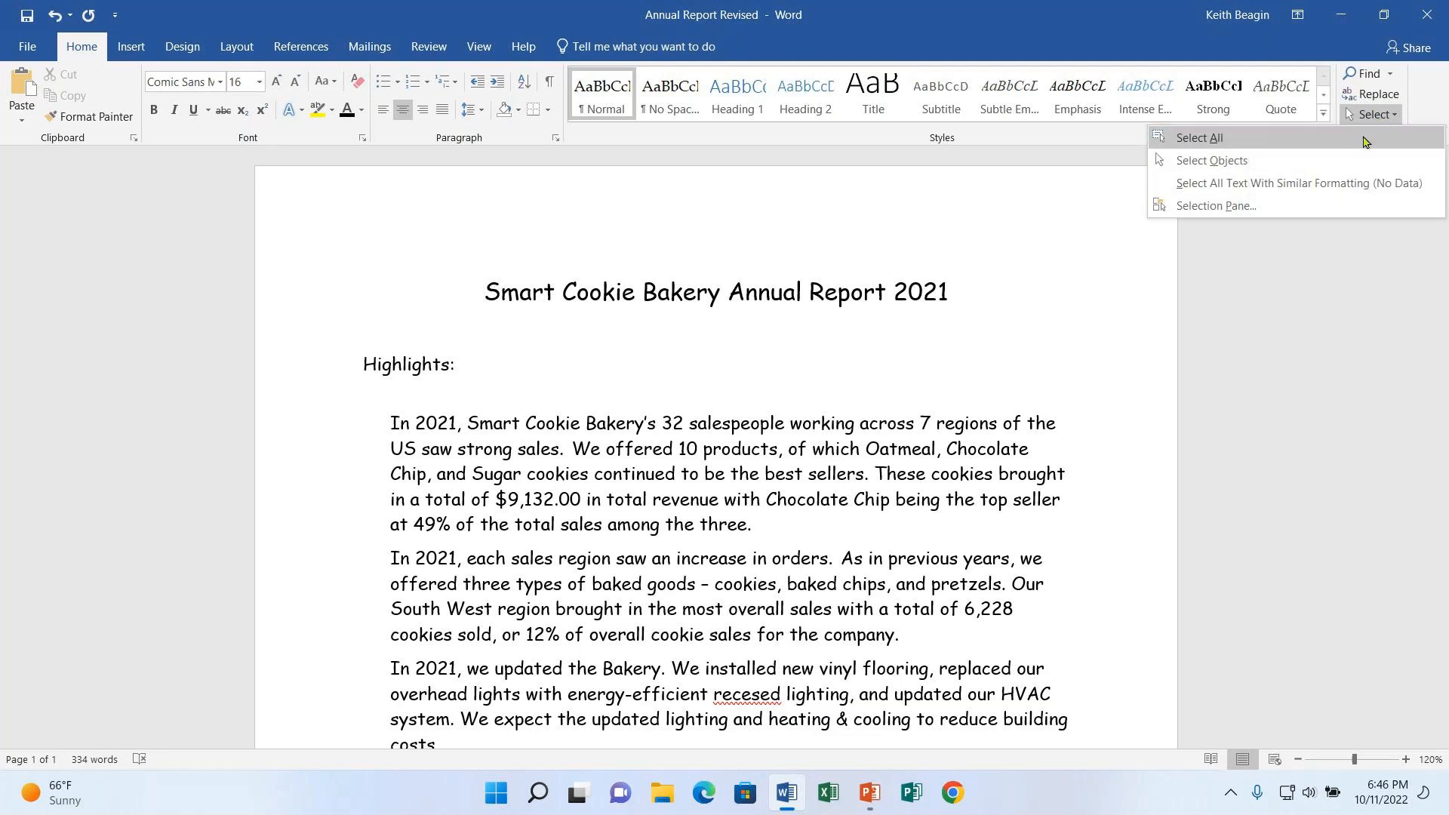
left_click(1381, 117)
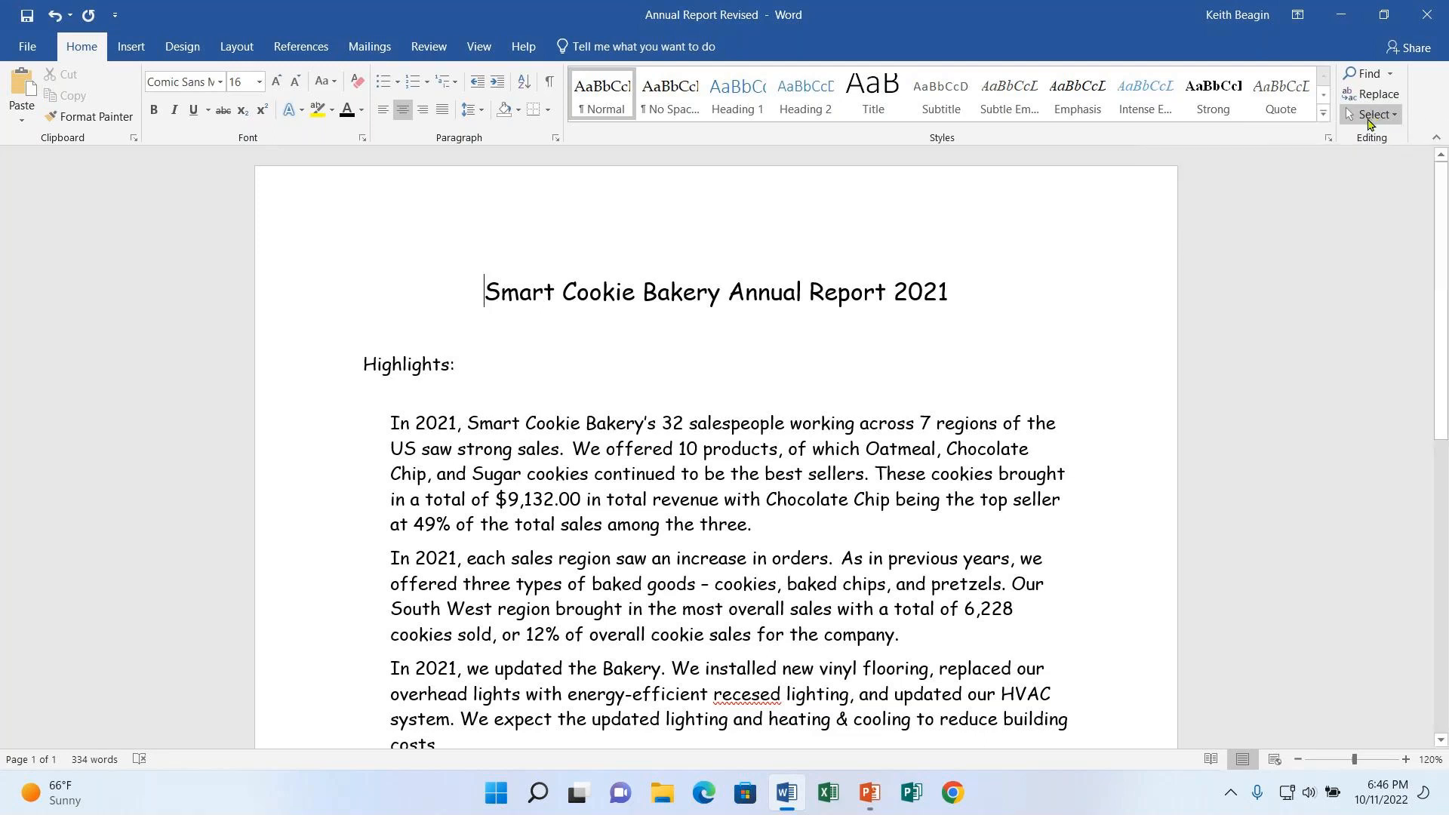
key("ctrl+a")
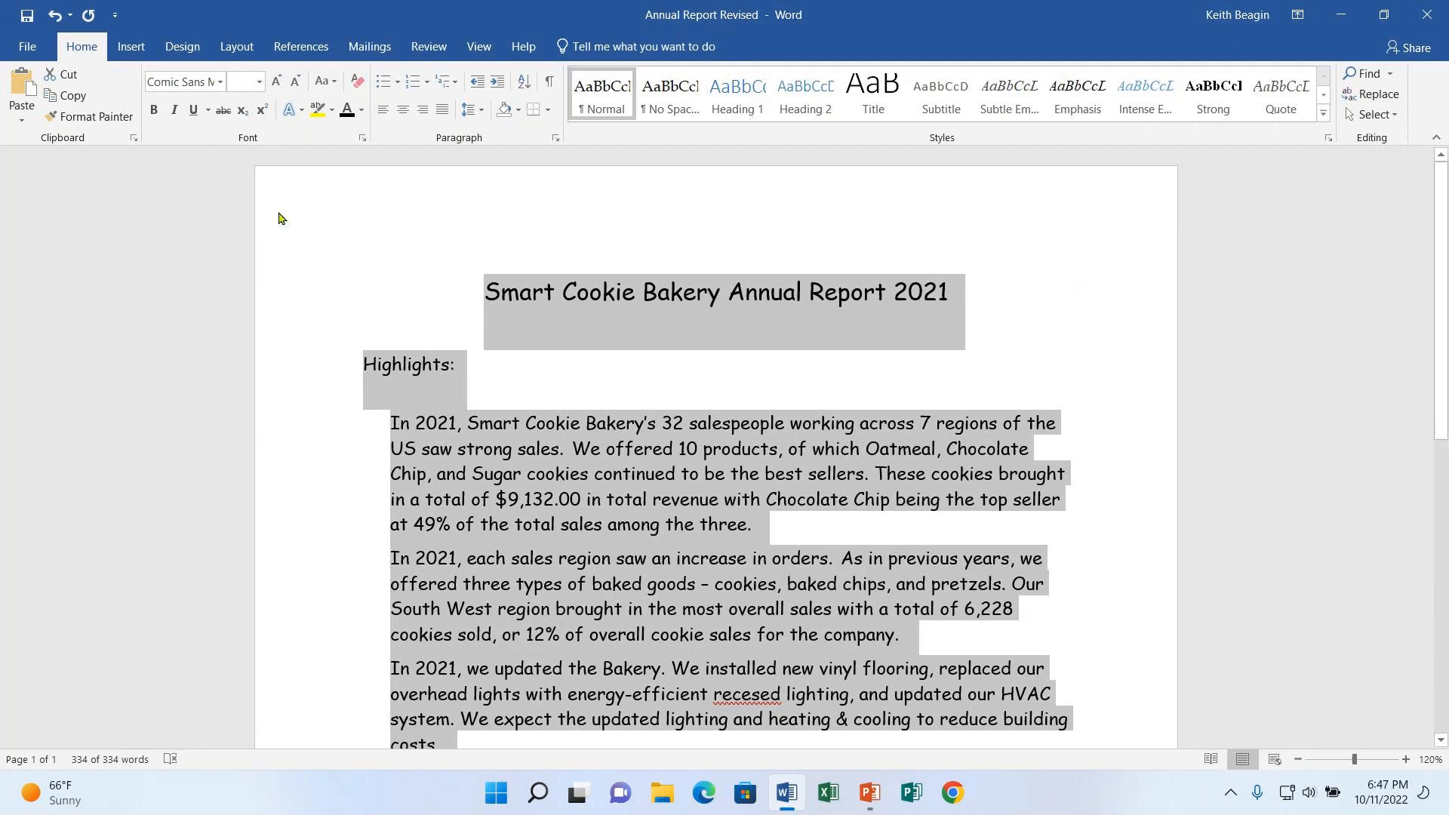
left_click(220, 89)
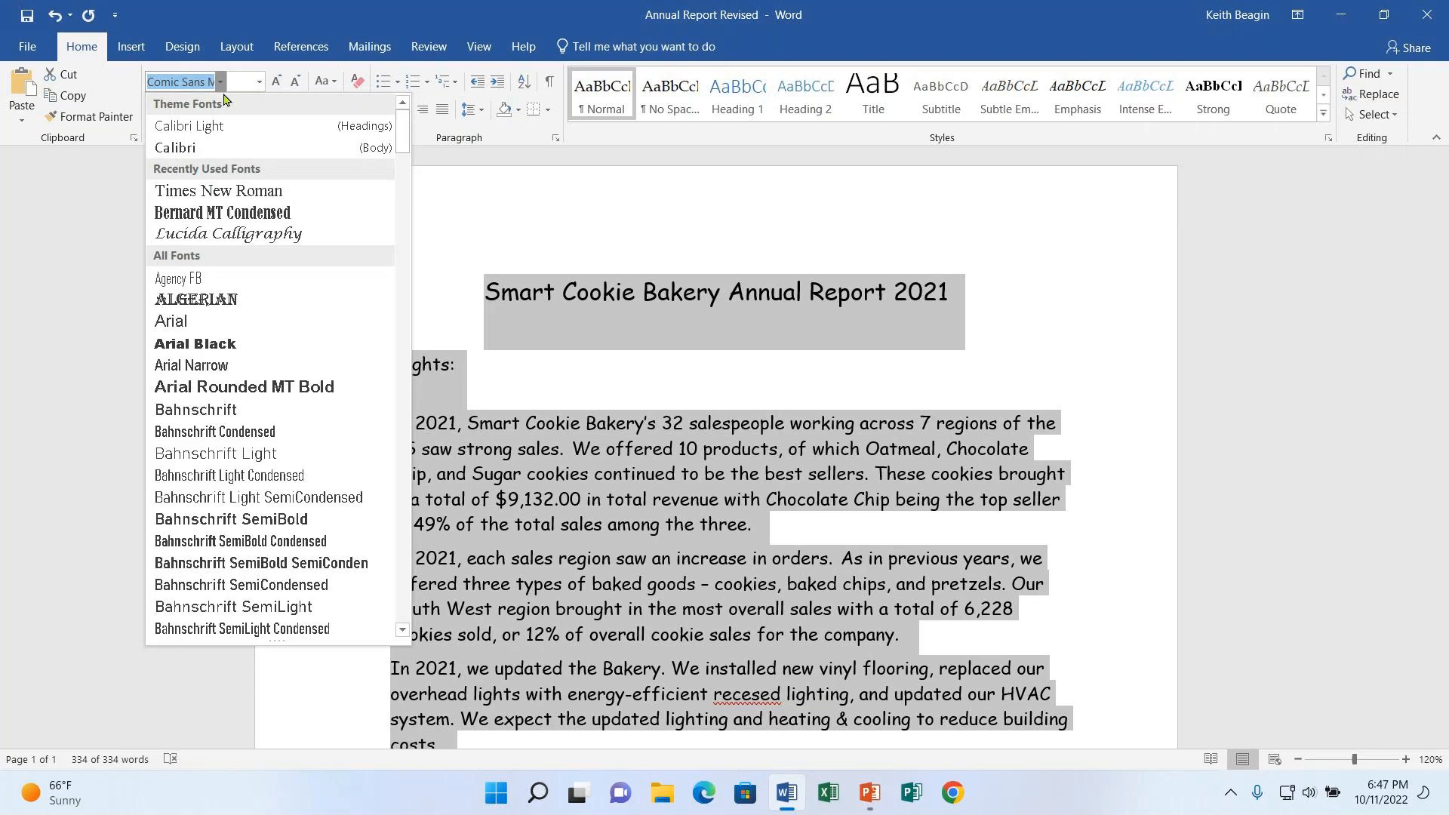
left_click_drag(404, 136, 404, 592)
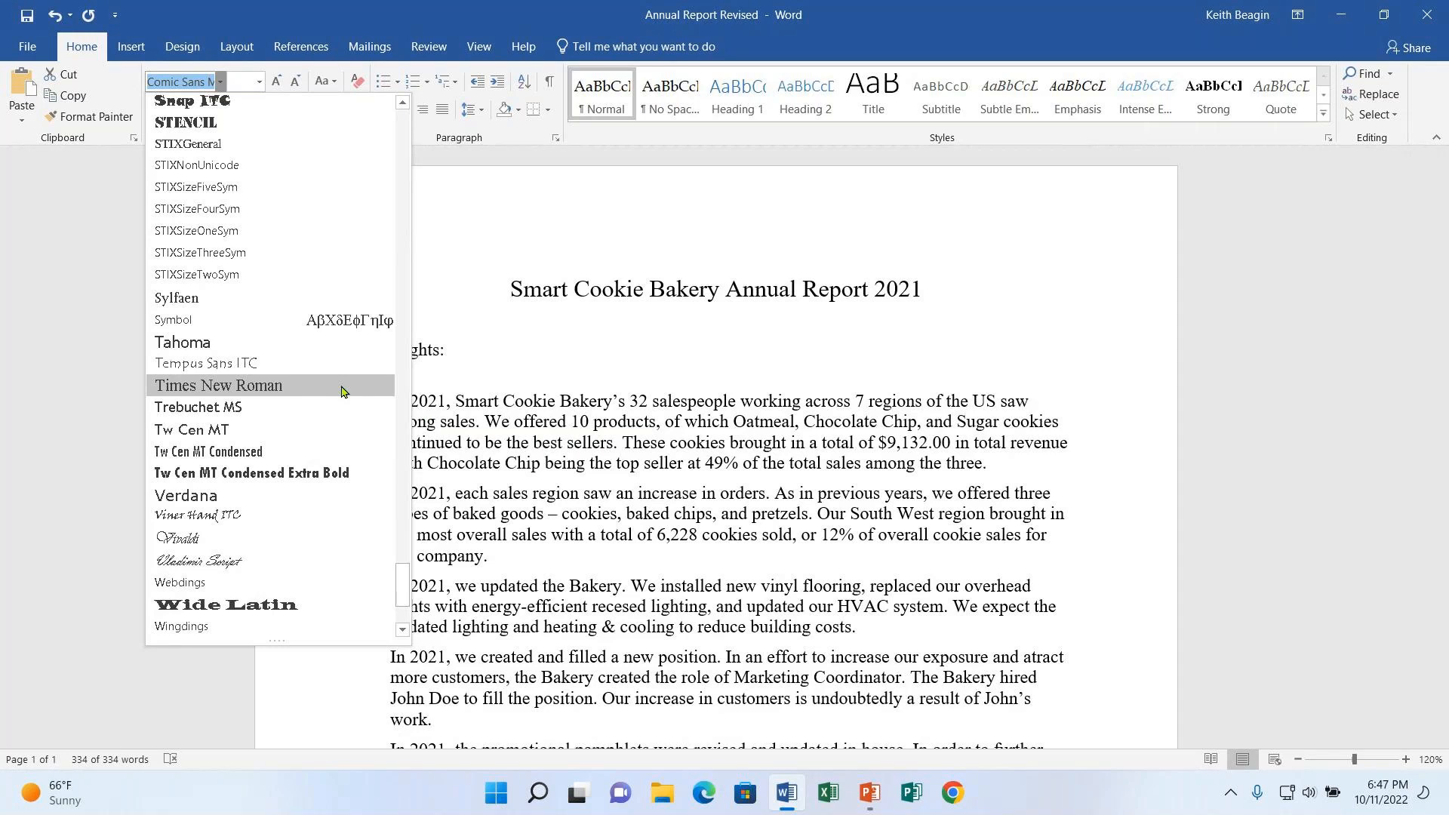
left_click(341, 391)
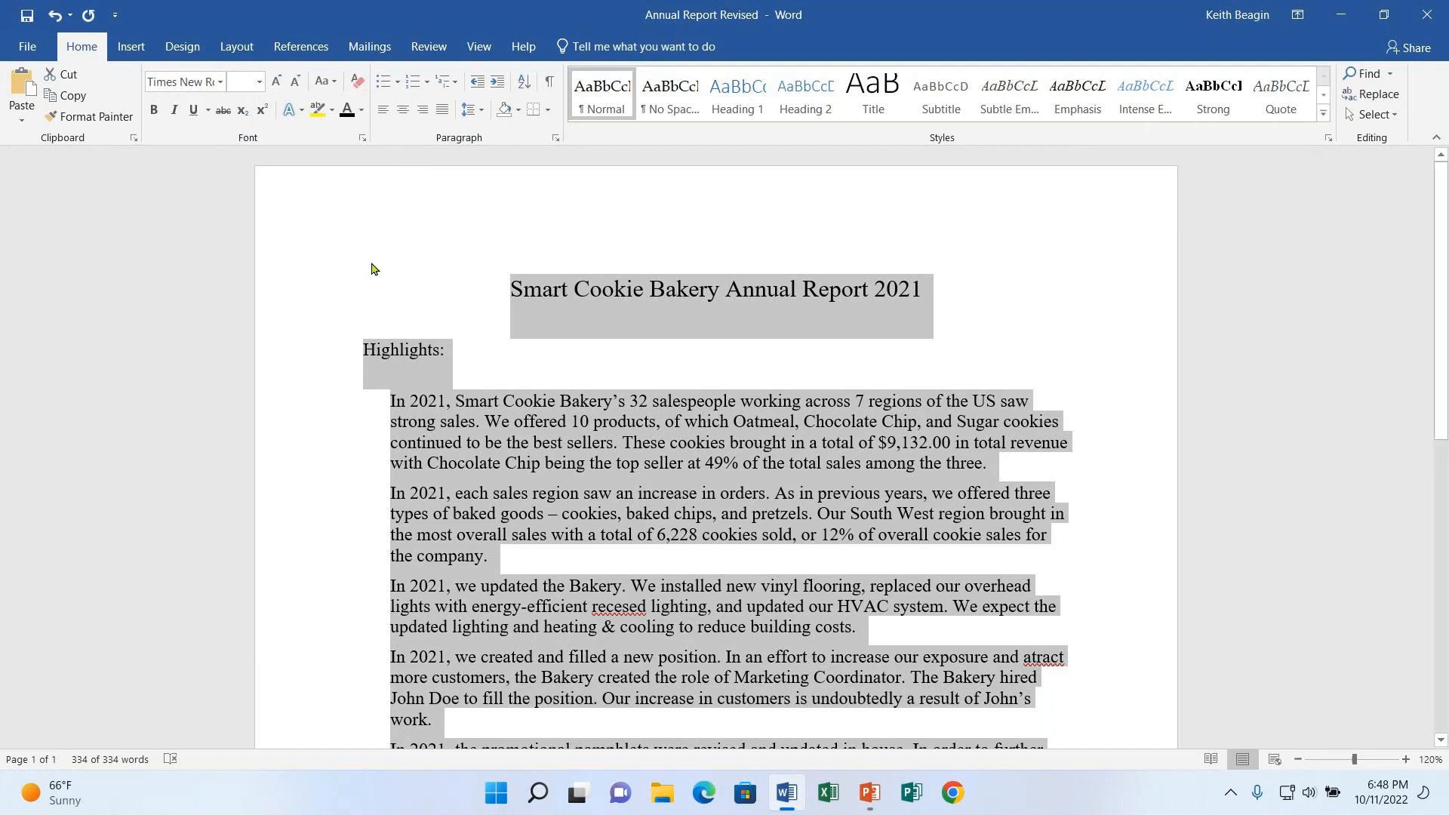
left_click(453, 278)
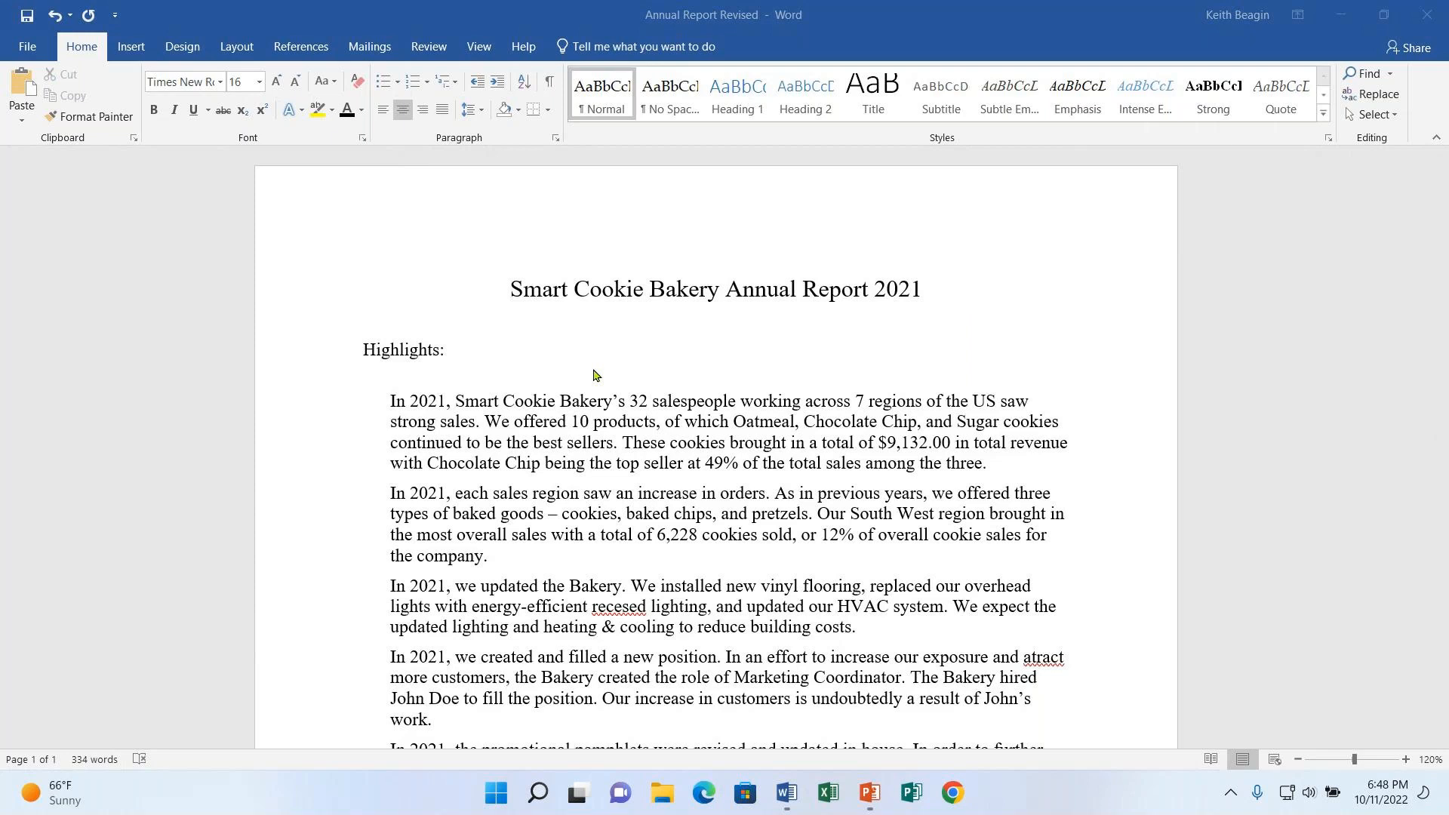
left_click(549, 294)
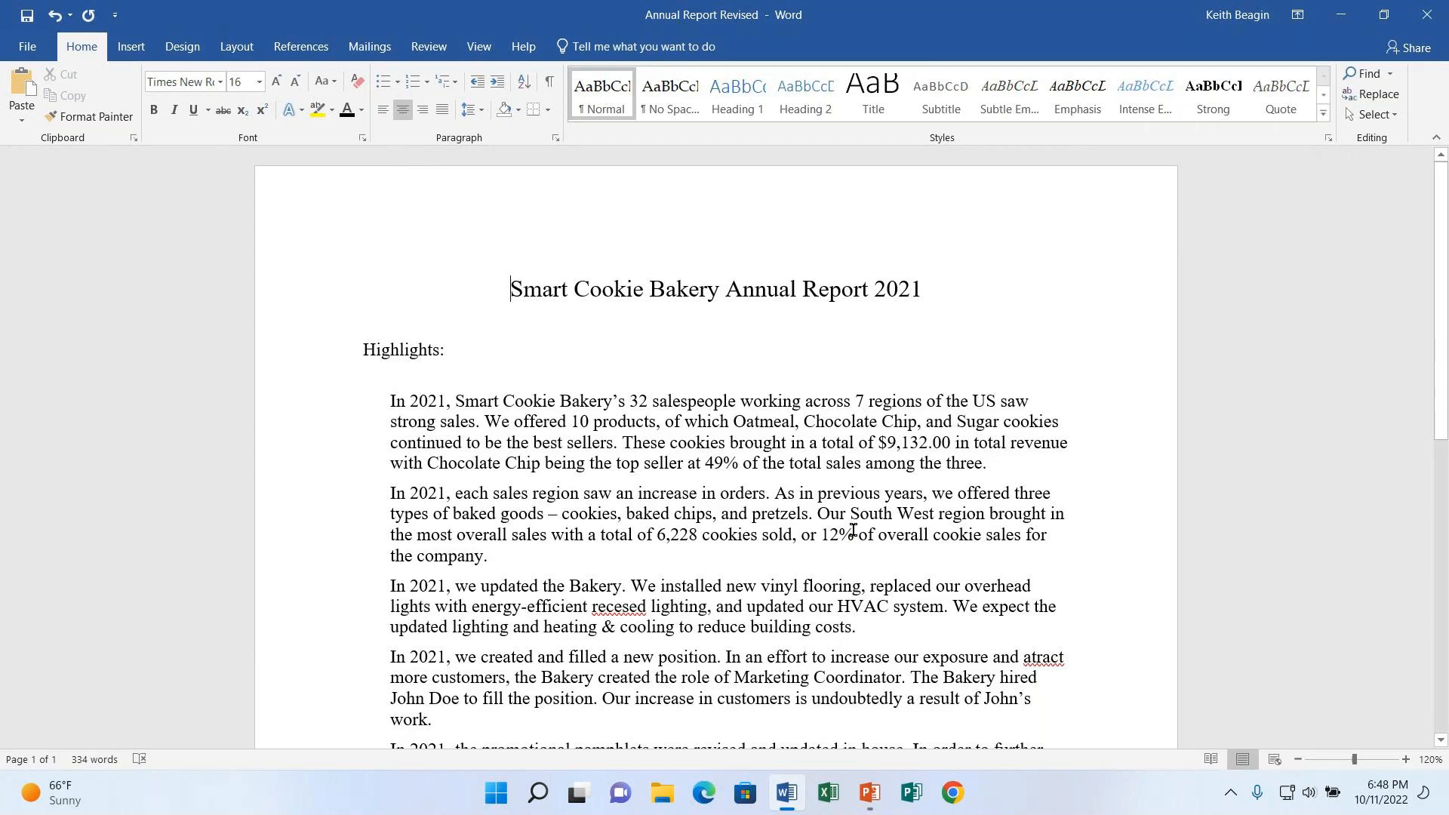
Try selecting the body paragraphs, the Highlights line and part of the text separately, and clear the selection.
scroll(853, 531, "down", 3)
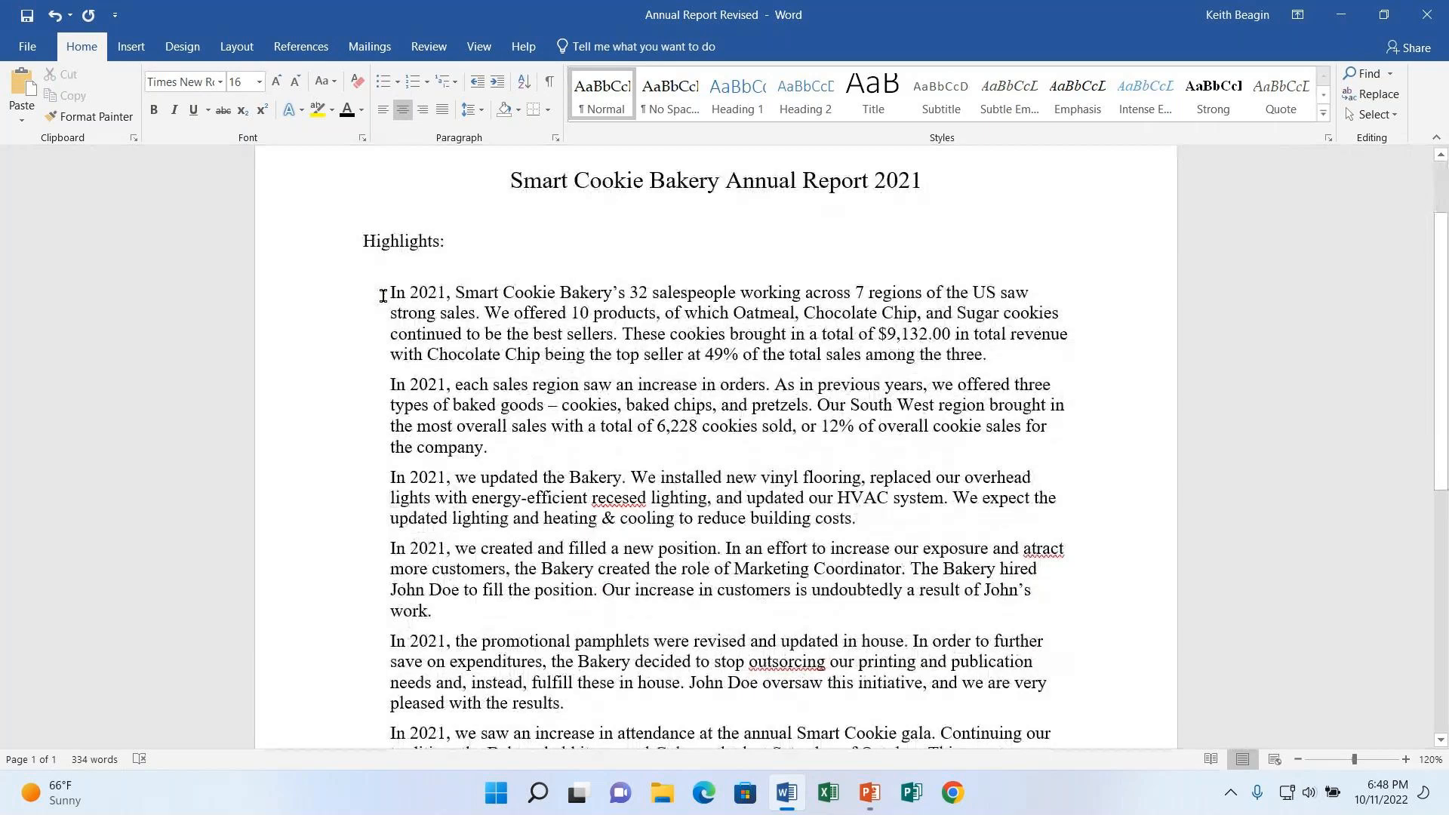
left_click_drag(389, 294, 1004, 683)
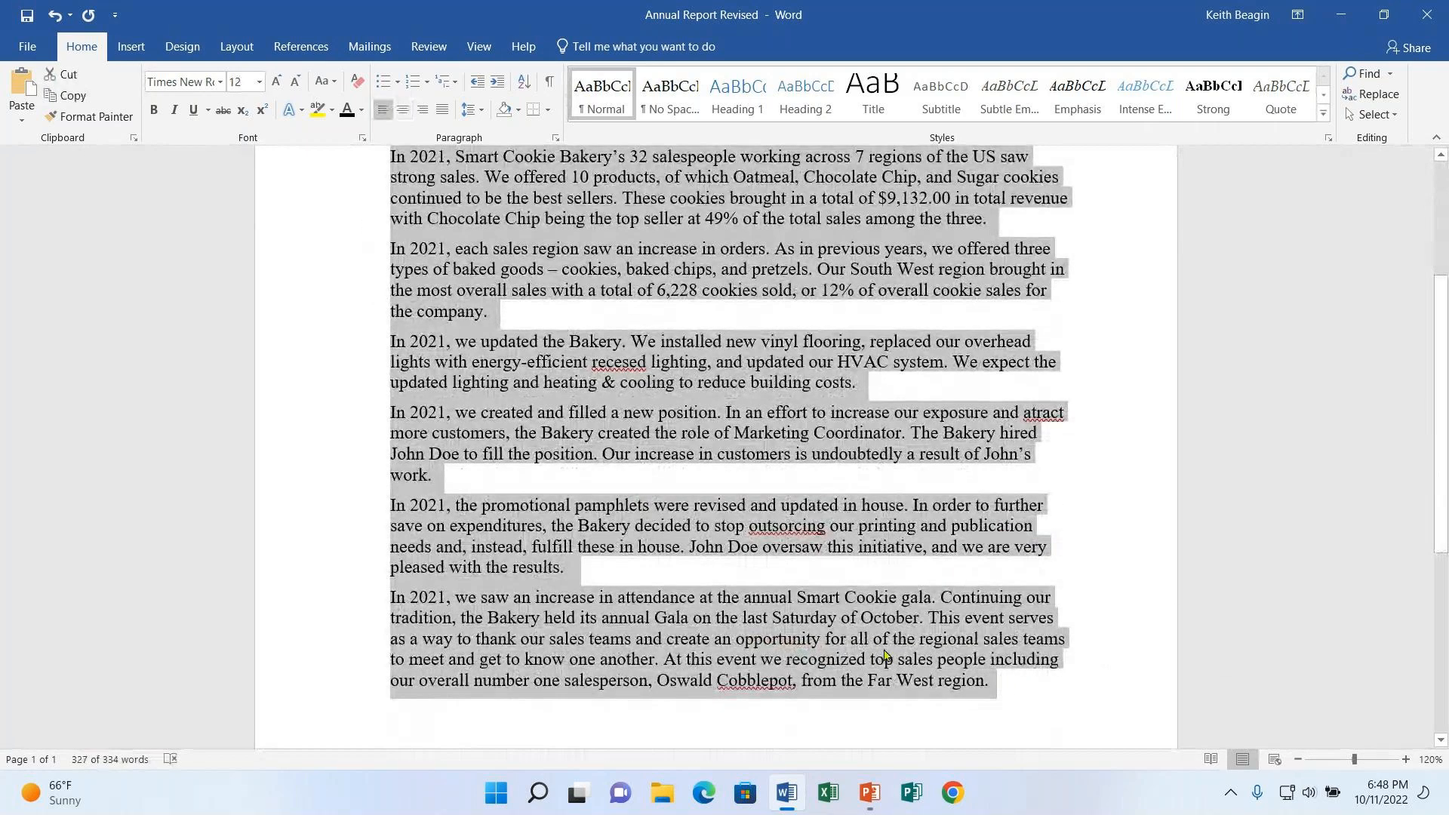
scroll(885, 655, "up", 5)
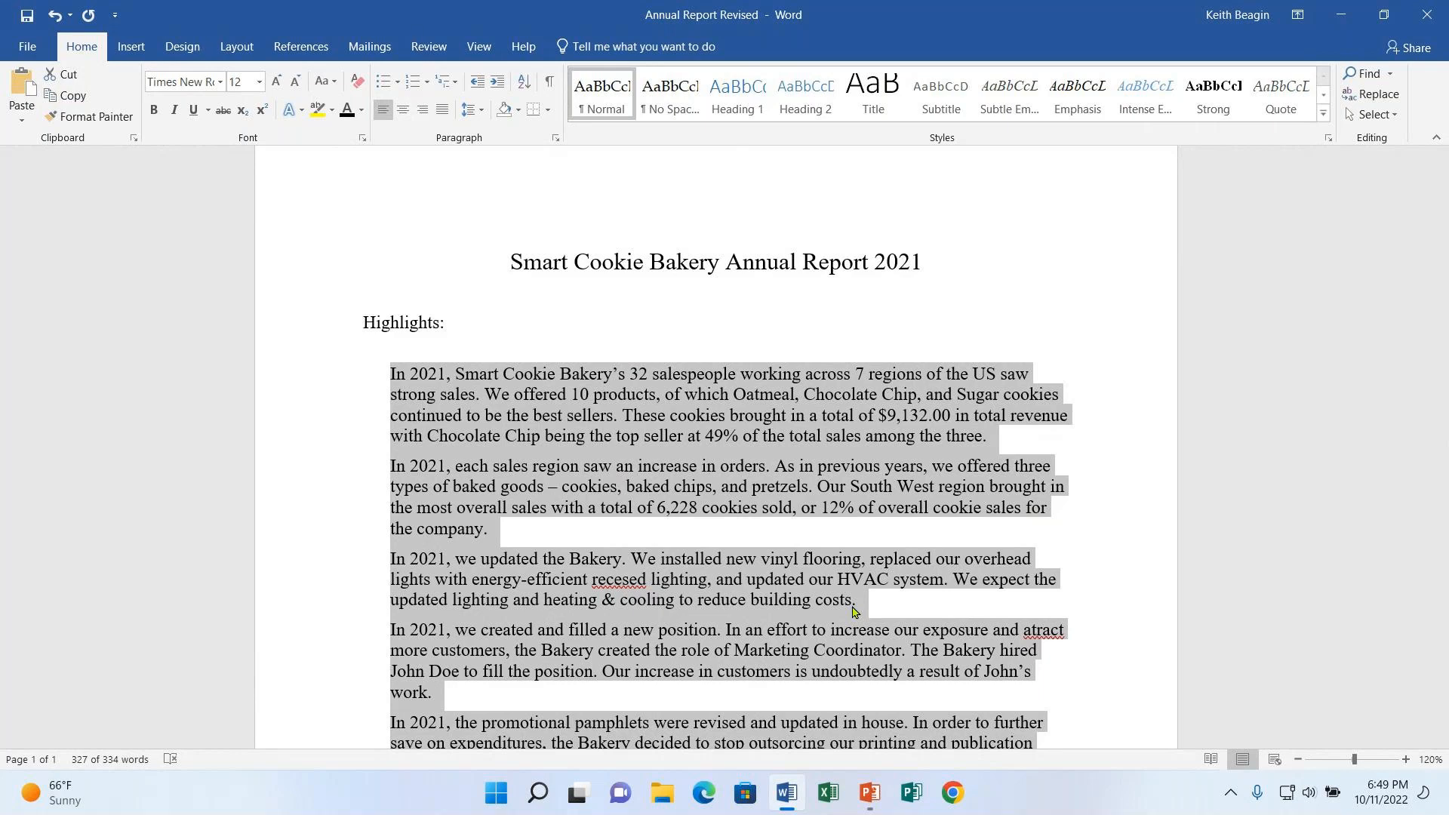
left_click(429, 375)
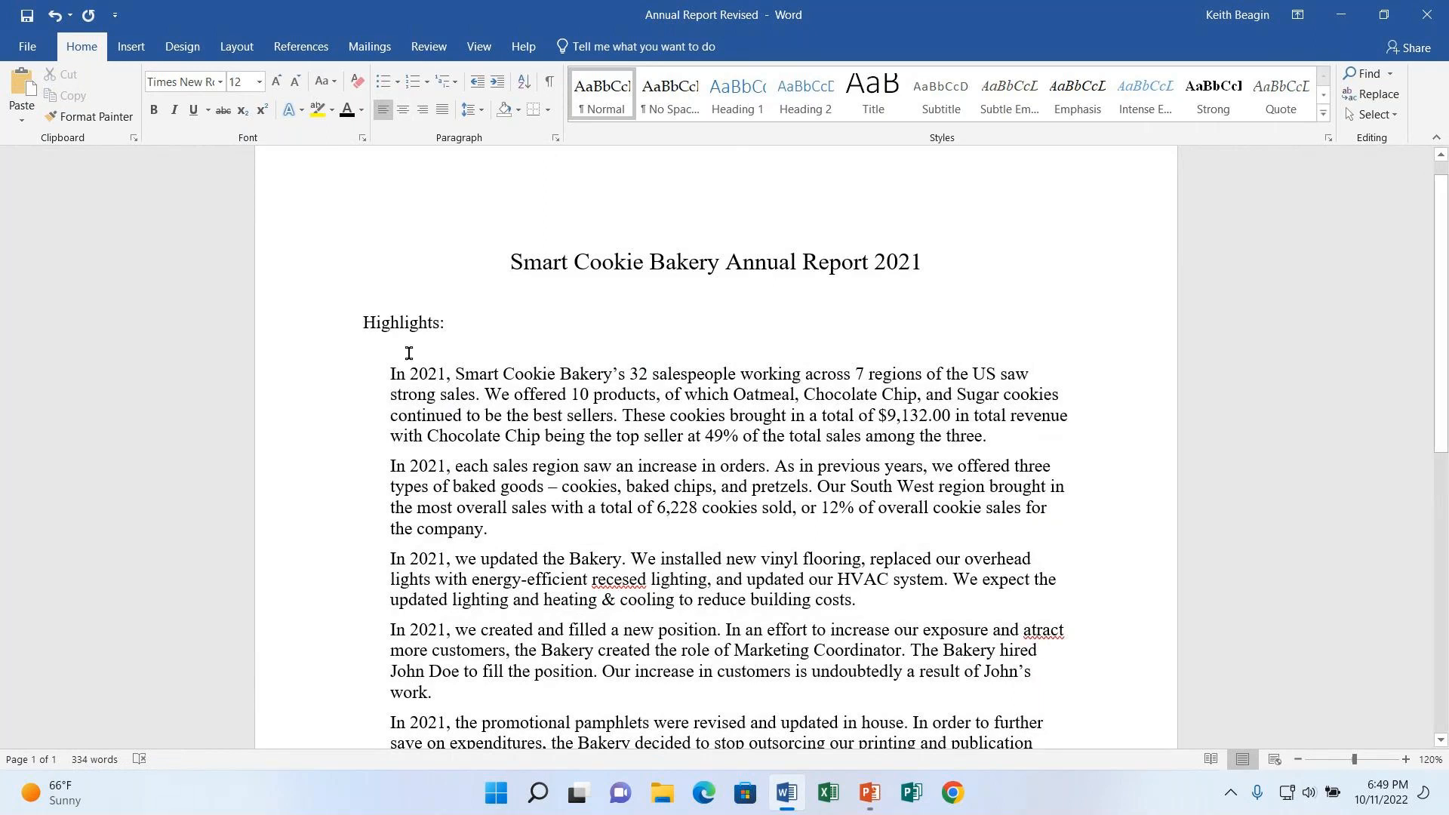
left_click_drag(507, 262, 567, 264)
left_click(353, 322)
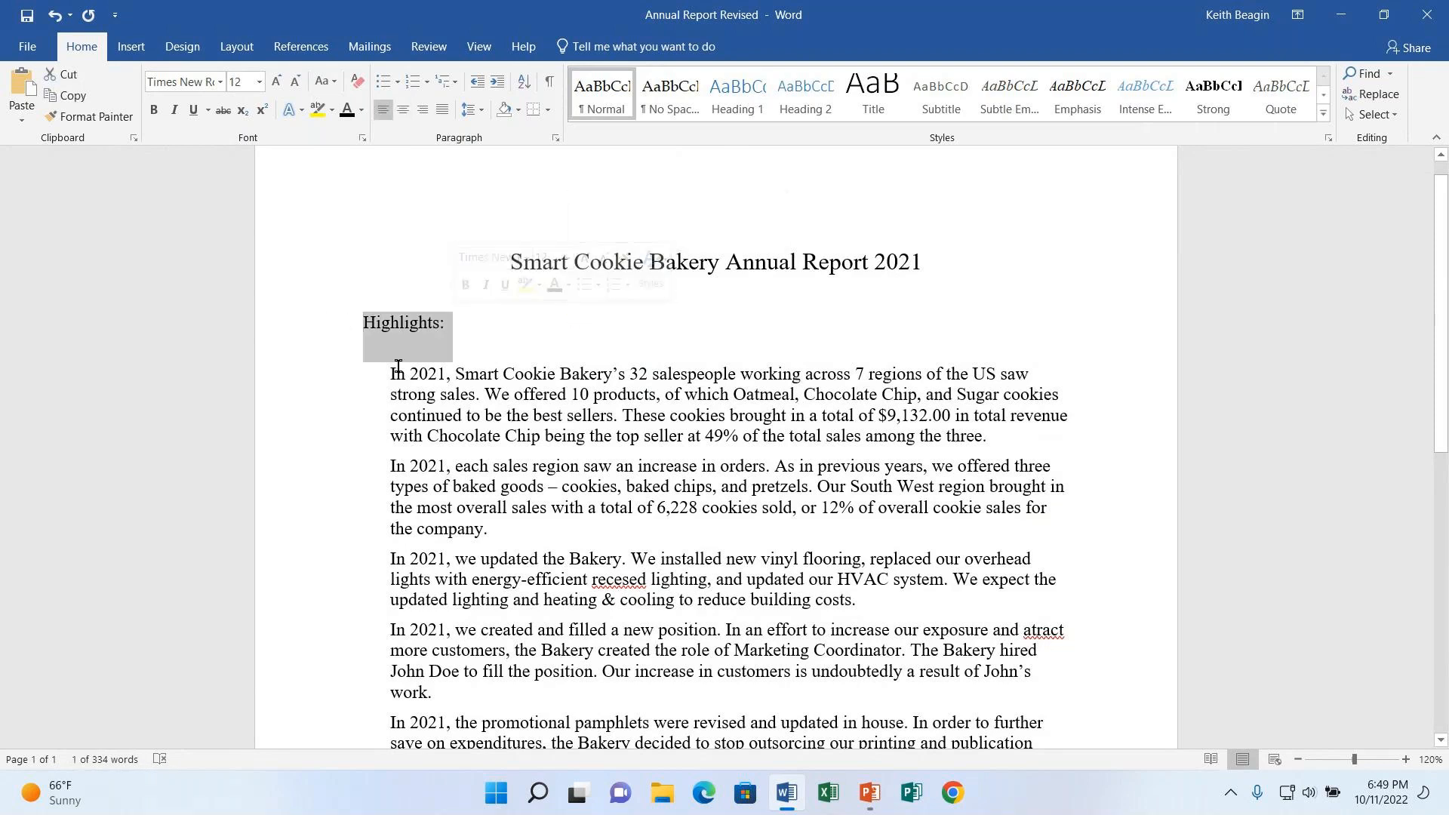
left_click_drag(390, 373, 1159, 542)
left_click(602, 394)
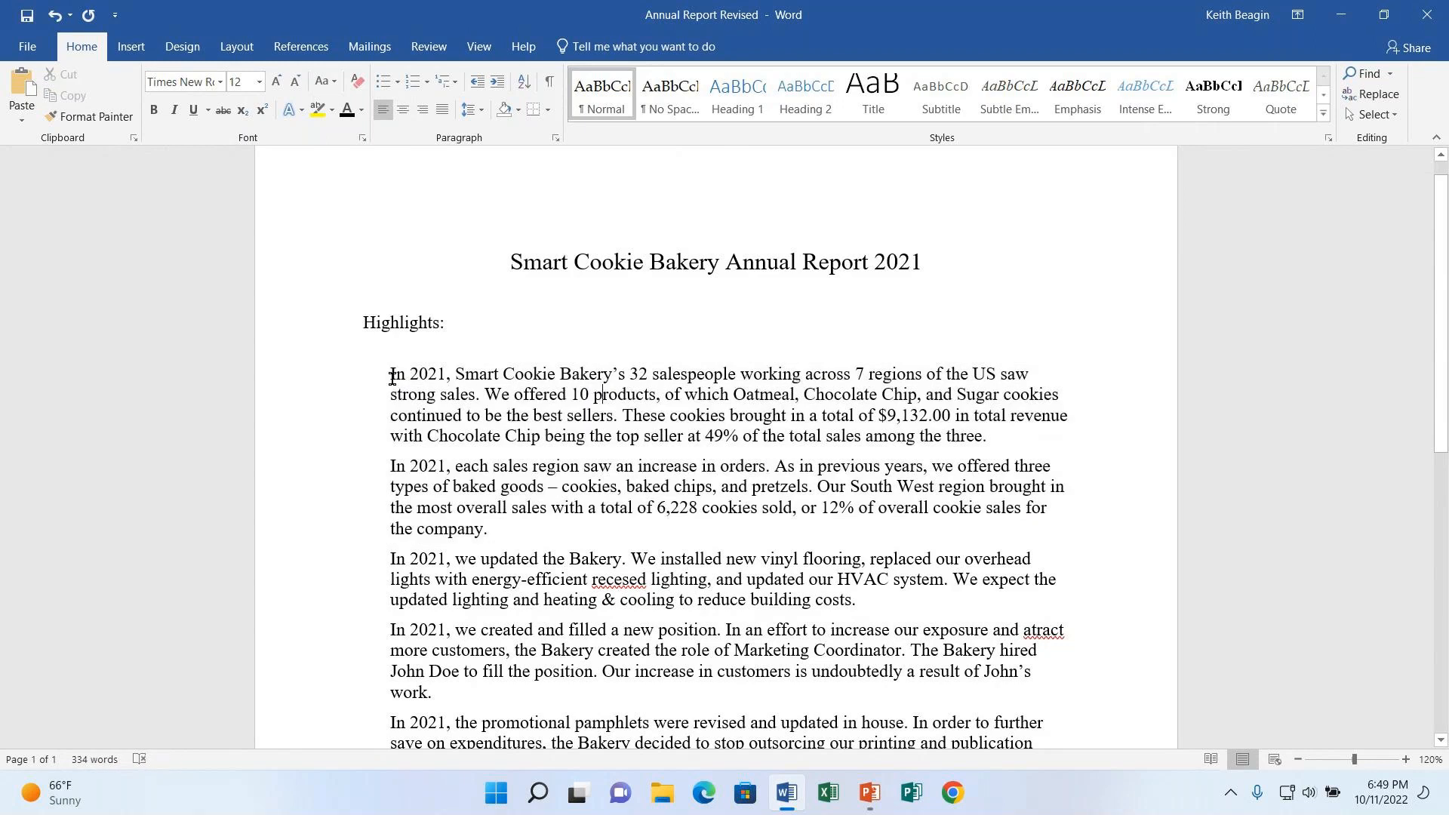
Format all six body paragraphs below the Highlights line as a bulleted list with solid round bullets.
left_click_drag(388, 375, 1052, 375)
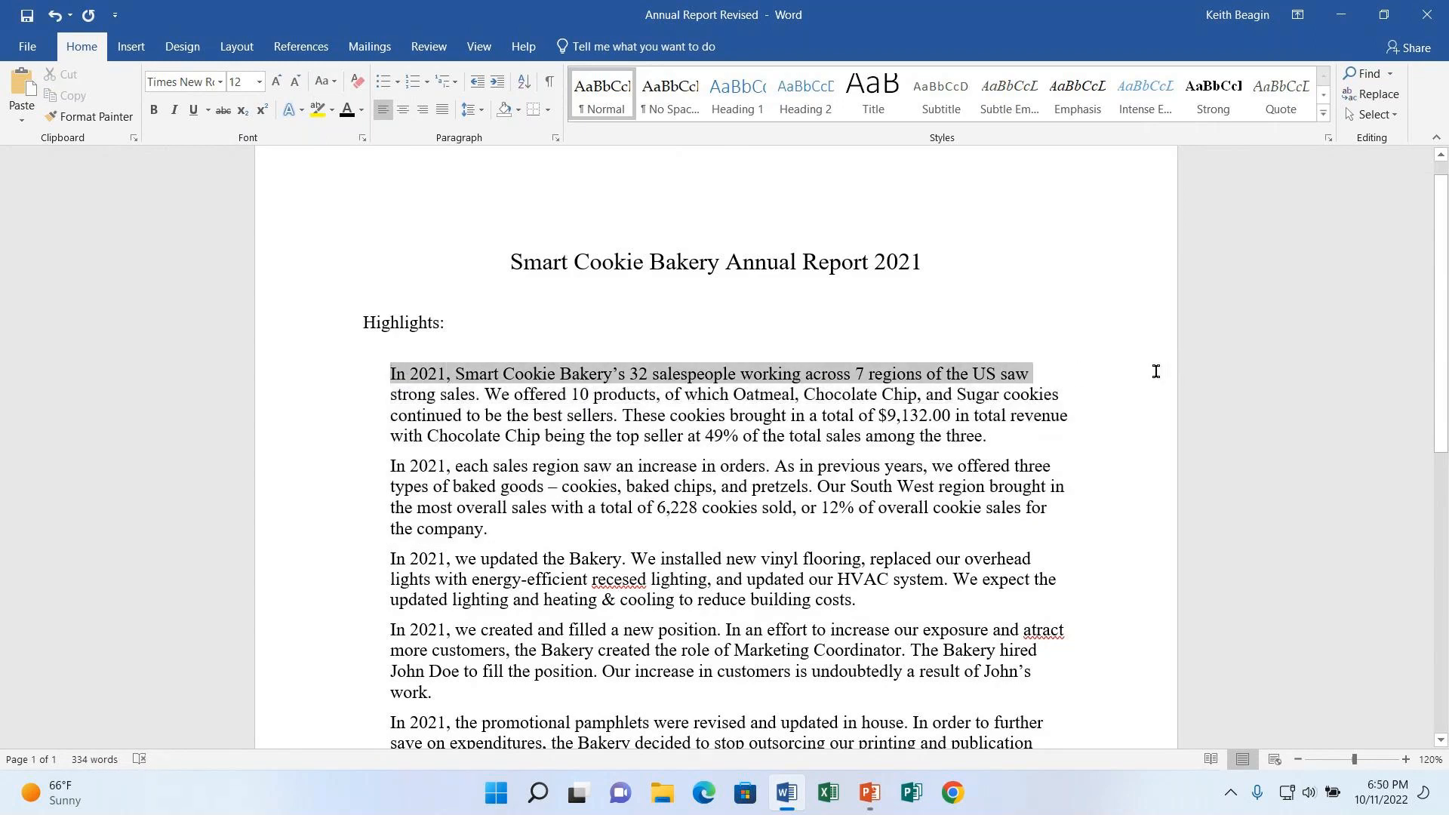
left_click_drag(1139, 399, 1020, 554)
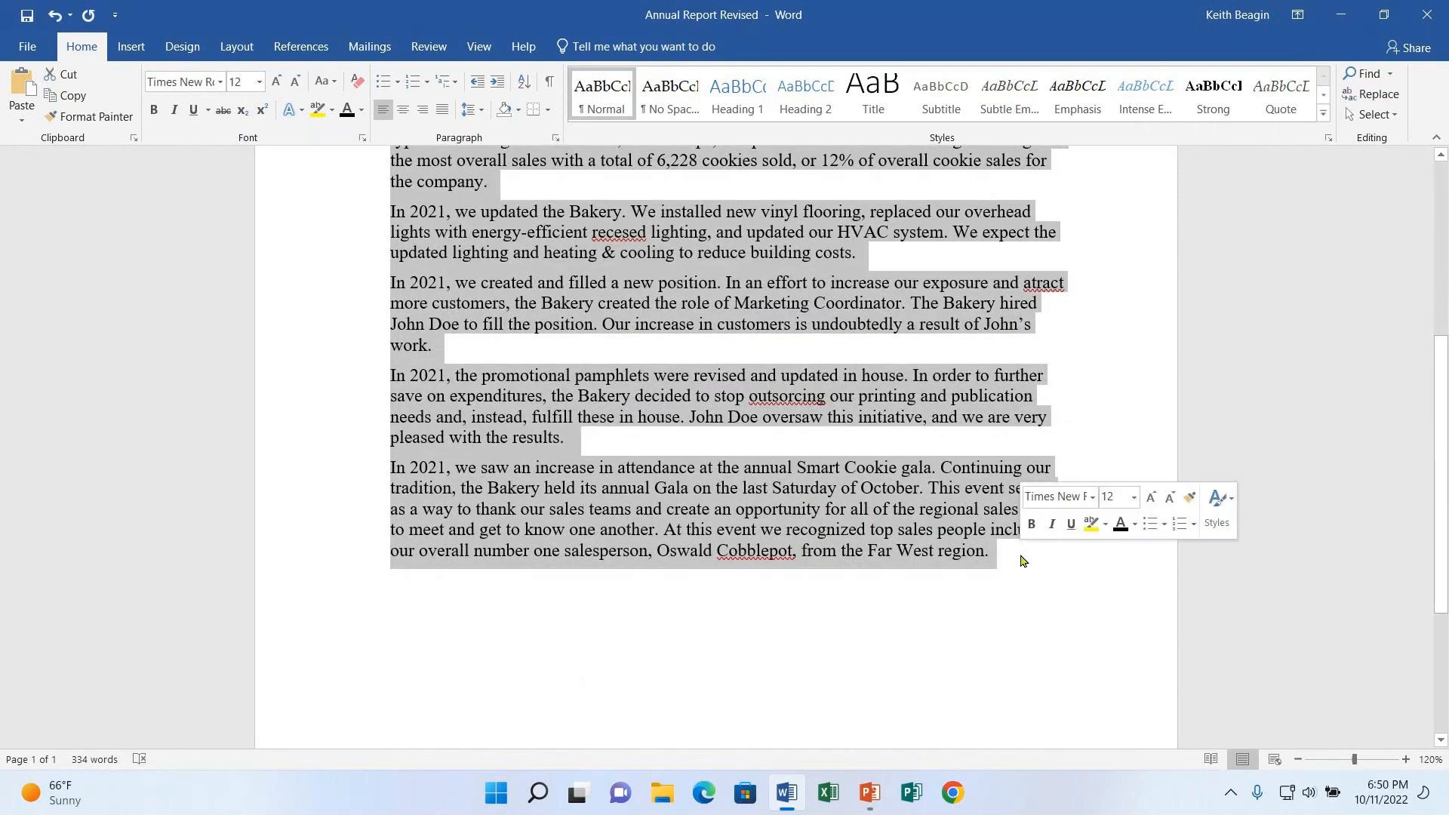
left_click(1406, 760)
left_click(1406, 760)
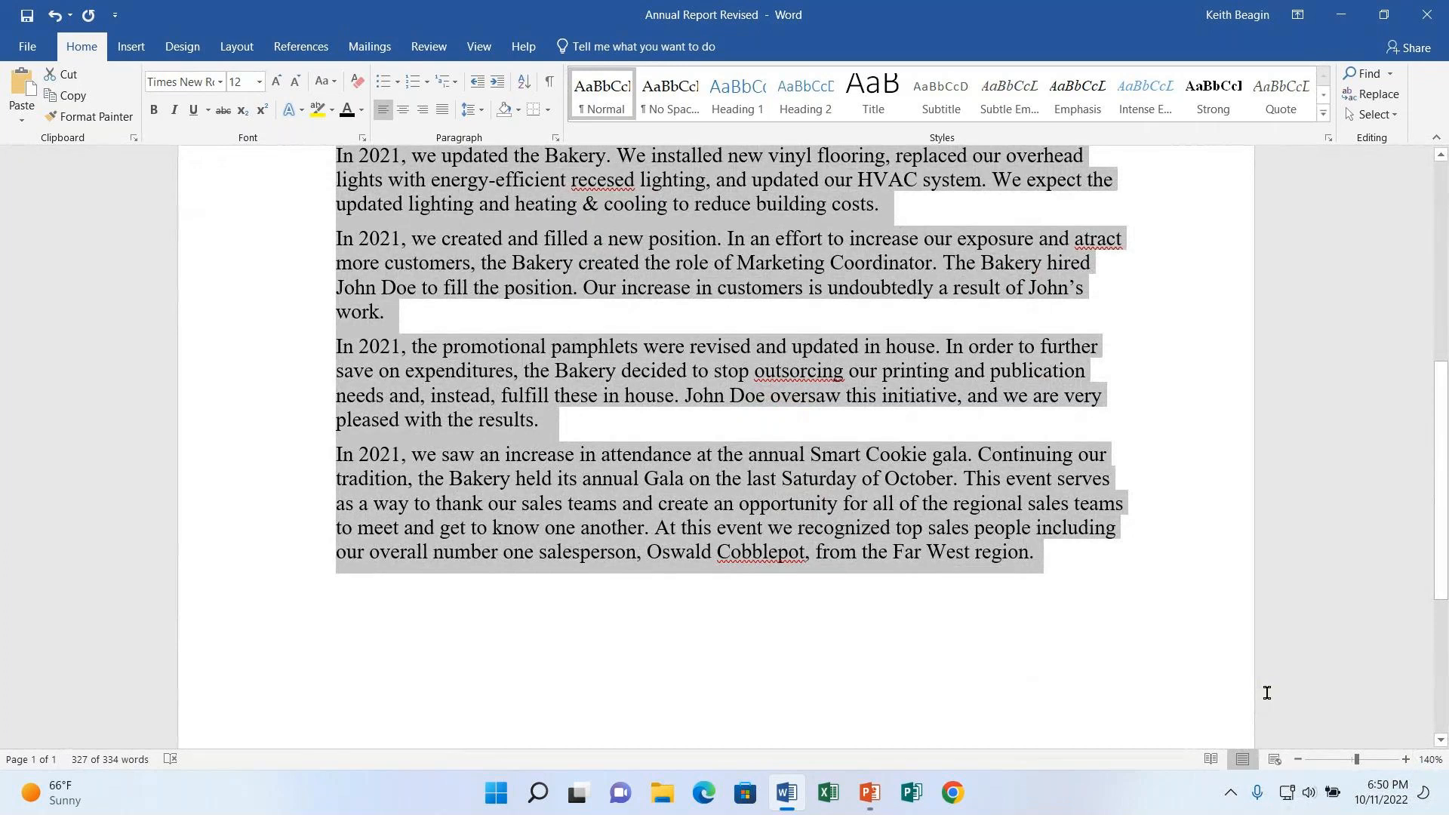
scroll(1126, 499, "up", 4)
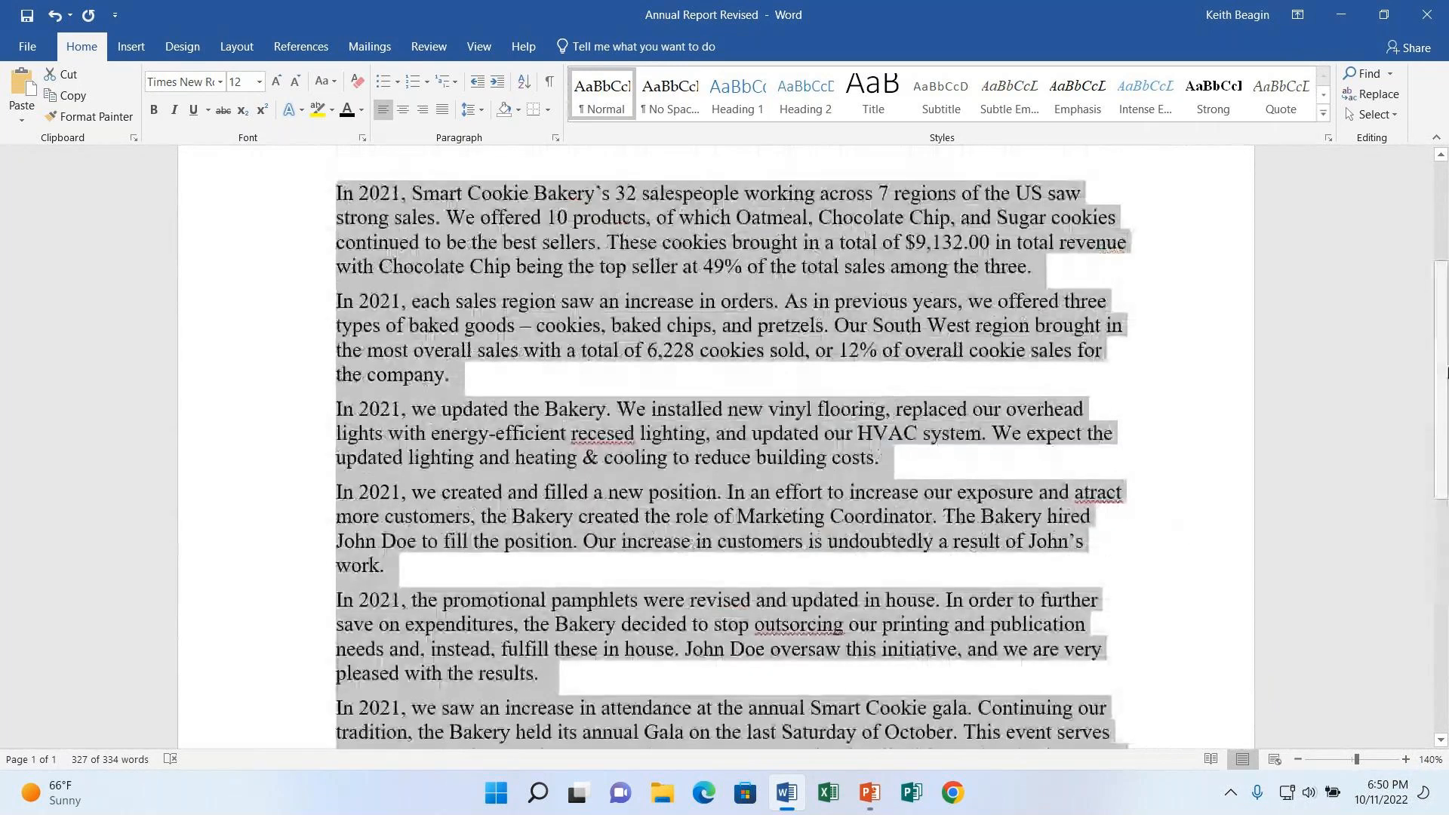
scroll(1445, 317, "up", 4)
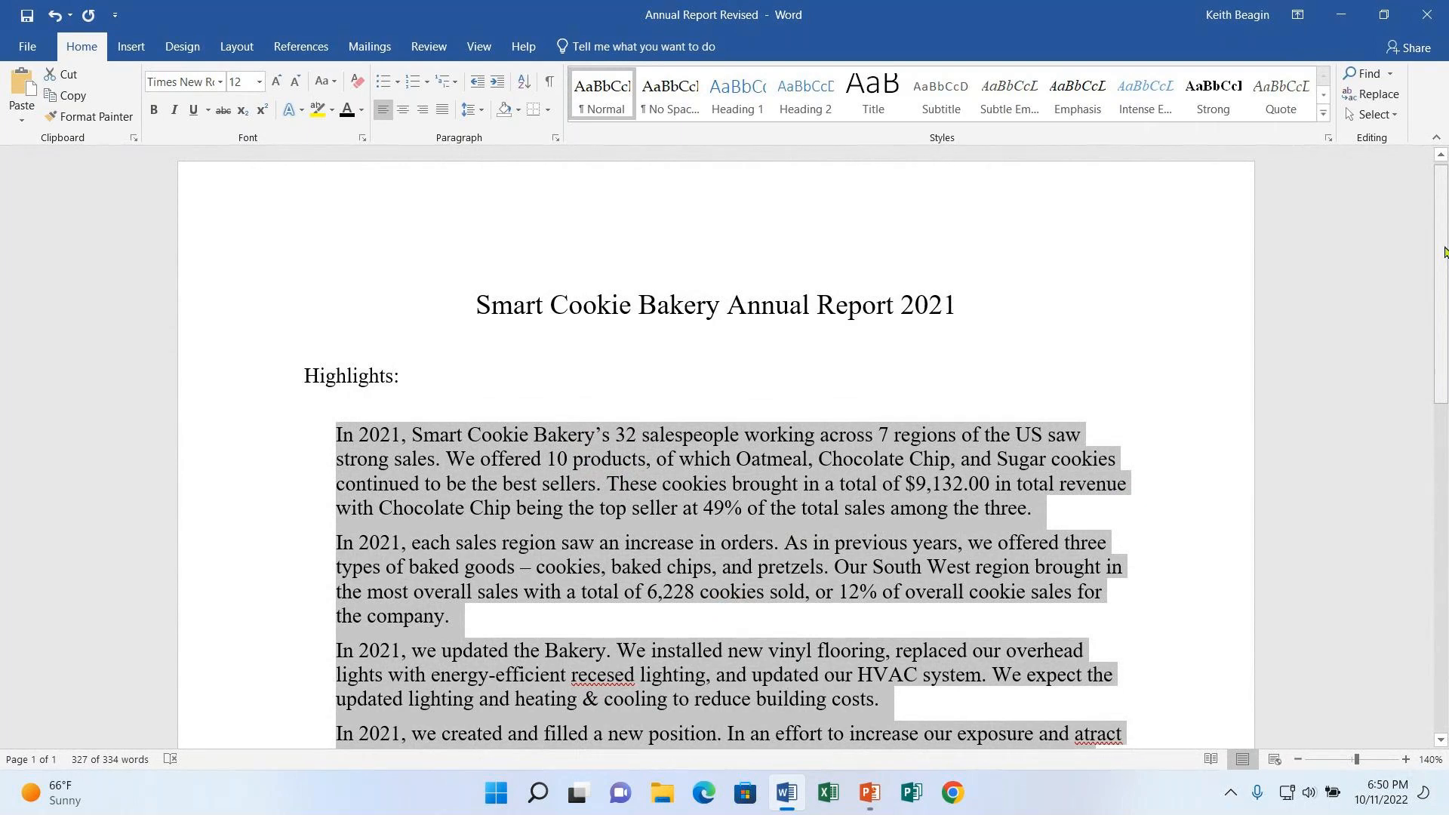
left_click(389, 450)
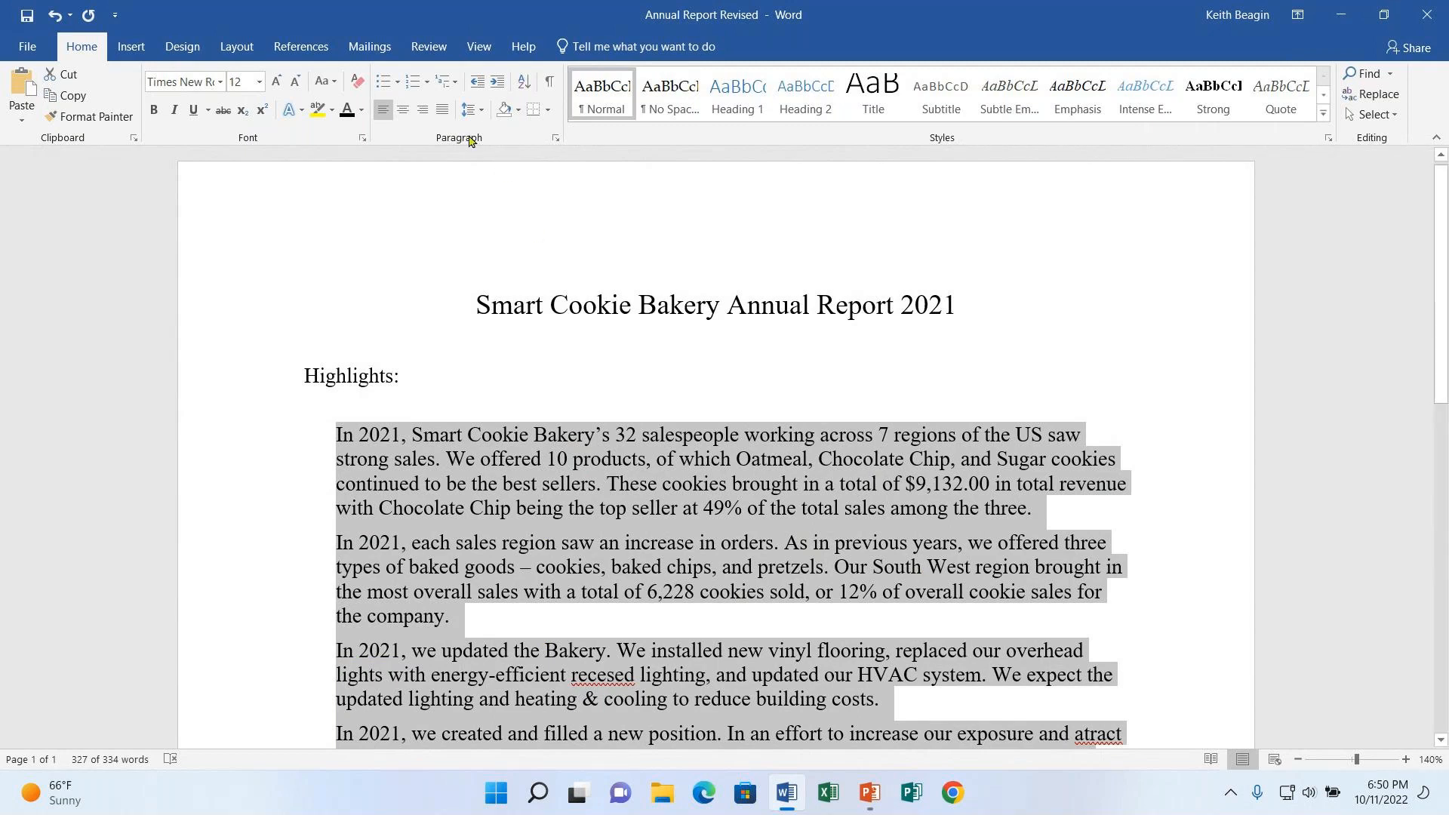
left_click(383, 83)
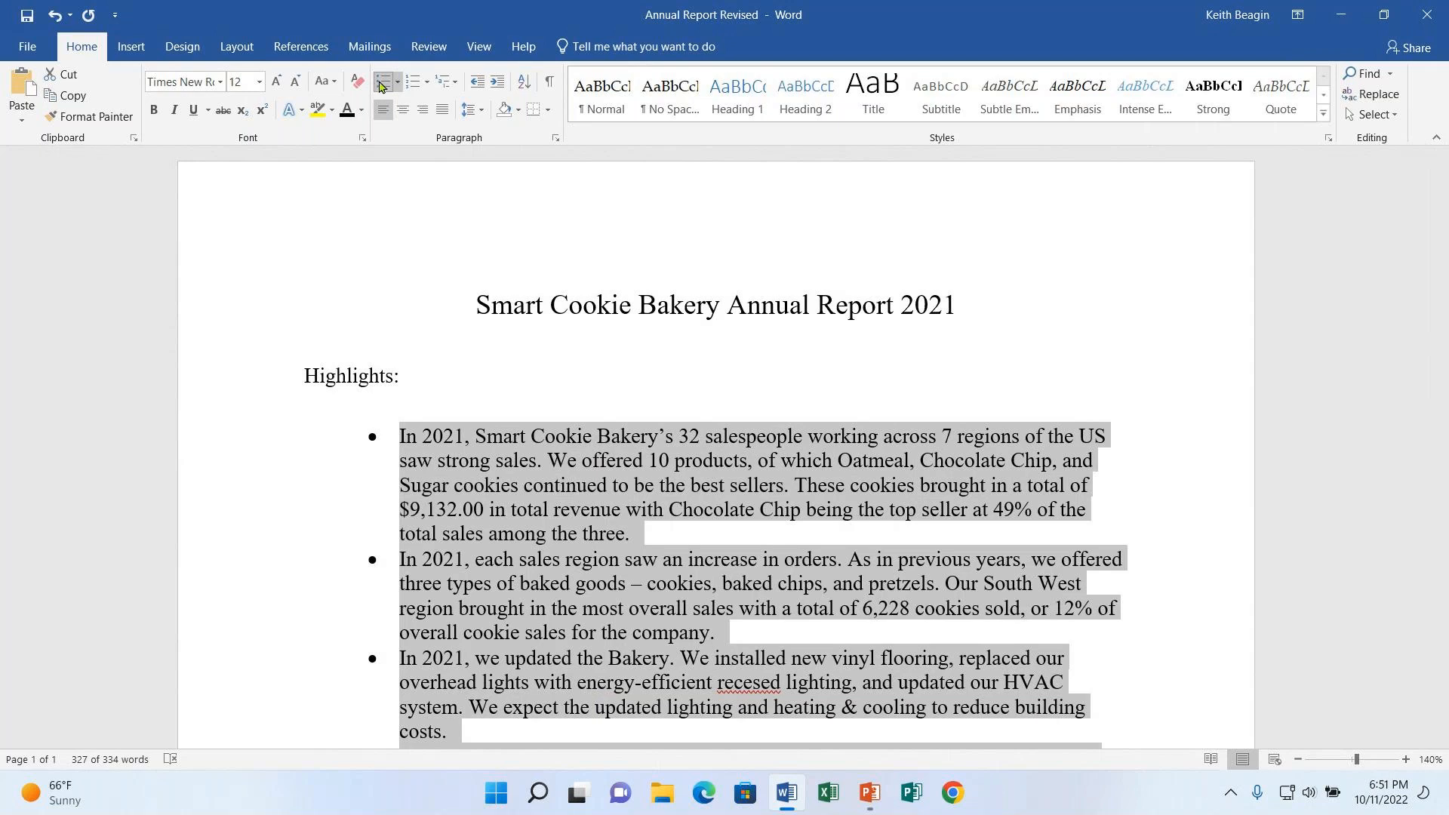
left_click(398, 85)
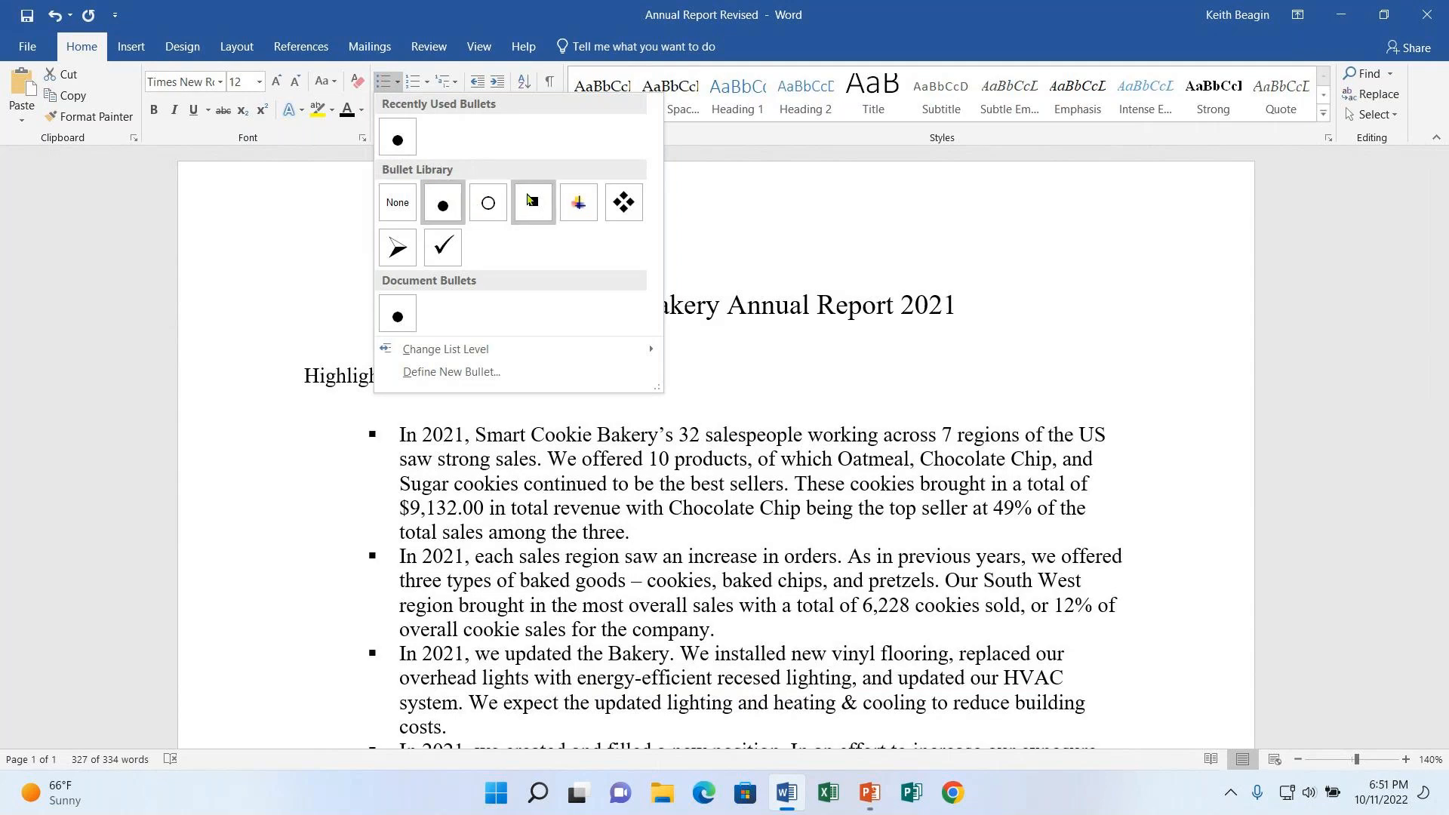
left_click(444, 205)
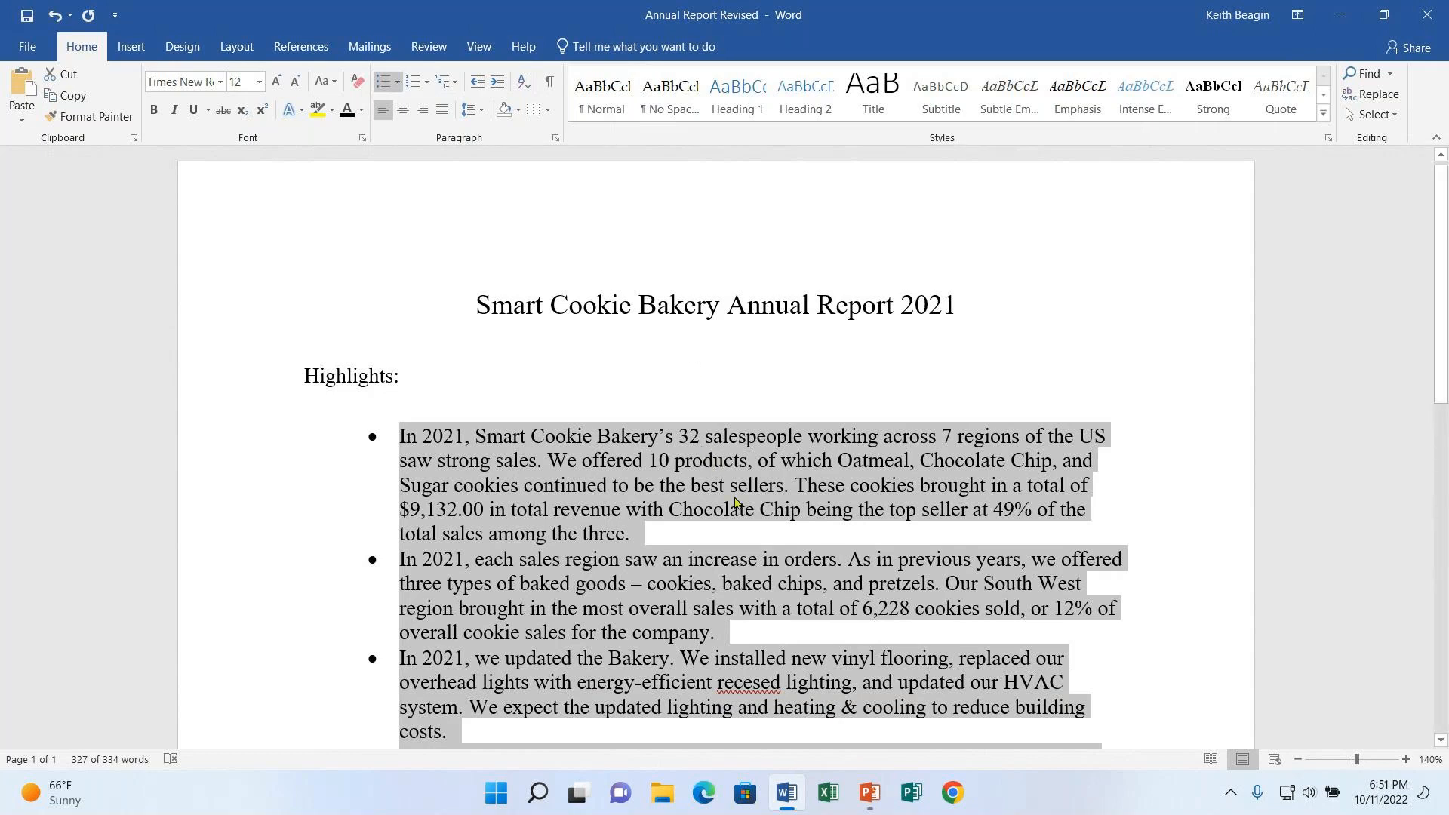
Insert an empty bullet after the third bulleted paragraph, the one about updating the Bakery.
scroll(713, 469, "down", 3)
scroll(797, 556, "up", 1)
scroll(796, 557, "up", 2)
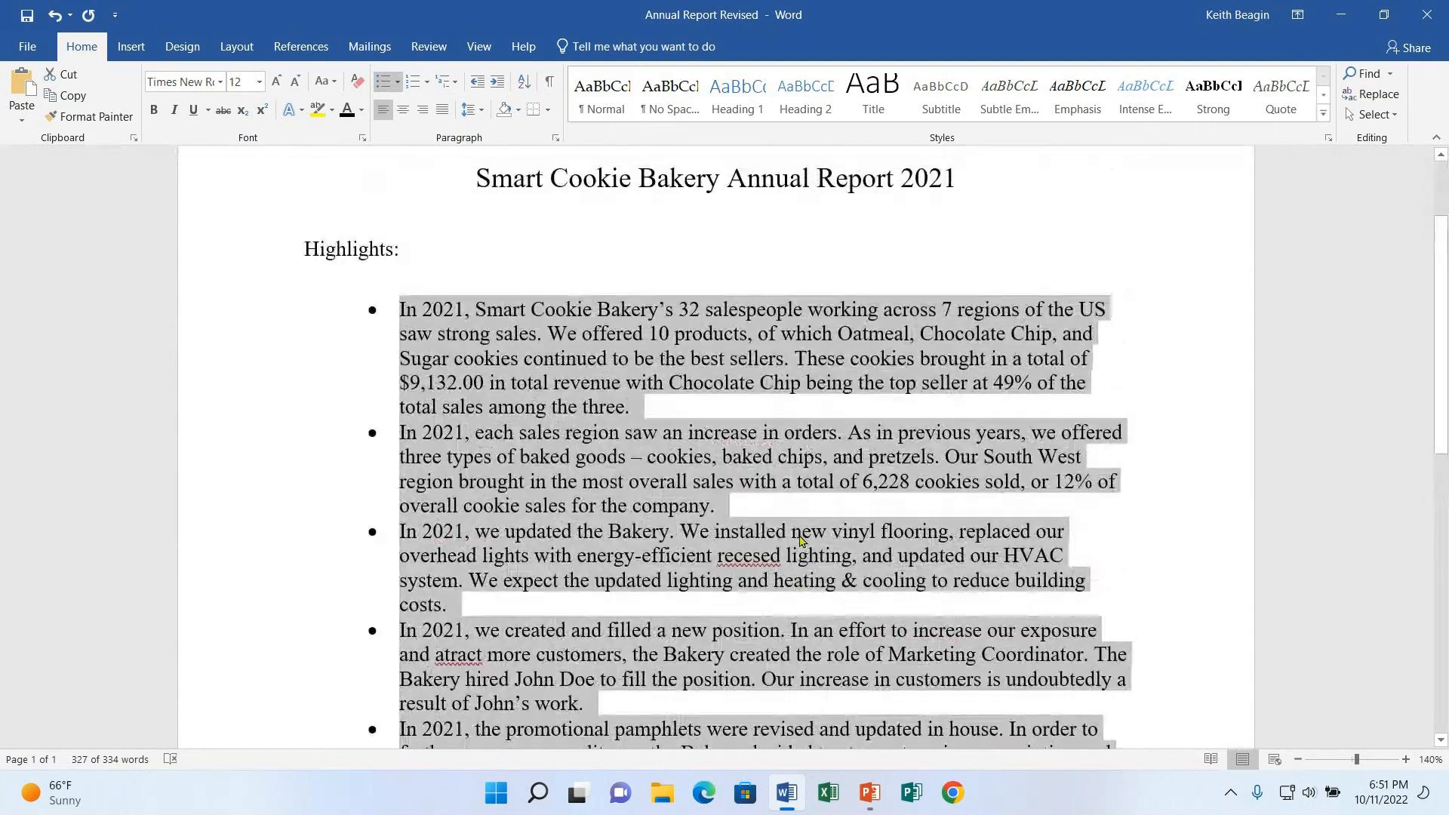
scroll(794, 551, "down", 3)
left_click(794, 551)
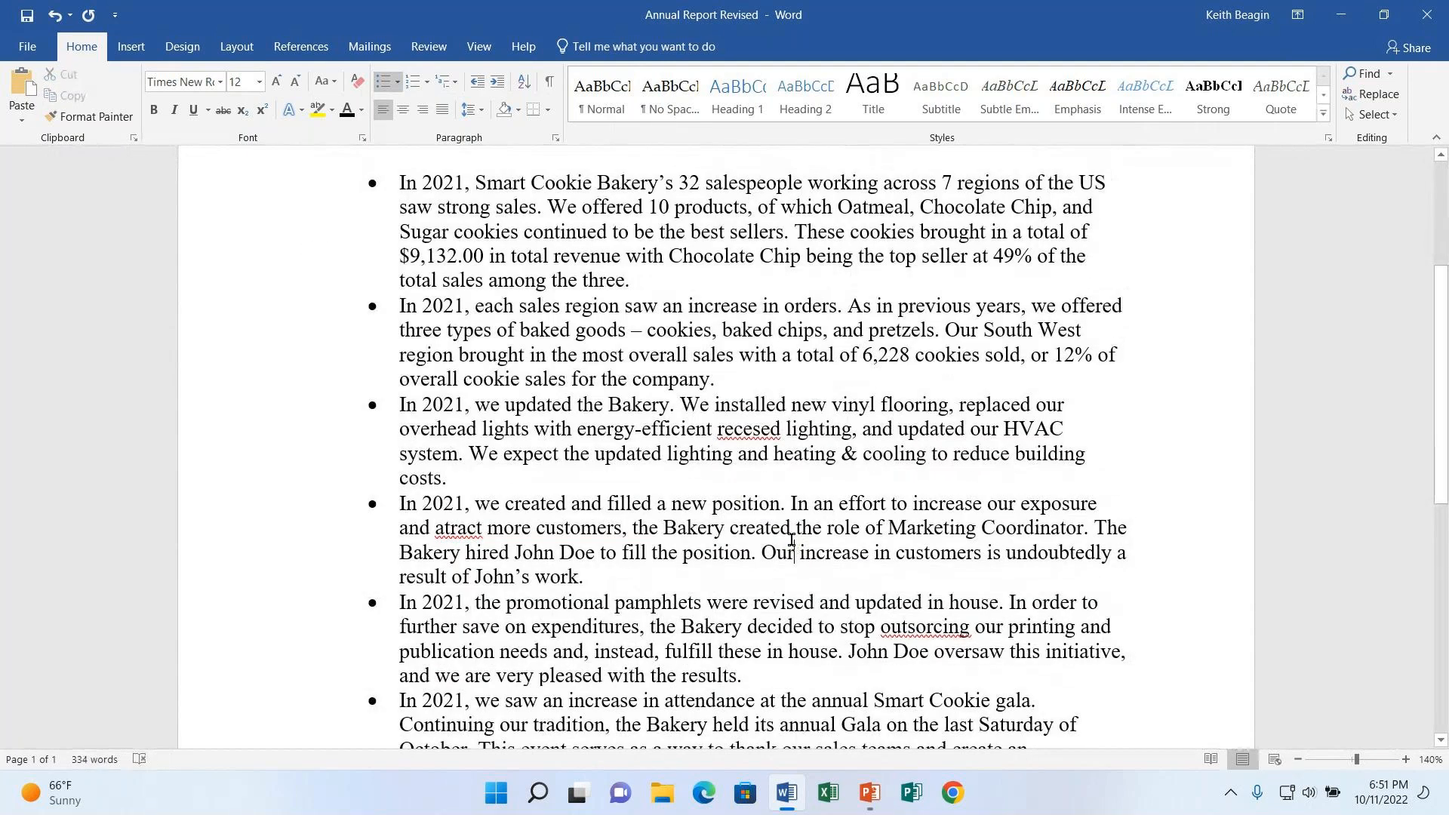
left_click(486, 479)
key("Return")
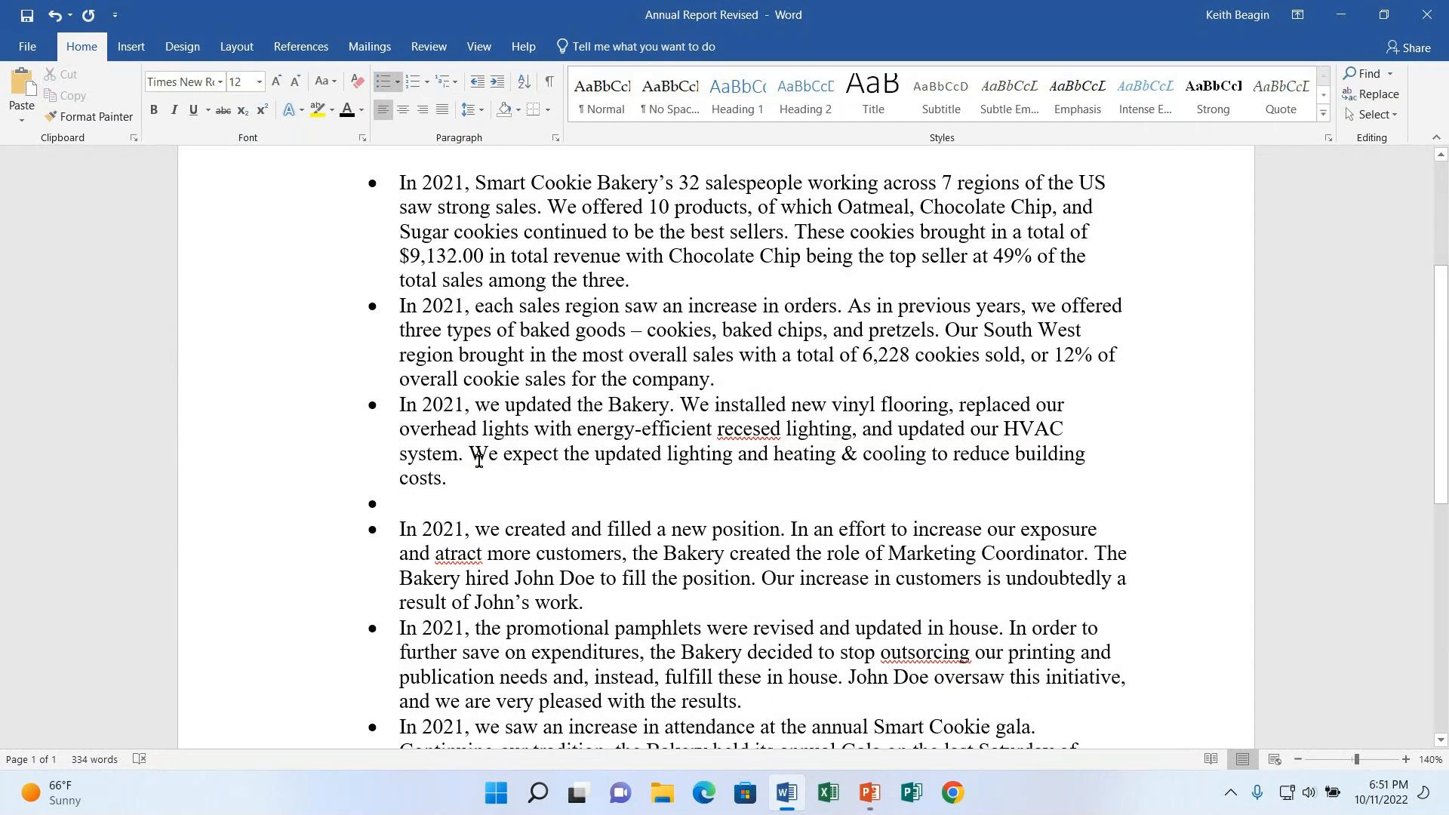
Undo the insertion of the empty bullet after the third bulleted paragraph.
left_click(54, 15)
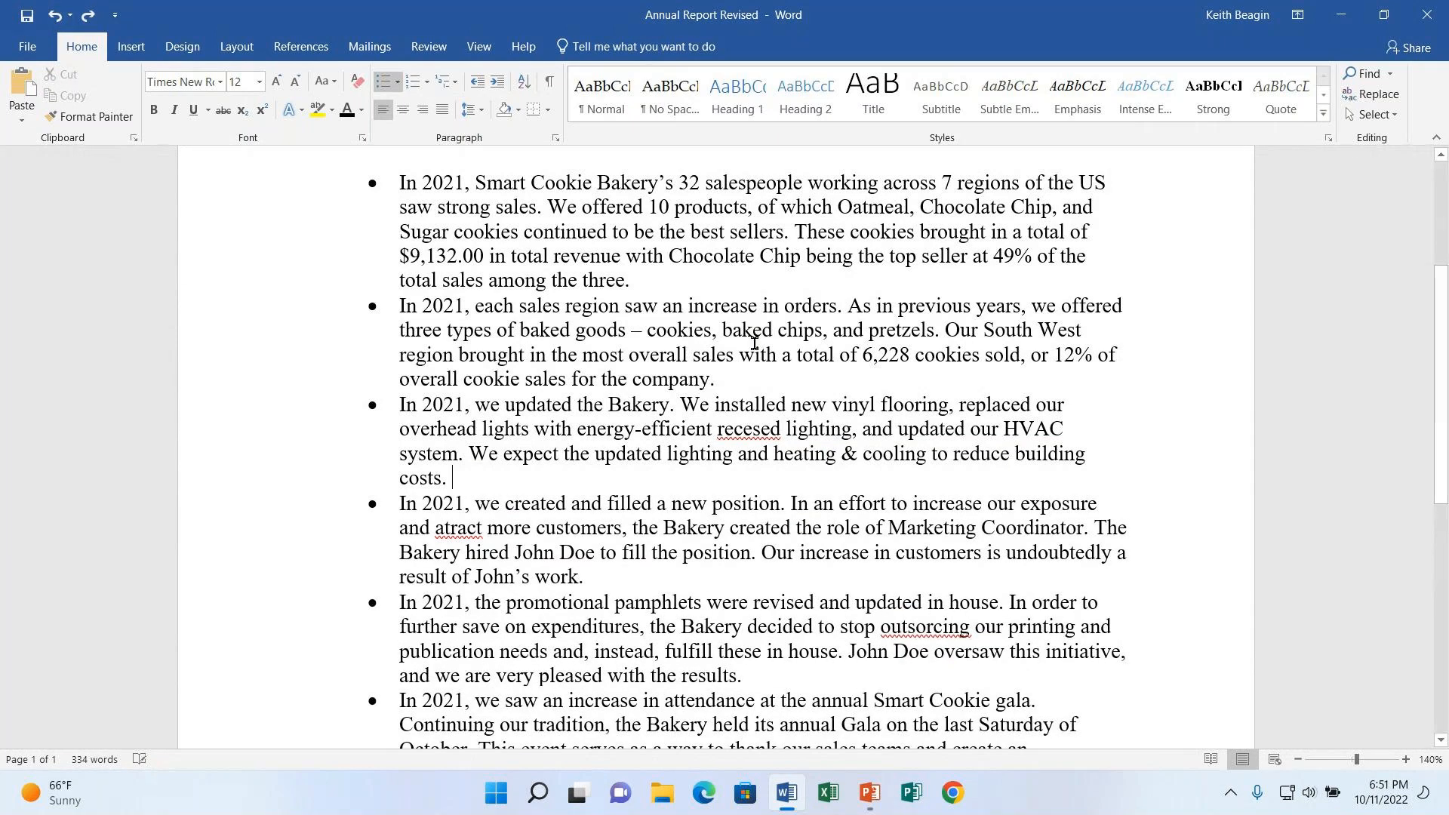
Try ending the bulleted list below the gala paragraph with an extra empty bullet, and remove the added line.
scroll(754, 342, "down", 5)
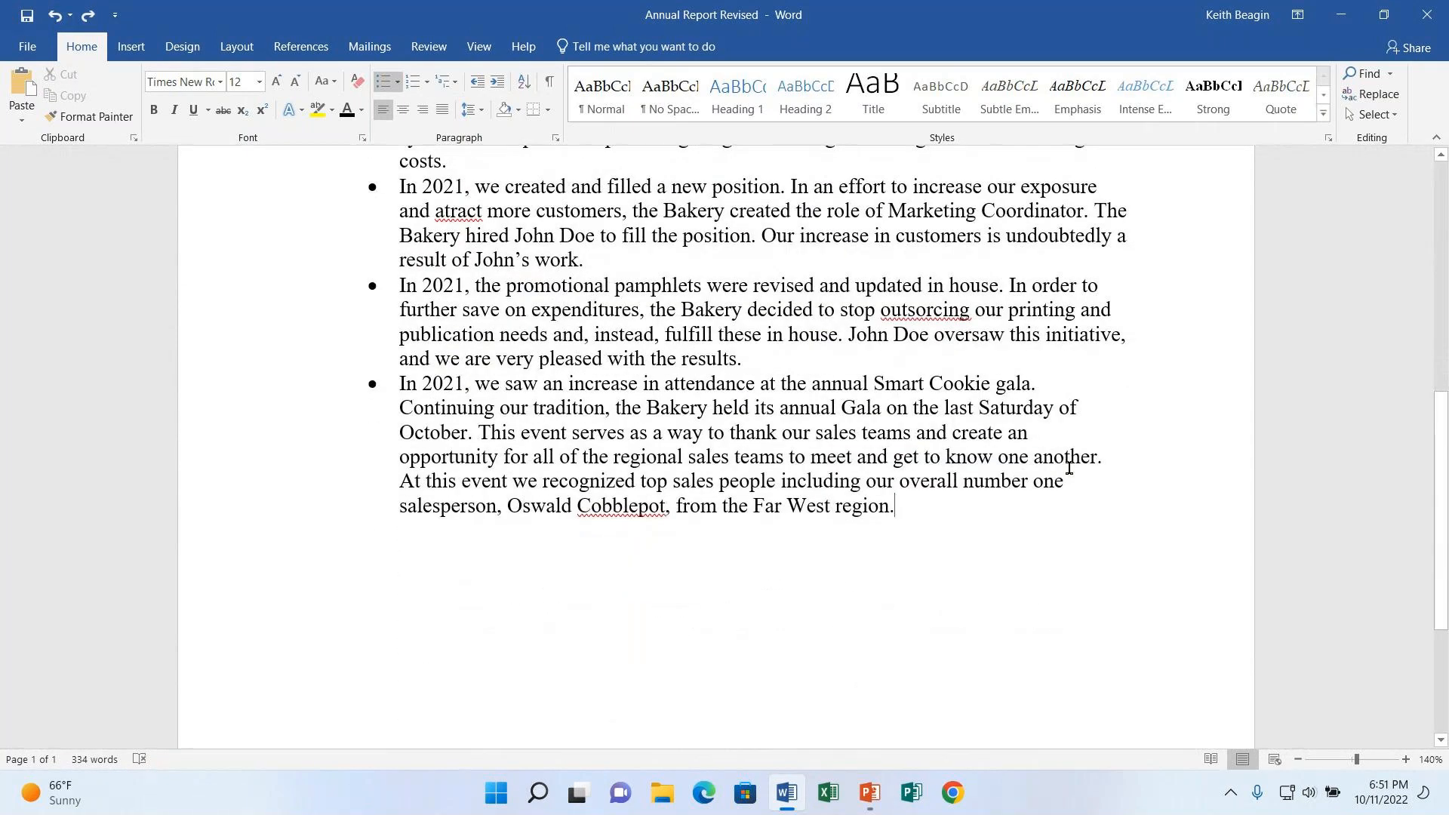
key("Return")
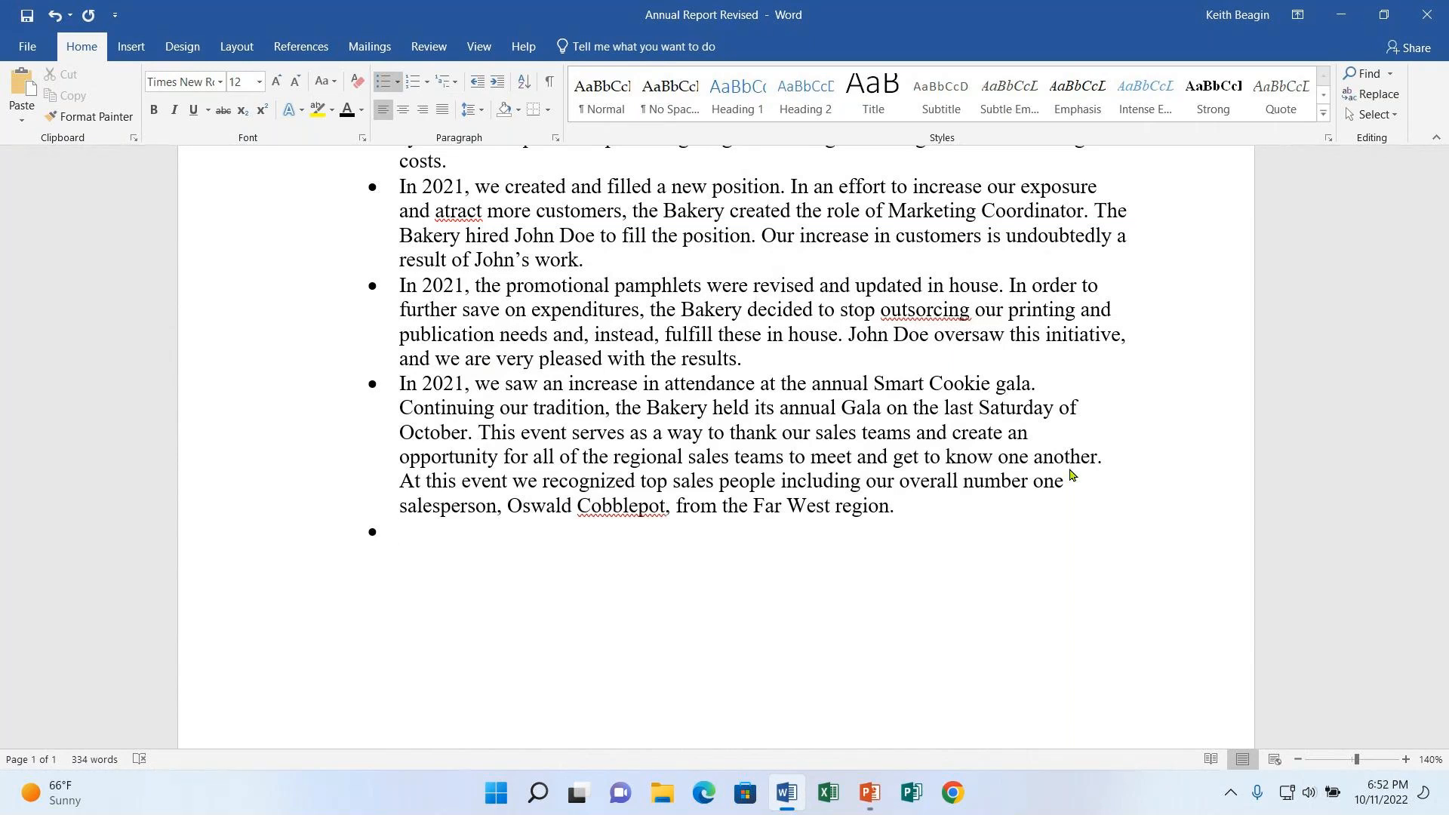
key("Return")
key("BackSpace")
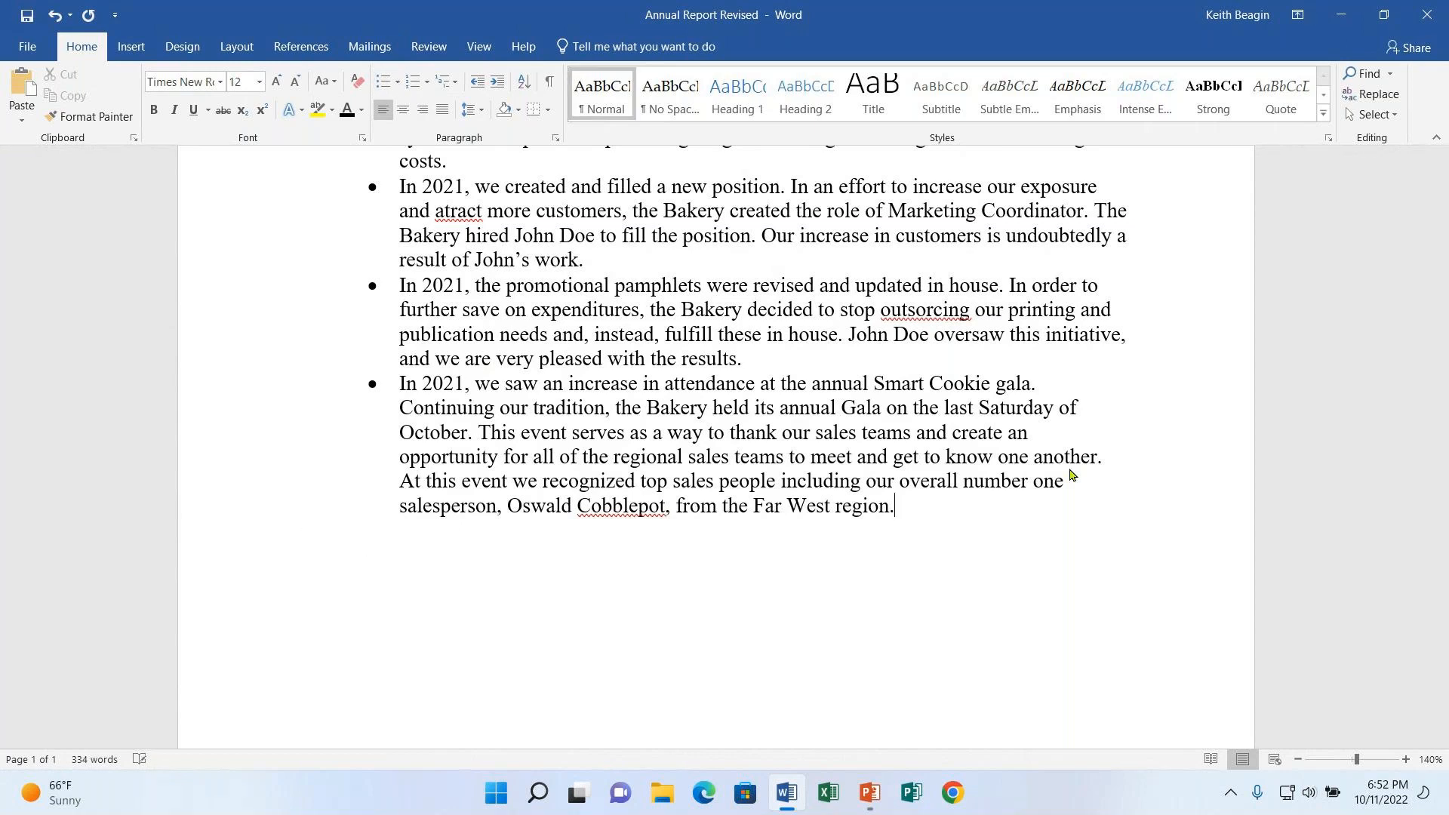
Try ending the list below the gala paragraph by turning bullet formatting off on an empty bullet, and undo it.
key("Return")
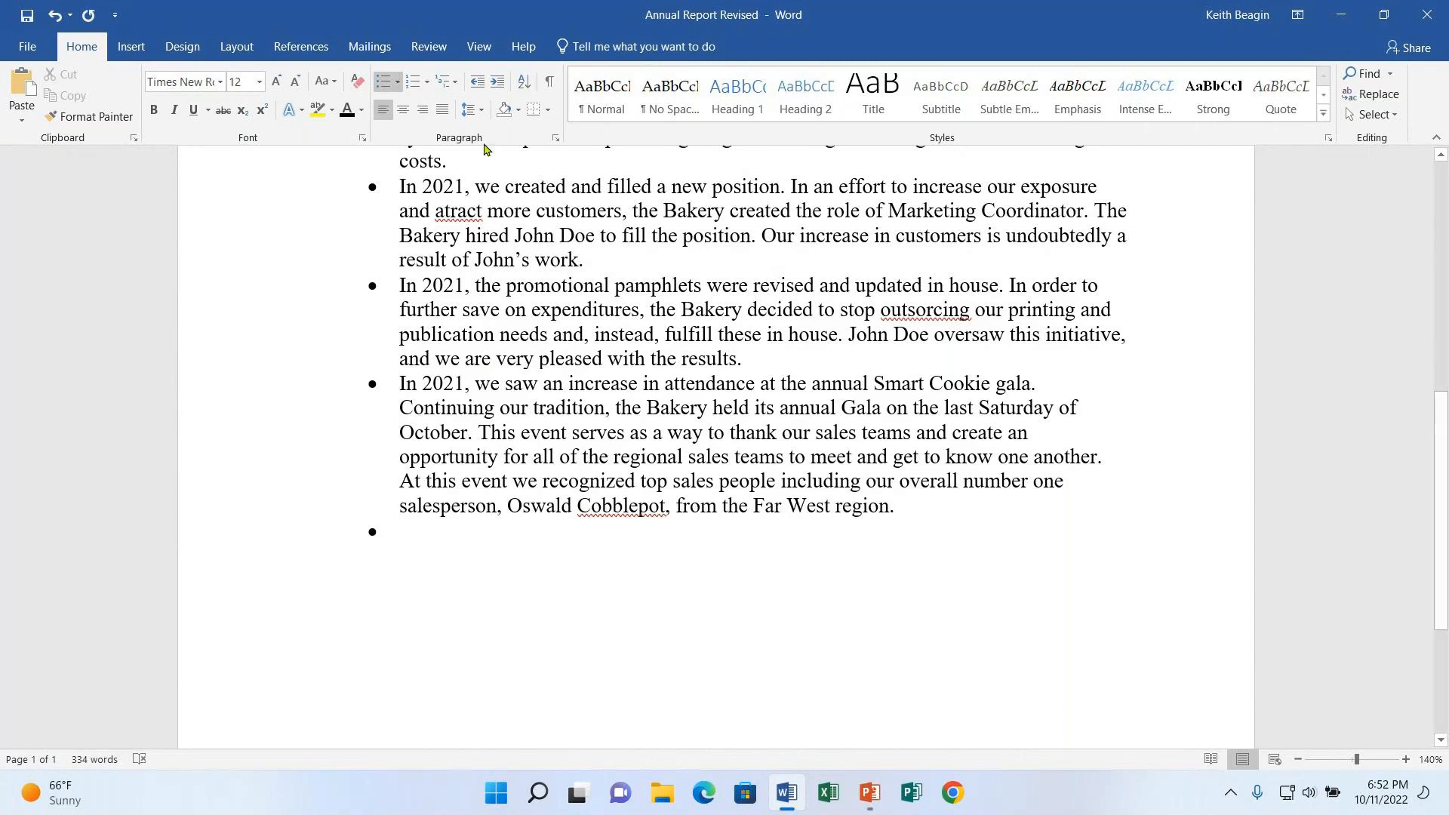
left_click(380, 83)
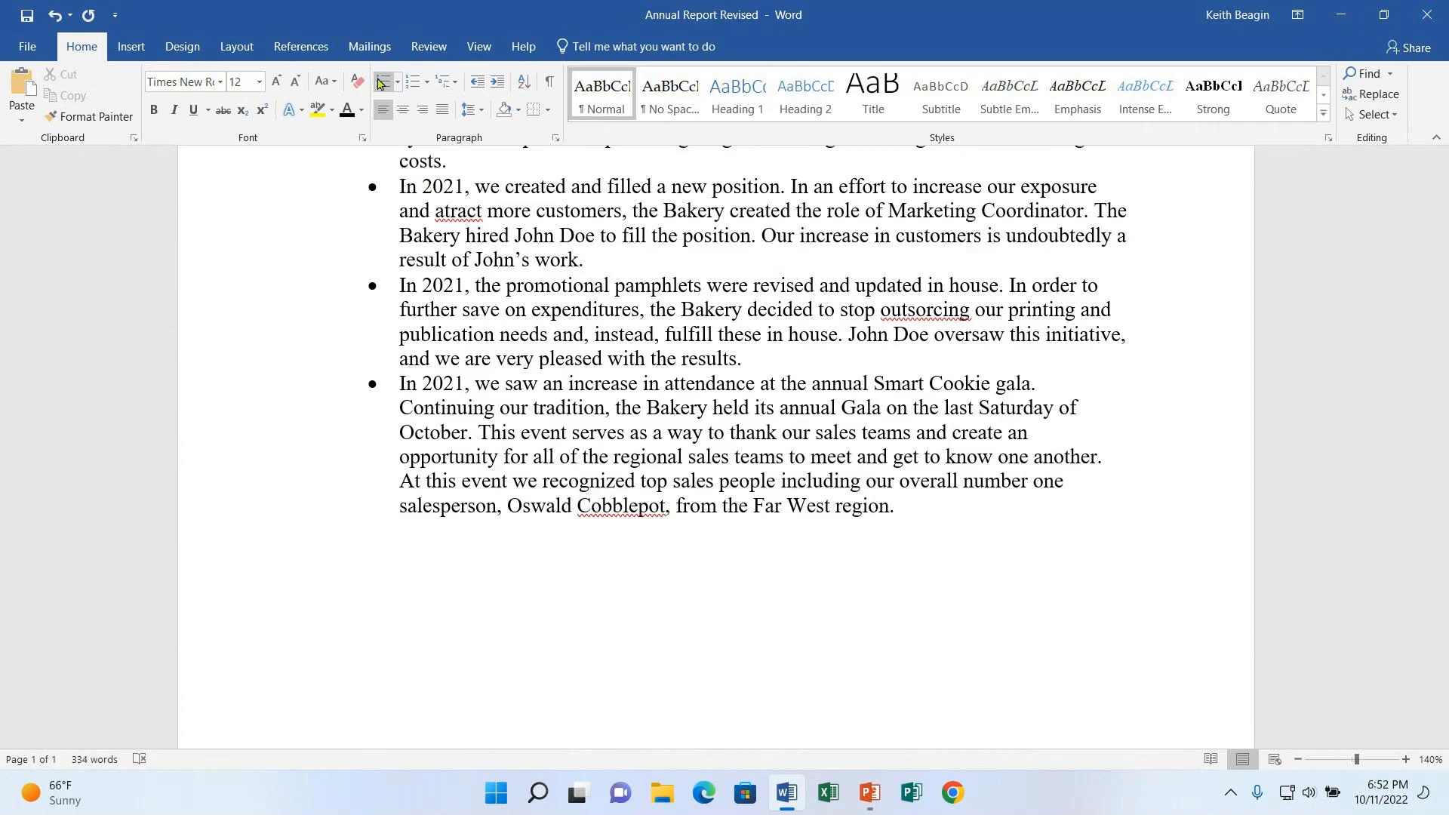
key("BackSpace")
key("Return")
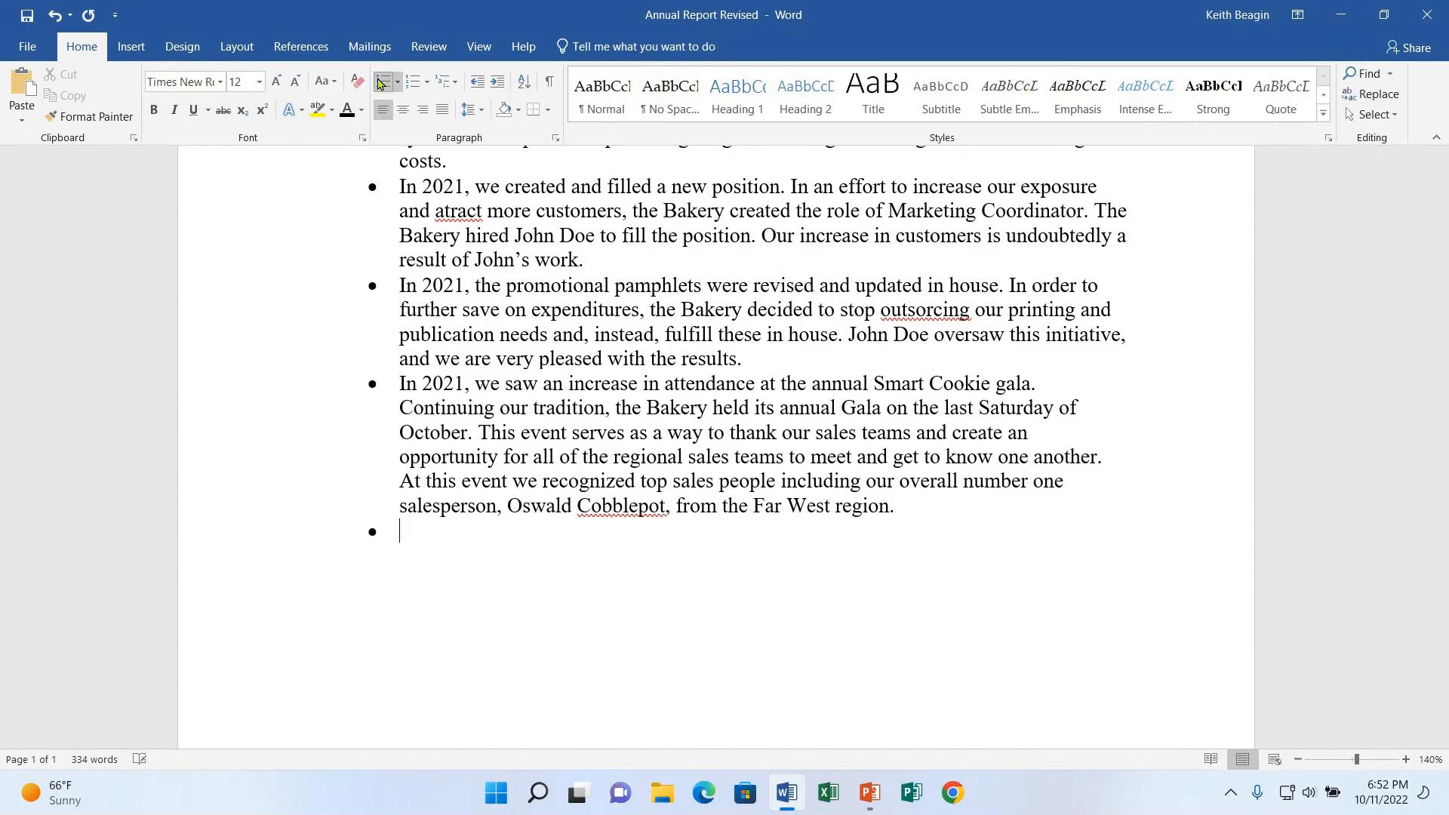
left_click(380, 83)
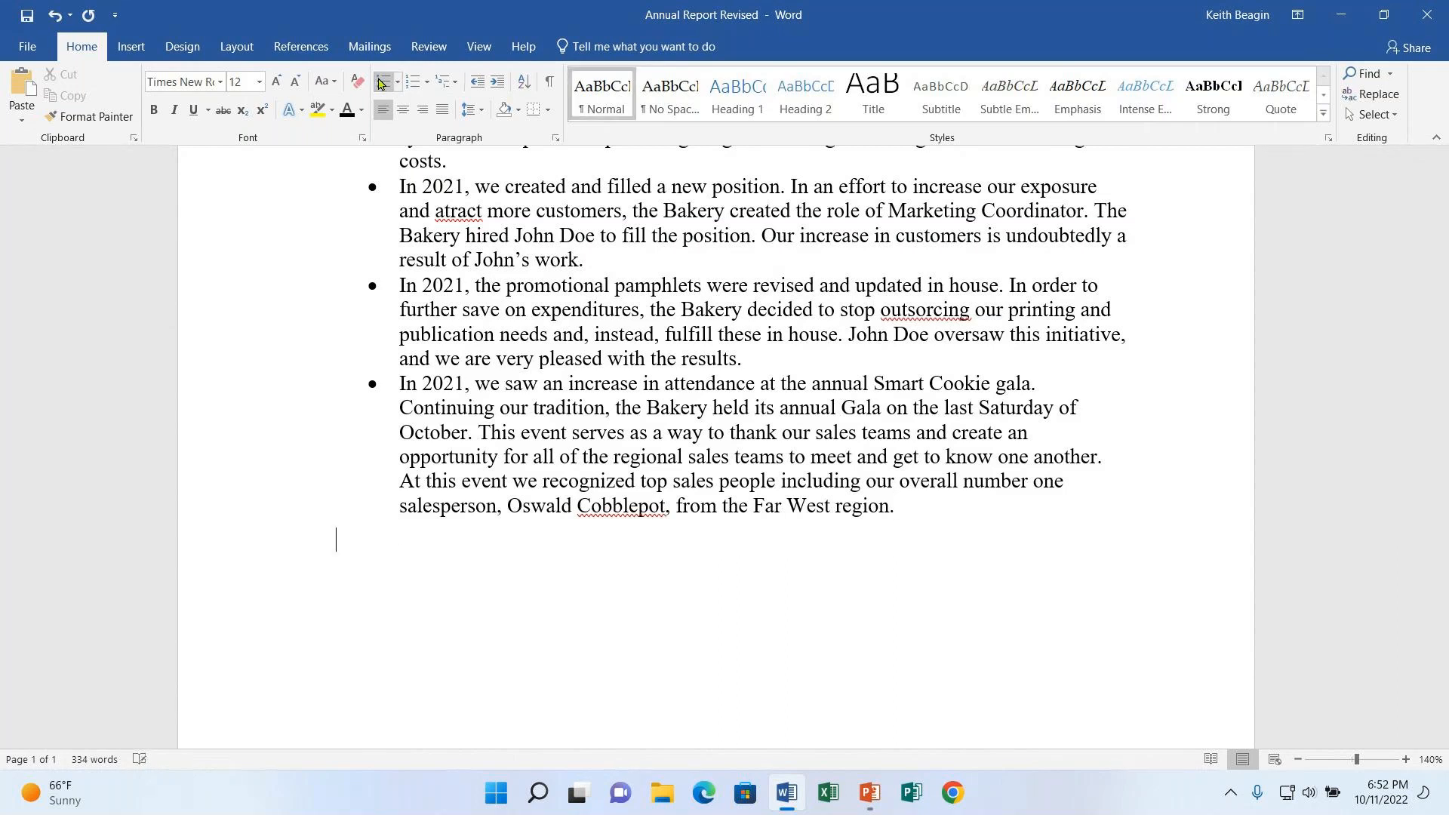
key("ctrl+z")
key("ctrl+z")
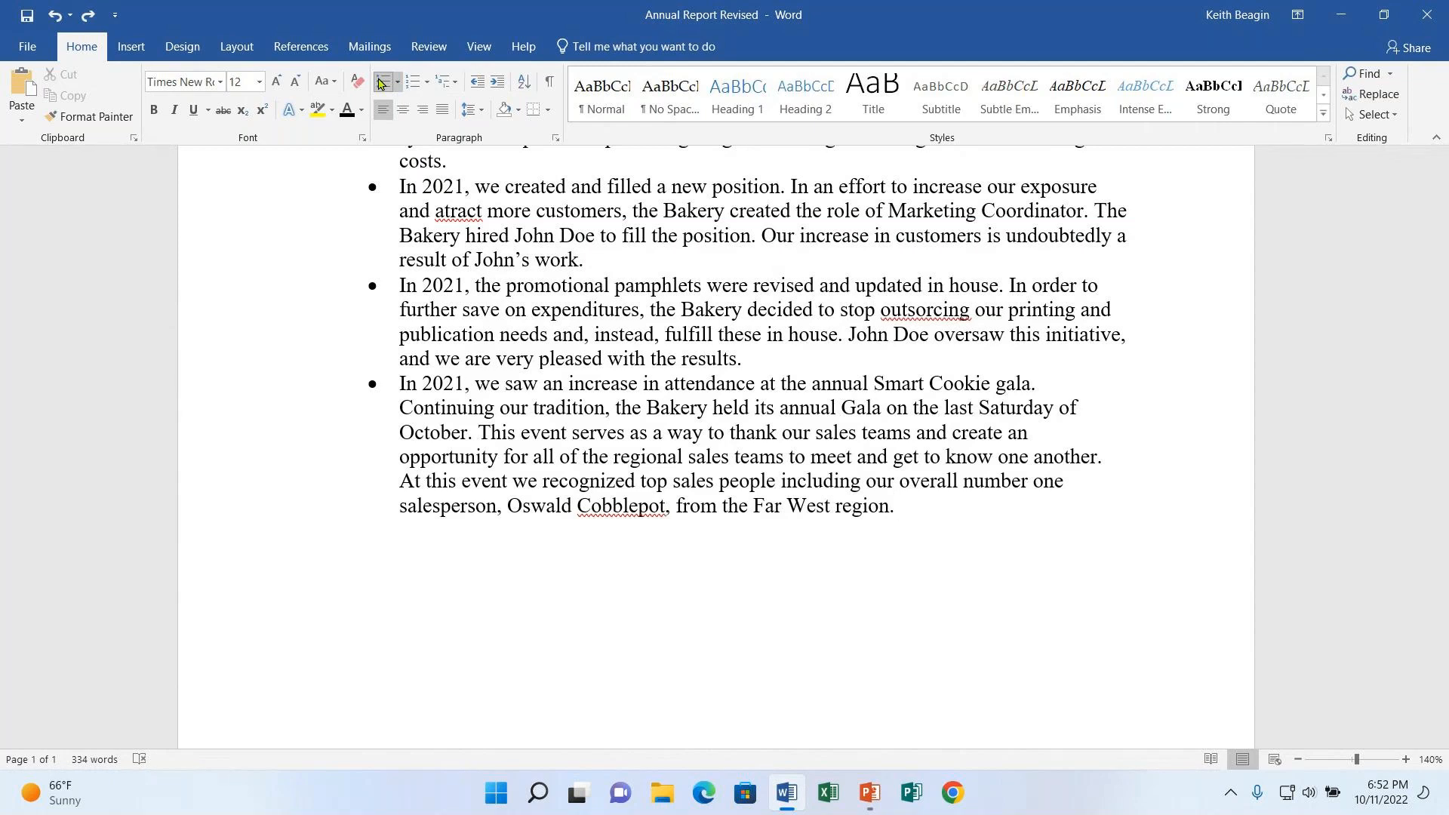
scroll(385, 556, "up", 6)
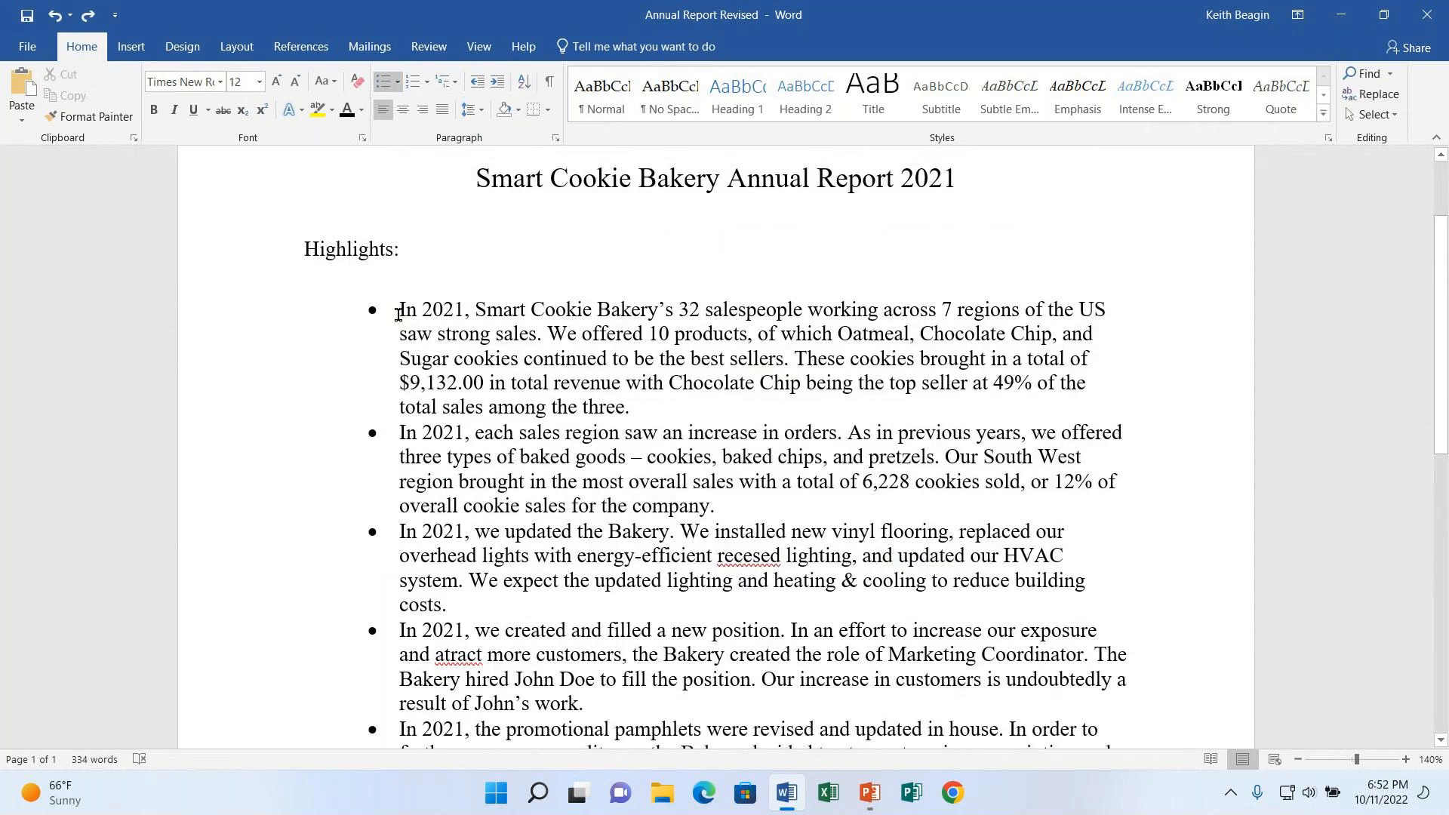
left_click_drag(399, 316, 999, 439)
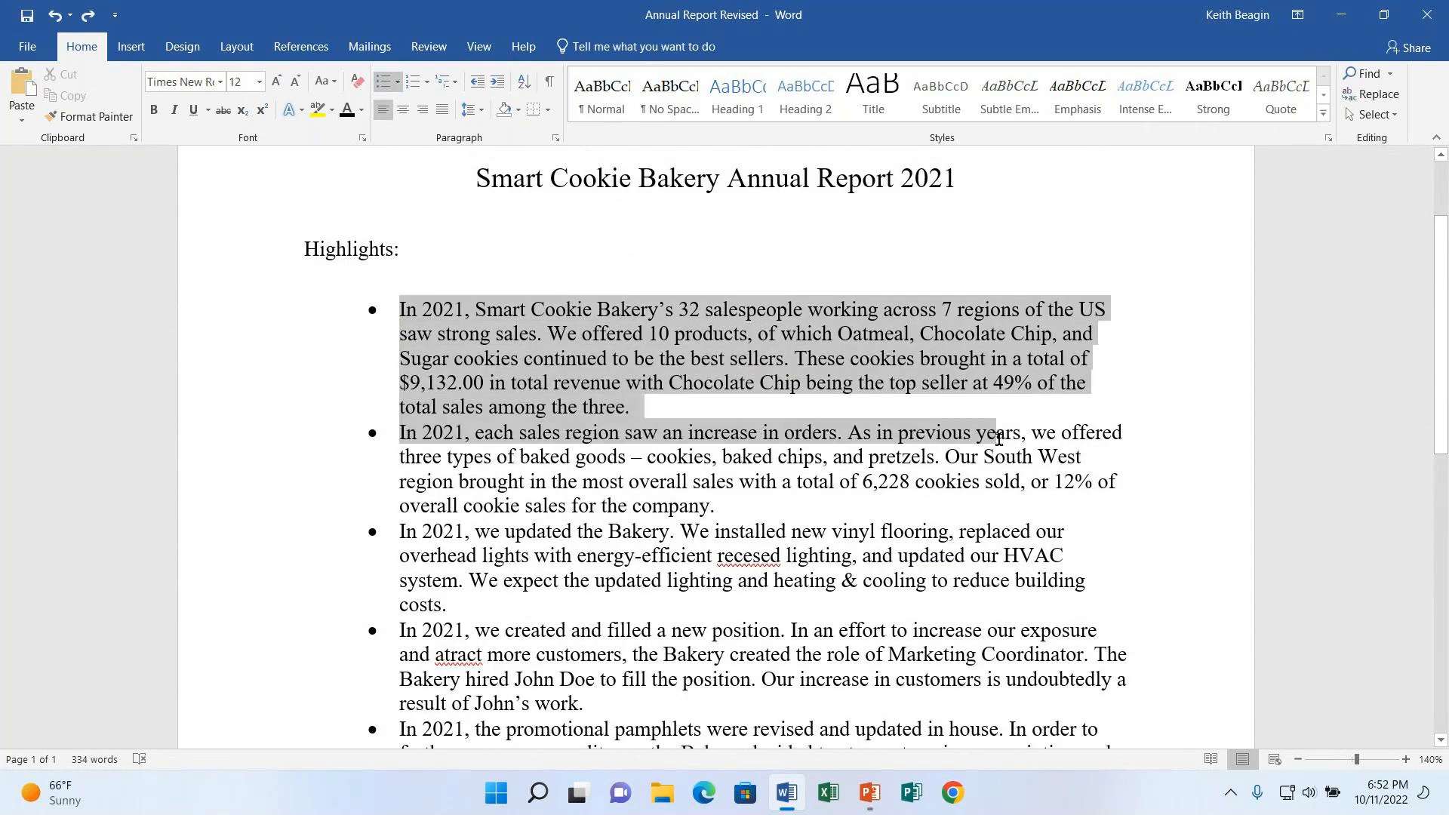
left_click(846, 358)
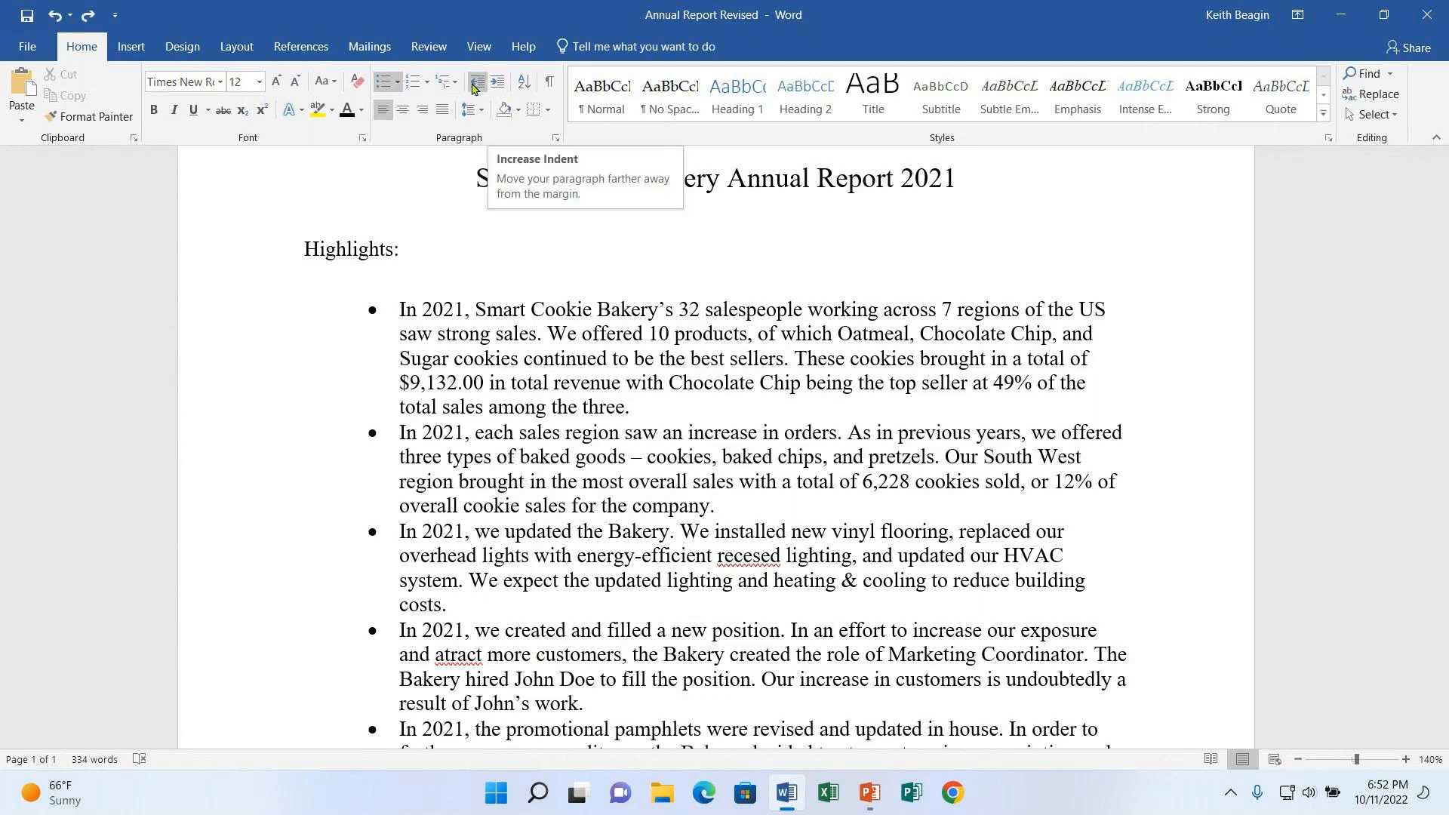
left_click(451, 333)
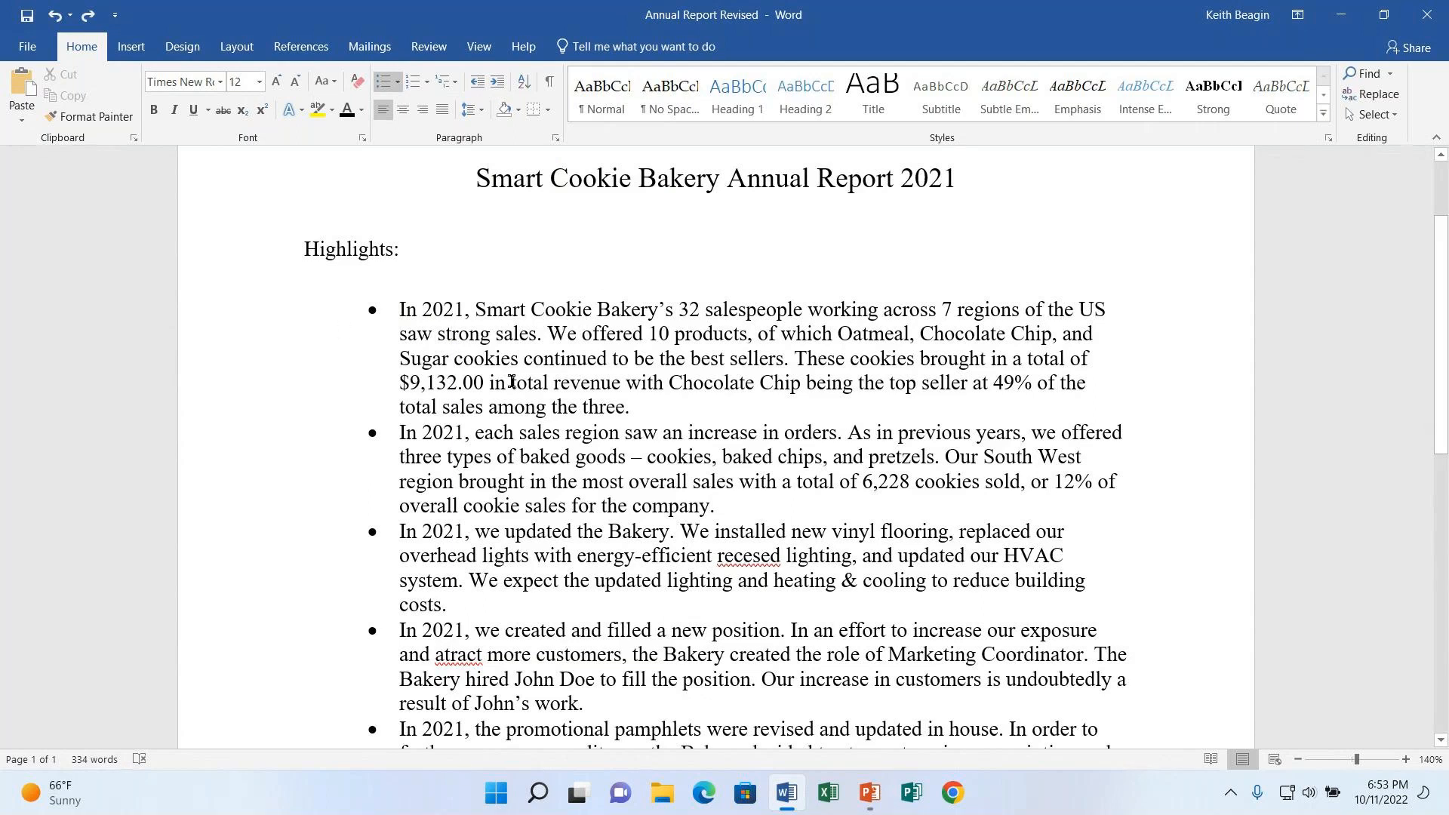
Try decreasing the indent of the bulleted paragraphs below the Highlights line by one level.
scroll(513, 381, "down", 1)
left_click_drag(400, 246, 659, 248)
left_click_drag(891, 267, 936, 528)
scroll(855, 591, "up", 2)
scroll(855, 591, "up", 3)
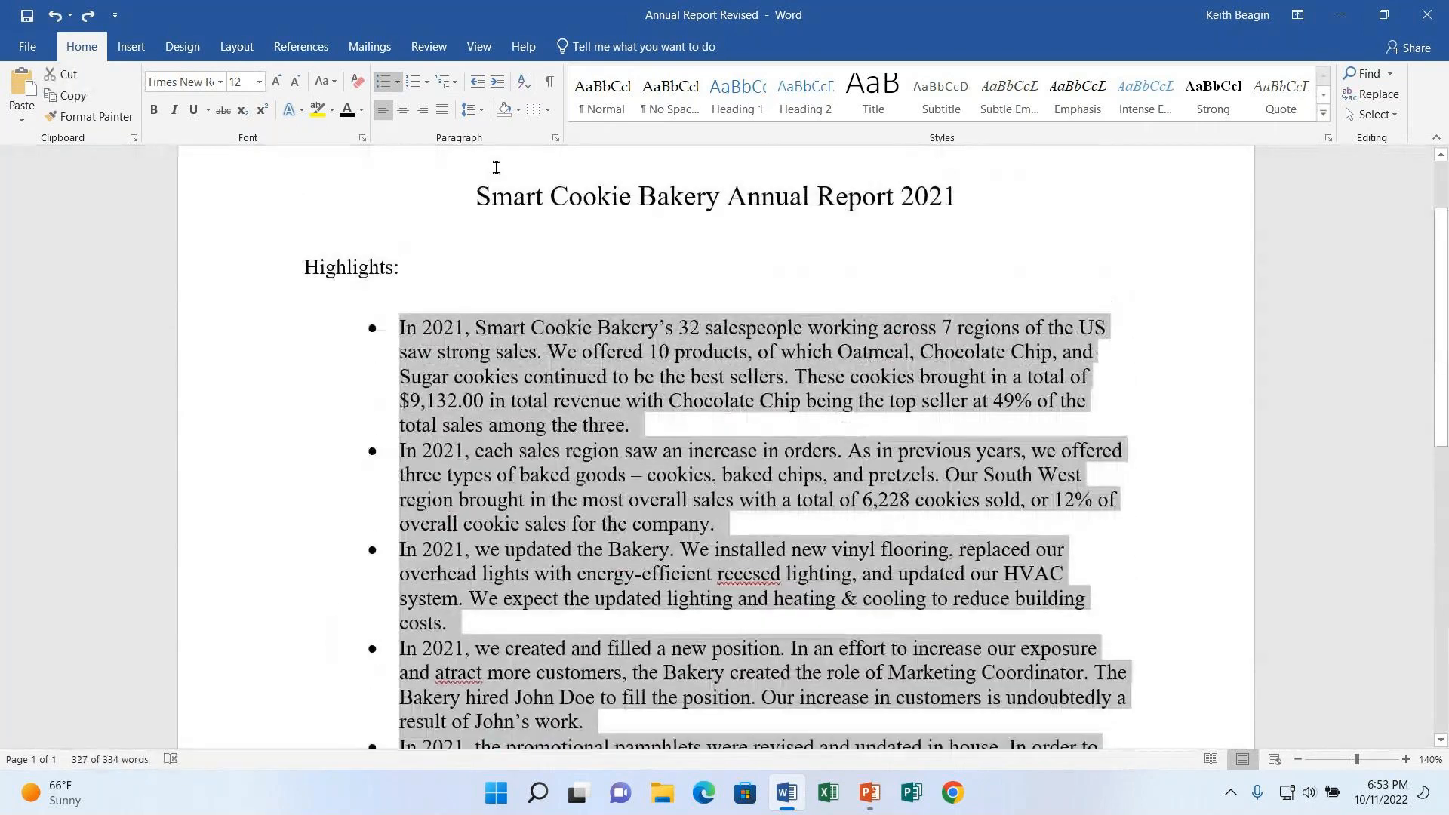
left_click(476, 83)
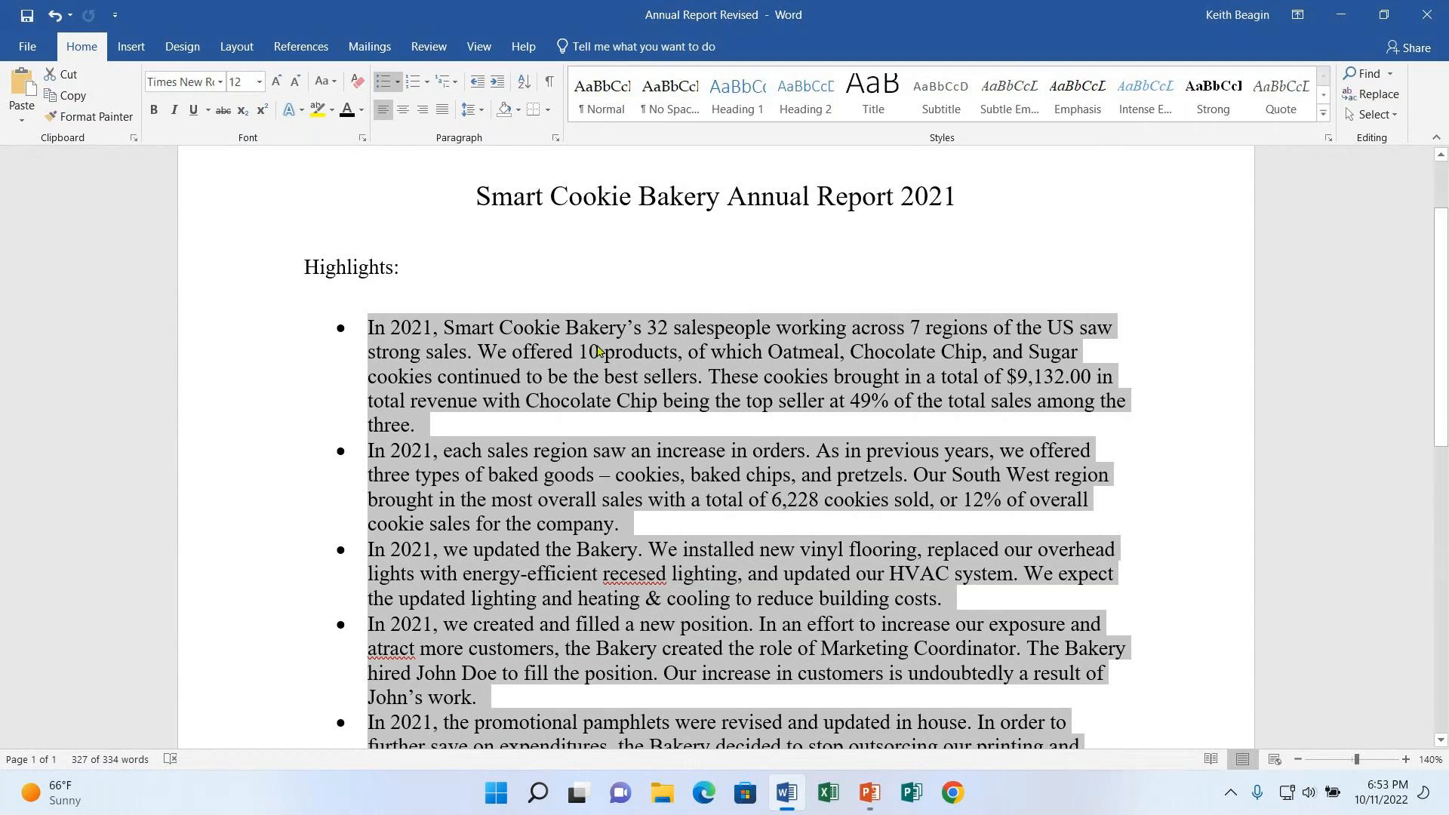
left_click(493, 421)
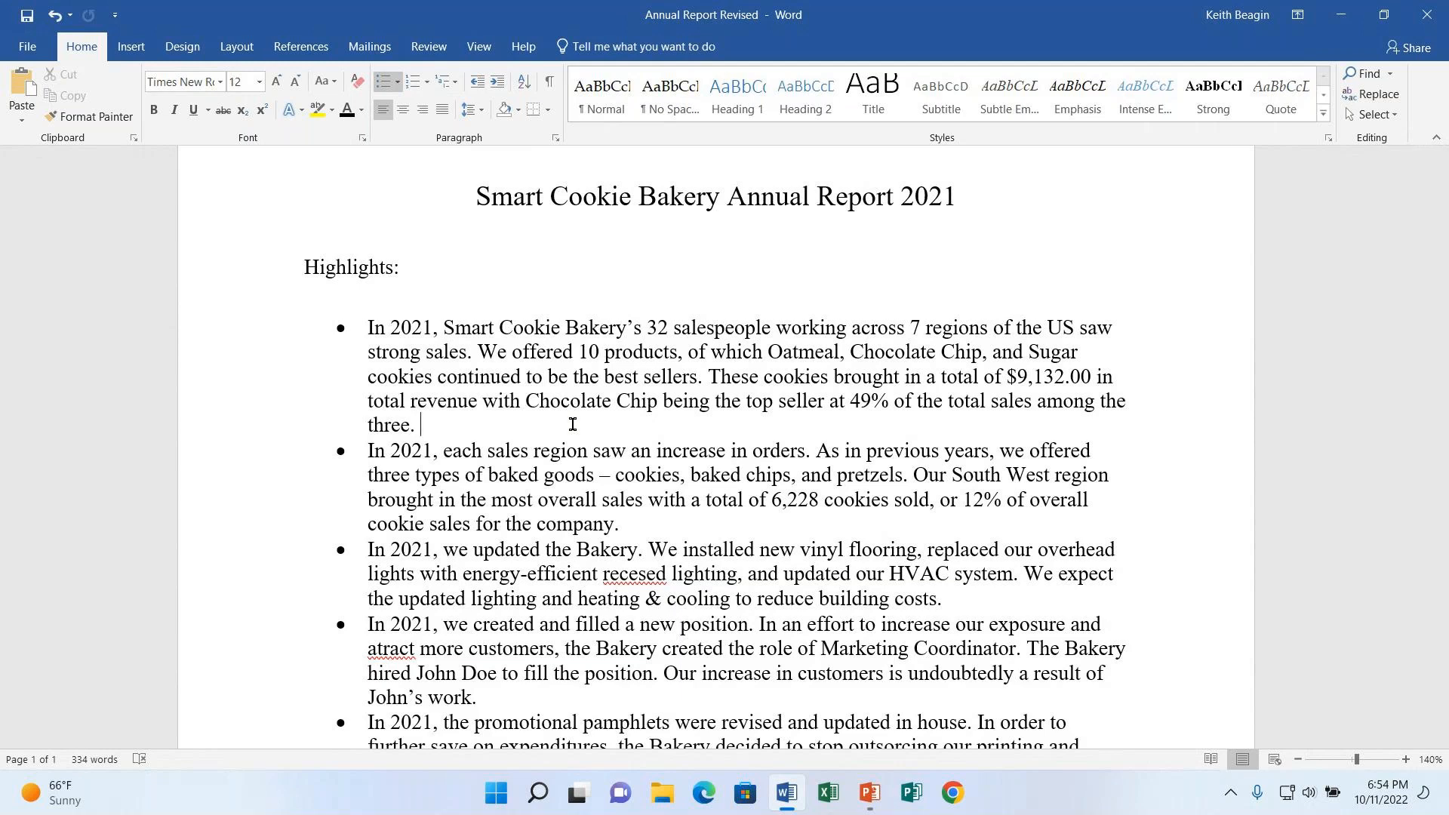
Reselect the bulleted paragraphs and undo the indent decrease.
scroll(573, 418, "down", 1)
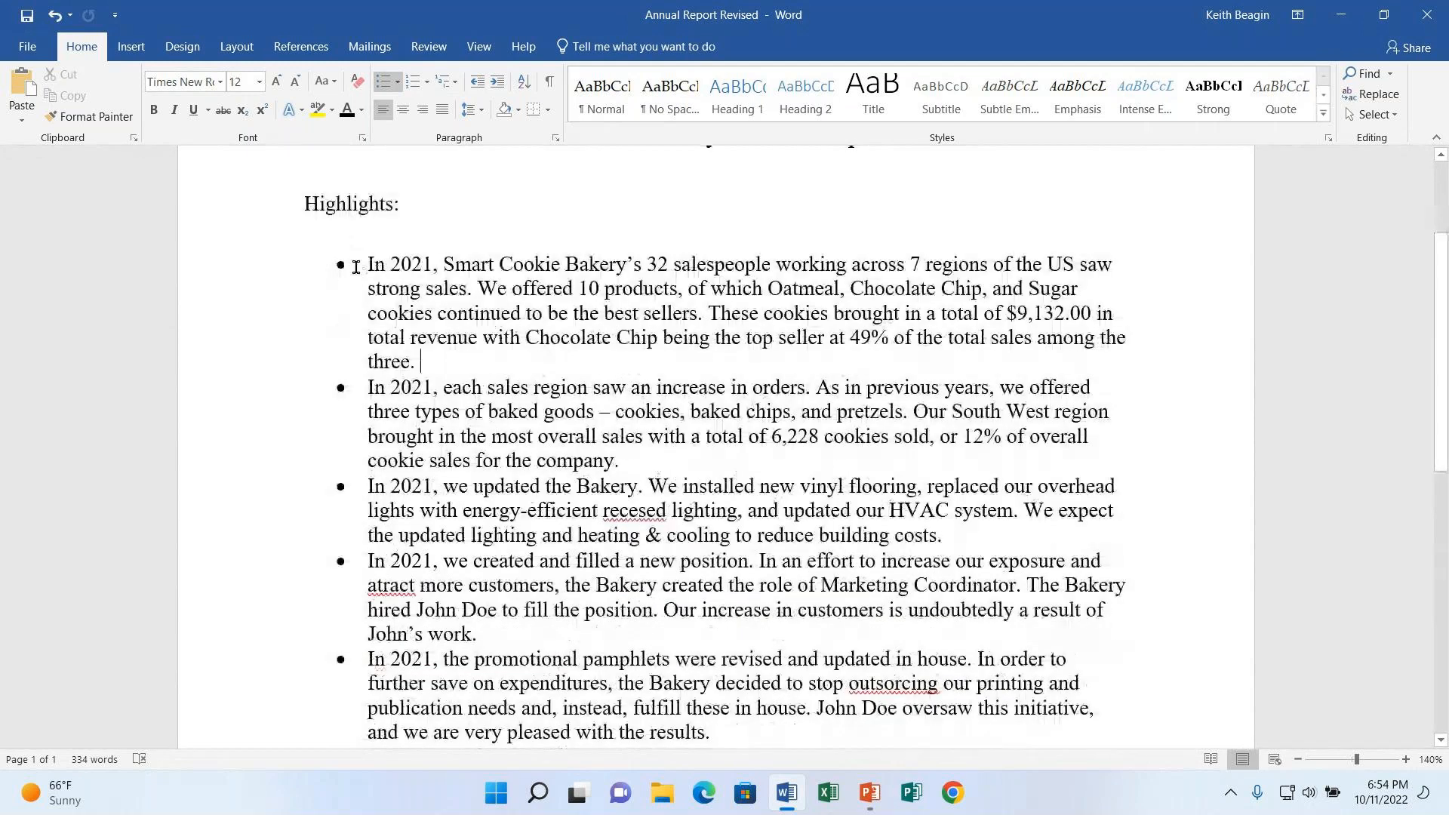
left_click_drag(363, 266, 1055, 731)
left_click(399, 622)
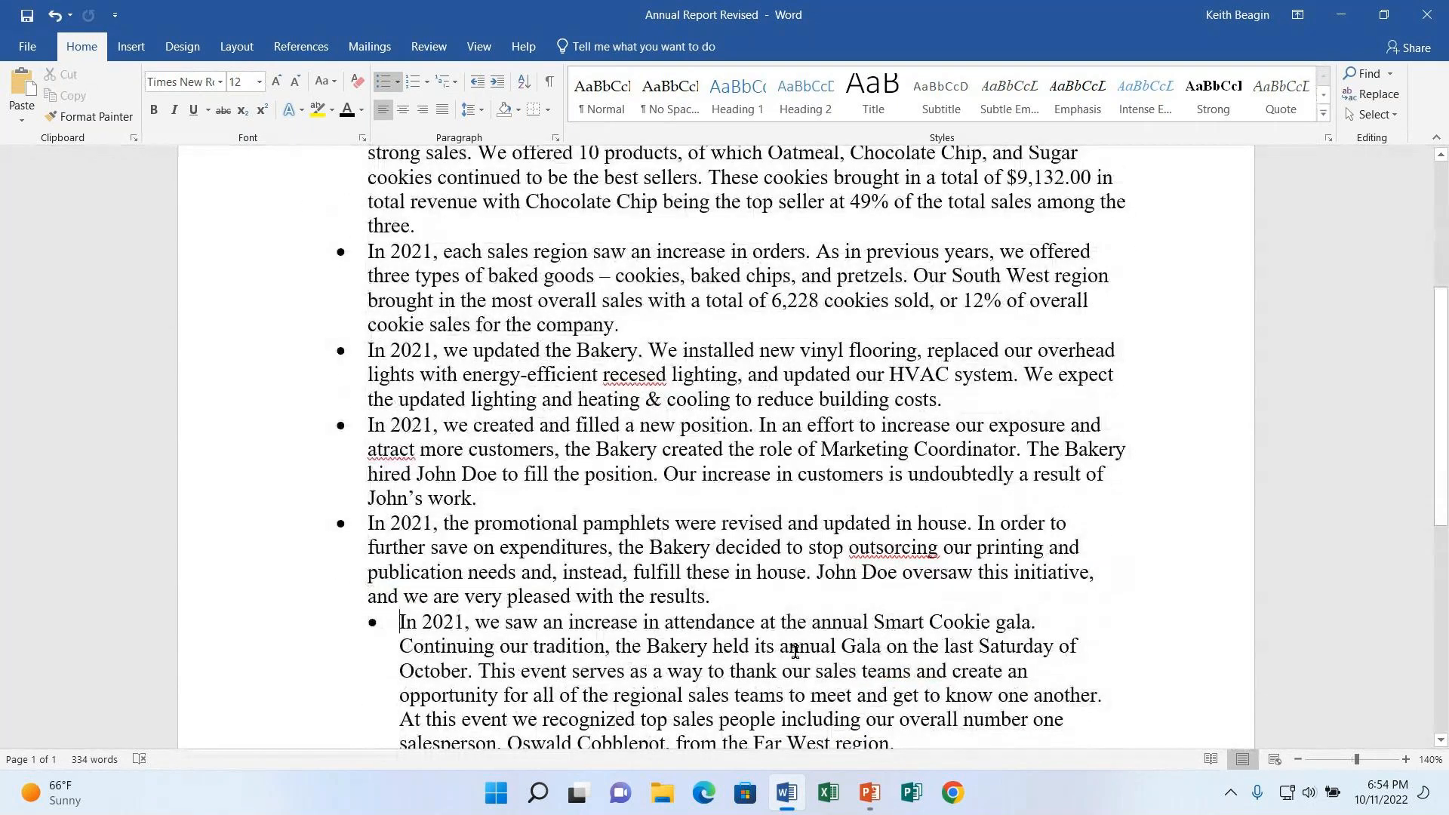
scroll(795, 652, "down", 3)
left_click_drag(657, 497, 373, 441)
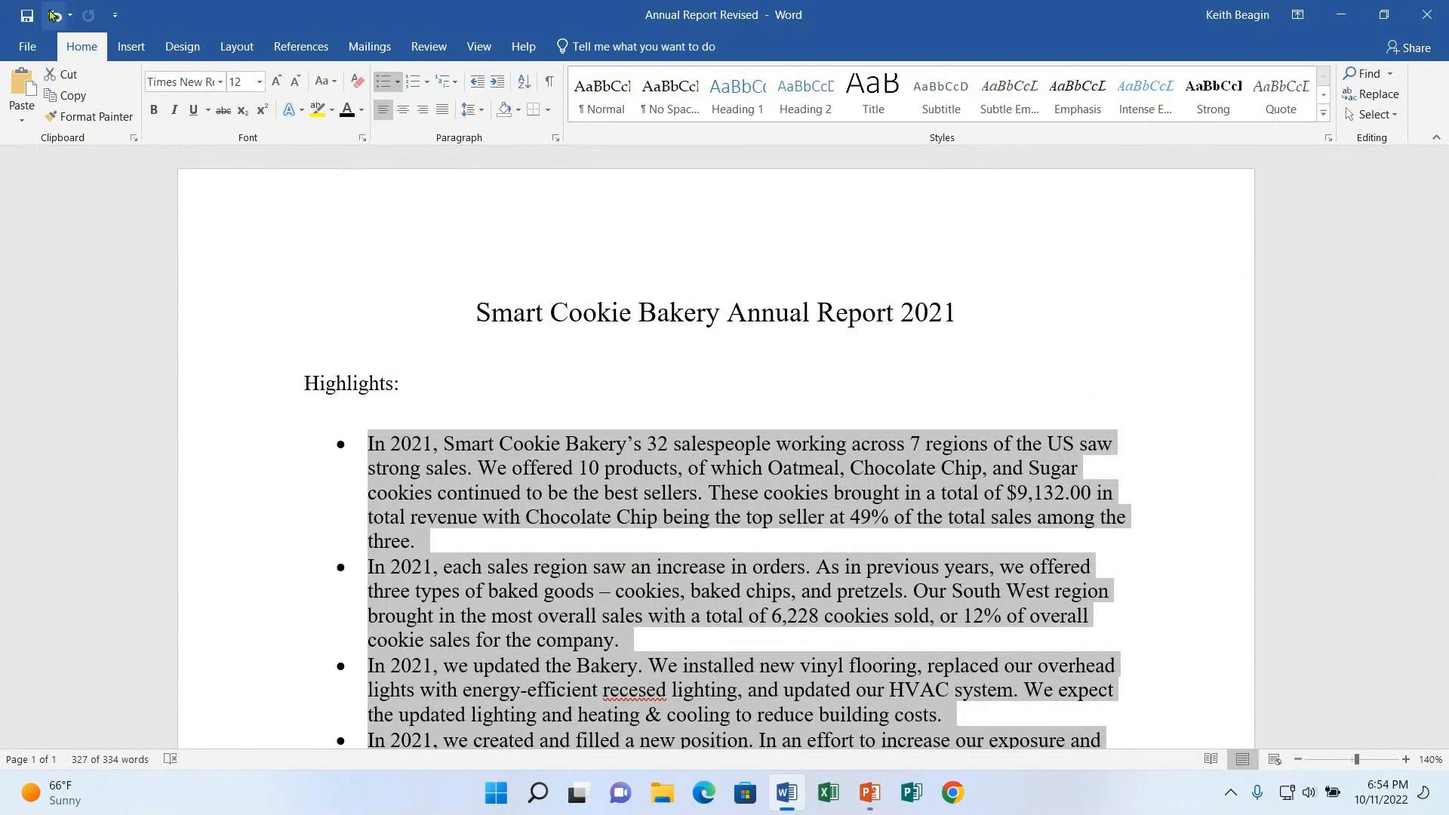
left_click(53, 14)
left_click(563, 383)
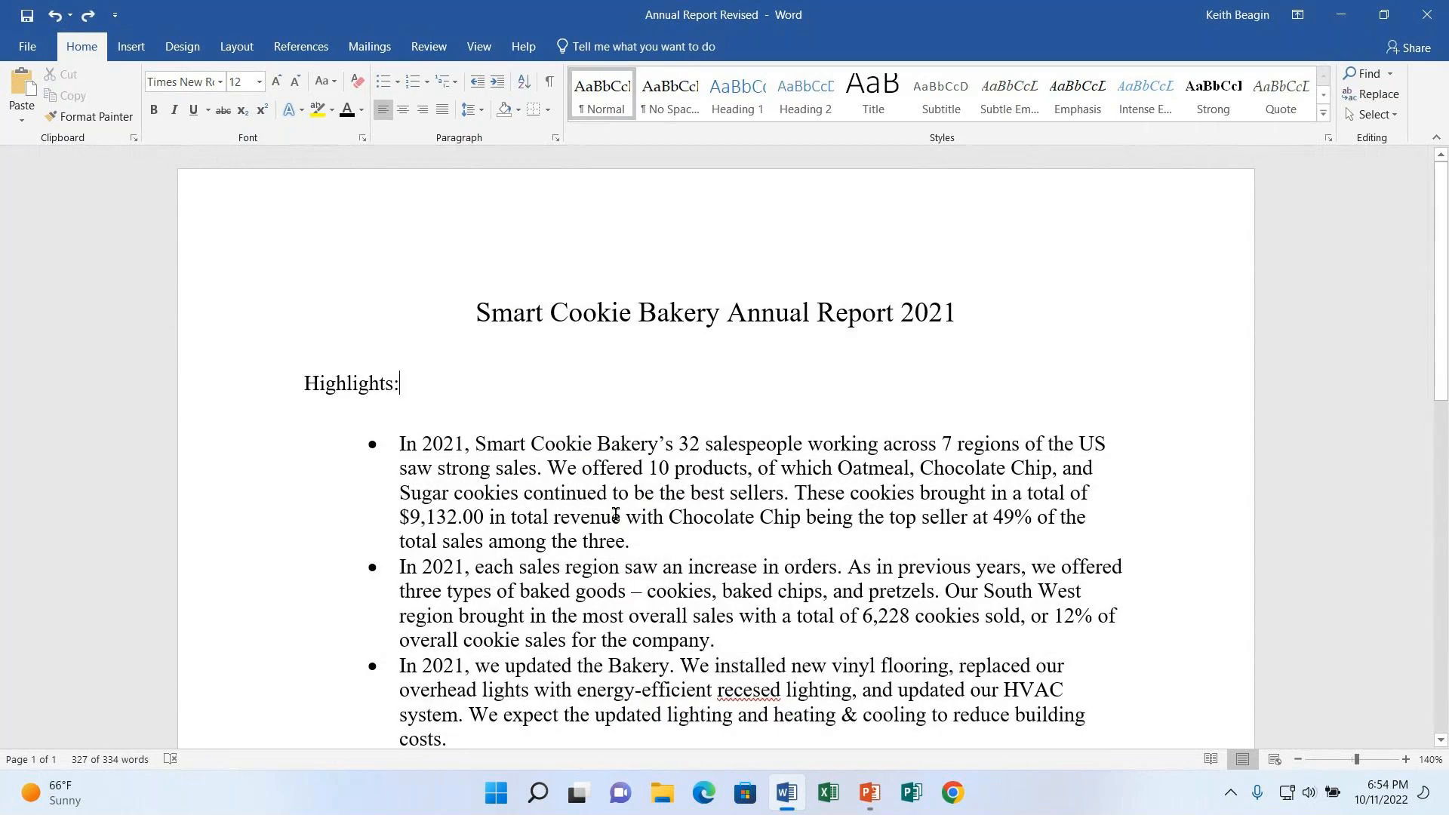
Try again to select the whole bulleted list and decrease its indent by one level.
scroll(757, 560, "down", 8)
left_click_drag(987, 456, 1103, 758)
left_click(475, 82)
left_click(477, 468)
left_click(528, 588)
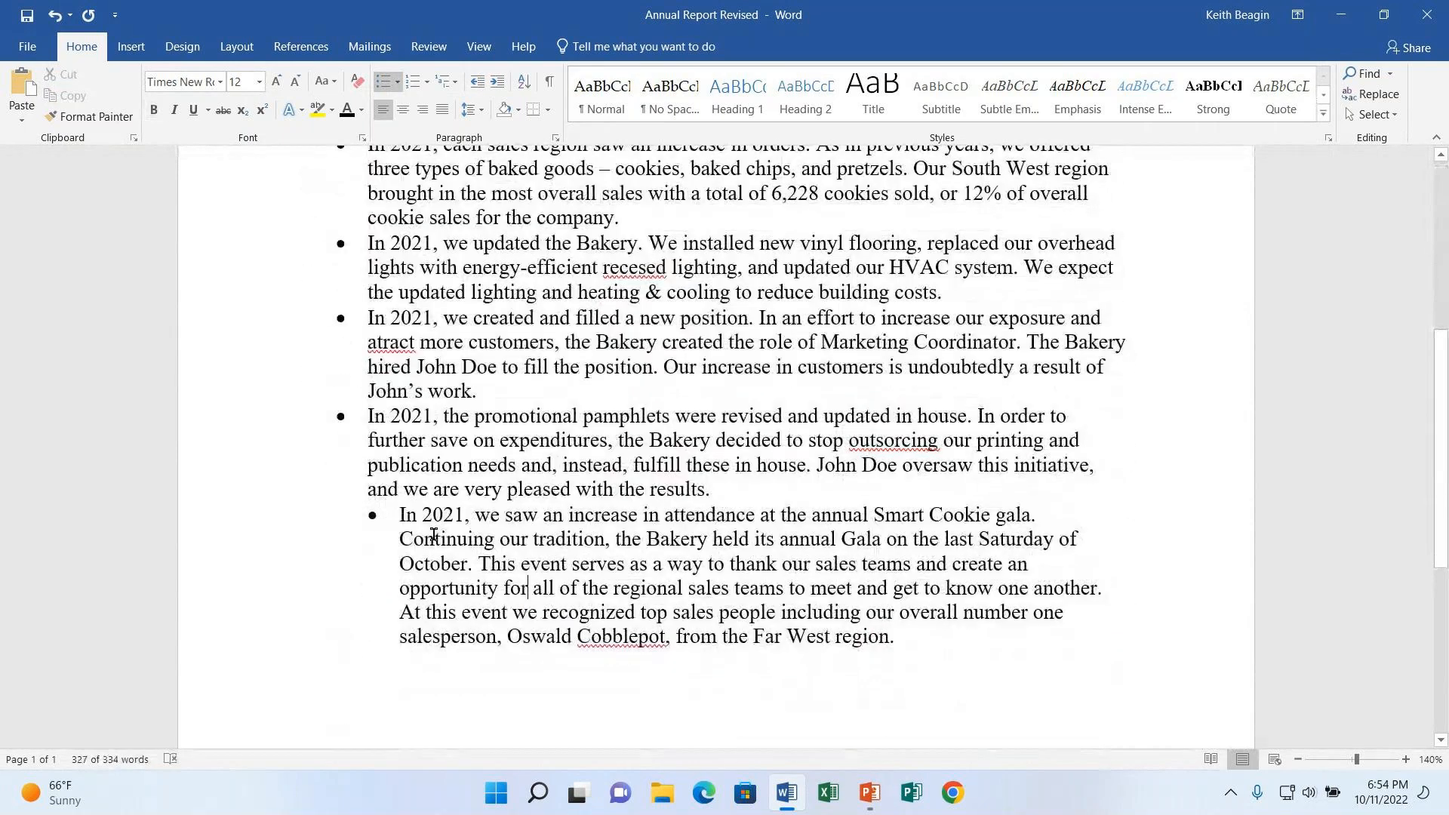
Try aligning the gala paragraph with the other bullets by deleting at its start, and undo back to the original list indent.
left_click(400, 518)
key("BackSpace")
key("ctrl+z")
key("ctrl+z")
left_click(408, 541)
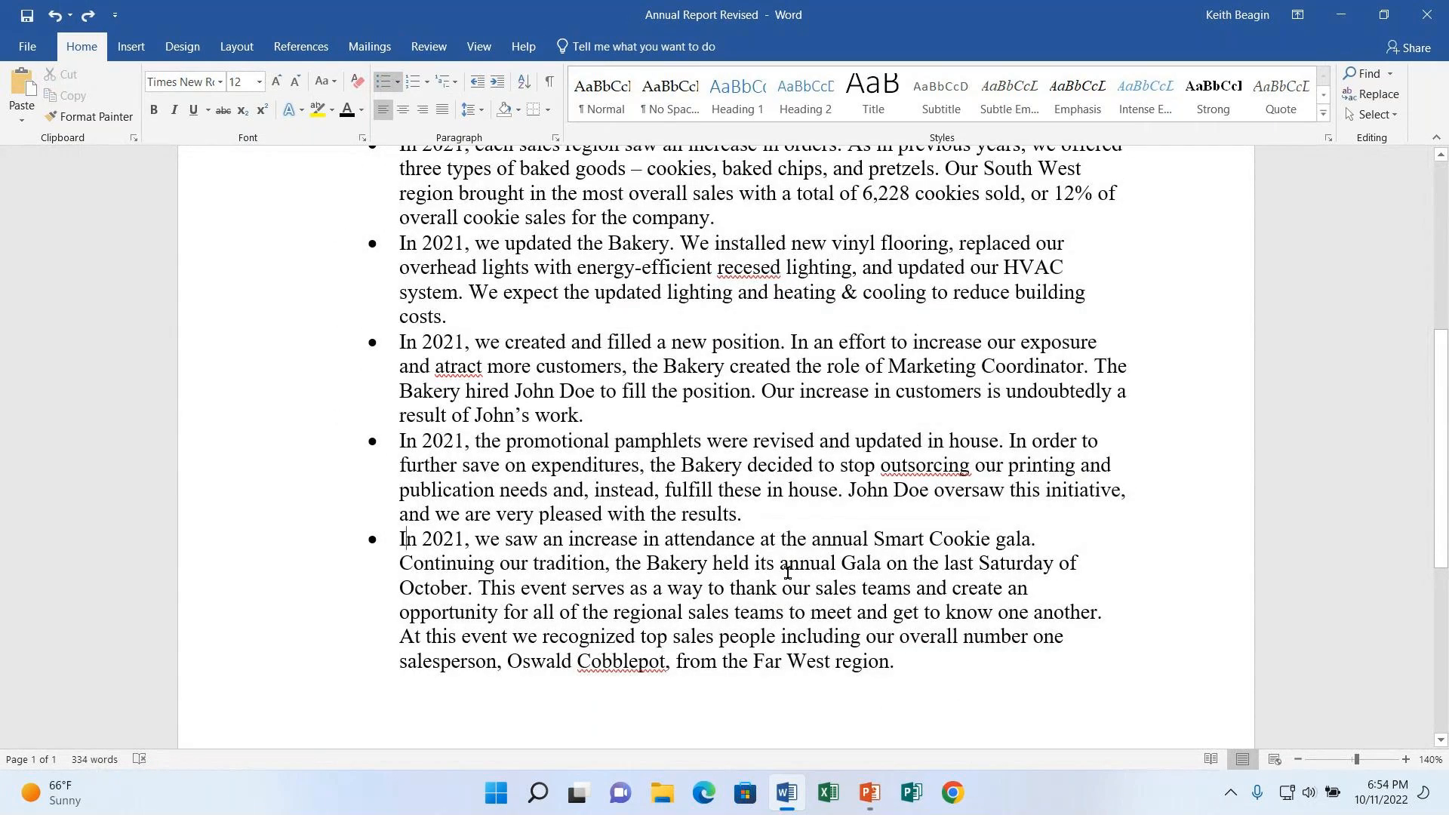
triple_click(898, 658)
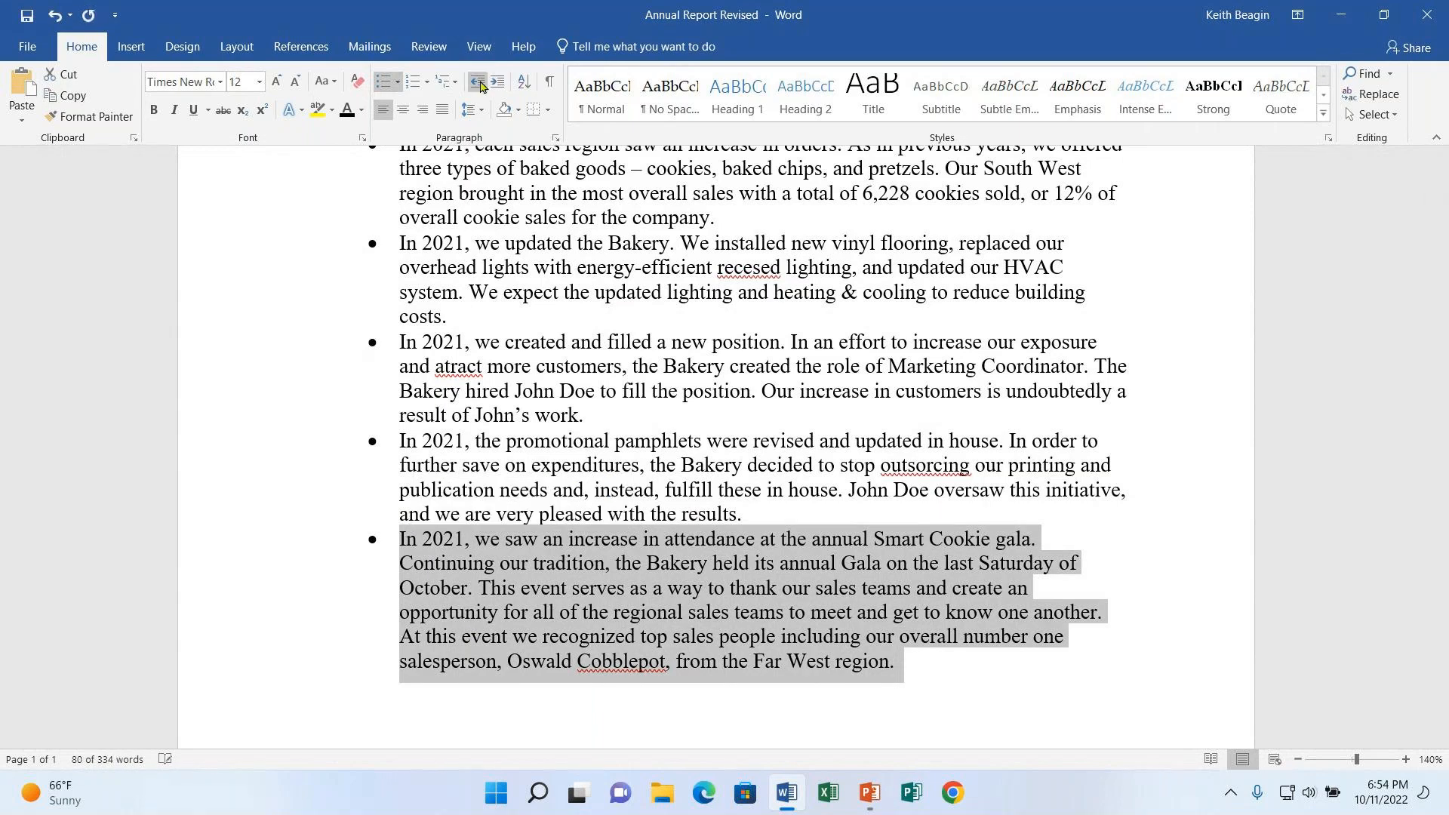
left_click(710, 511)
left_click_drag(759, 511, 407, 435)
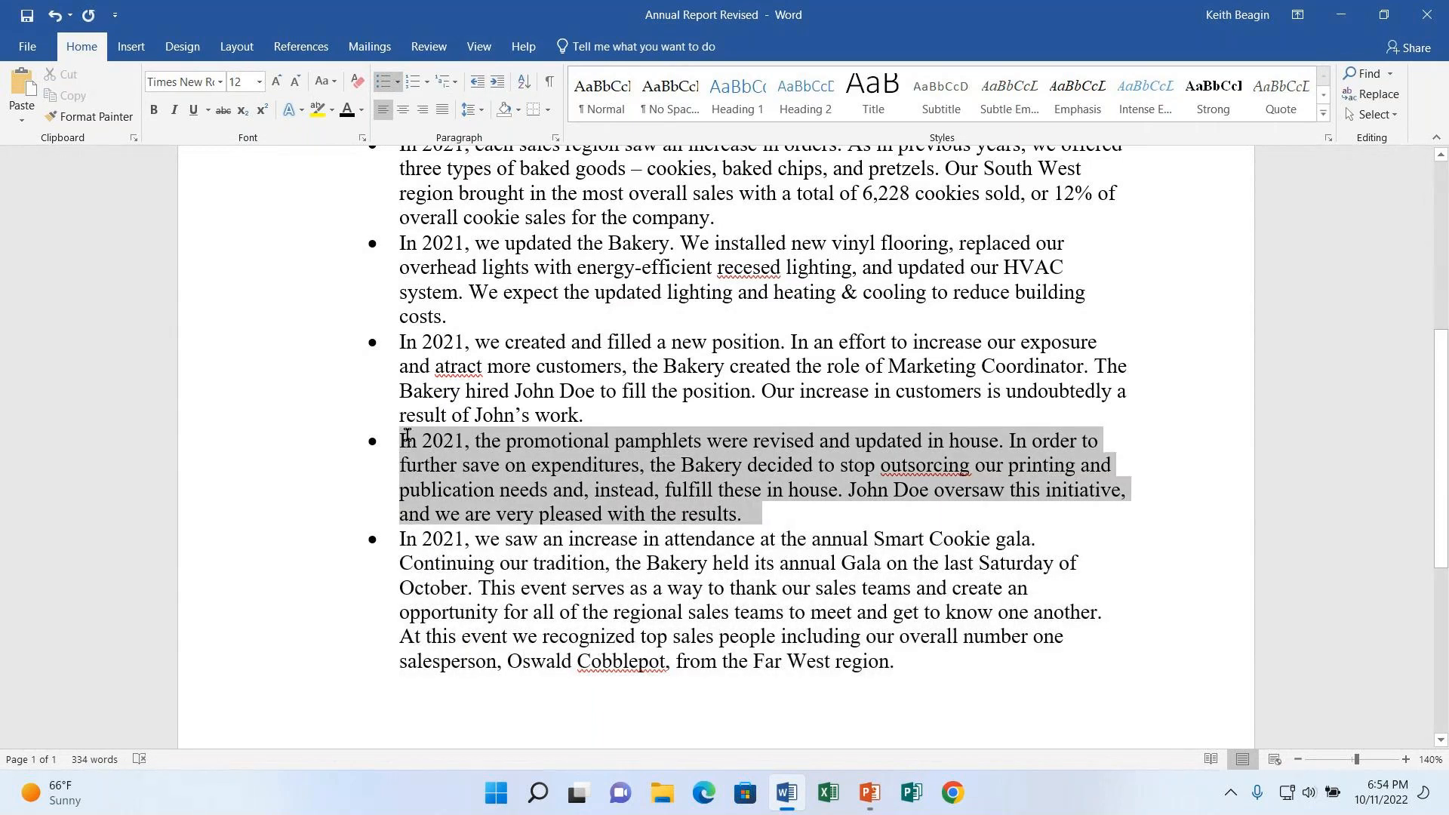
left_click(562, 441)
Select all six bulleted paragraphs, including the gala paragraph, and decrease their indent by one level.
triple_click(323, 508)
scroll(388, 219, "up", 5)
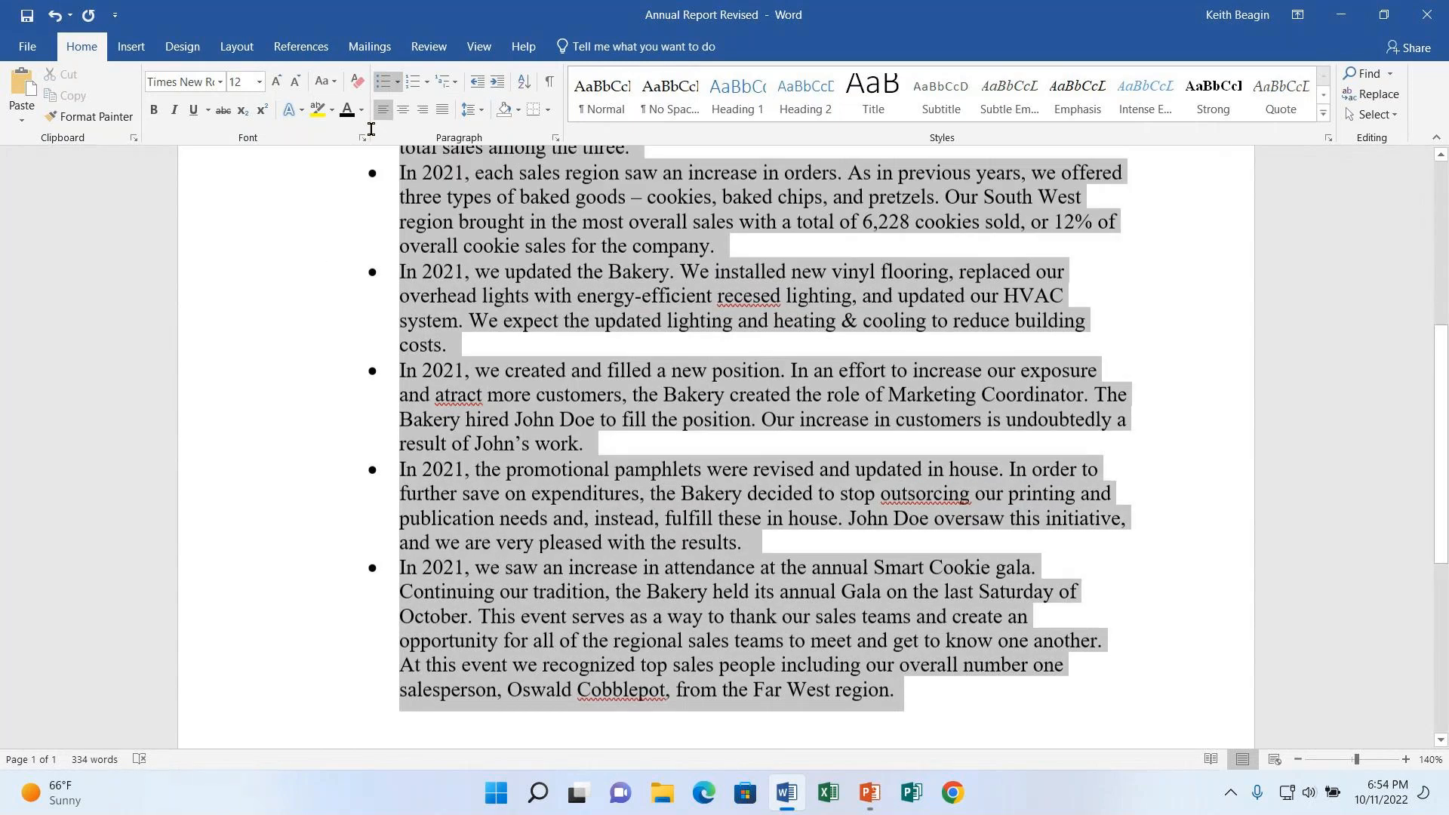
left_click(477, 81)
scroll(661, 506, "down", 3)
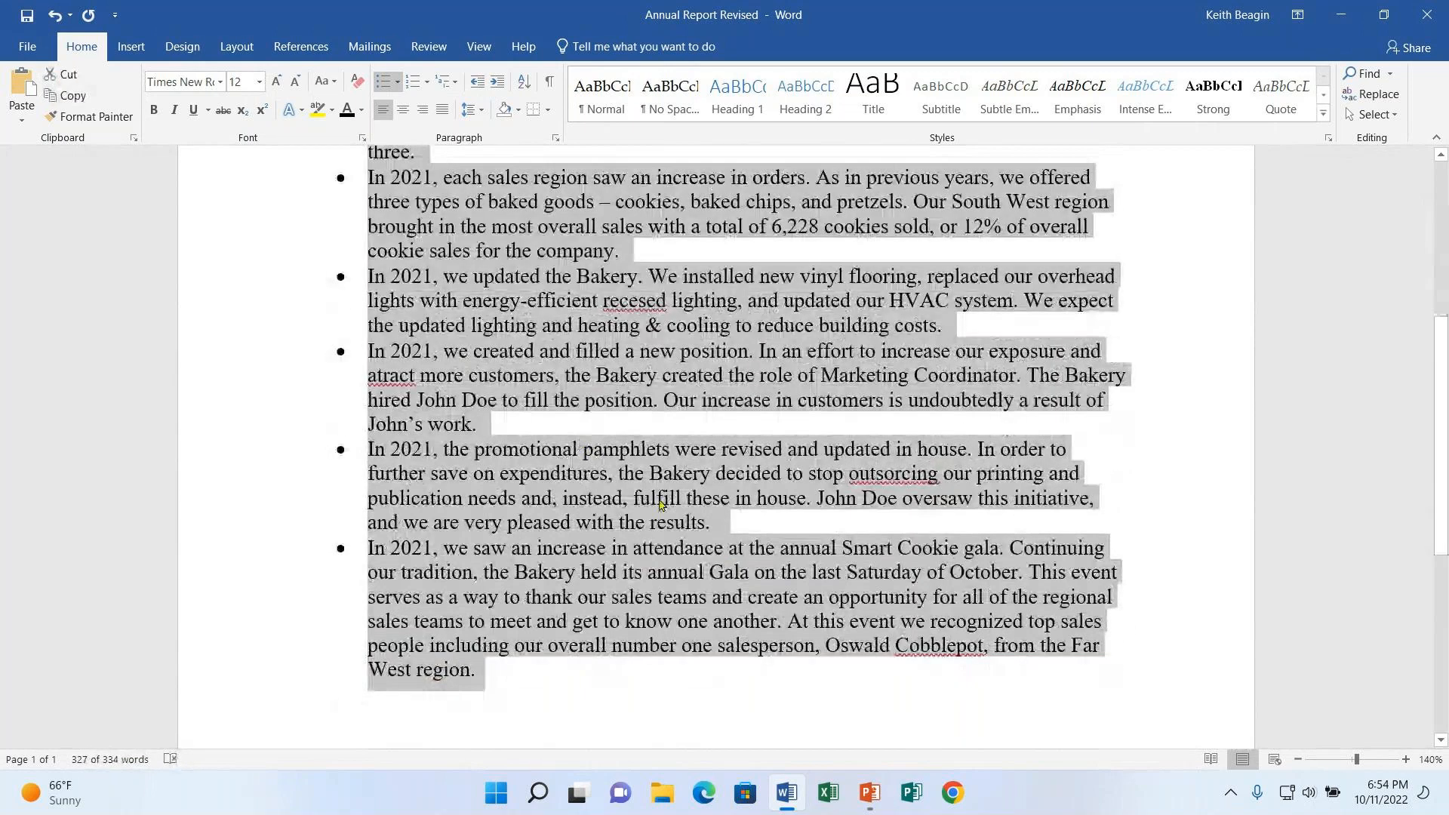
scroll(661, 506, "up", 3)
Allow spacing between the six bulleted paragraphs by turning off "Don't add space between paragraphs of the same style" in the line spacing options.
left_click_drag(369, 245, 510, 647)
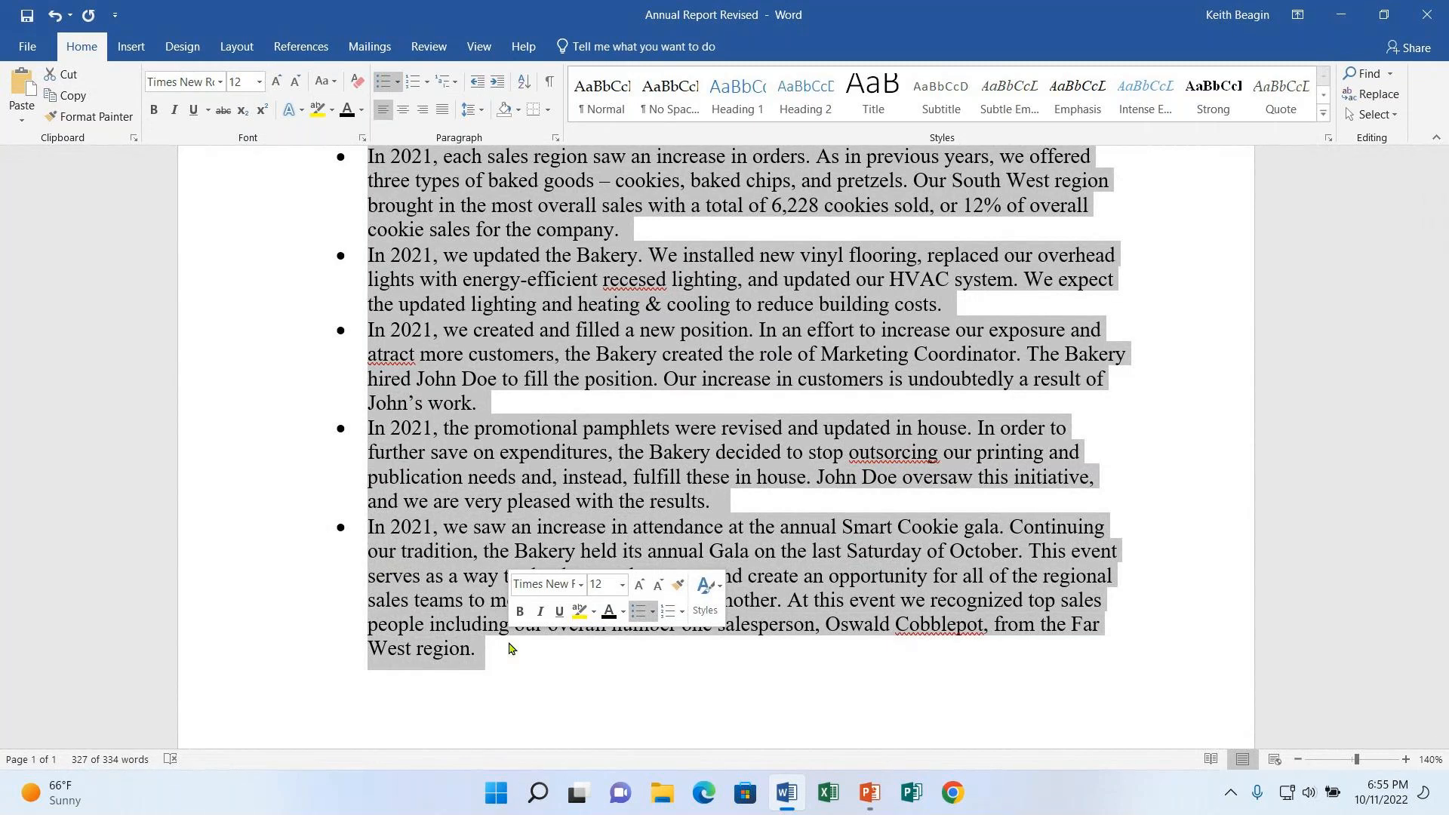
scroll(899, 543, "up", 3)
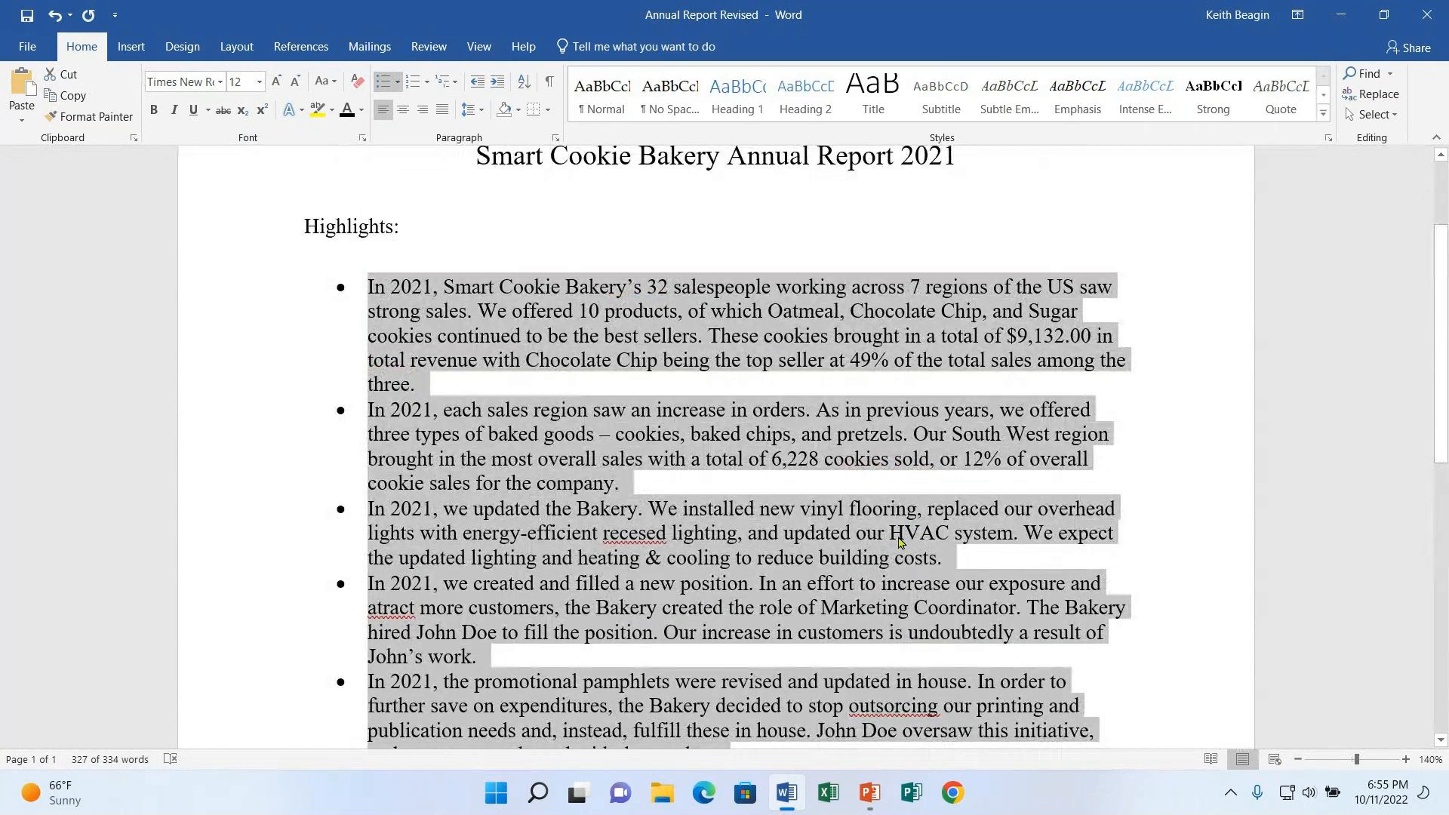
left_click(478, 112)
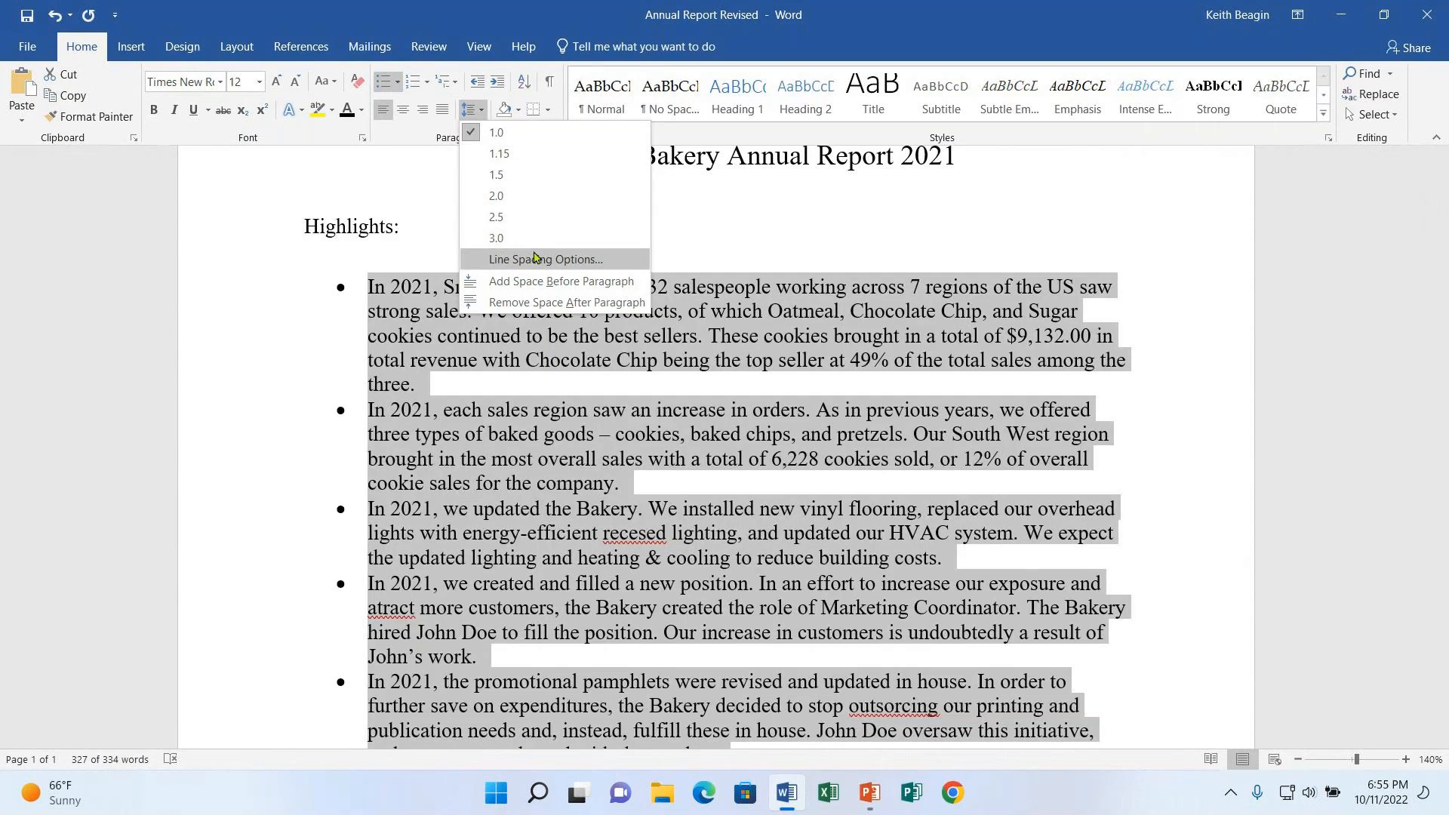
left_click(534, 258)
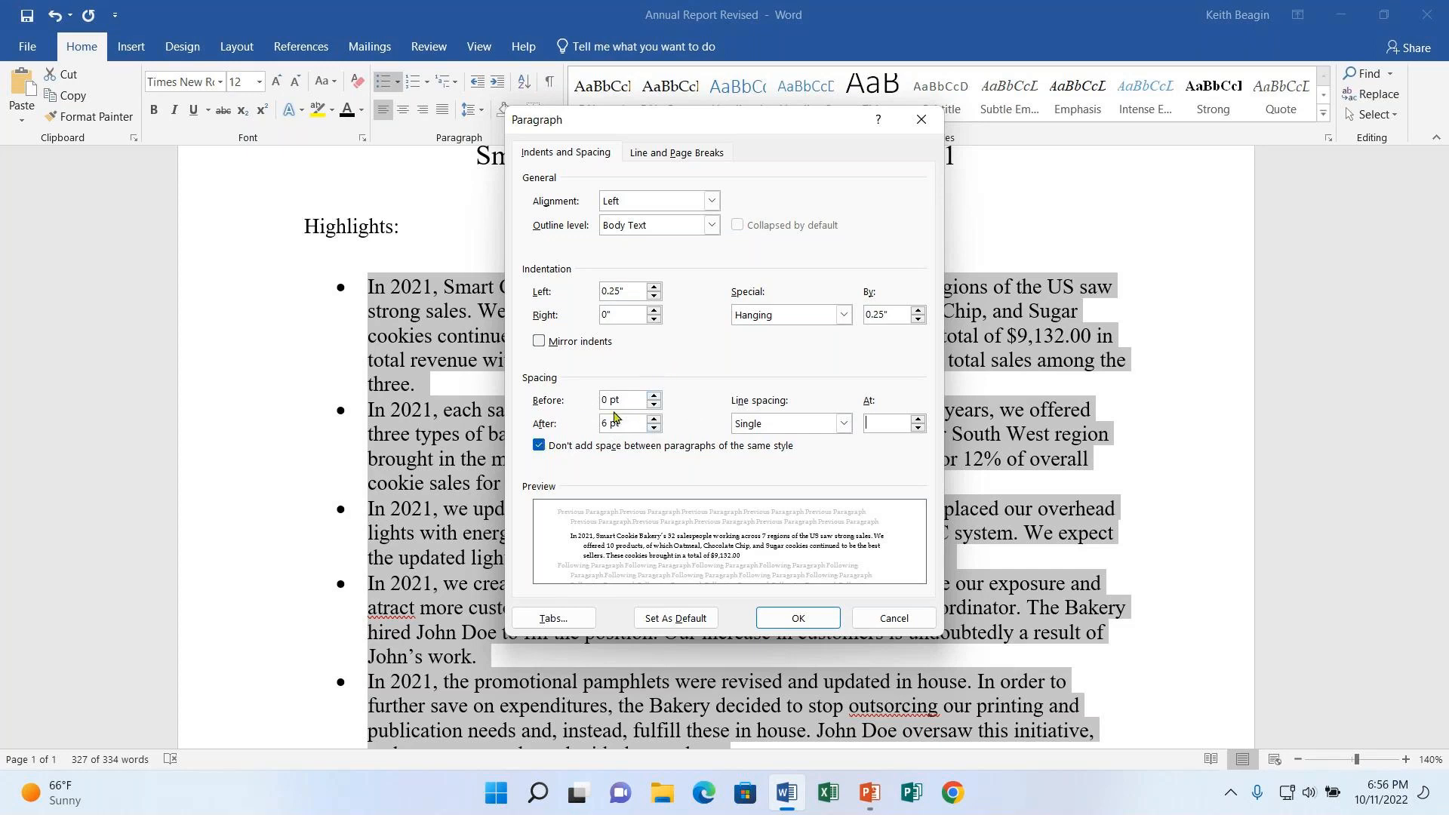
left_click(539, 446)
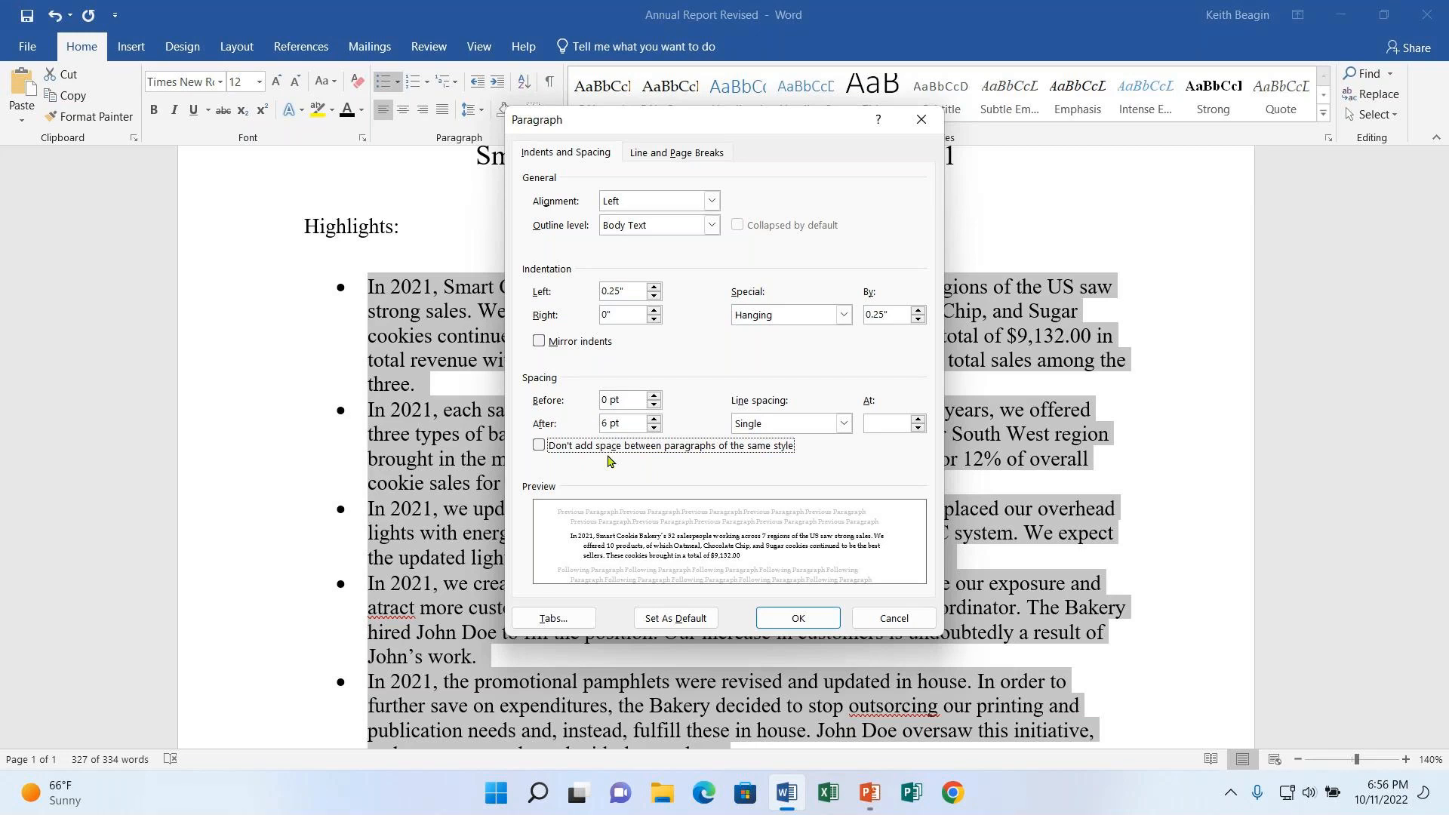
left_click(814, 617)
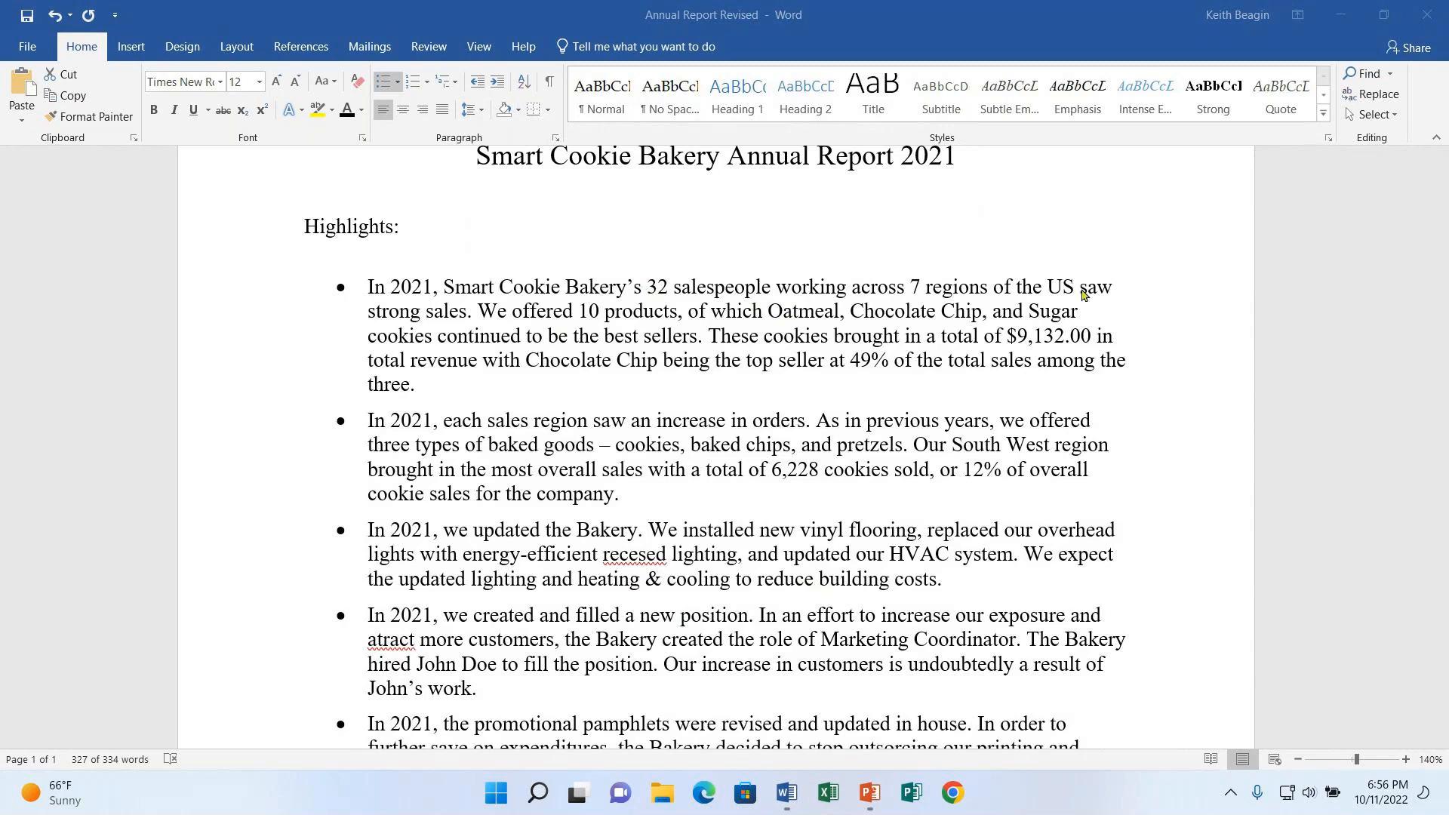
Save the revised annual report and clear the text selection.
left_click(751, 326)
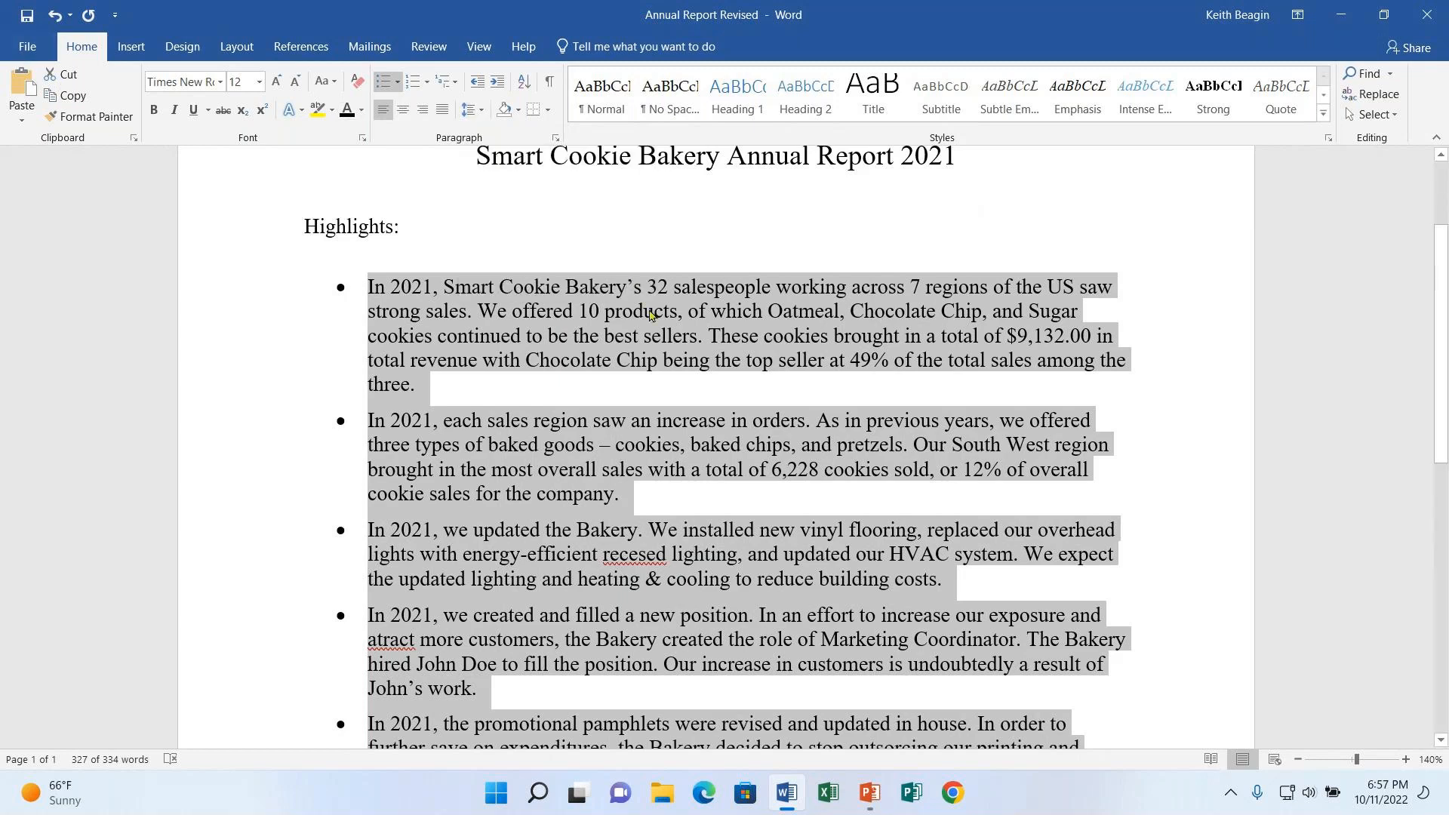
left_click(28, 16)
left_click(411, 282)
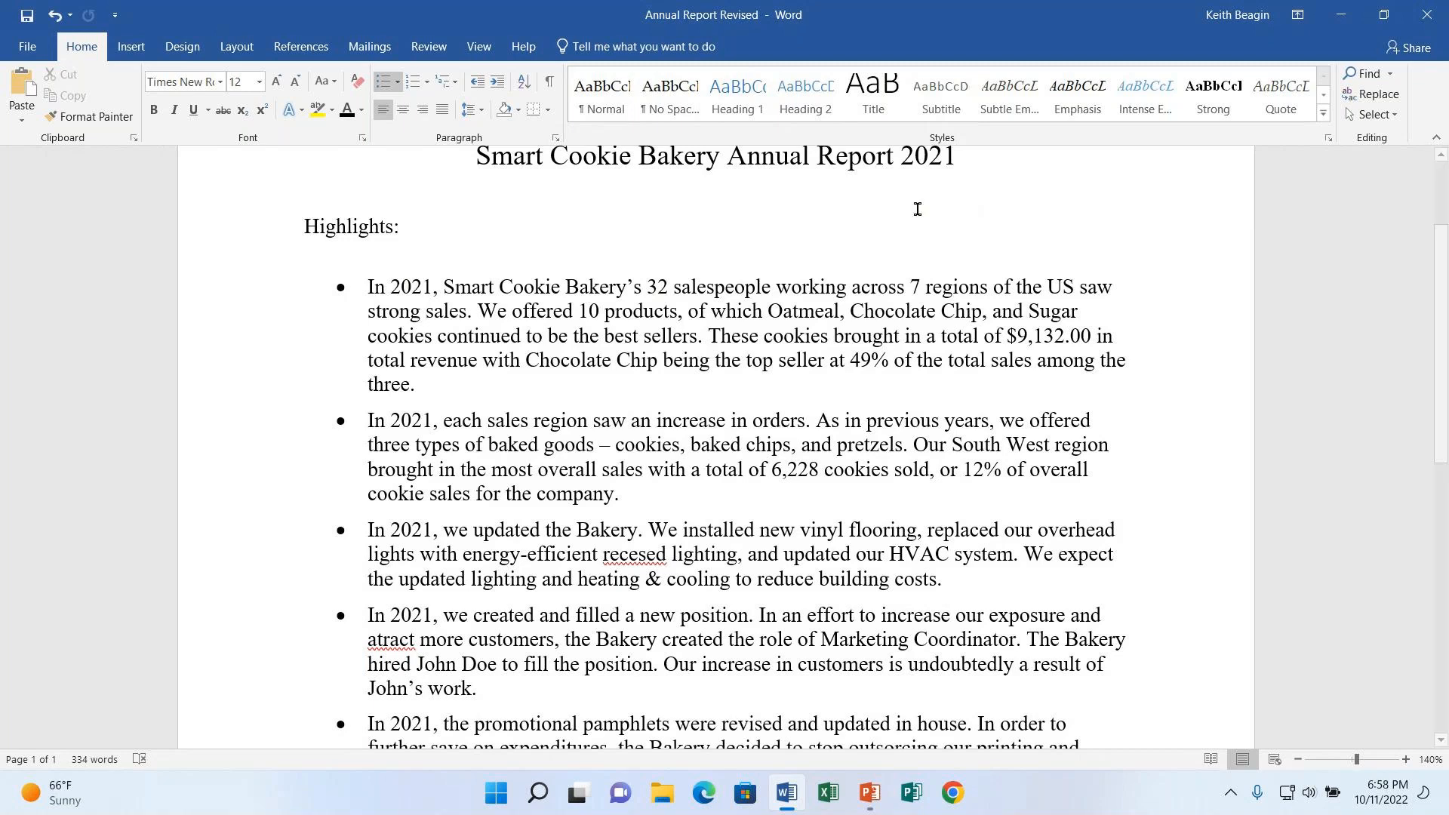
Examine the flagged misspelling "recesed" in the third bulleted paragraph.
left_click(604, 555)
left_click_drag(627, 558, 673, 556)
left_click(731, 574)
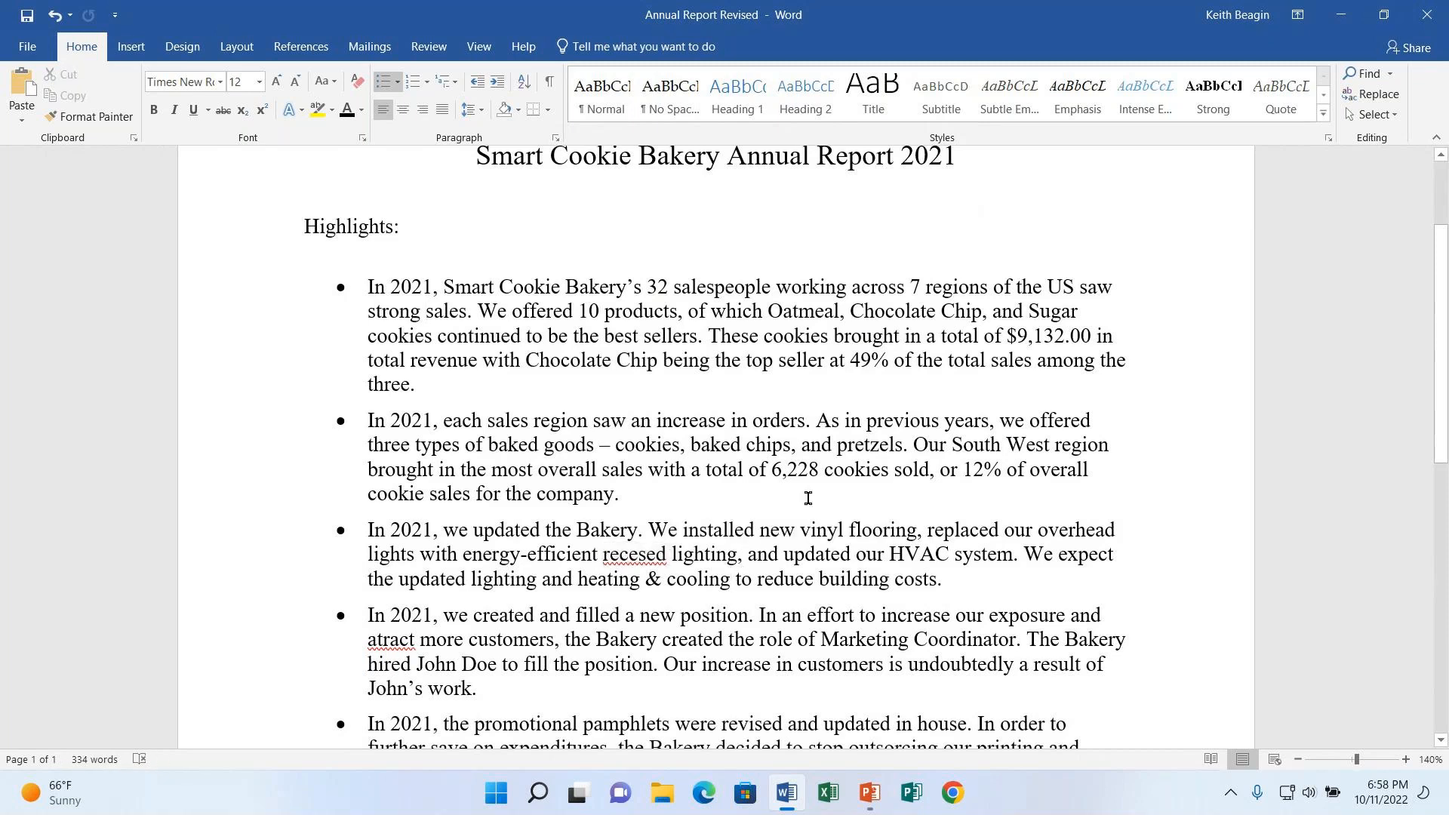
Start a spelling and grammar check from the beginning of the report title and correct "recesed" to "recessed".
scroll(812, 499, "down", 3)
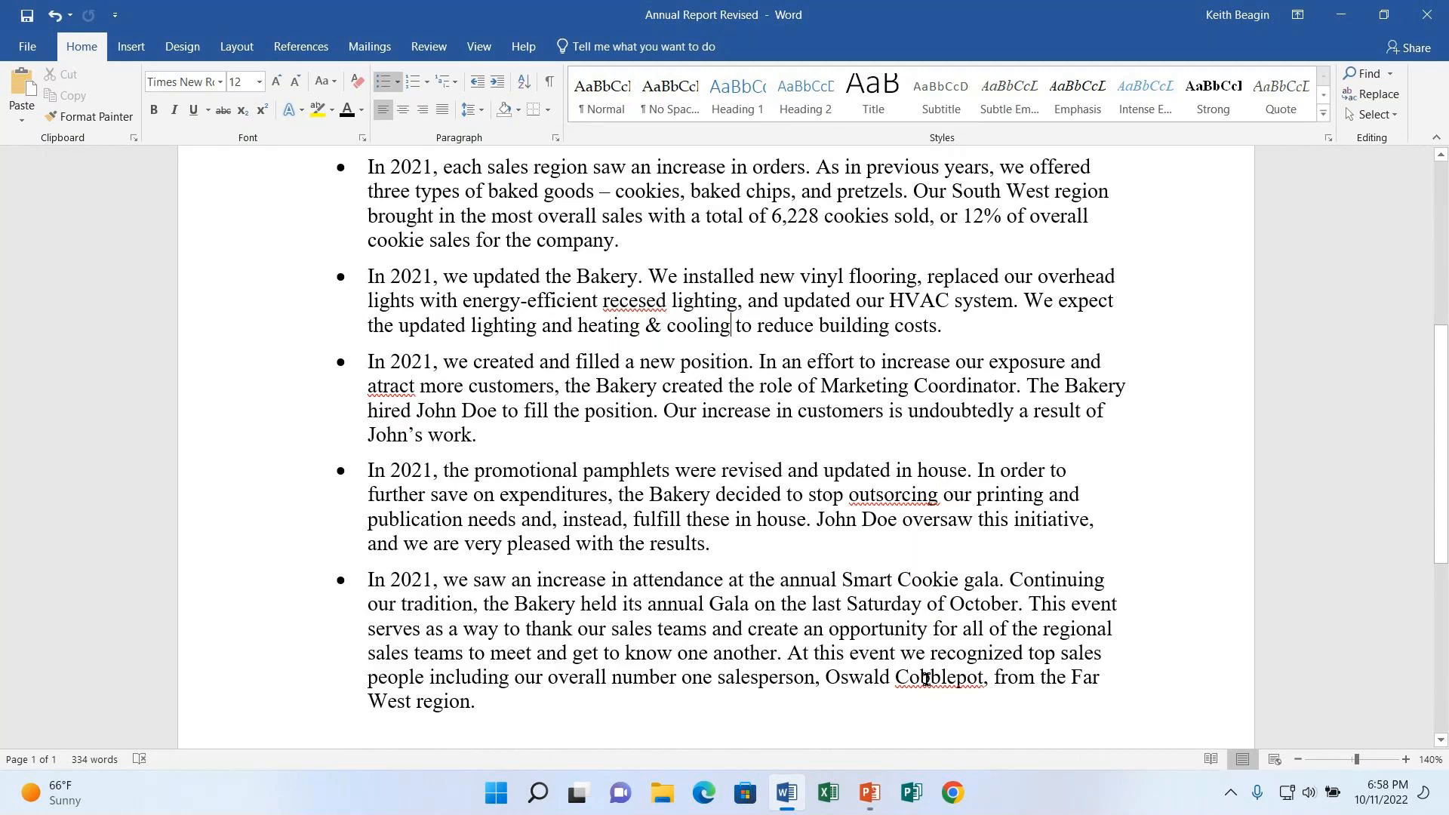
scroll(948, 671, "up", 2)
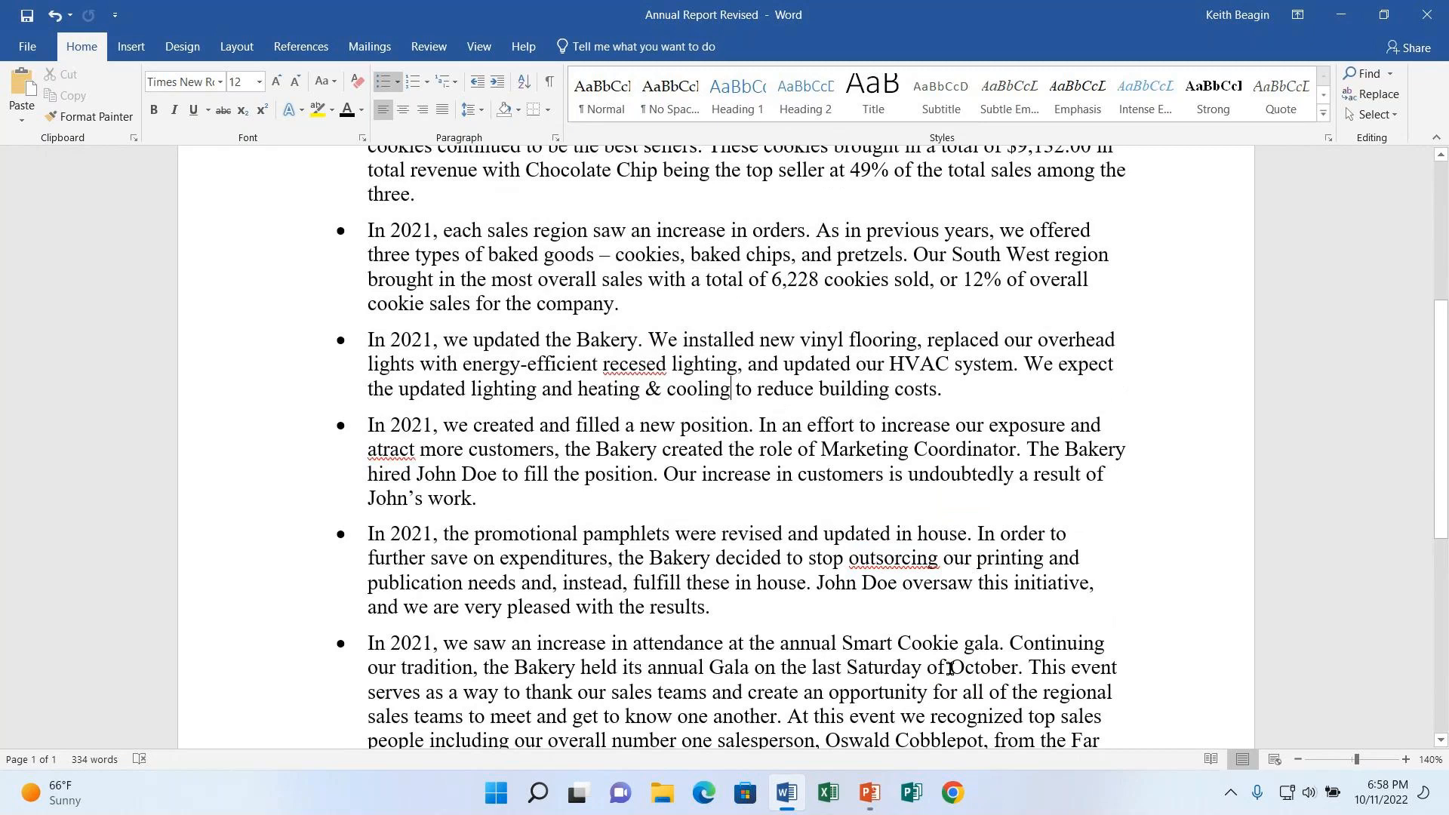
scroll(959, 657, "up", 2)
scroll(959, 634, "up", 2)
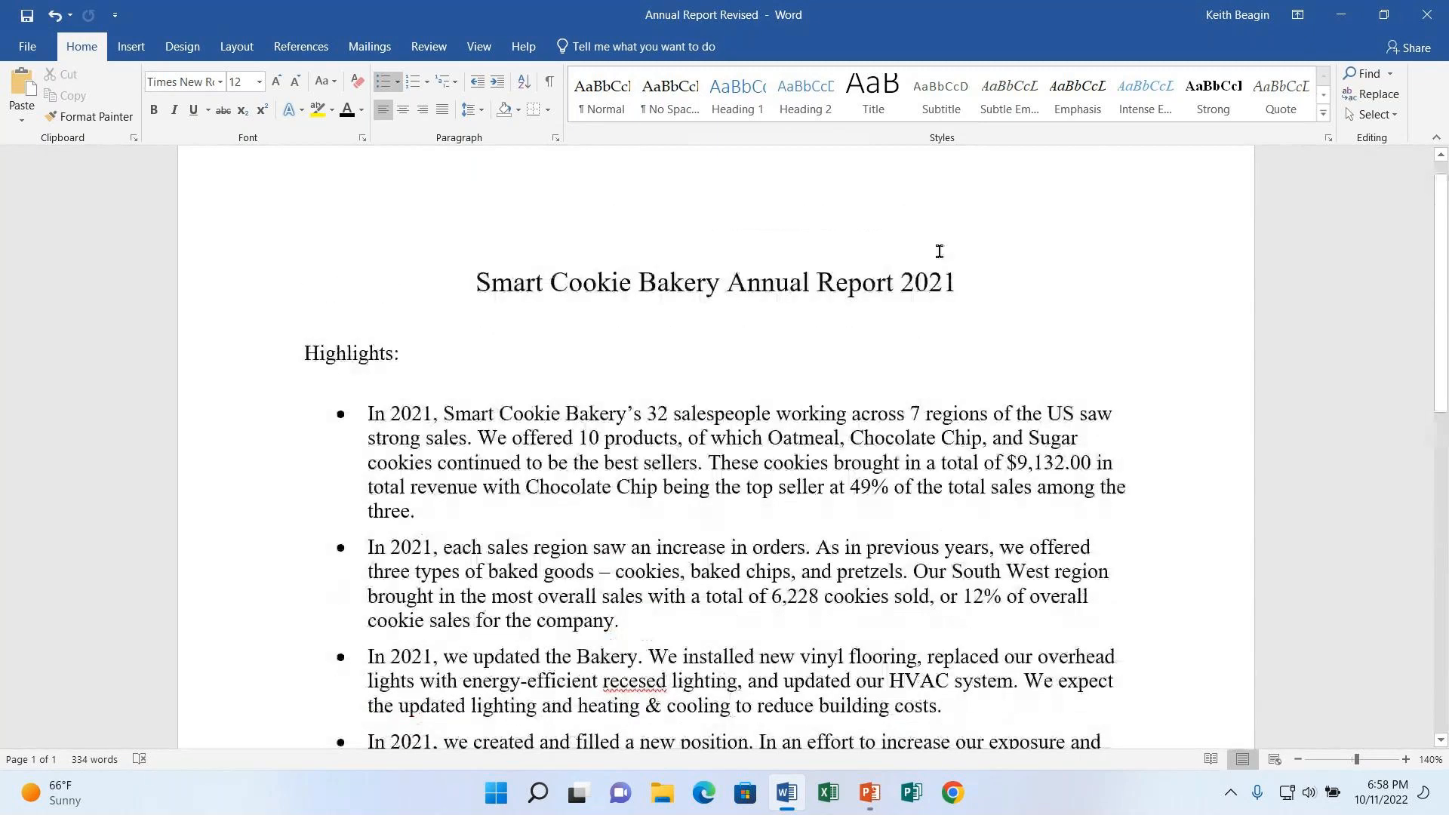
left_click(478, 282)
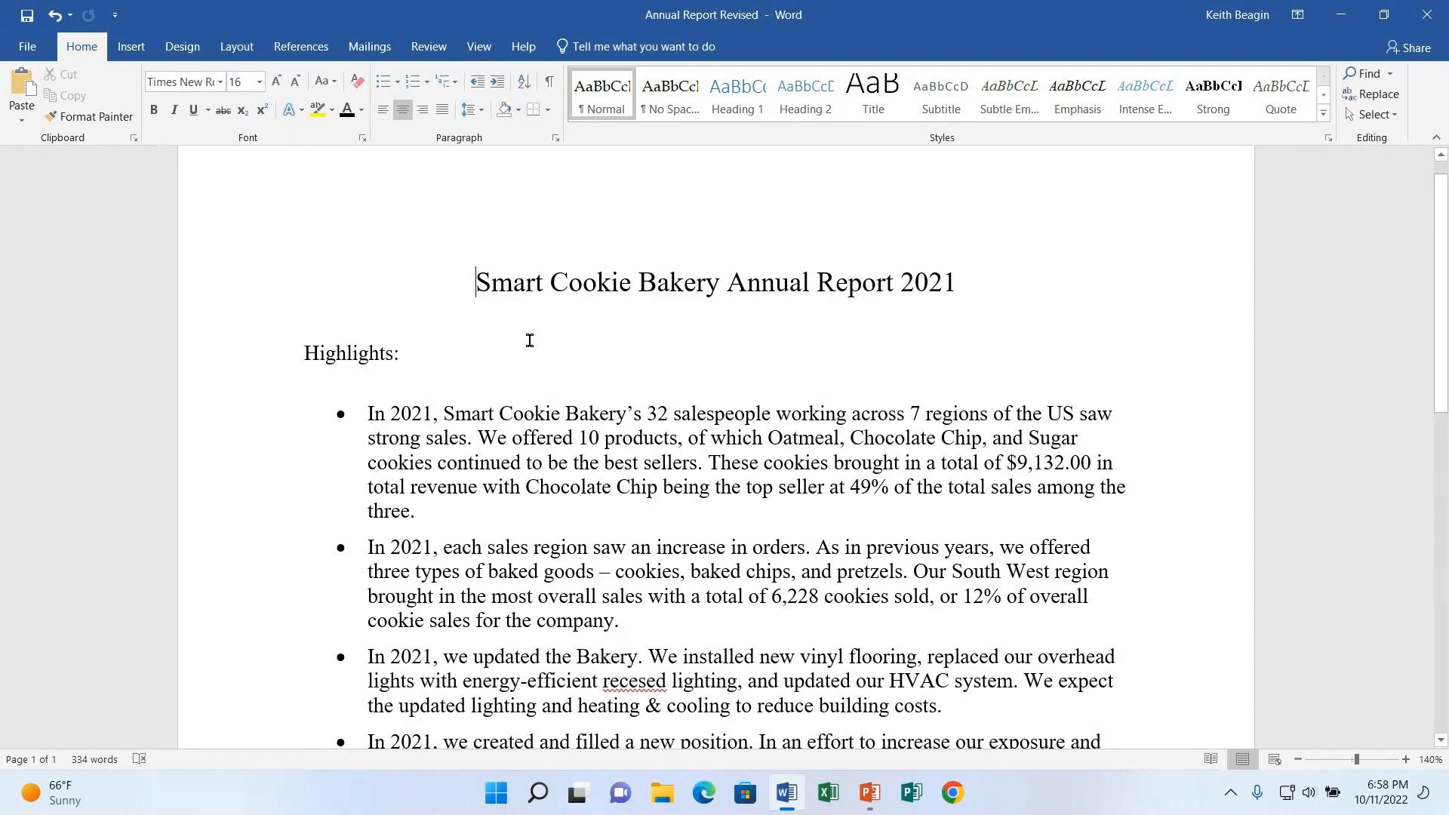
left_click(440, 50)
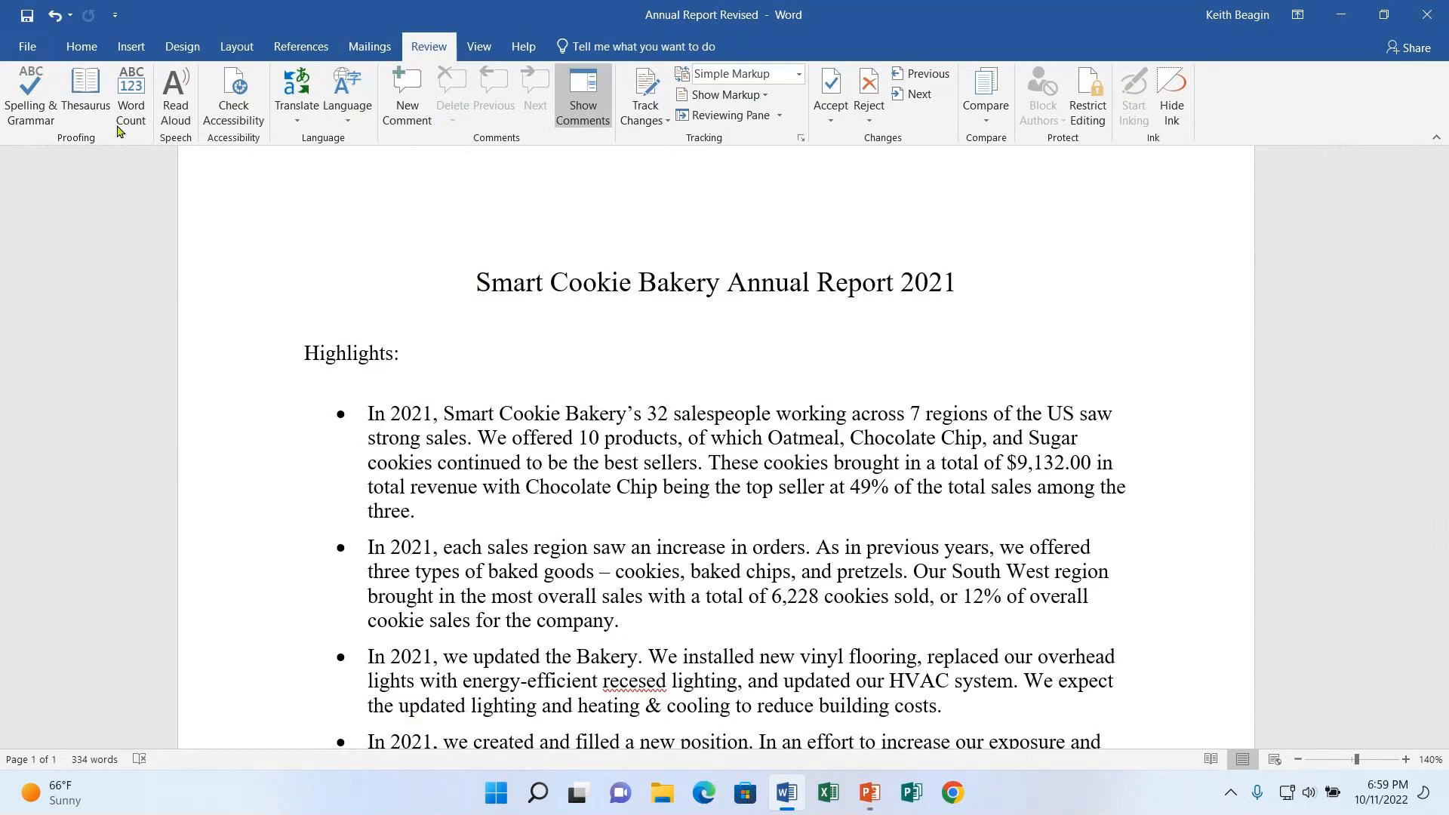
left_click(21, 111)
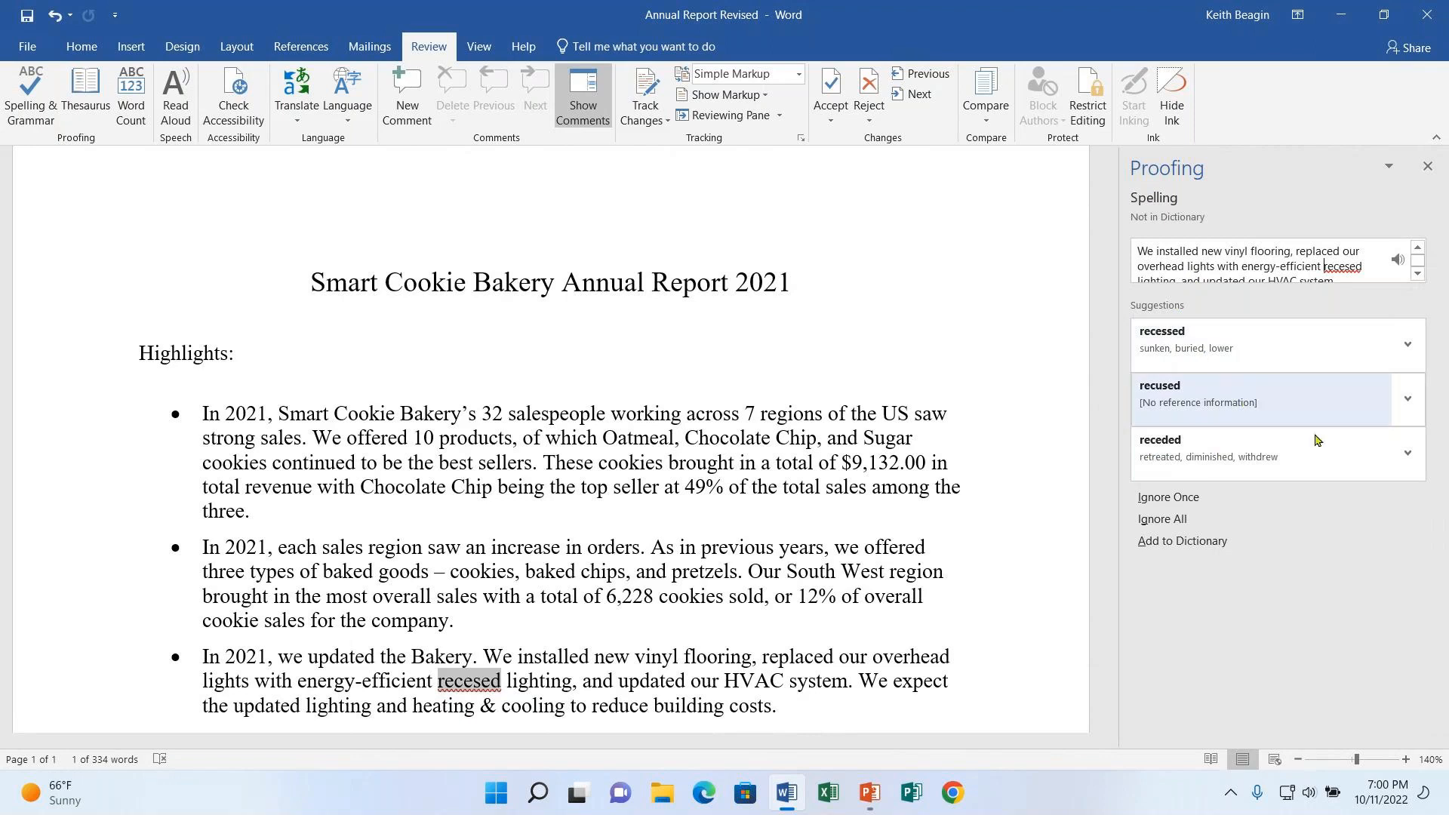
left_click(1238, 343)
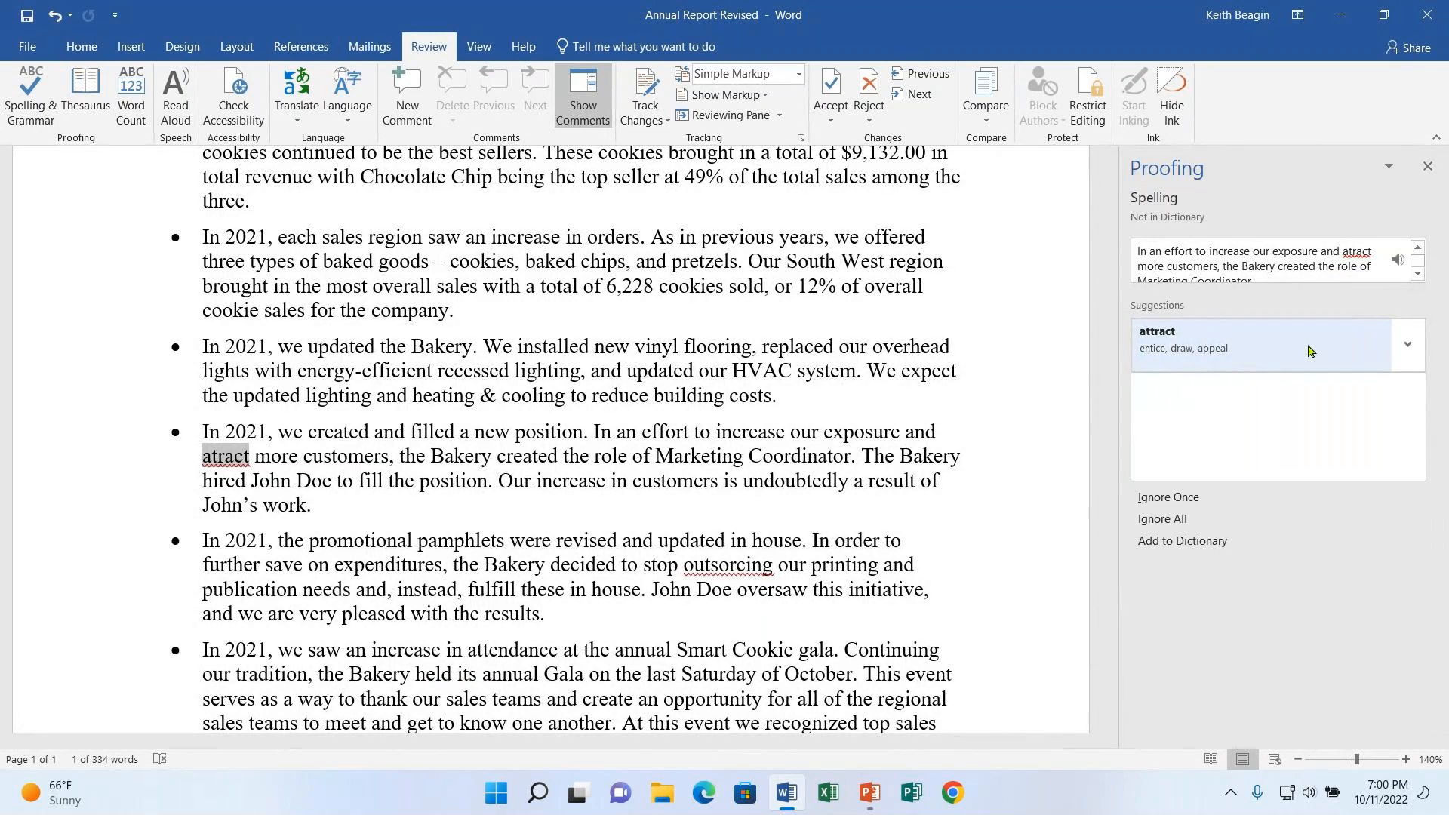
Correct the flagged words "atract" to "attract" and "outsorcing" to "outsourcing" with the suggested spellings.
left_click(1409, 345)
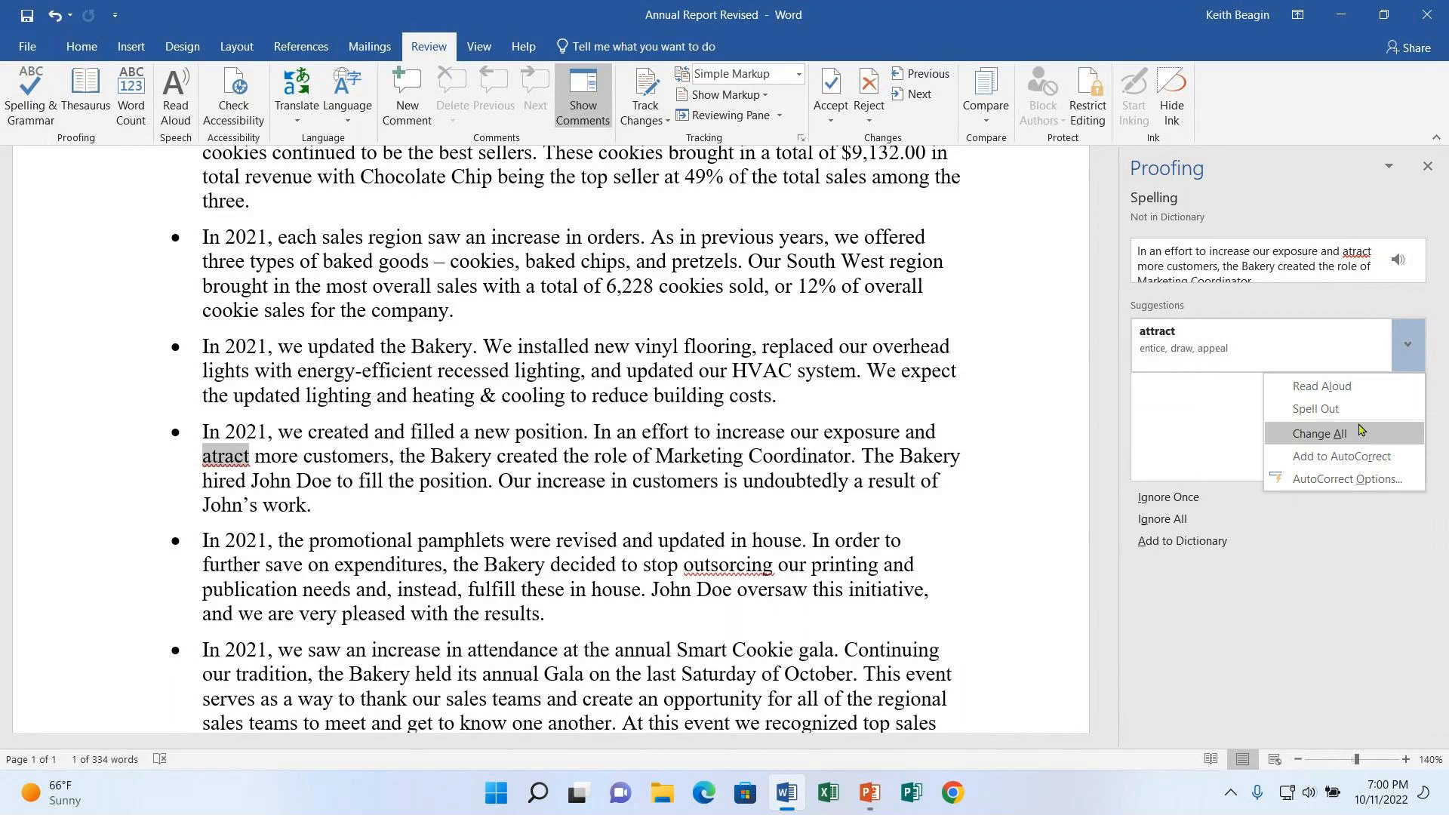
left_click(1410, 365)
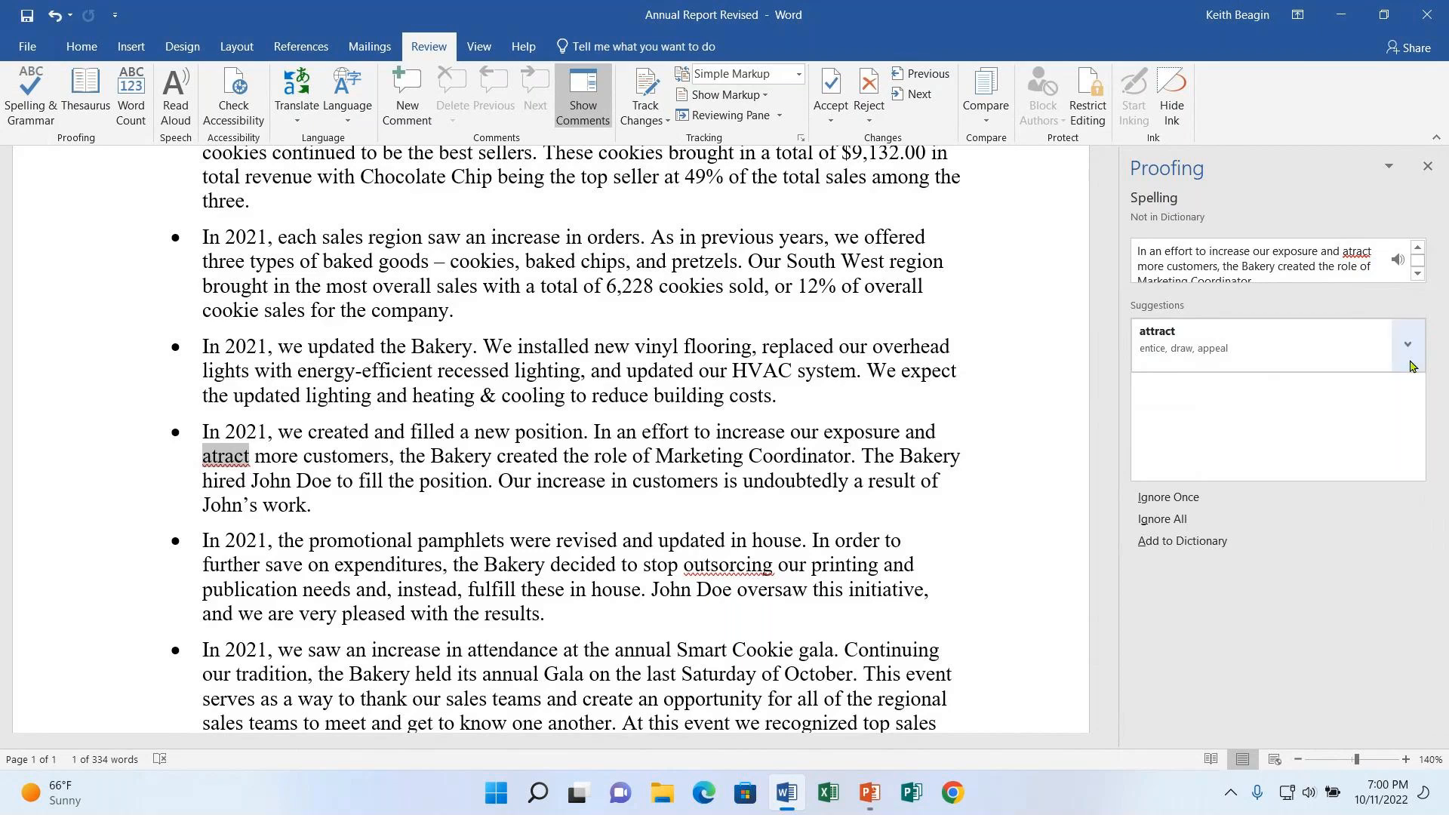
left_click(1170, 340)
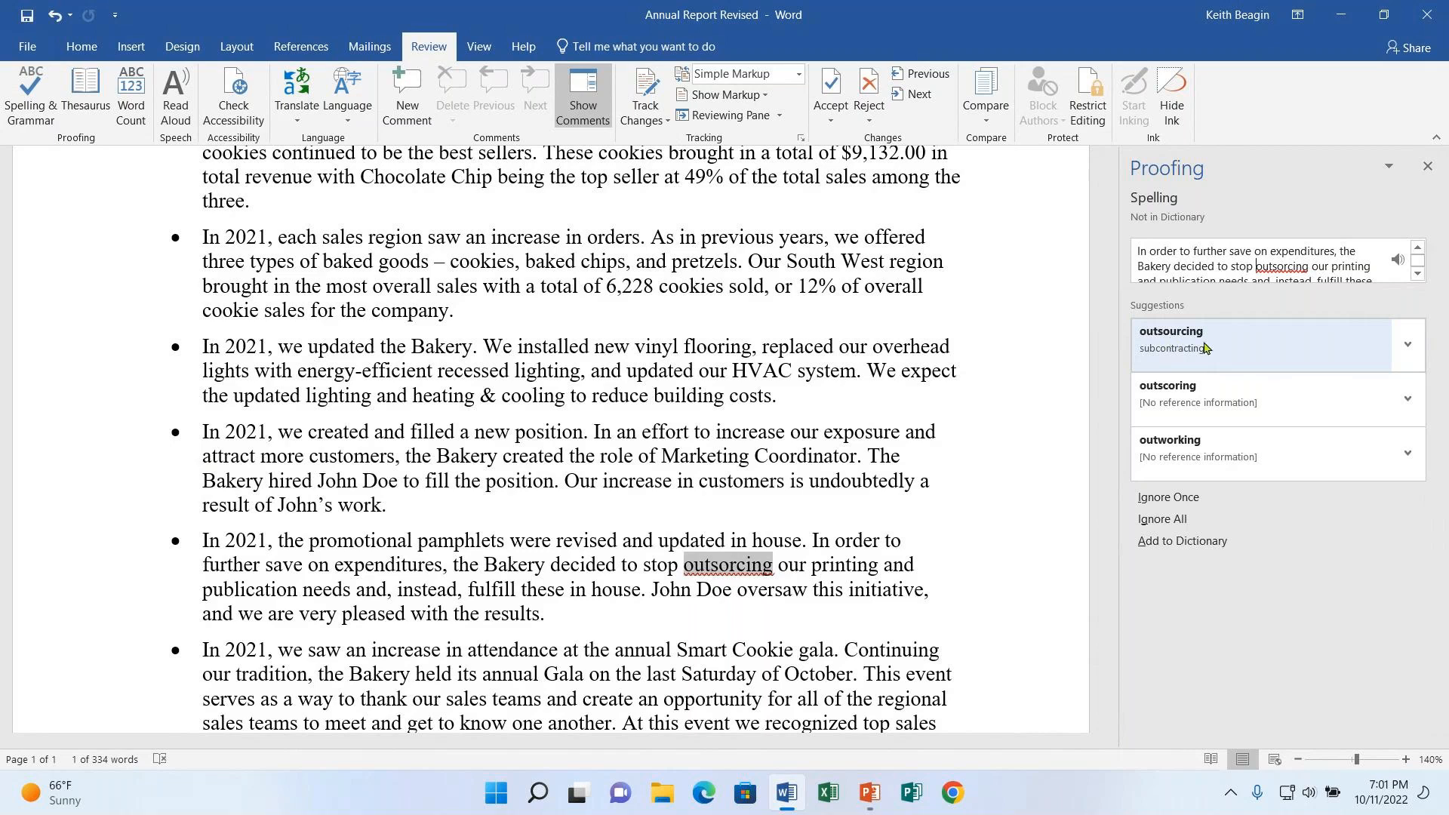
left_click(1228, 361)
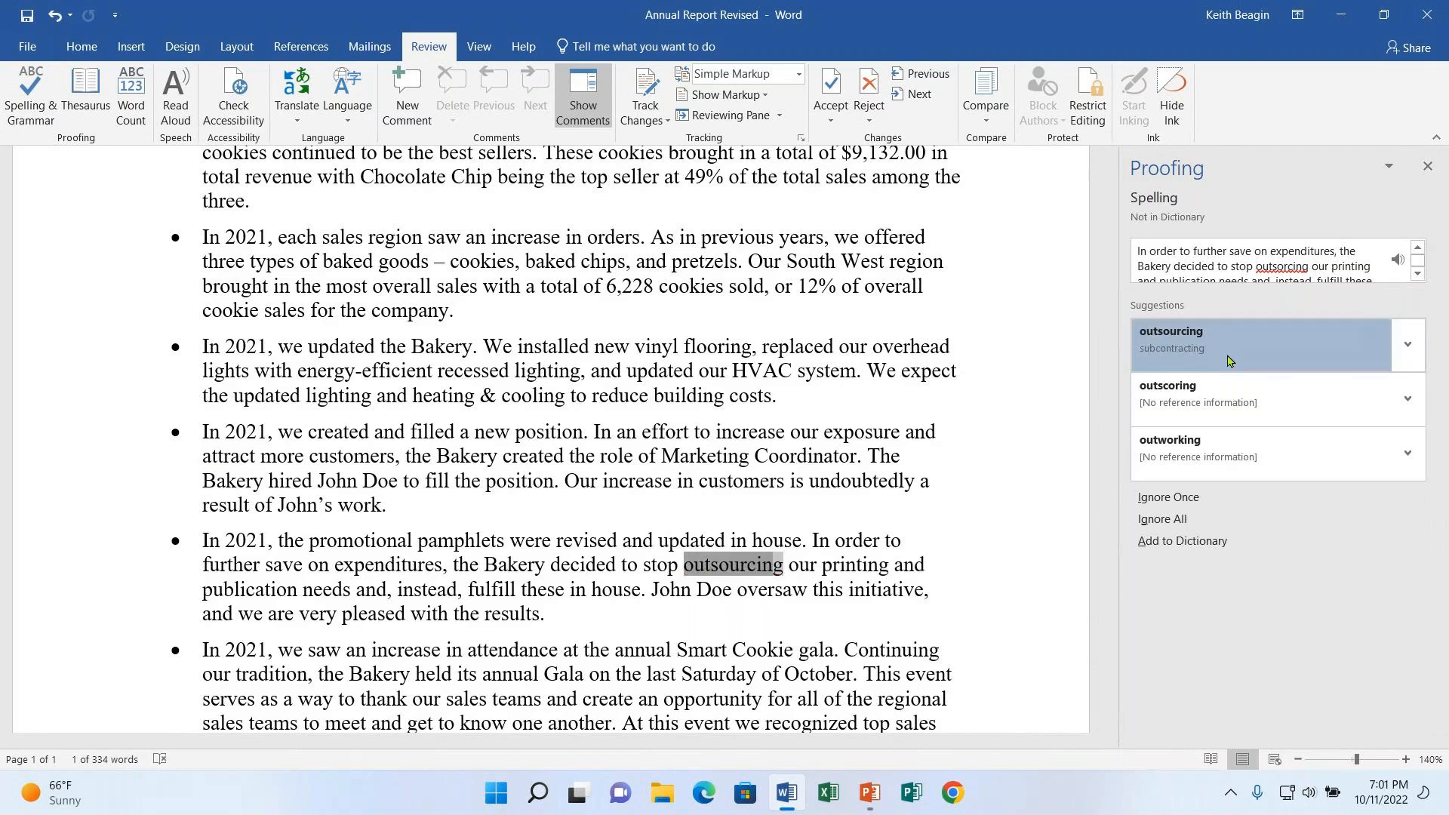
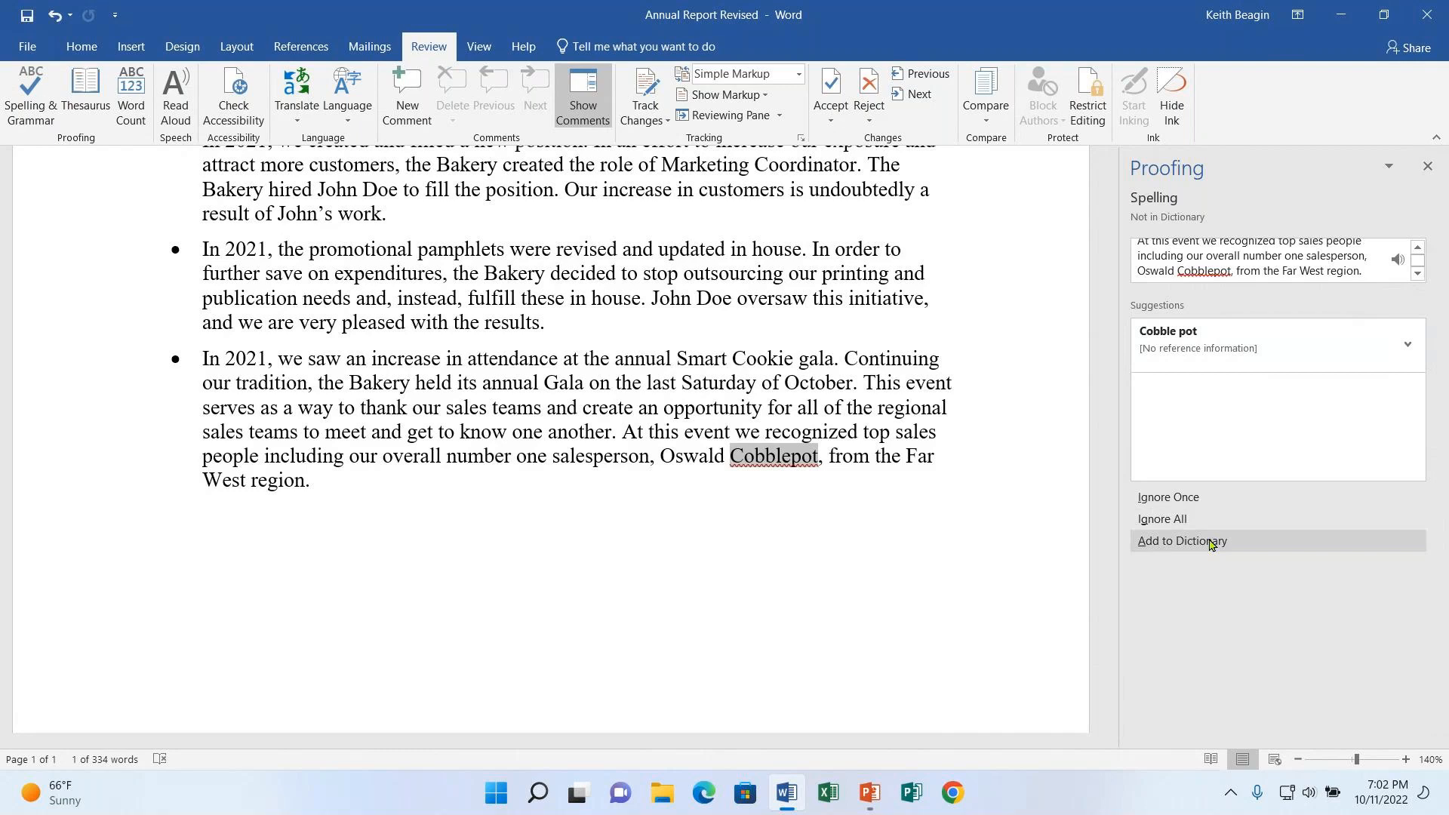
Ignore the flagged surname in the gala paragraph once and finish the spelling check.
left_click(1220, 499)
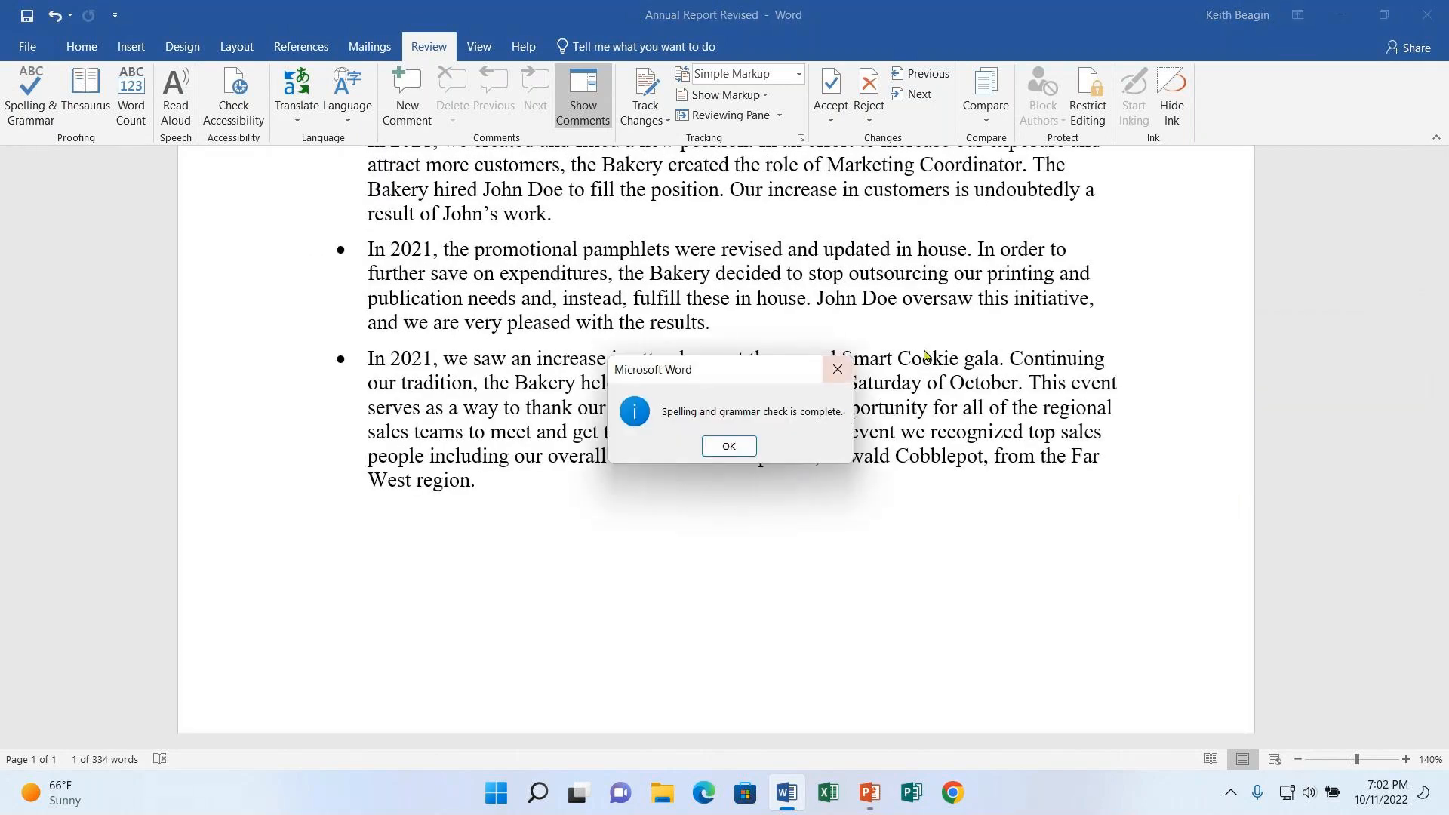
left_click(731, 447)
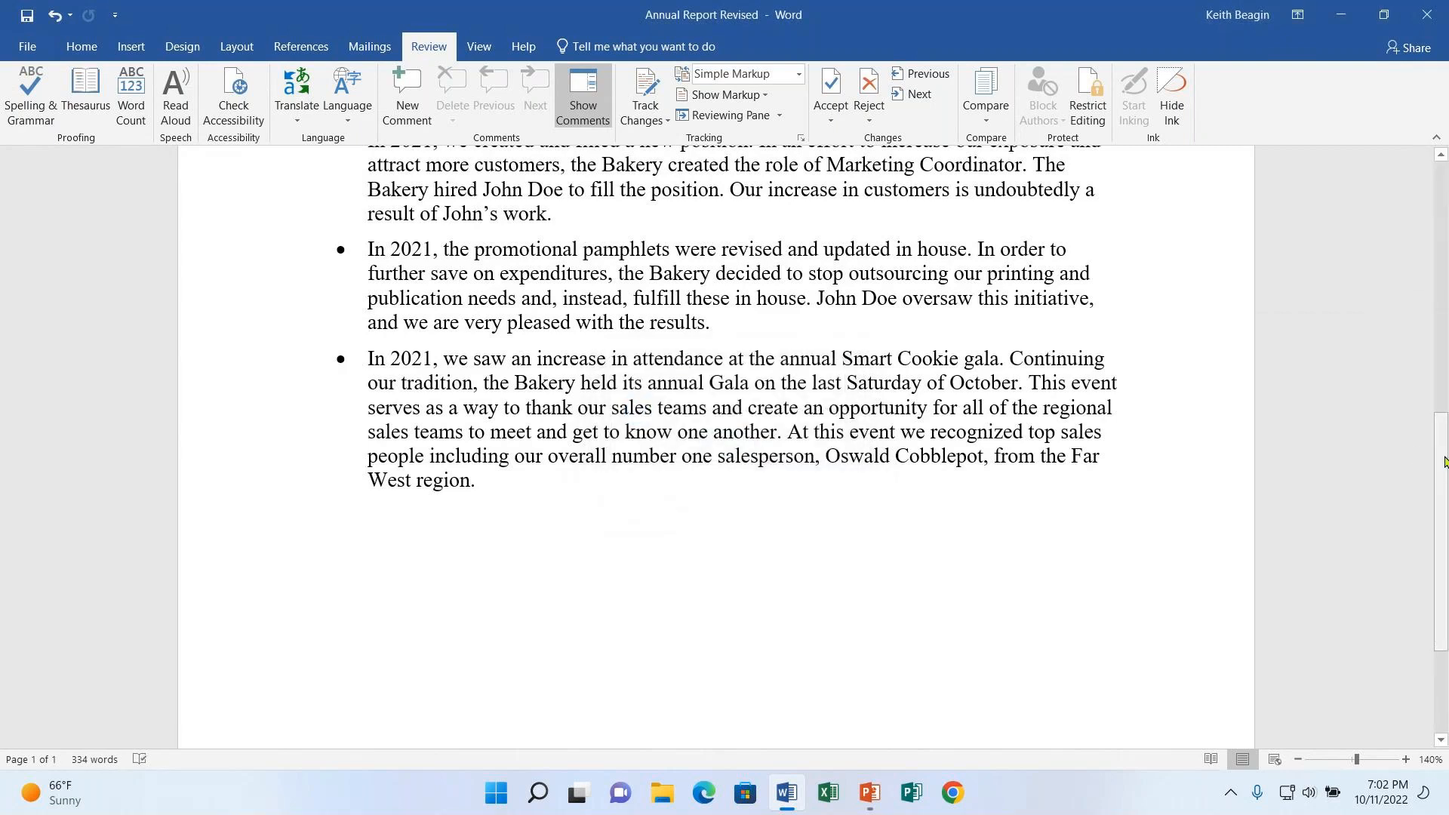
Locate the mentions of the Marketing Coordinator's first name in the fourth and fifth bulleted paragraphs and select them together.
left_click_drag(1445, 462, 1444, 164)
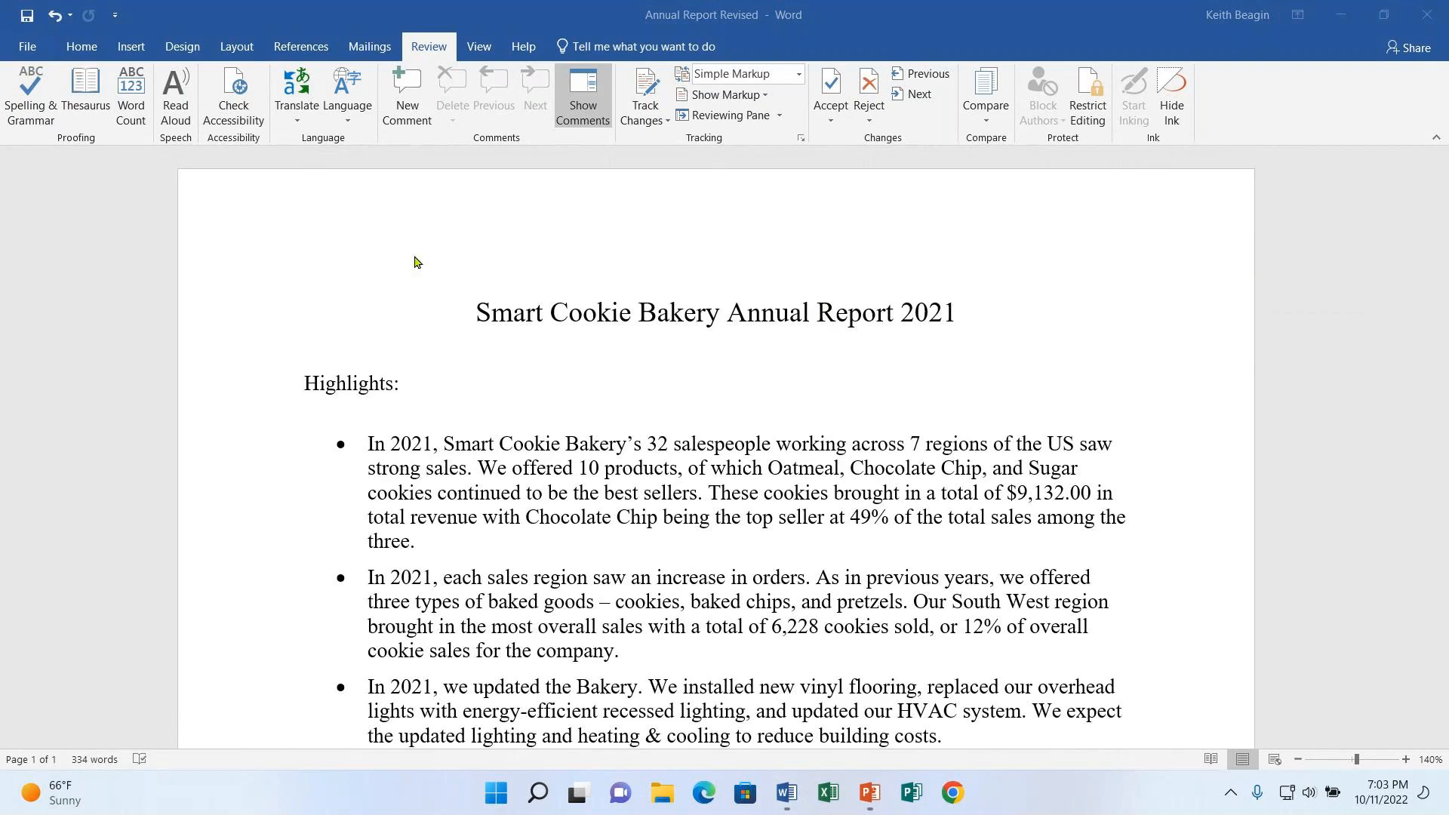
left_click(480, 326)
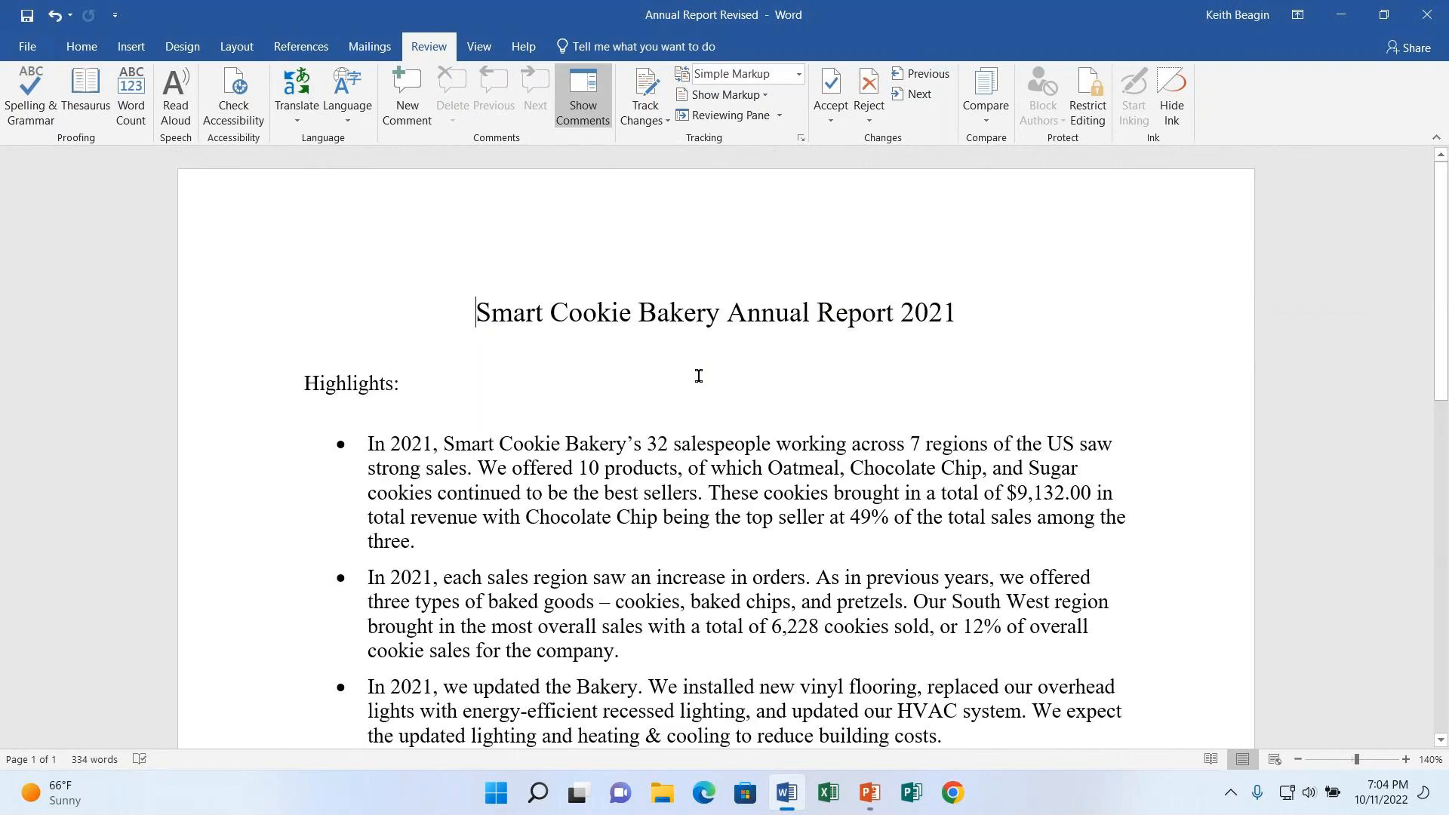
scroll(714, 370, "down", 1)
scroll(713, 370, "down", 5)
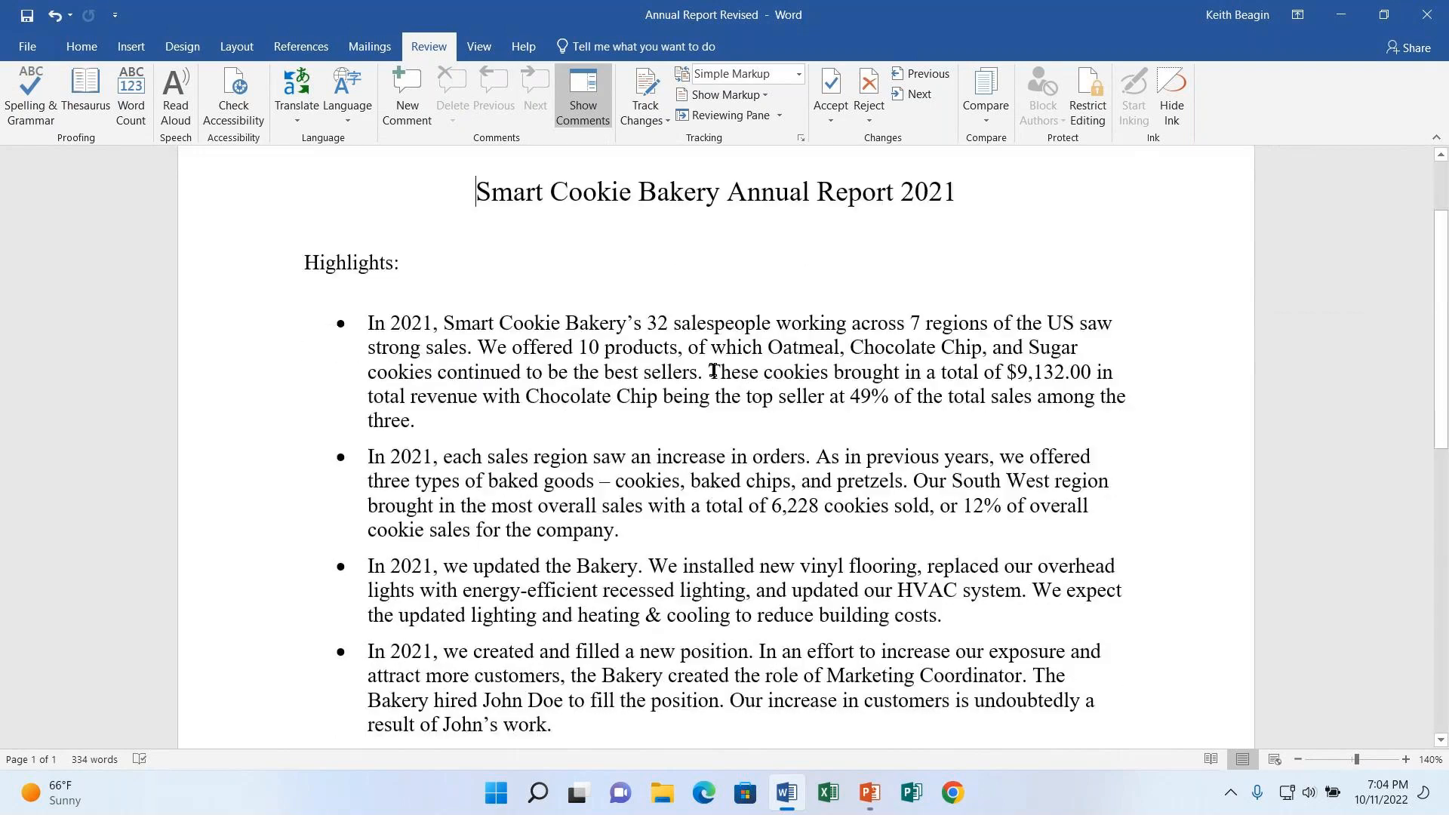
scroll(696, 363, "down", 6)
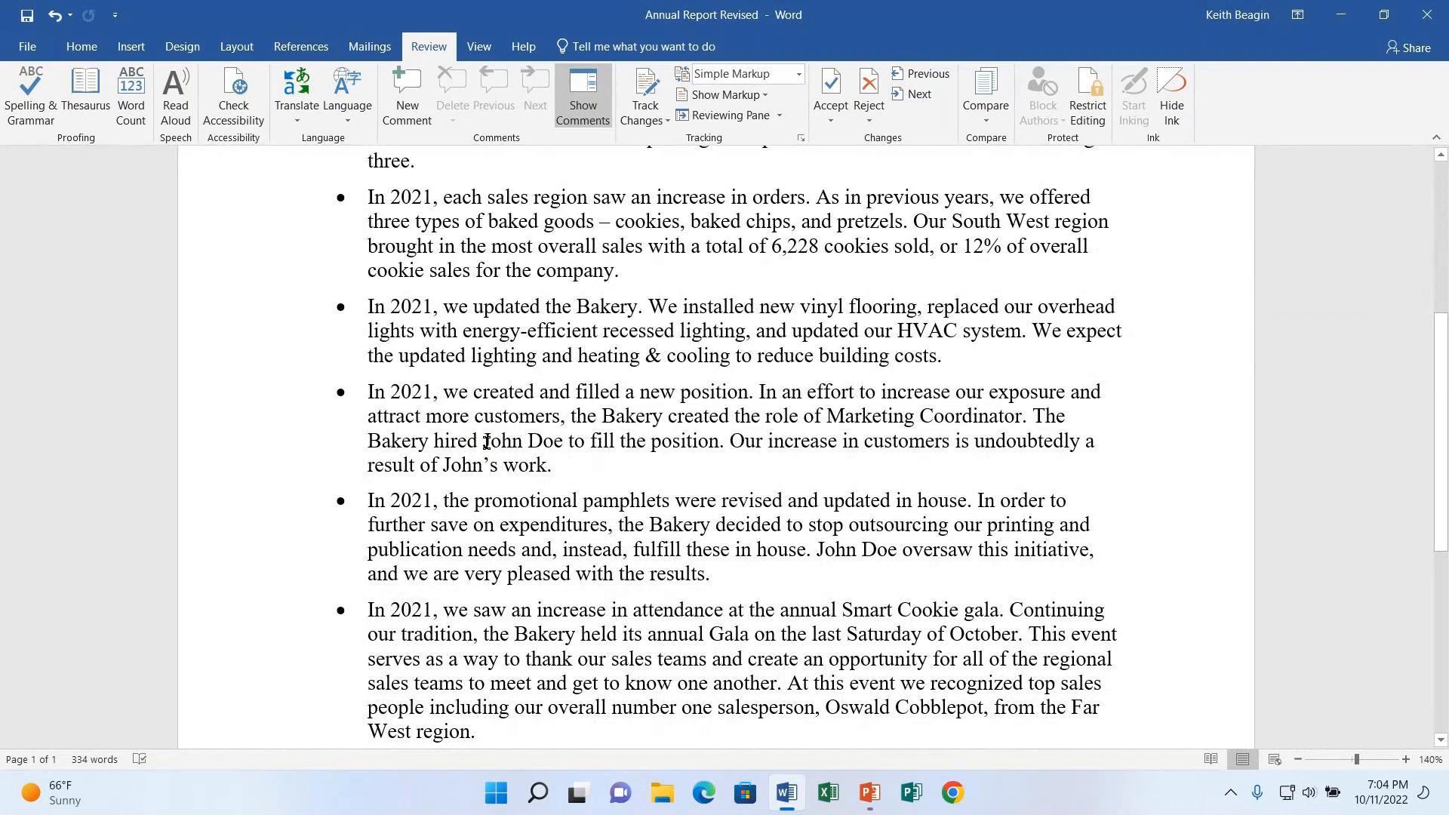
left_click(486, 444, "ctrl")
left_click_drag(483, 444, 523, 443)
left_click_drag(445, 468, 491, 478)
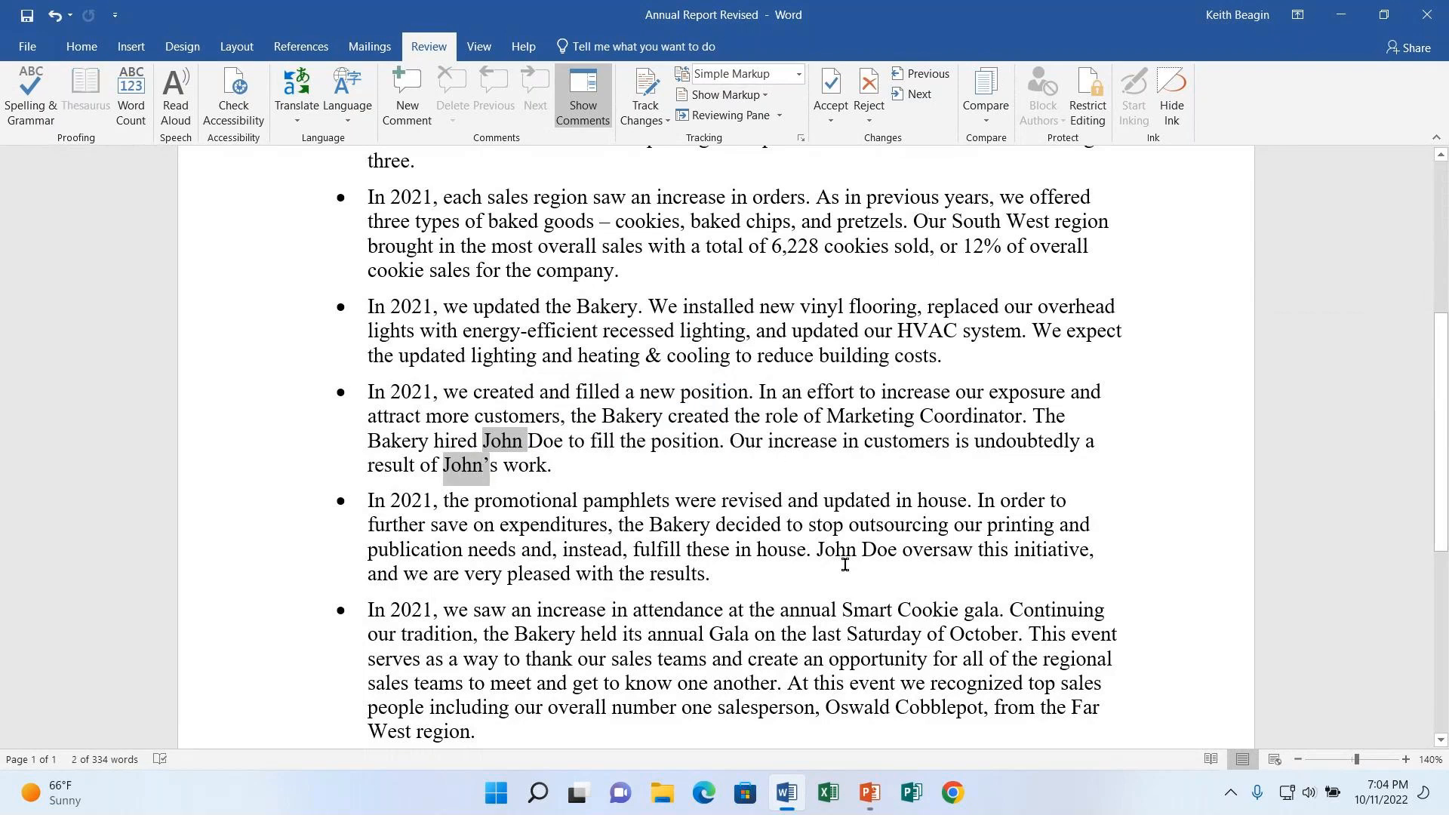
left_click_drag(817, 550, 862, 601)
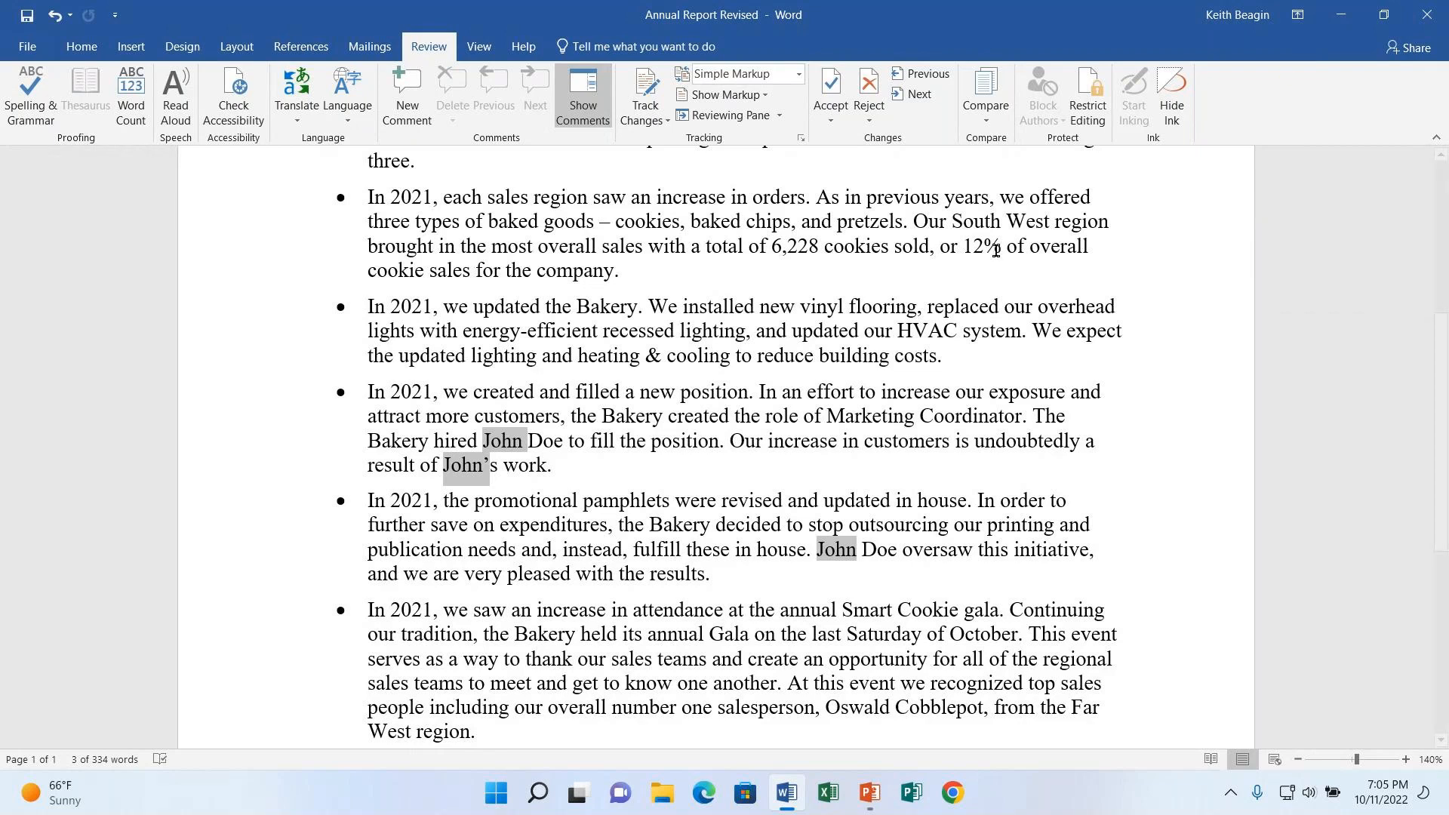
Clear the text selection and place the cursor in front of the report title.
scroll(749, 571, "up", 5)
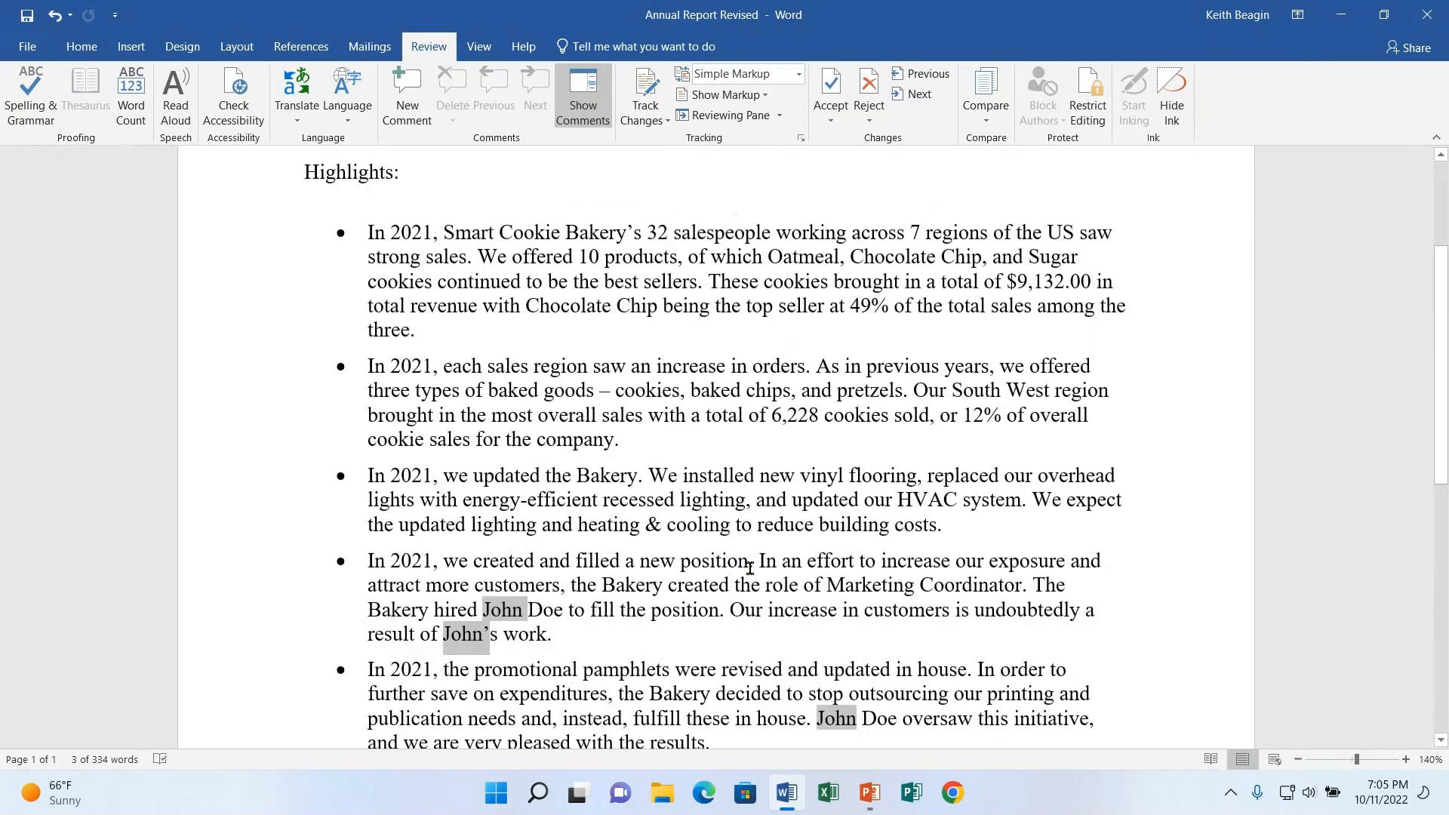
left_click_drag(573, 492, 760, 492)
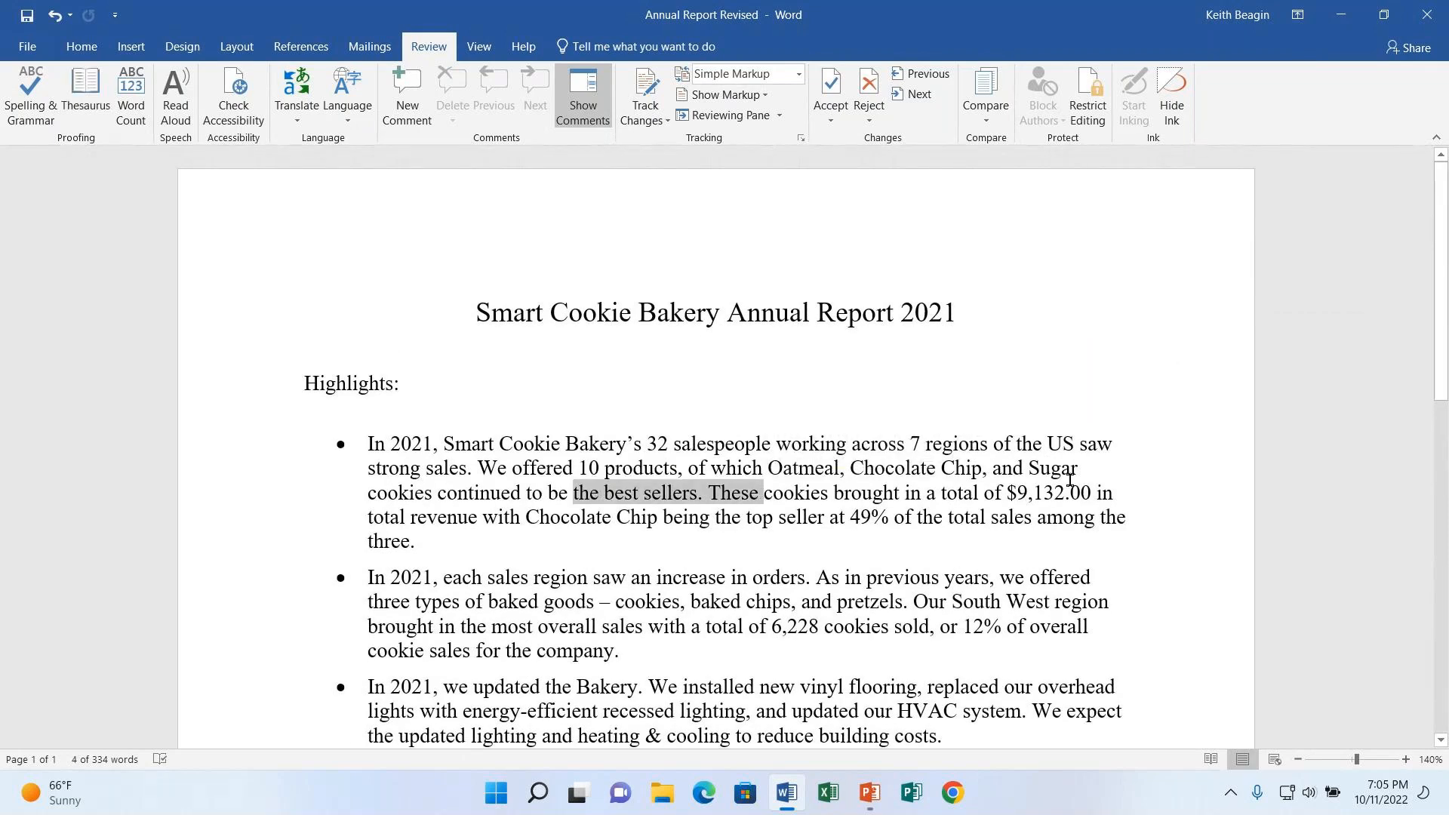
left_click(468, 325)
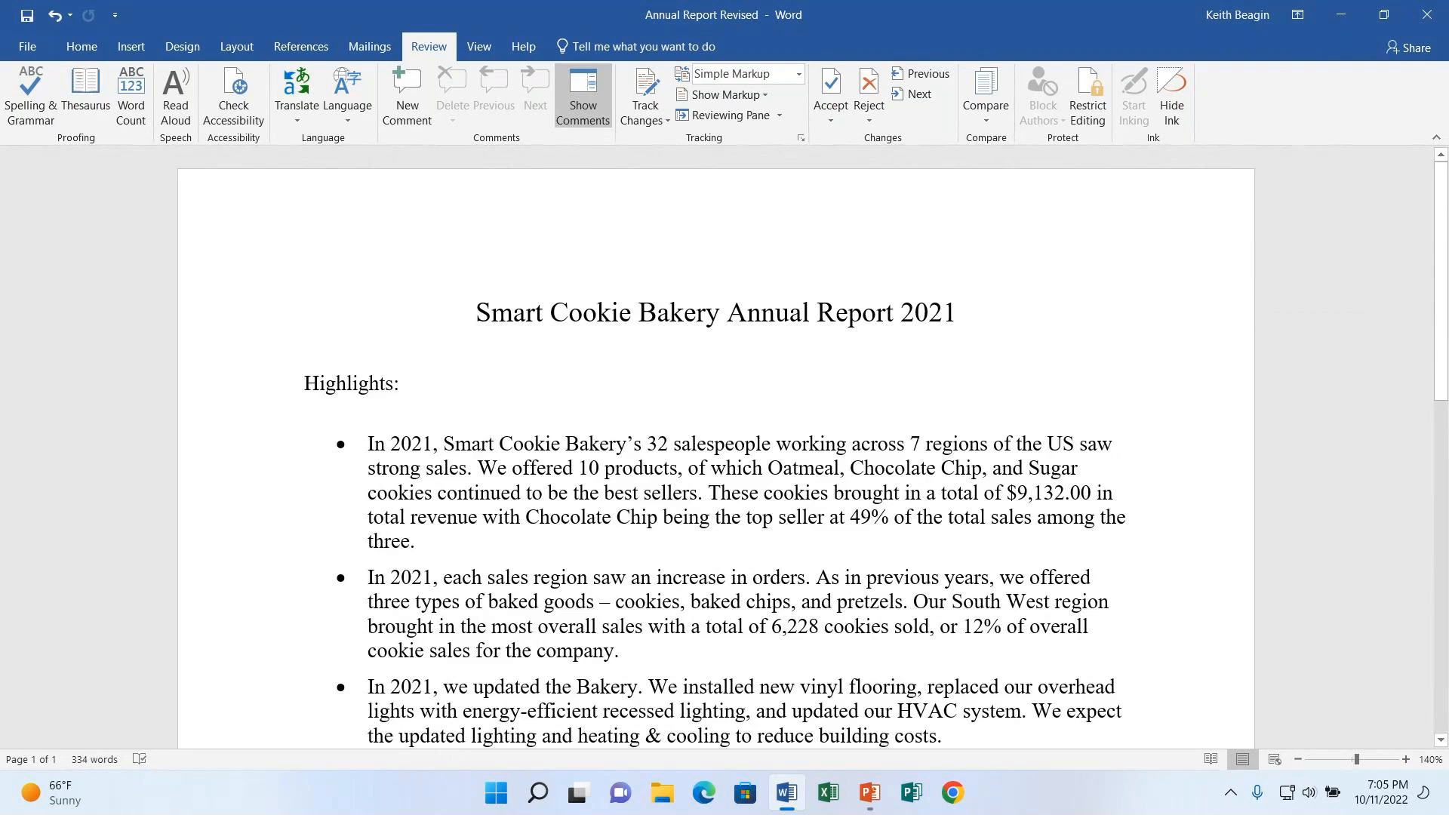
left_click_drag(664, 629, 715, 629)
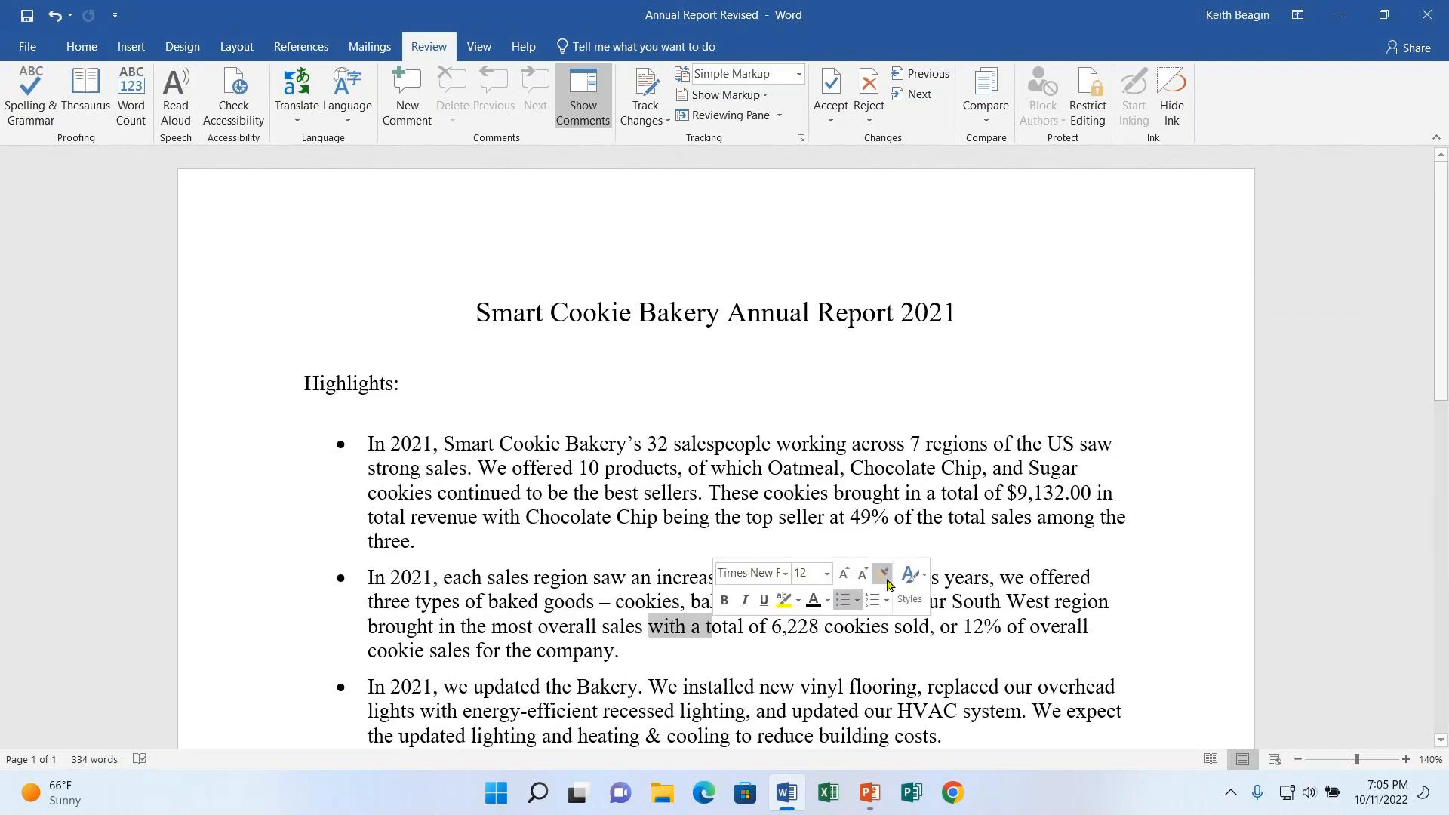
left_click(477, 317)
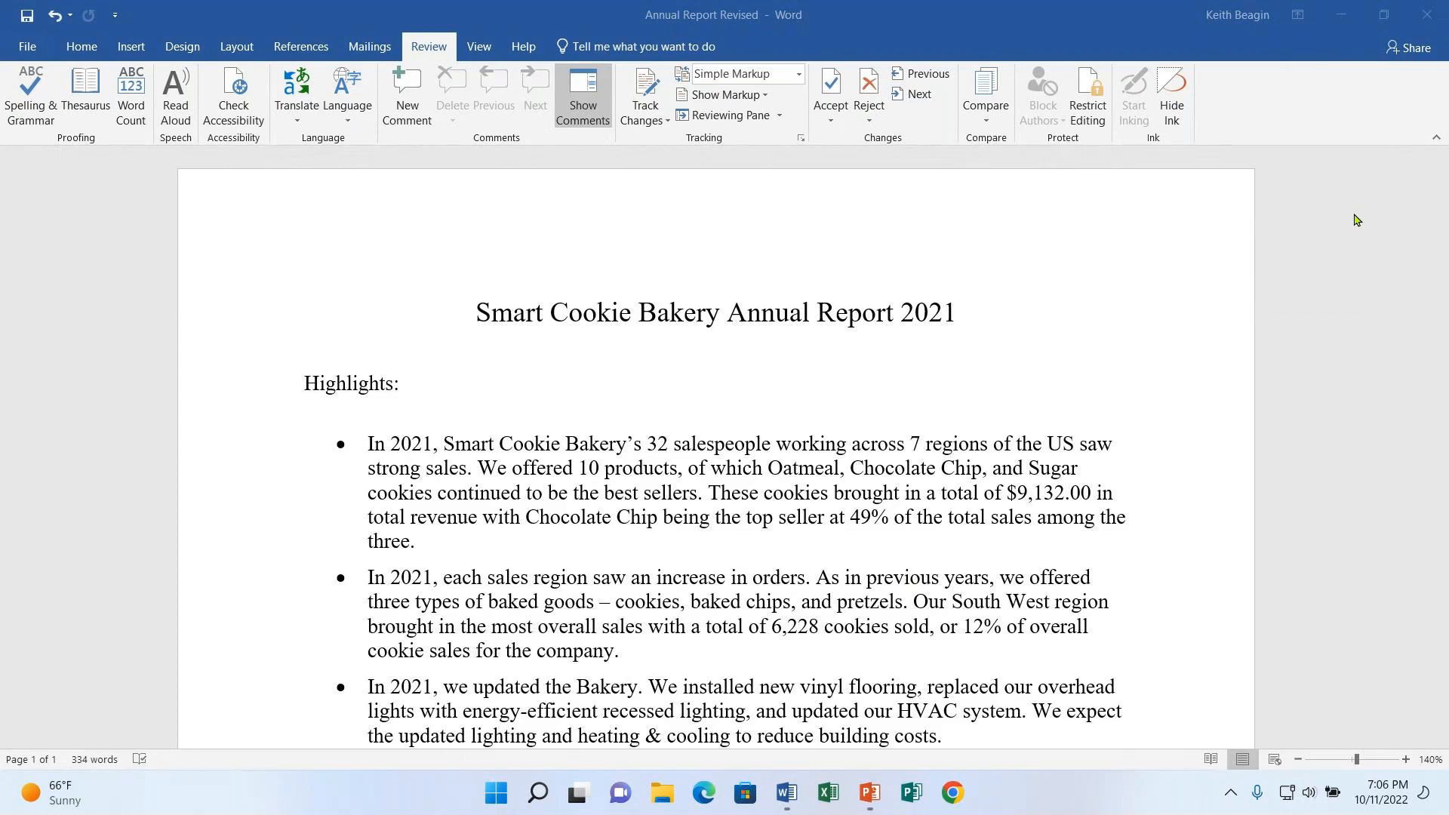
Replace all occurrences of the Marketing Coordinator's first name with the spelling without the "h" using Find and Replace, and close the dialog.
left_click(79, 46)
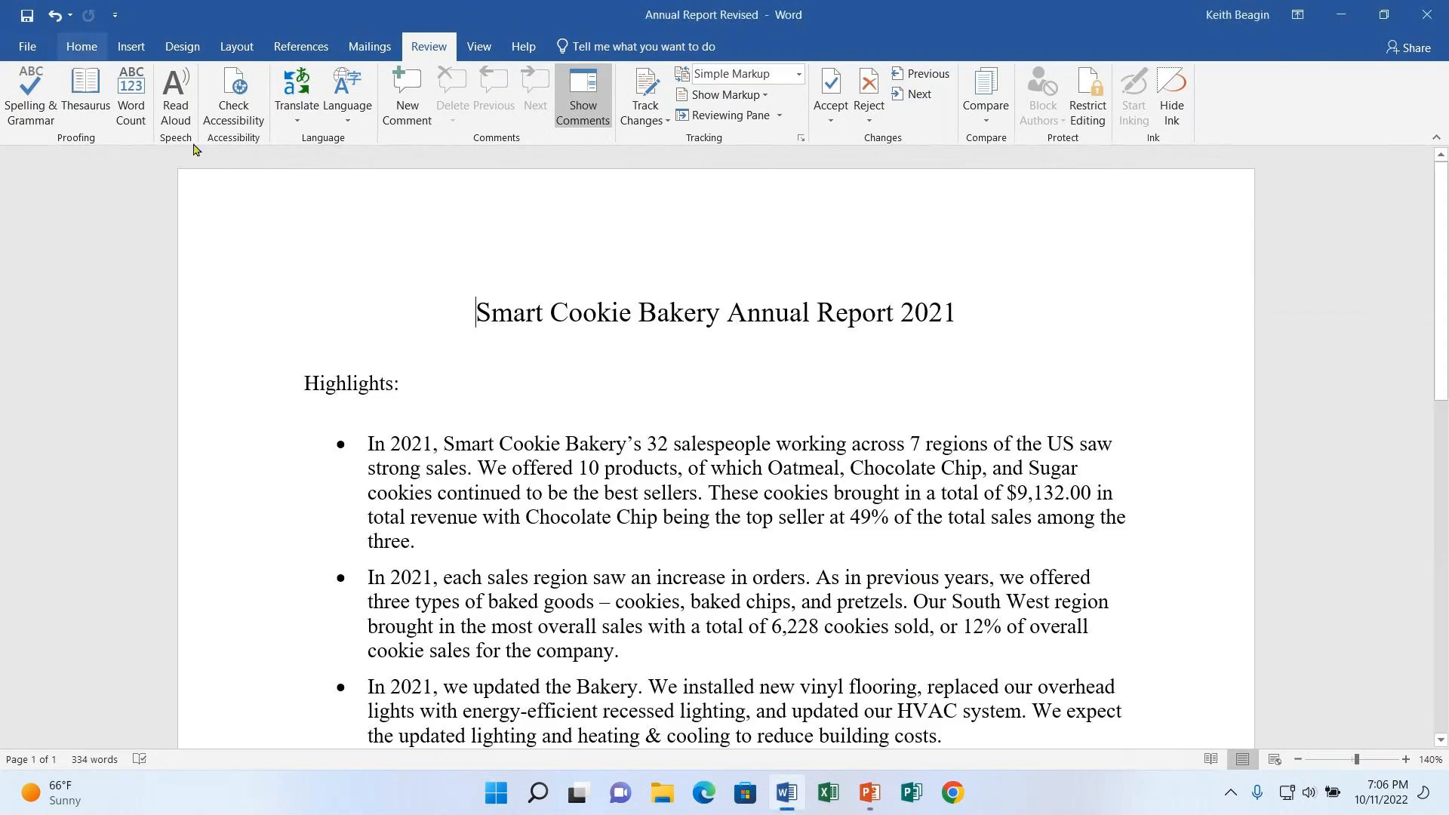
left_click(96, 39)
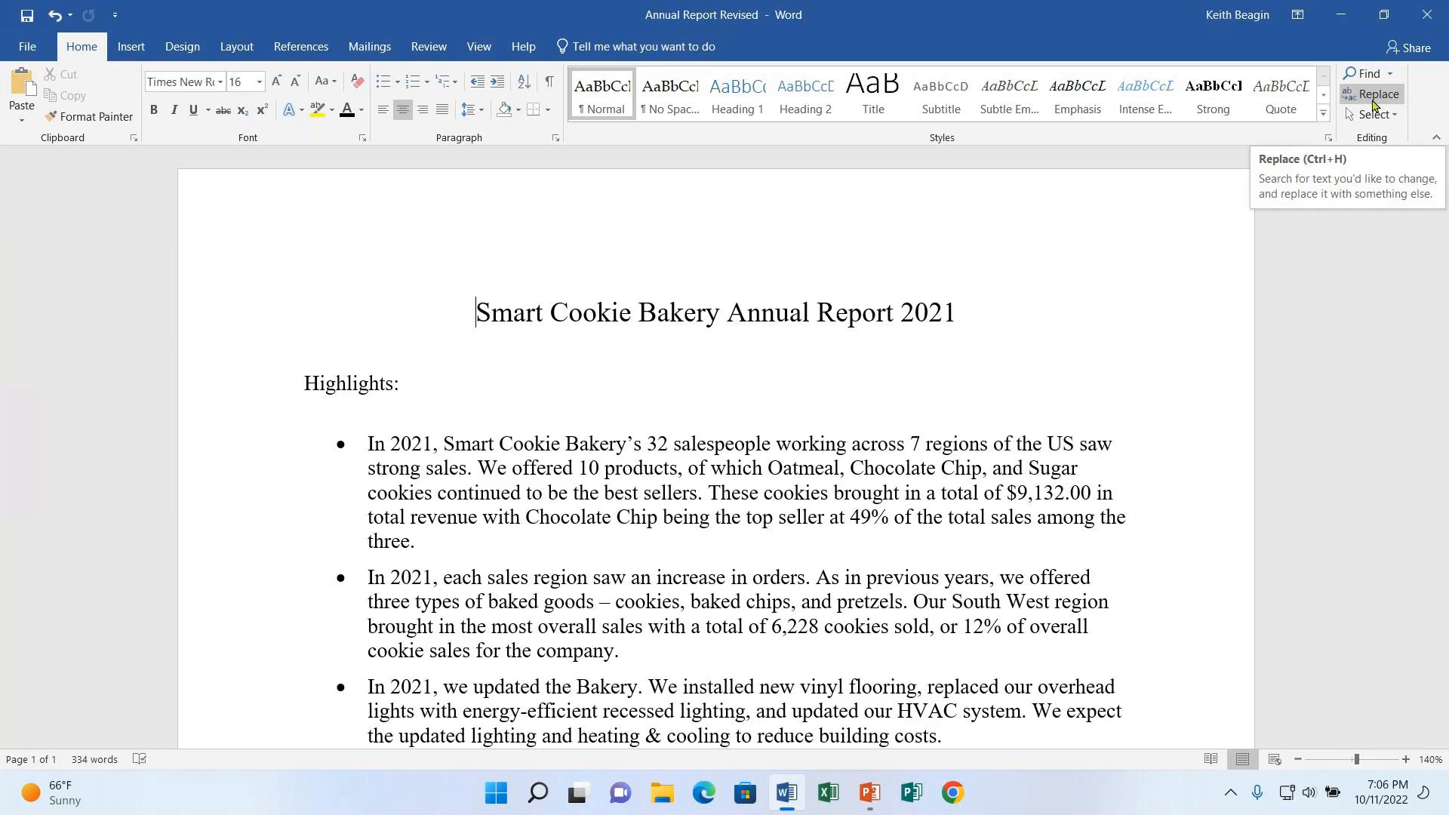
left_click(1376, 104)
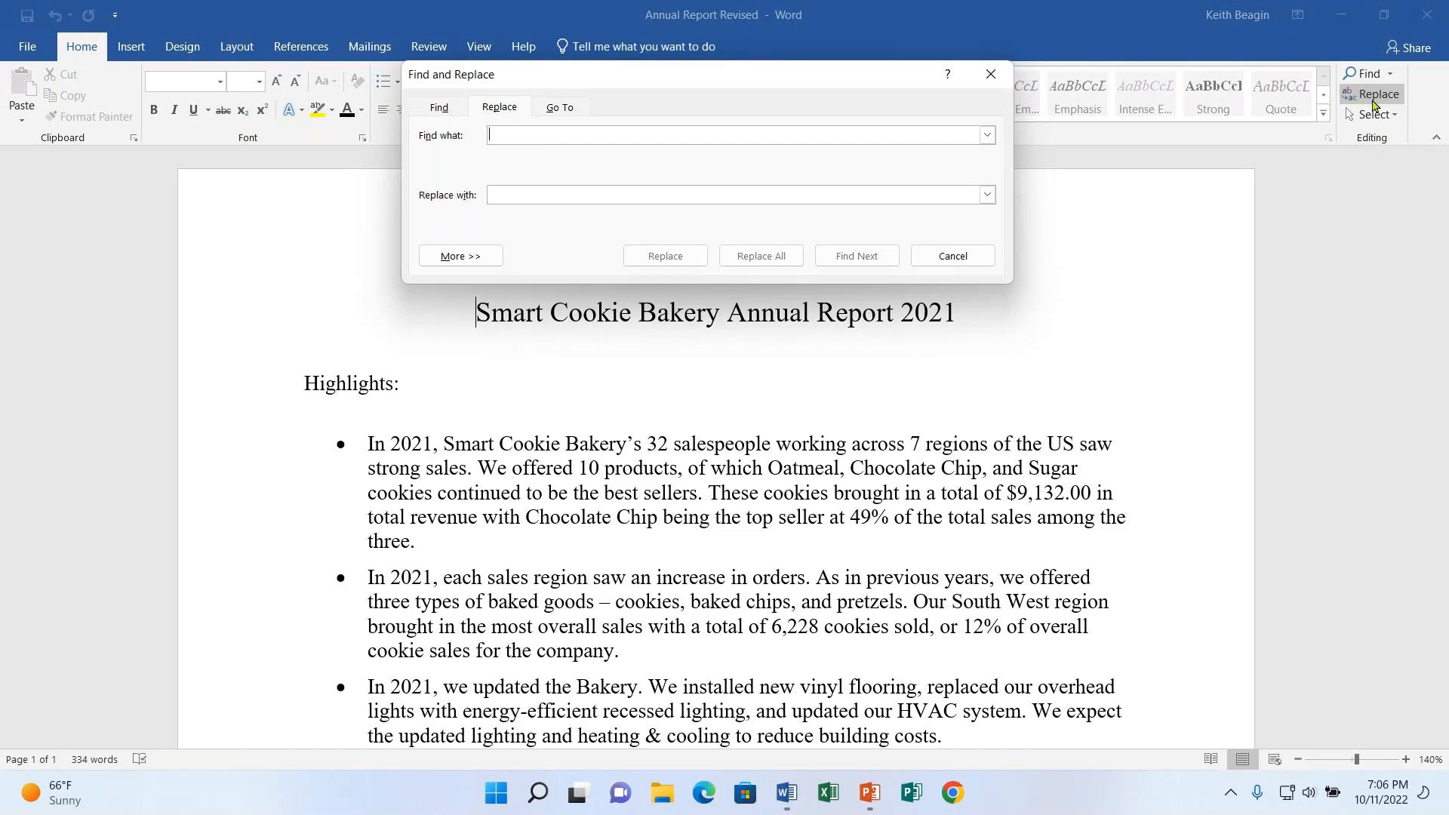
left_click_drag(851, 74, 946, 167)
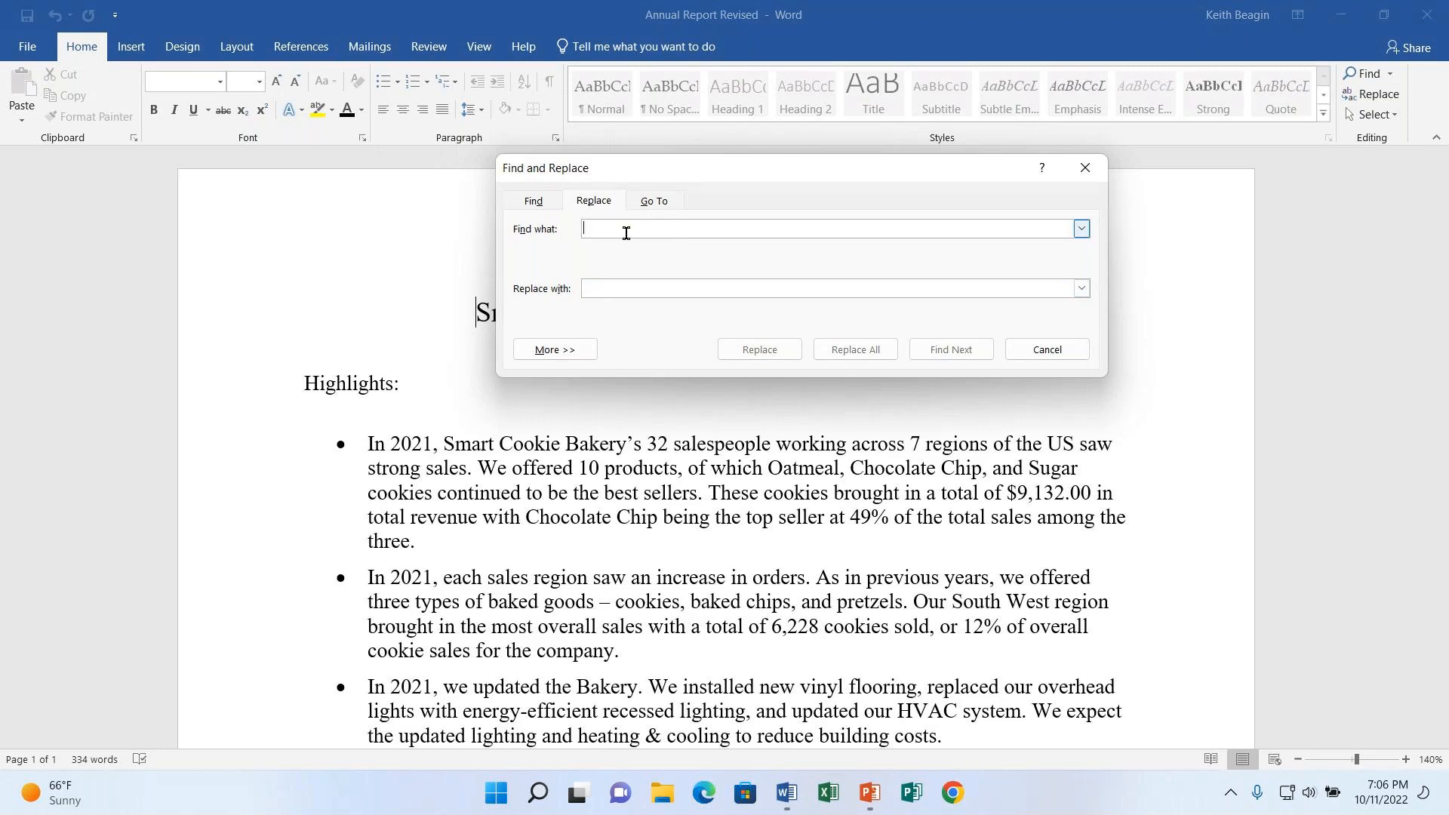
type("John")
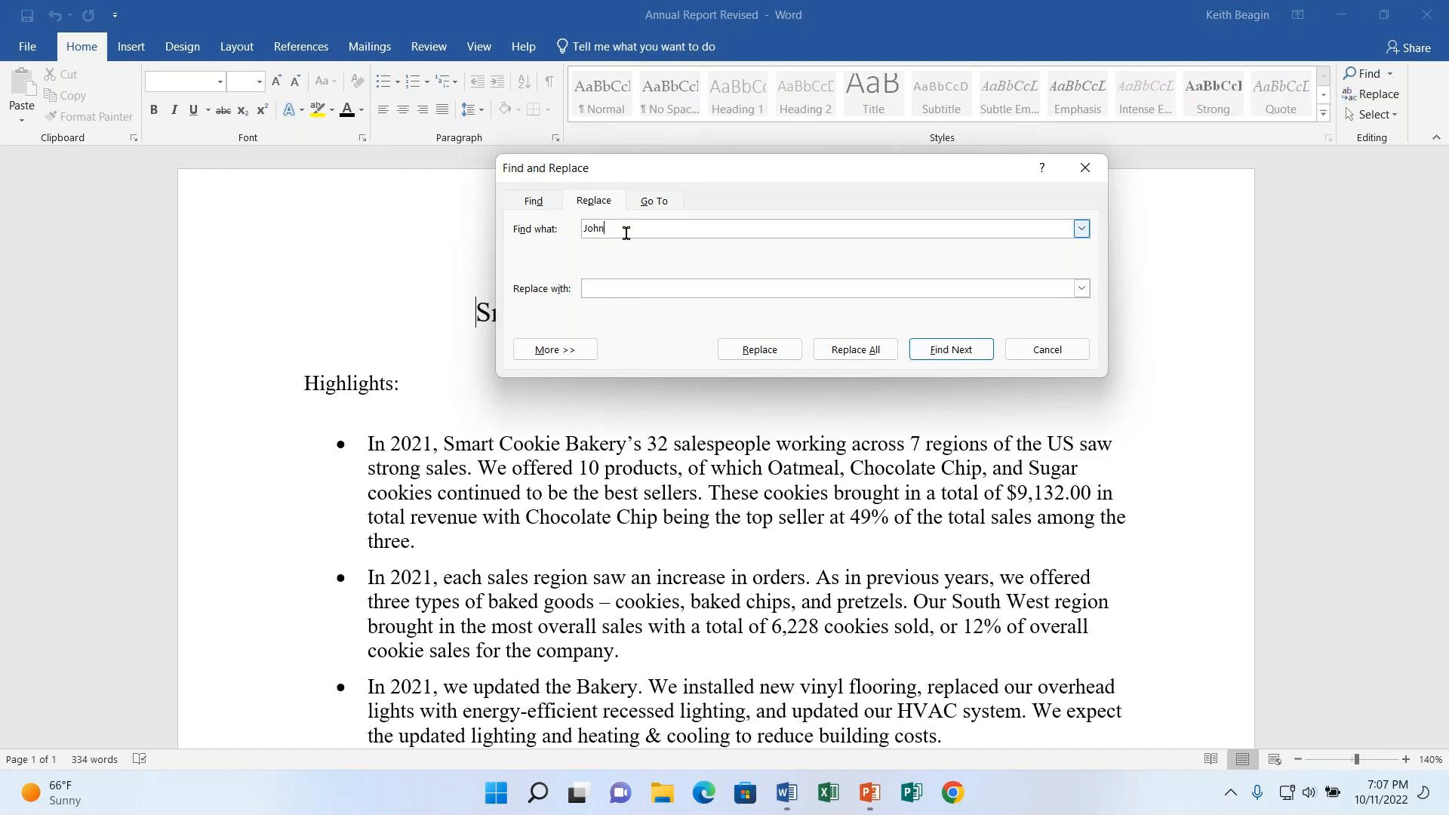
left_click(626, 288)
type("Jon")
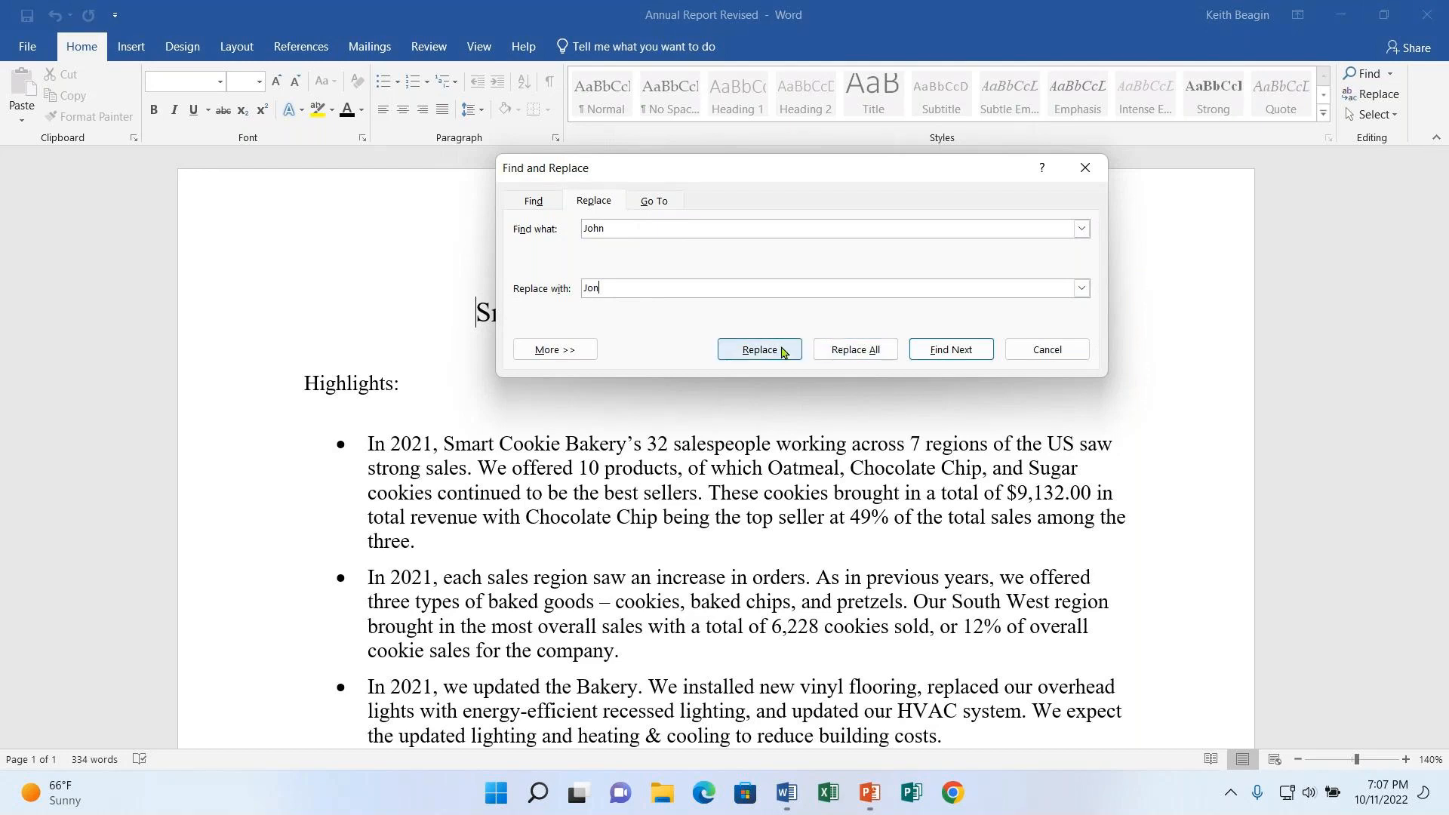
left_click(835, 356)
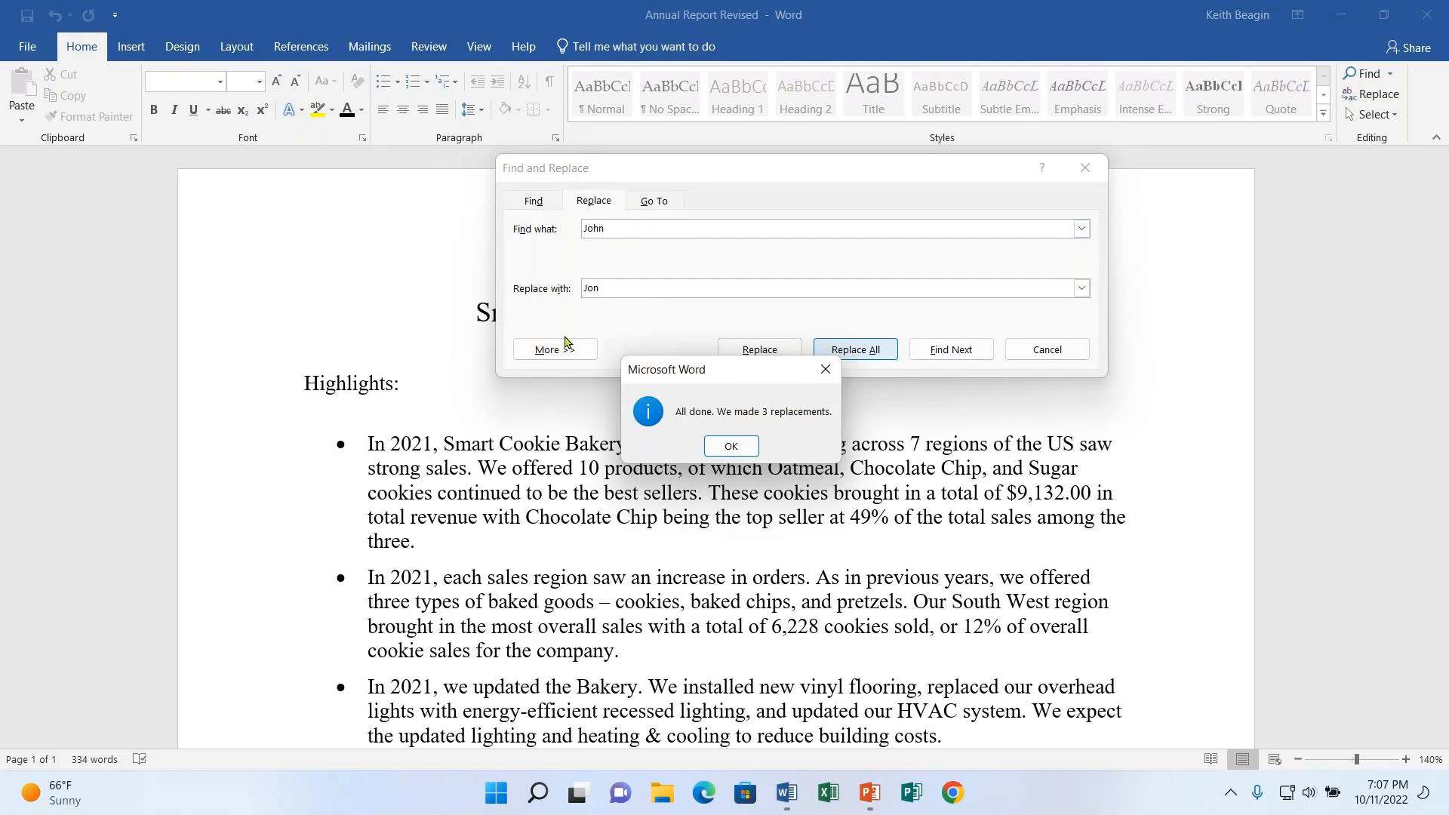
left_click(731, 446)
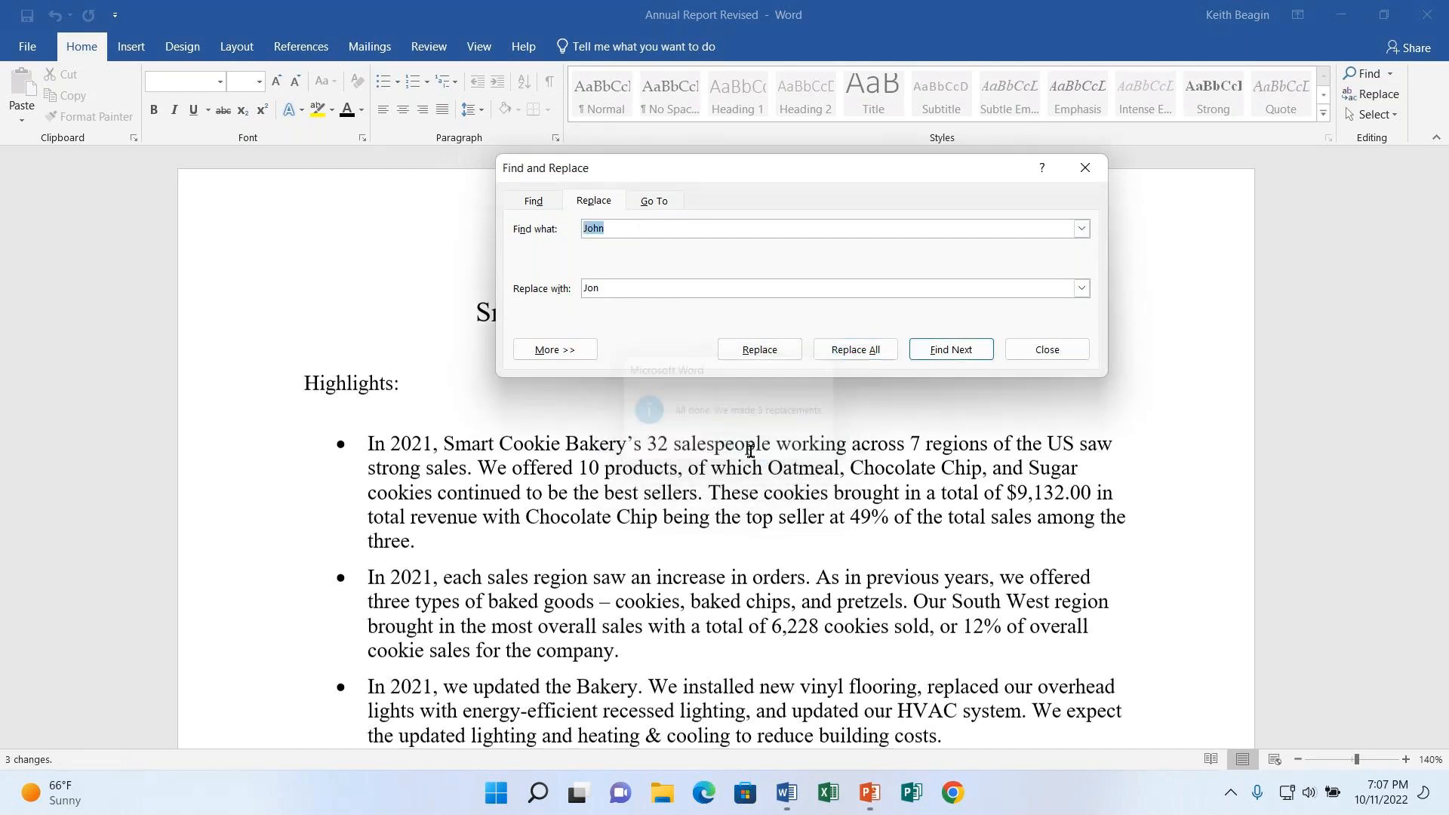
scroll(748, 461, "down", 2)
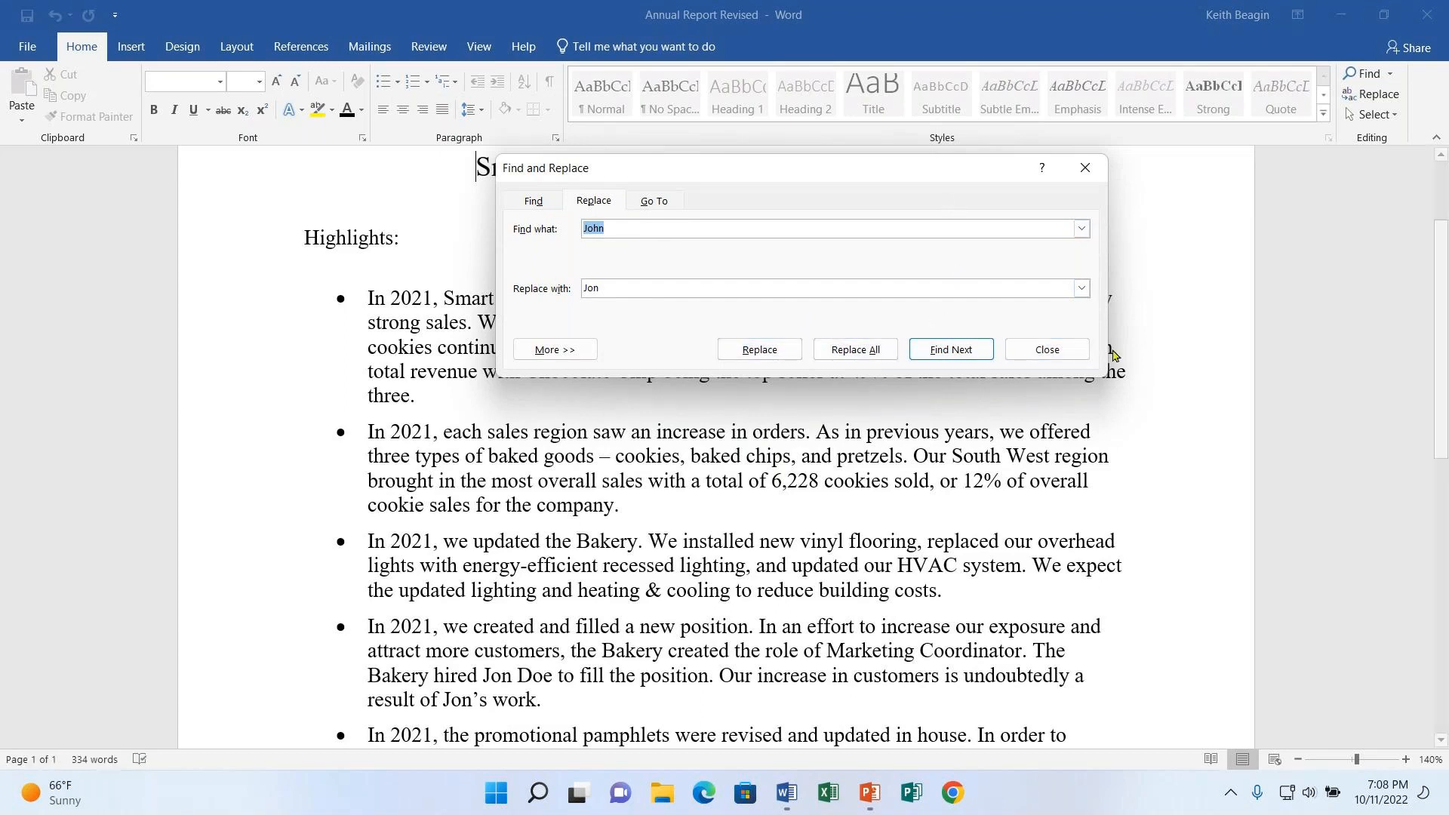
left_click(1056, 350)
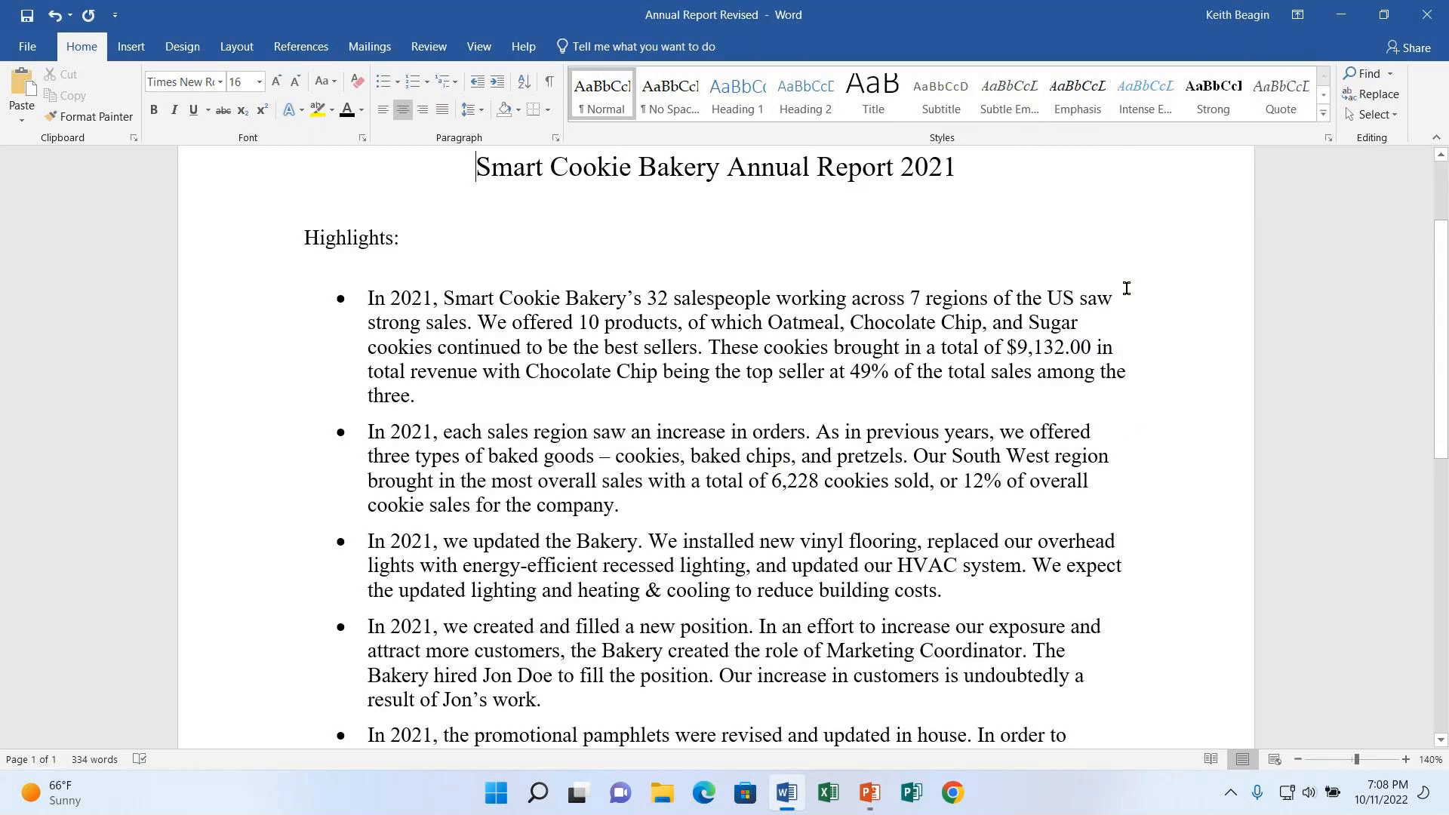
Select the mentions of the Marketing Coordinator's first name in the fourth and fifth bulleted paragraphs together, and clear the selection.
scroll(711, 483, "down", 3)
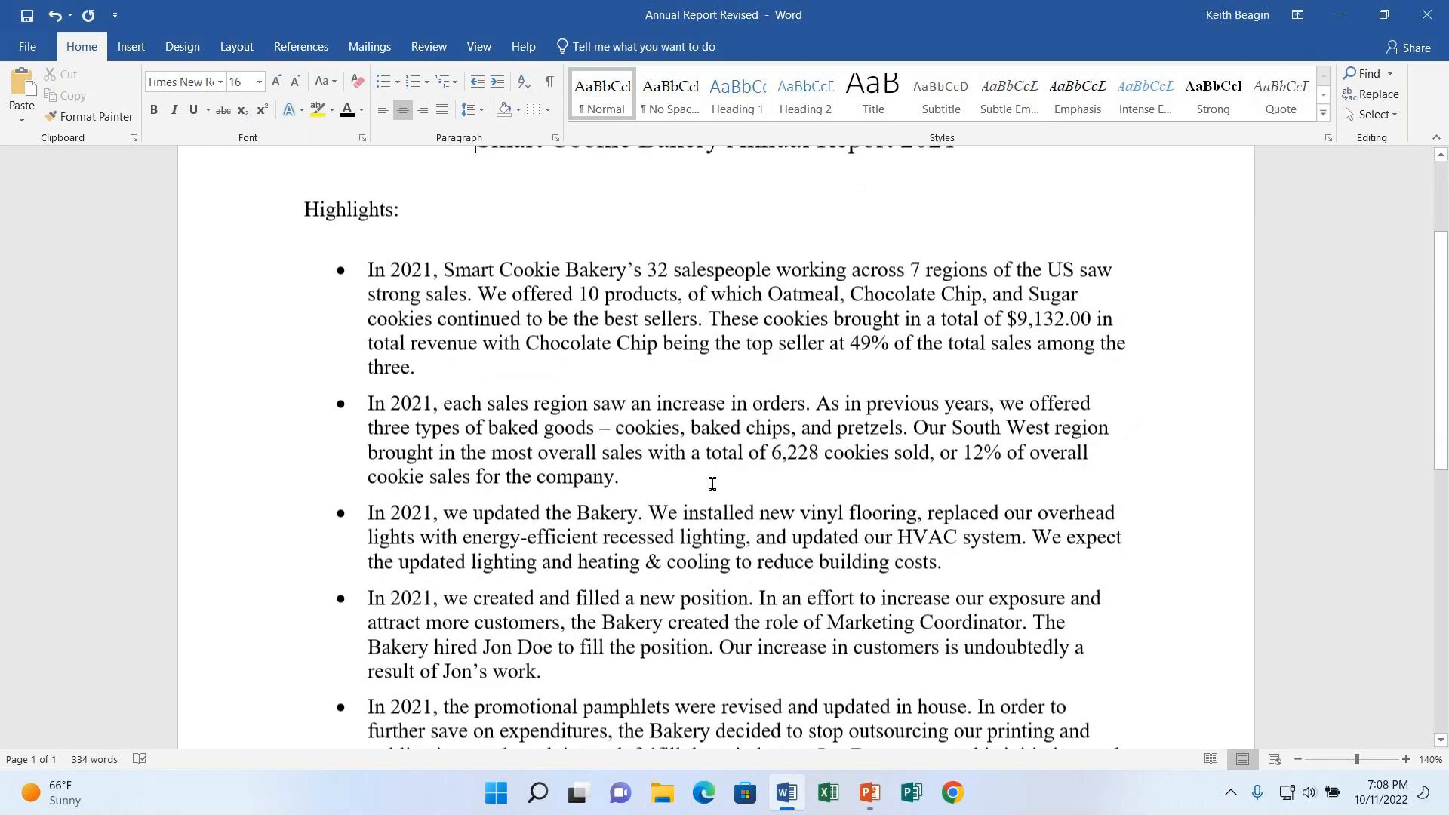
double_click(490, 487)
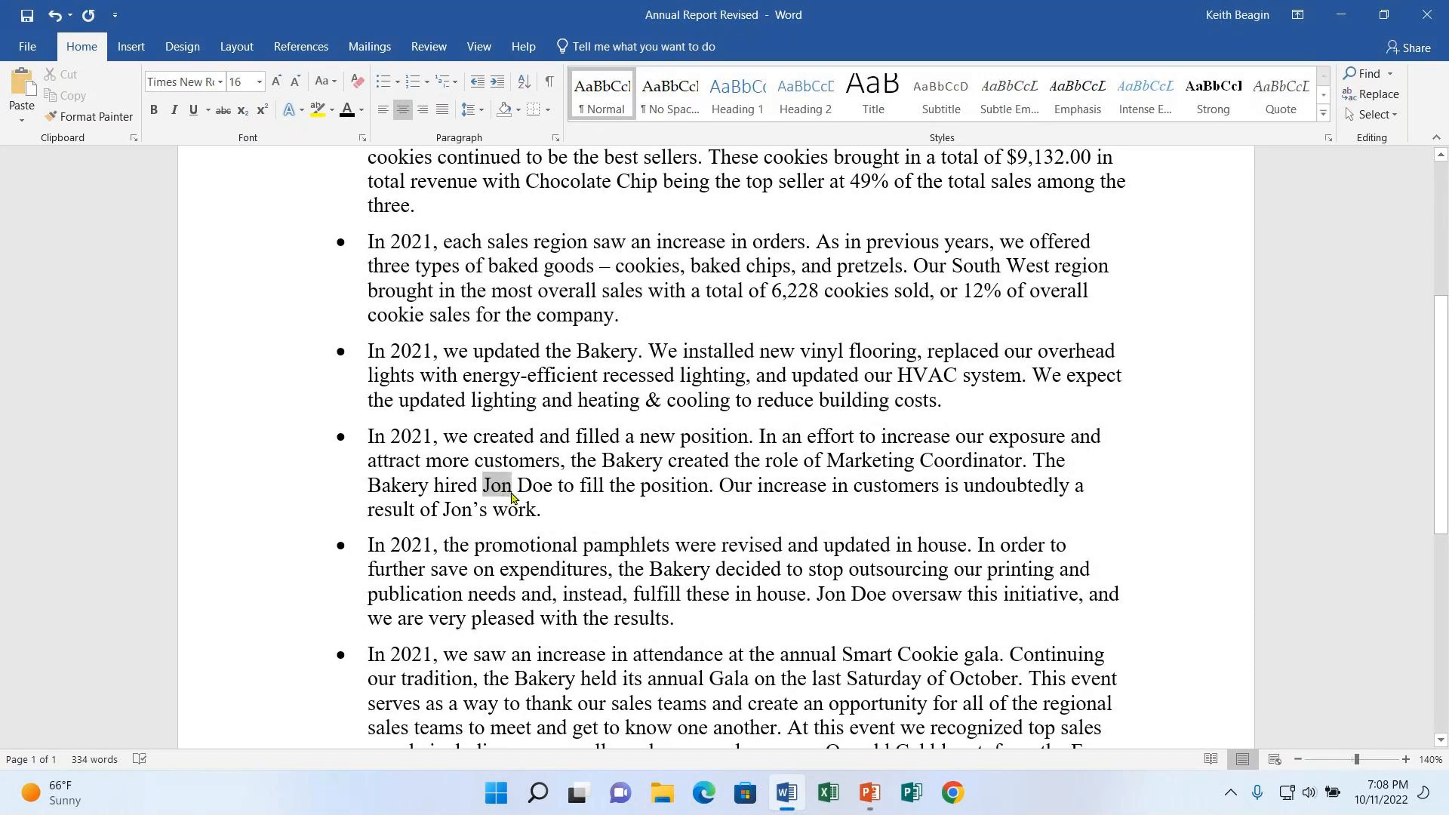
double_click(447, 508, "ctrl")
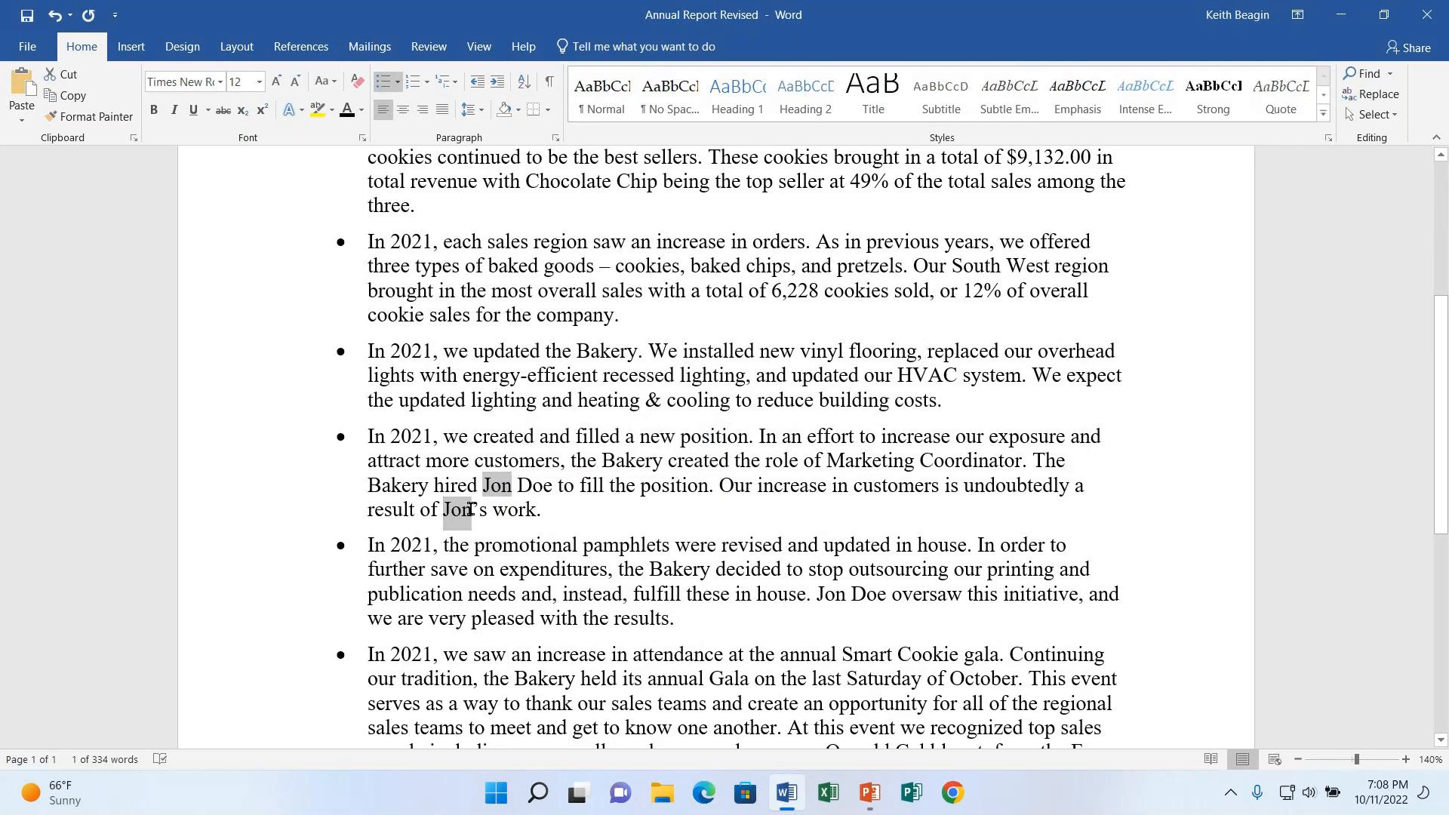
double_click(829, 596, "ctrl")
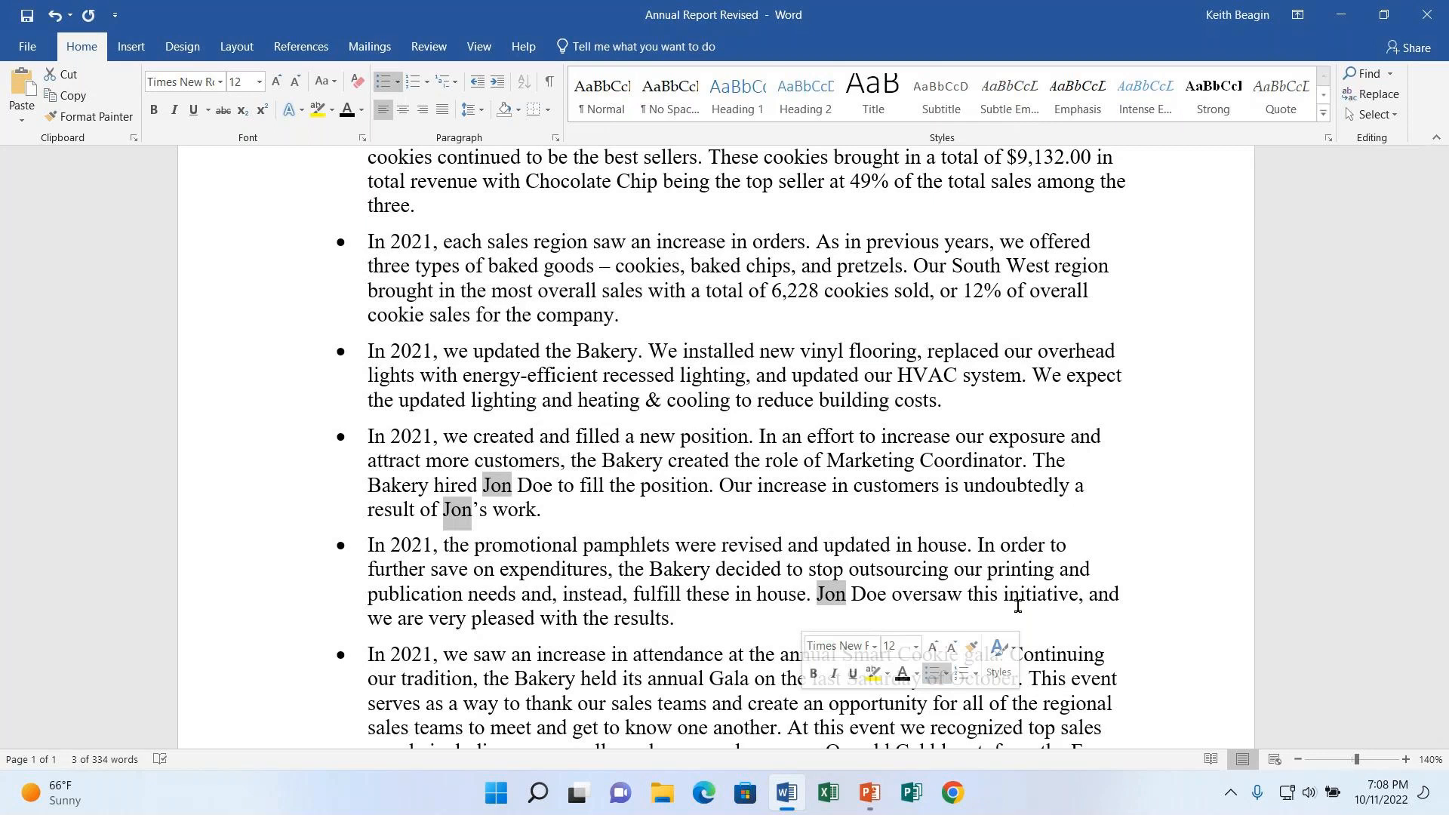
left_click(759, 511)
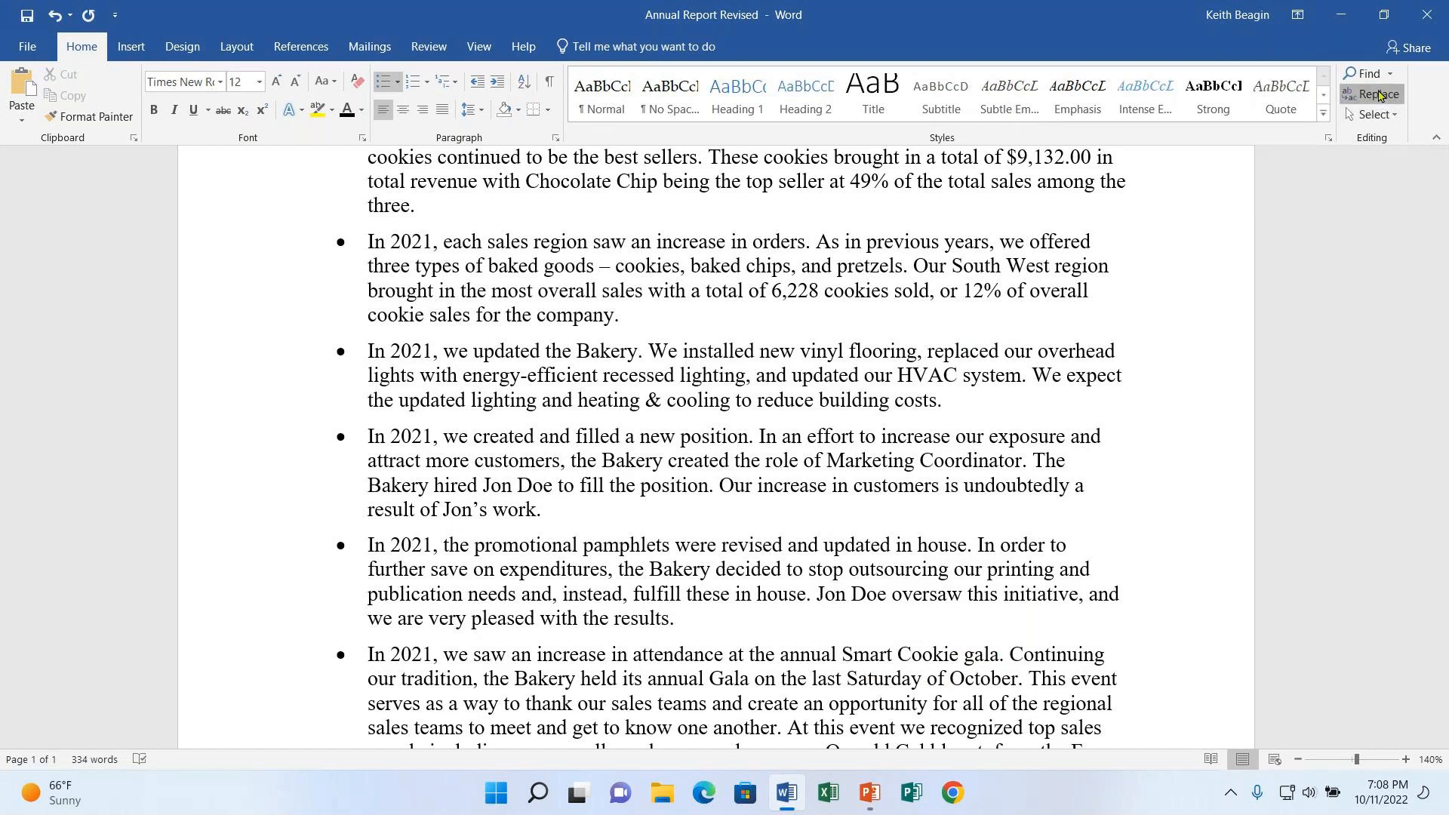
left_click(1379, 94)
left_click_drag(789, 170, 936, 355)
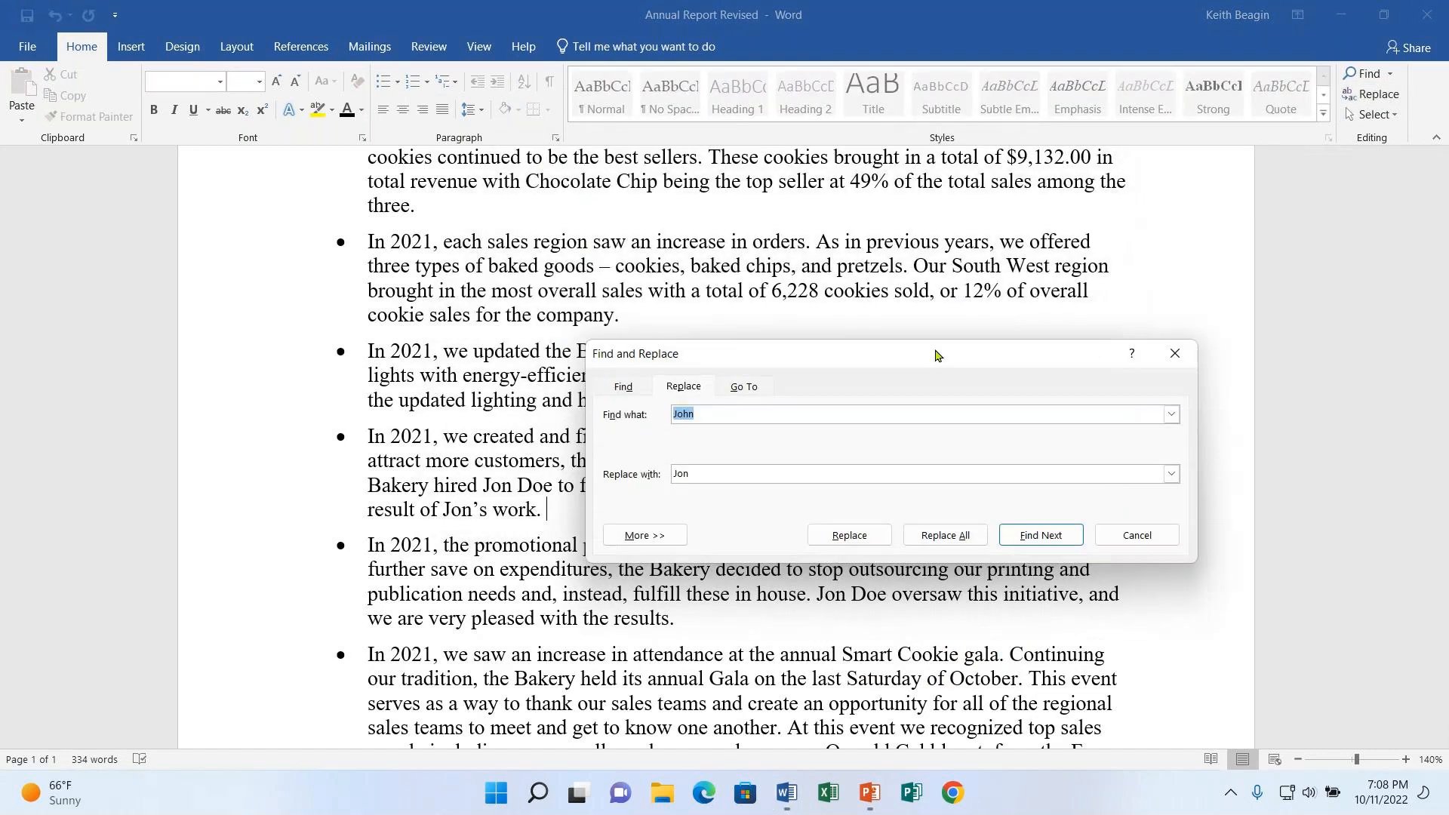
left_click(757, 420)
left_click(610, 476)
key("BackSpace")
double_click(666, 415)
key("BackSpace")
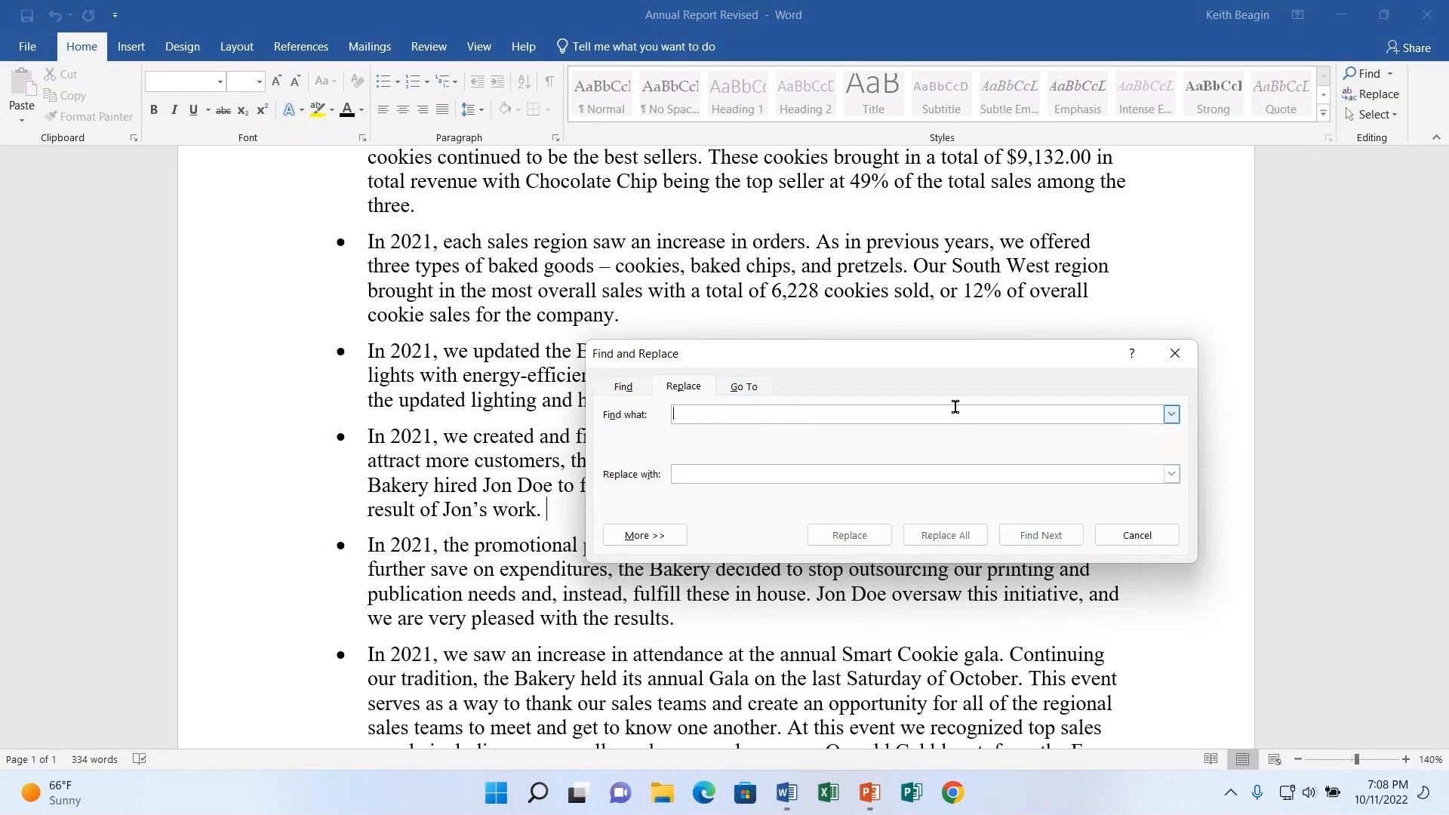
type(".")
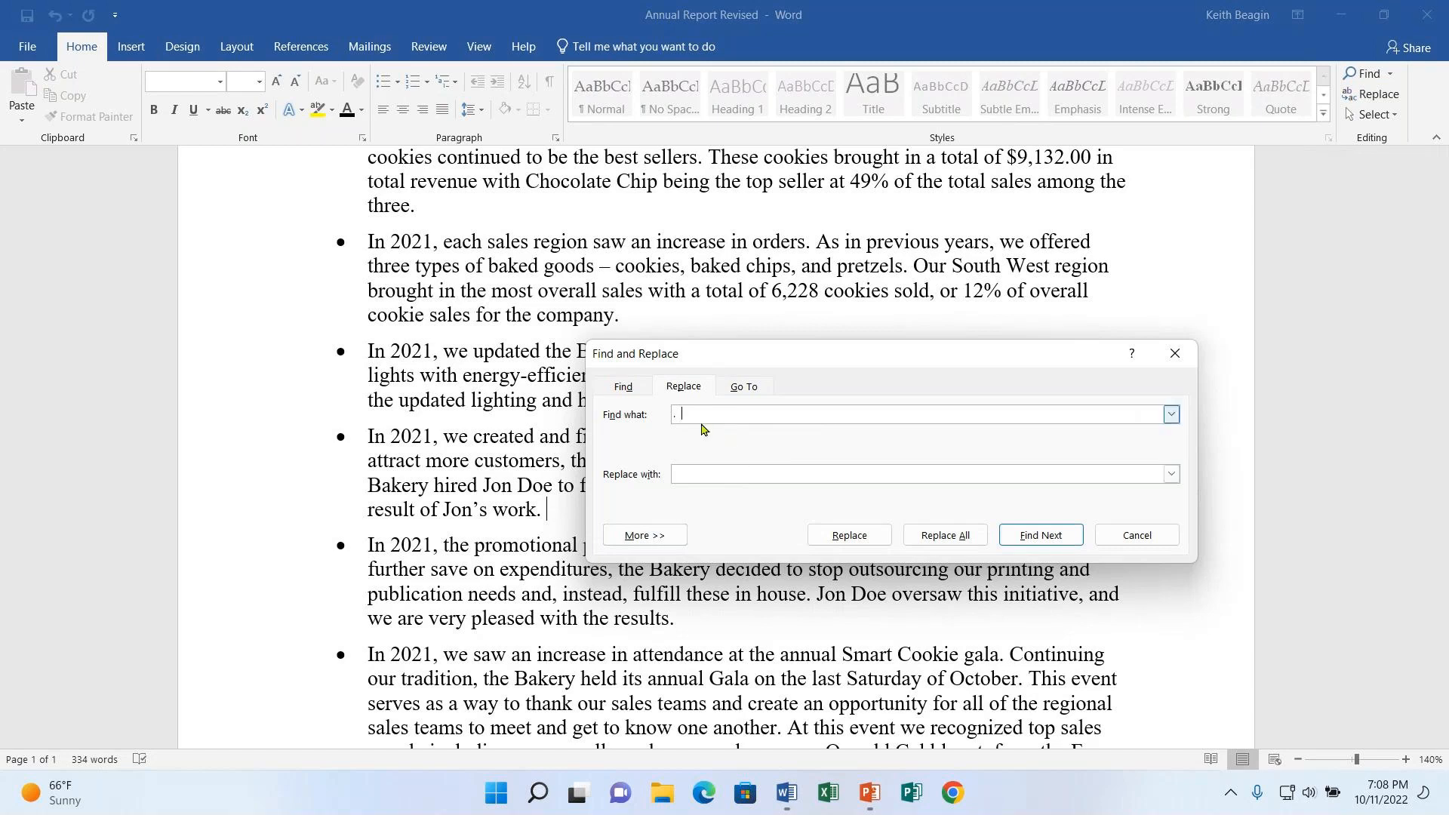
left_click(722, 473)
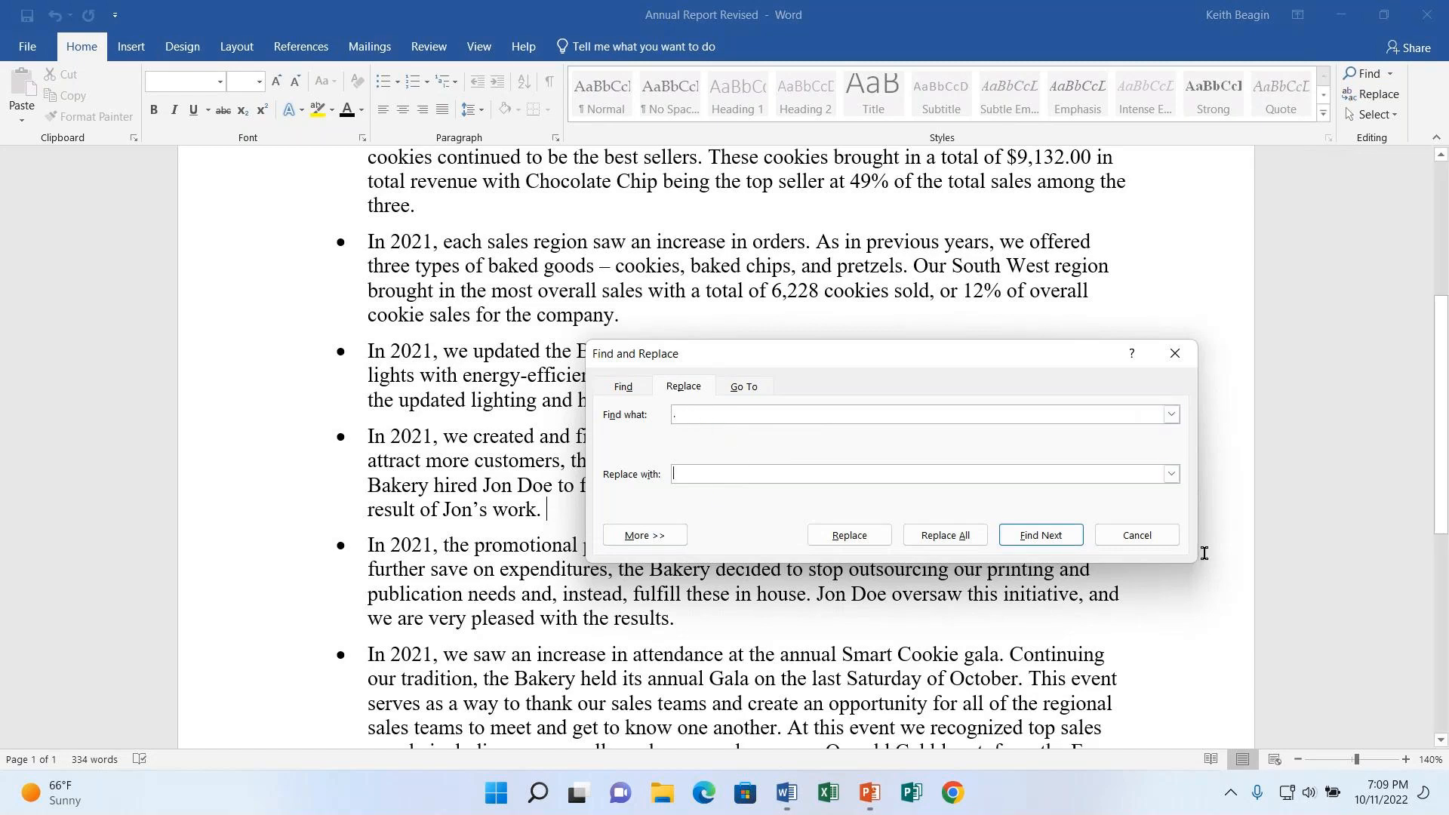
type(". 0")
key("BackSpace")
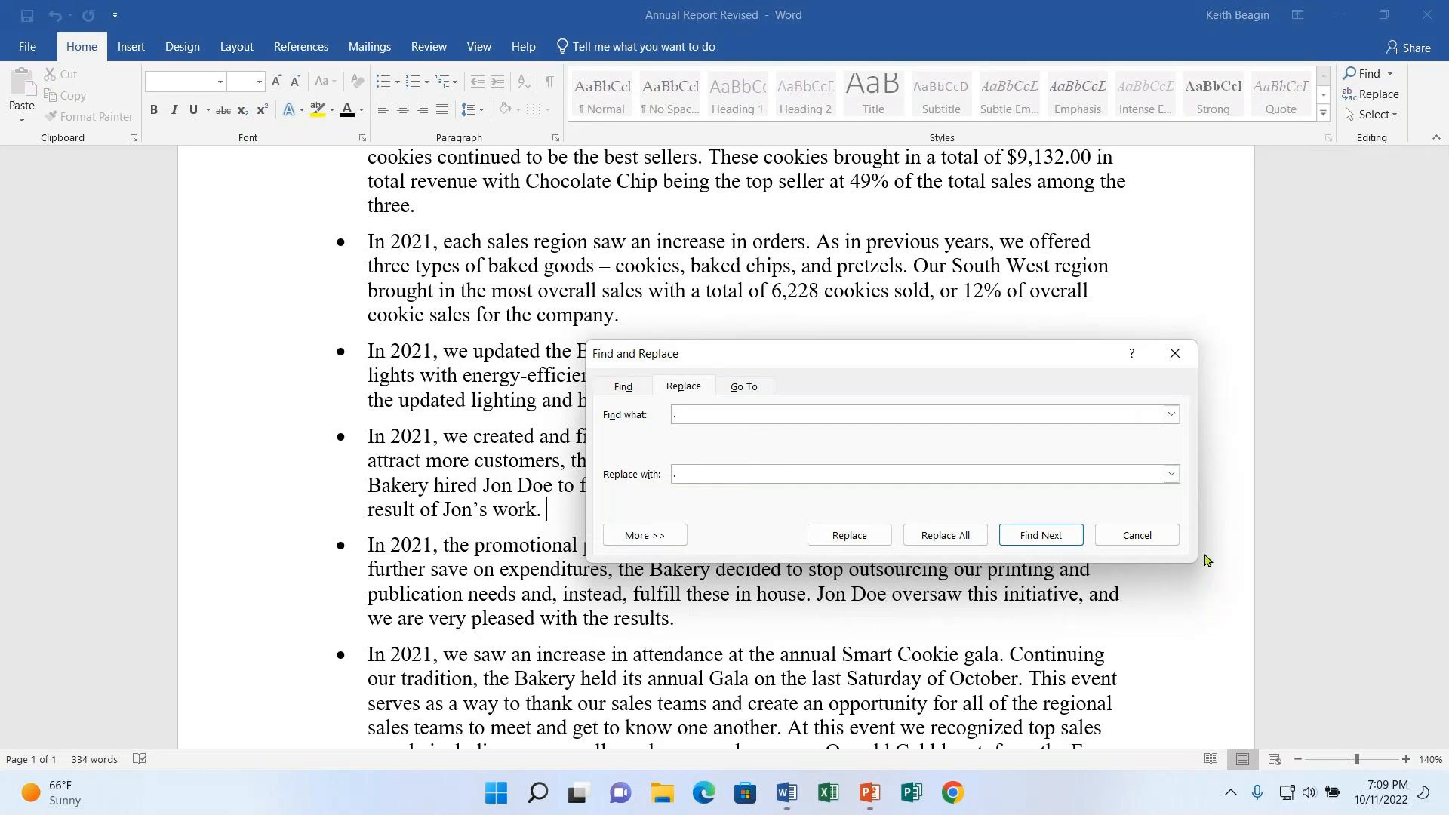
key("BackSpace")
key("BackSpace")
left_click(795, 417)
key("BackSpace")
key("BackSpace")
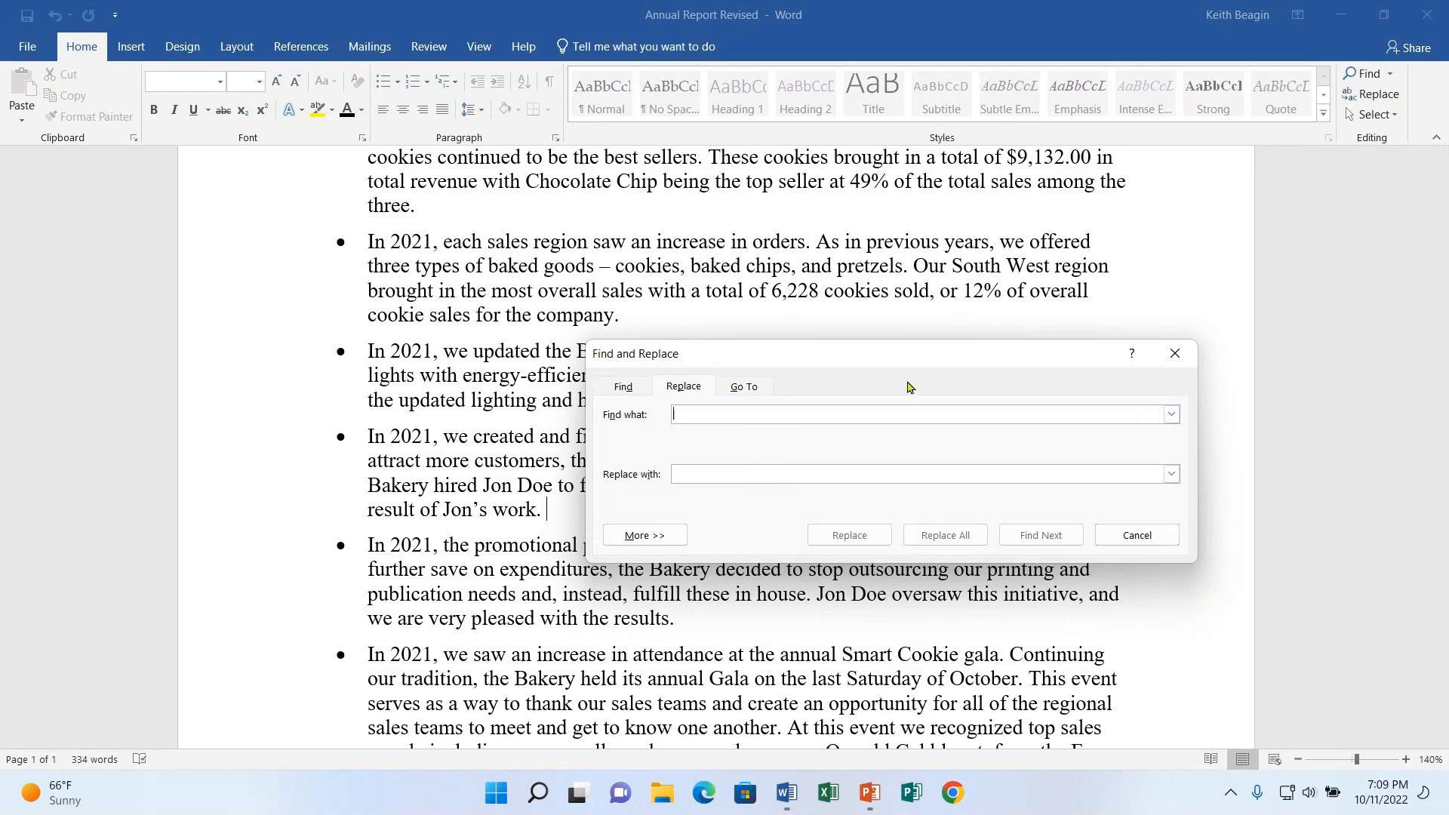
left_click_drag(924, 363, 1014, 209)
left_click(1300, 366)
Replace all occurrences of 2021 with 2022 throughout the report using Find and Replace, and close the dialog.
scroll(910, 617, "up", 5)
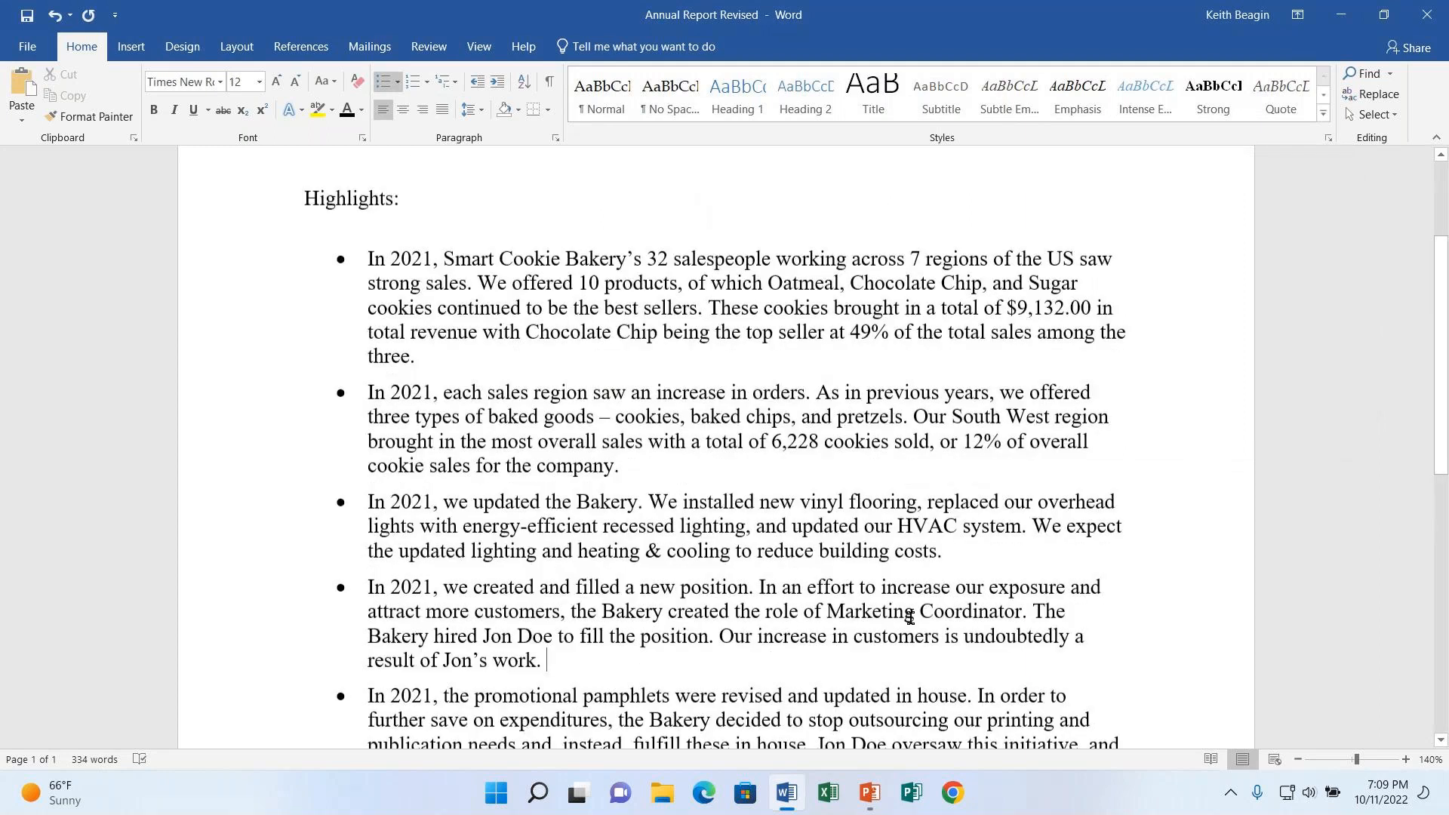
scroll(909, 617, "up", 2)
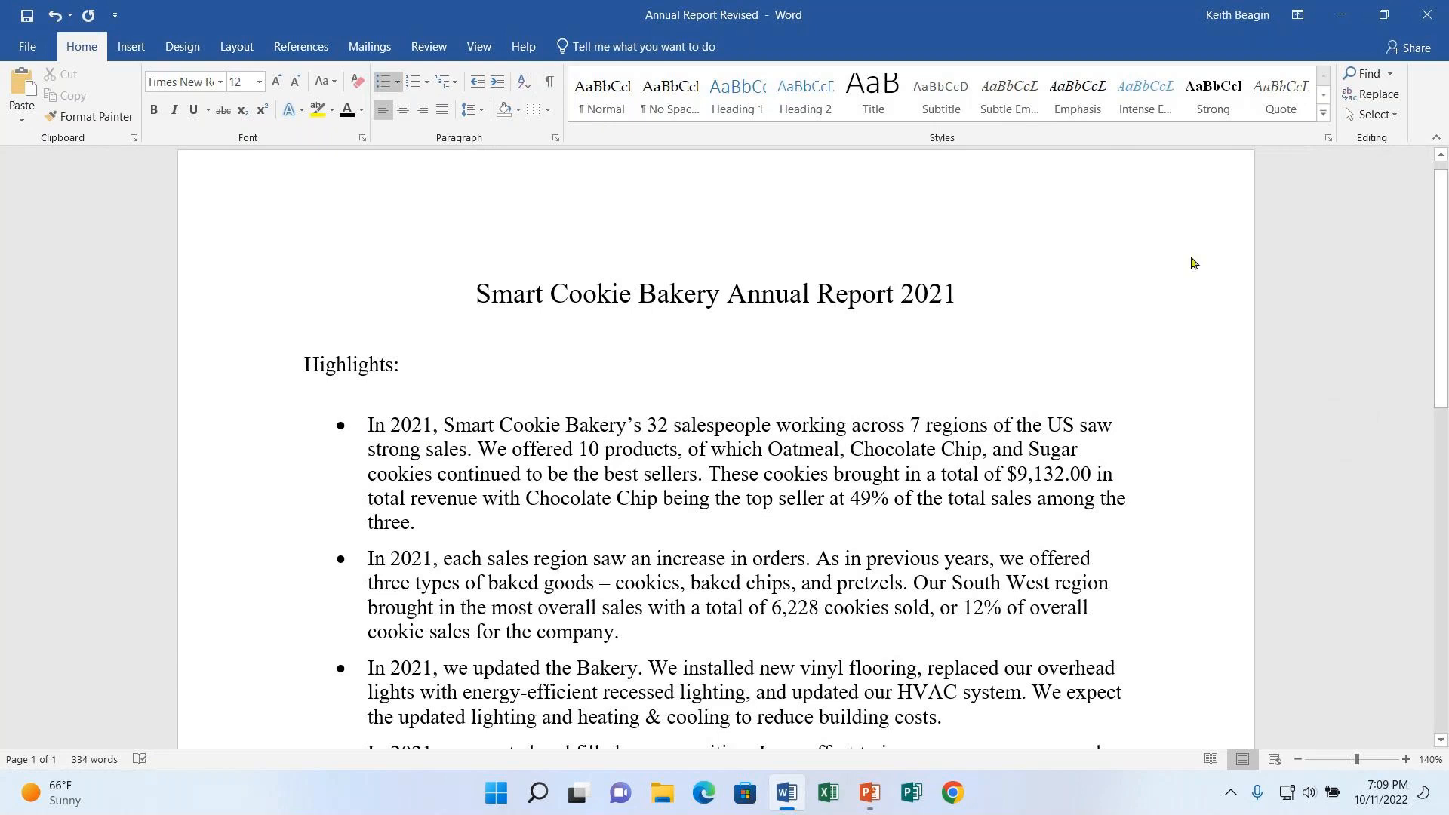
left_click(1379, 94)
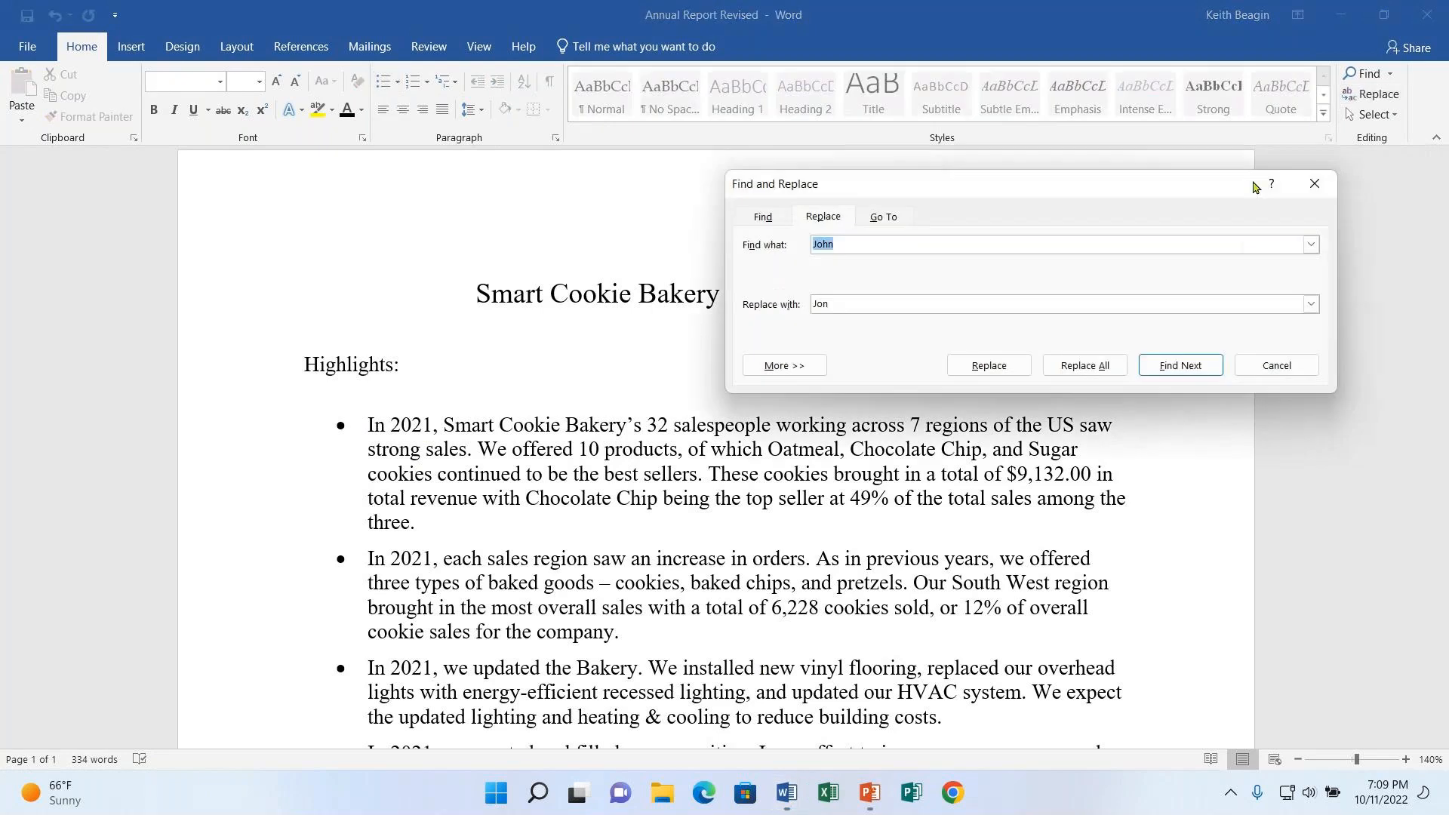
type("2021")
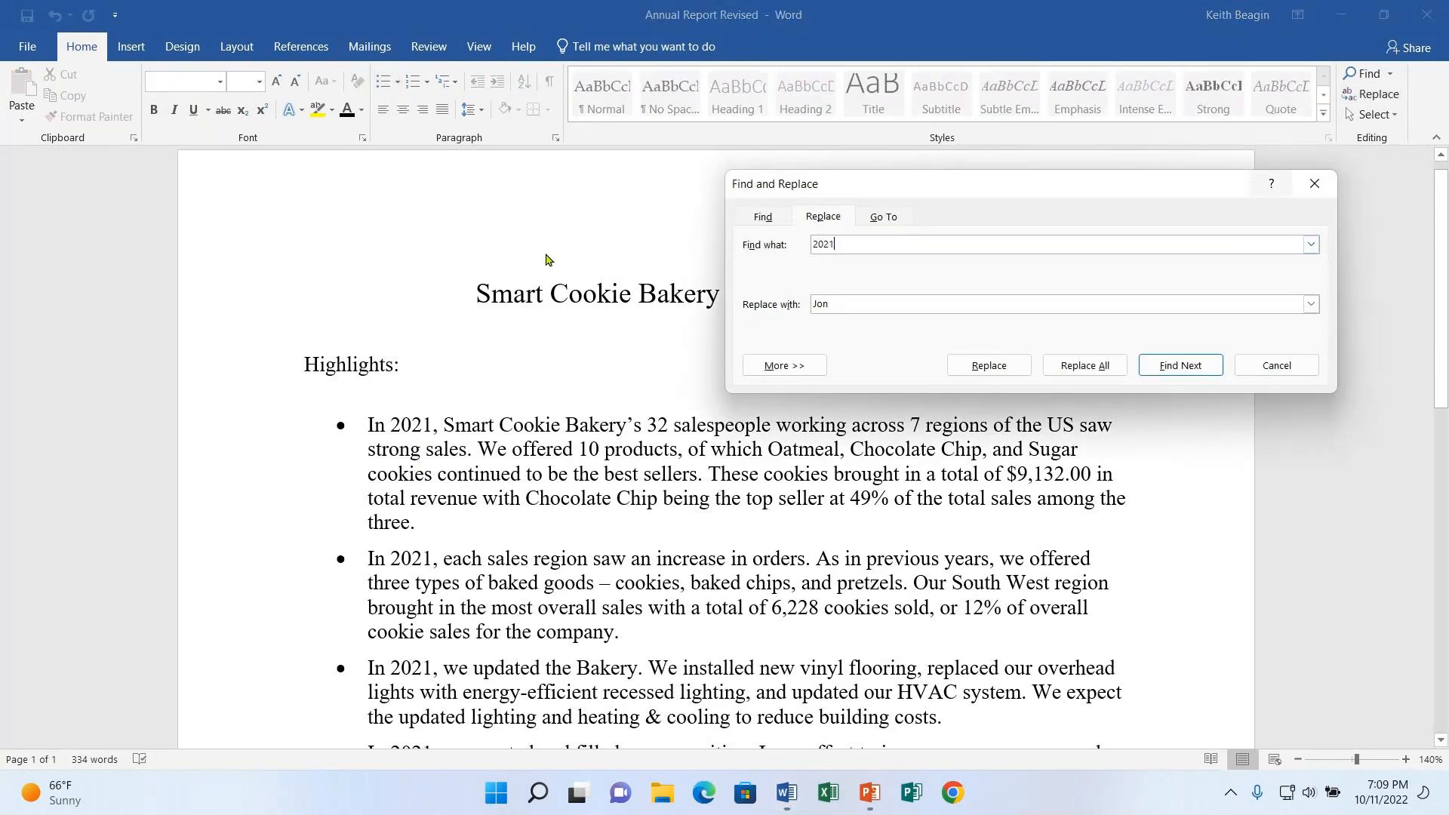
key("Tab")
type("2022")
left_click(1090, 376)
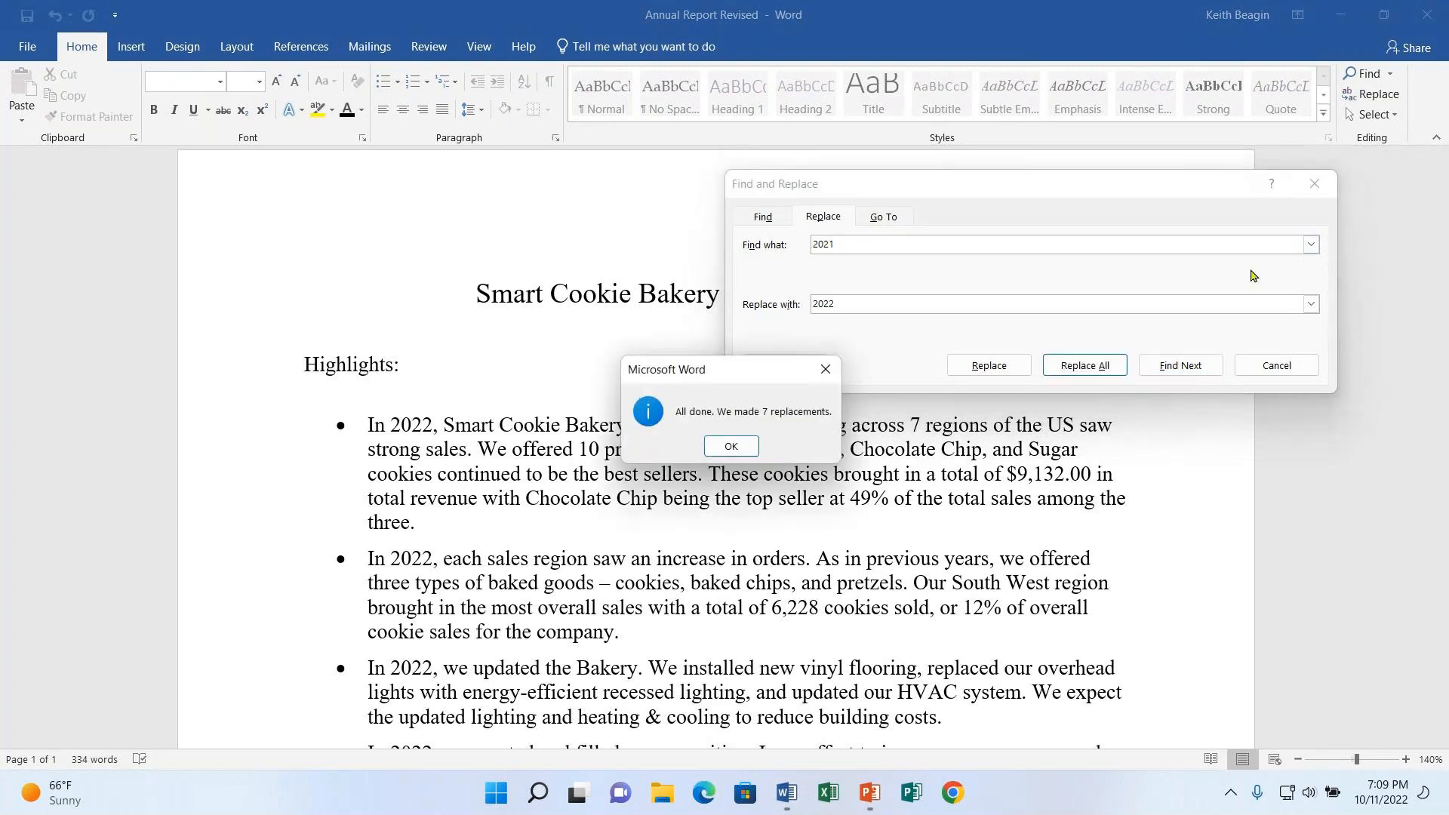
left_click(724, 624)
left_click(1279, 365)
Select the year in the title and in the first two bulleted paragraphs together to check it, and clear the selection.
scroll(1000, 332, "up", 3)
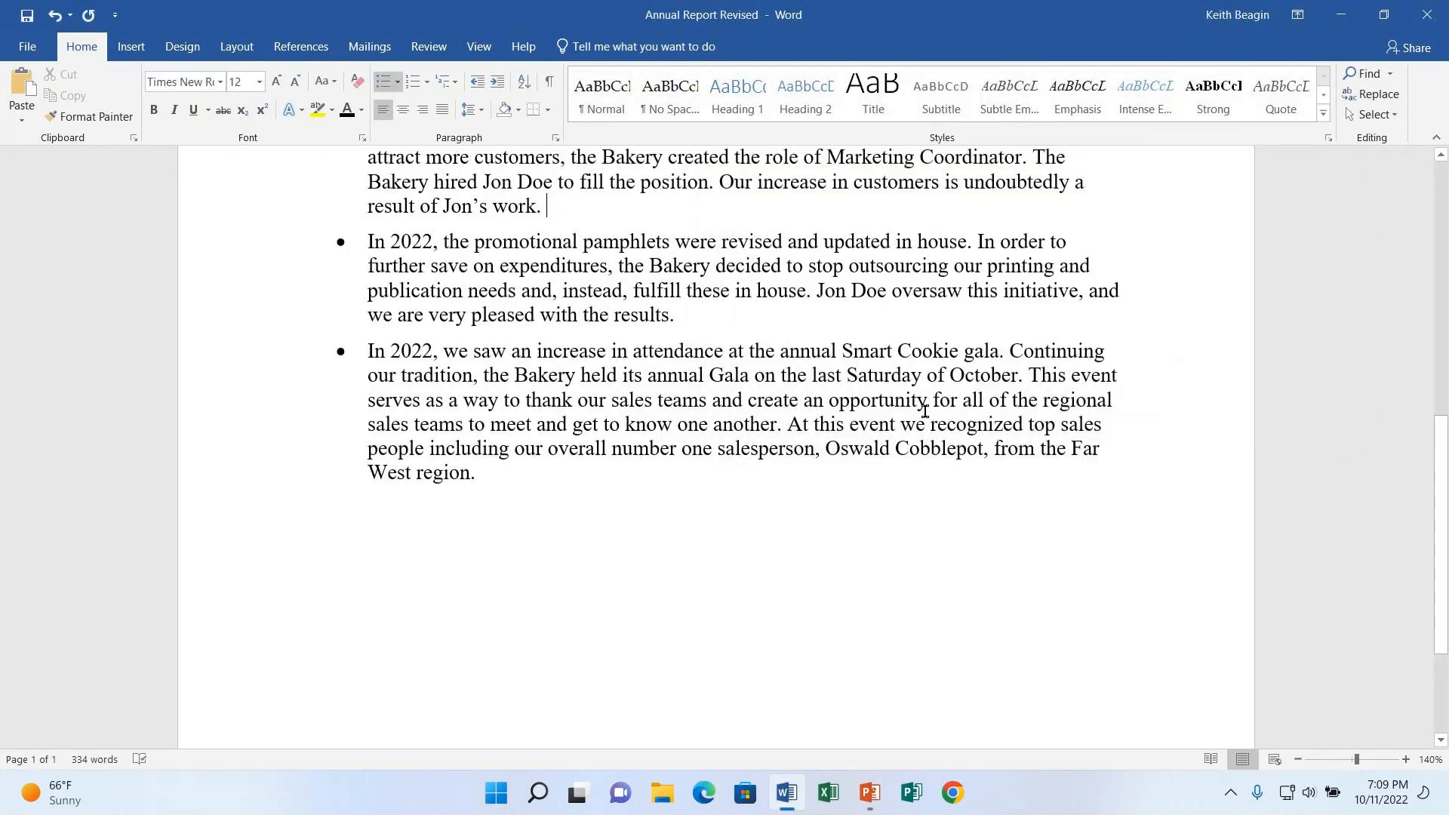
scroll(906, 448, "up", 5)
double_click(967, 160)
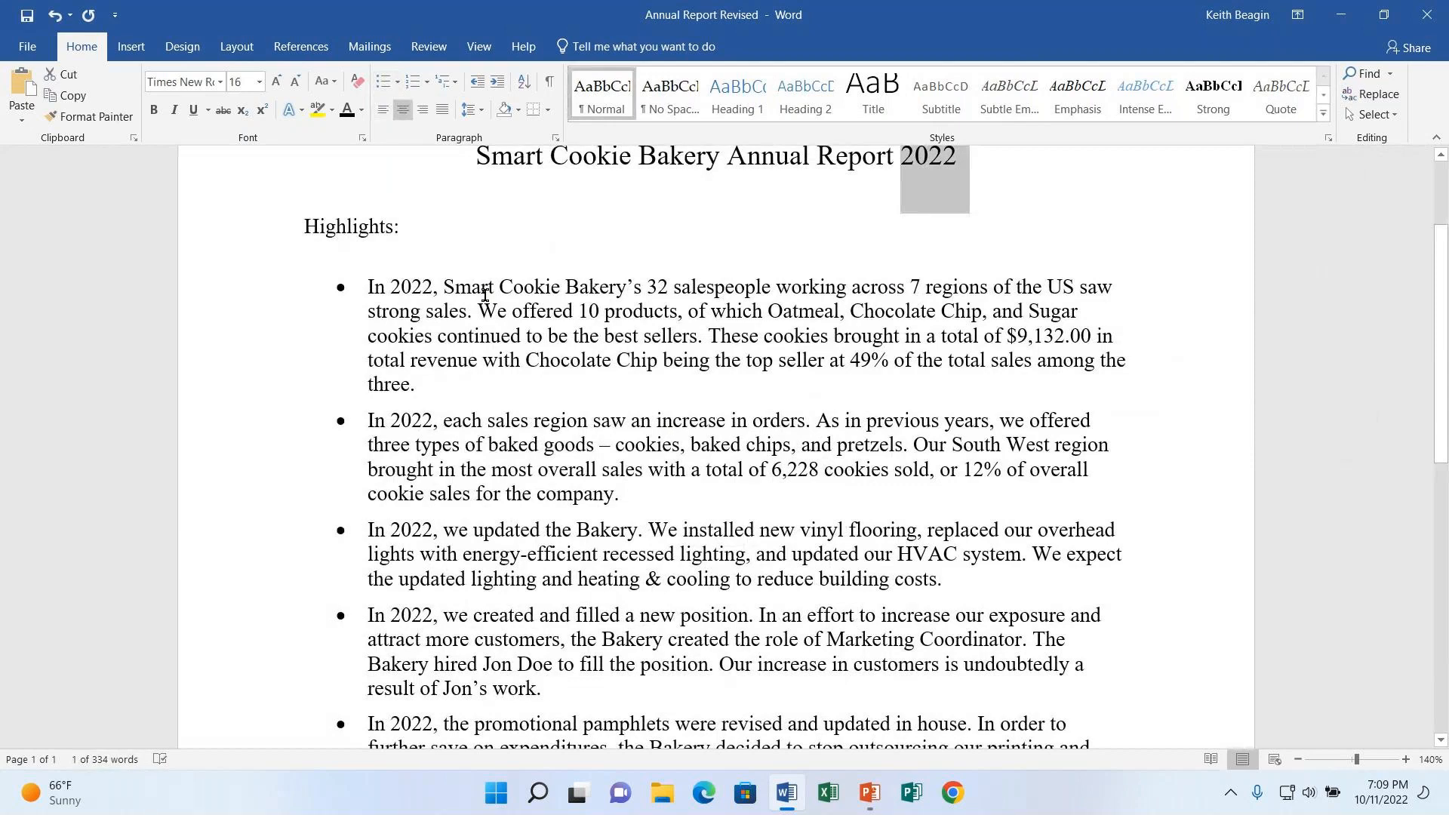
double_click(398, 286, "ctrl")
double_click(398, 420, "ctrl")
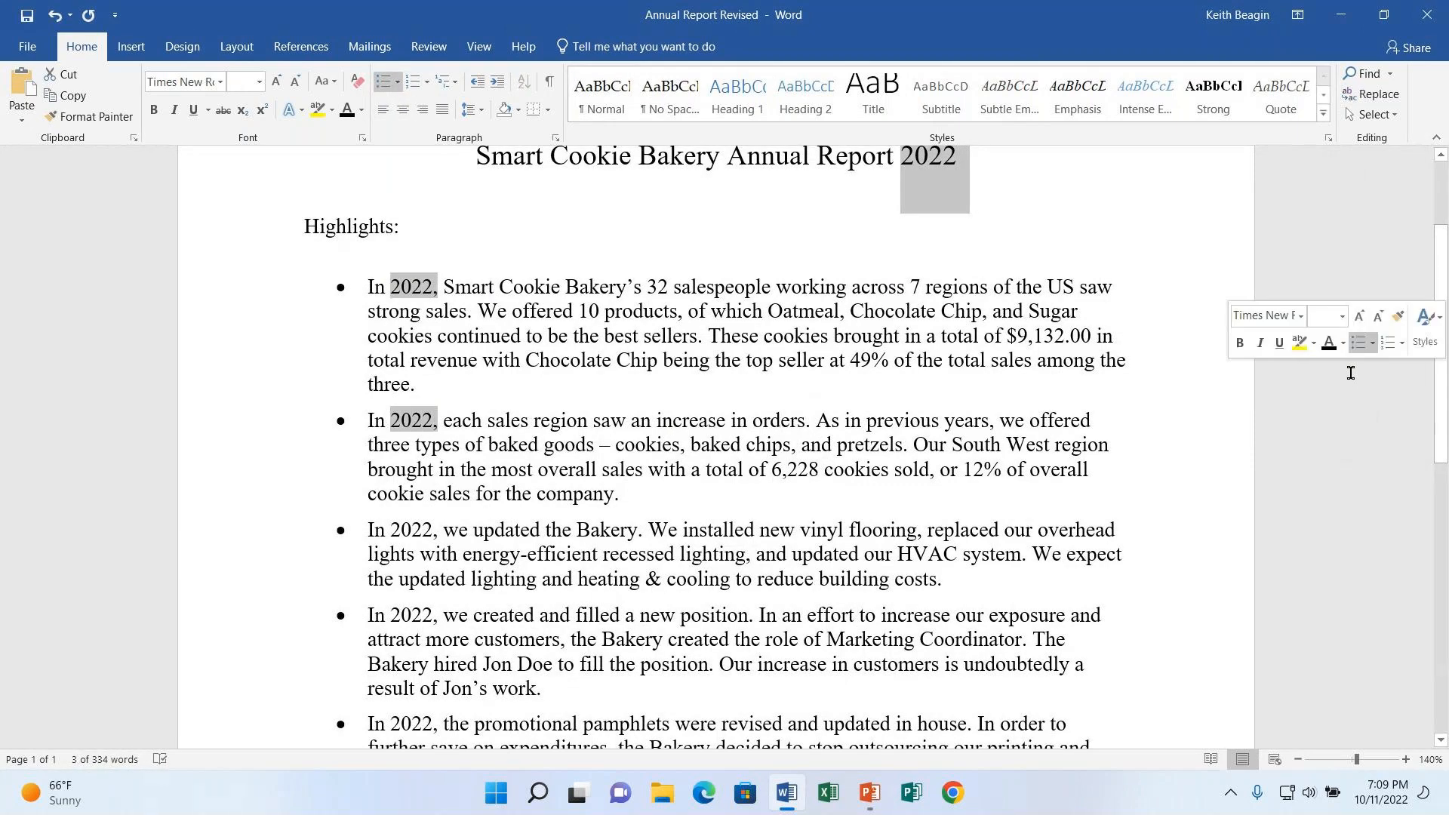
left_click(730, 384)
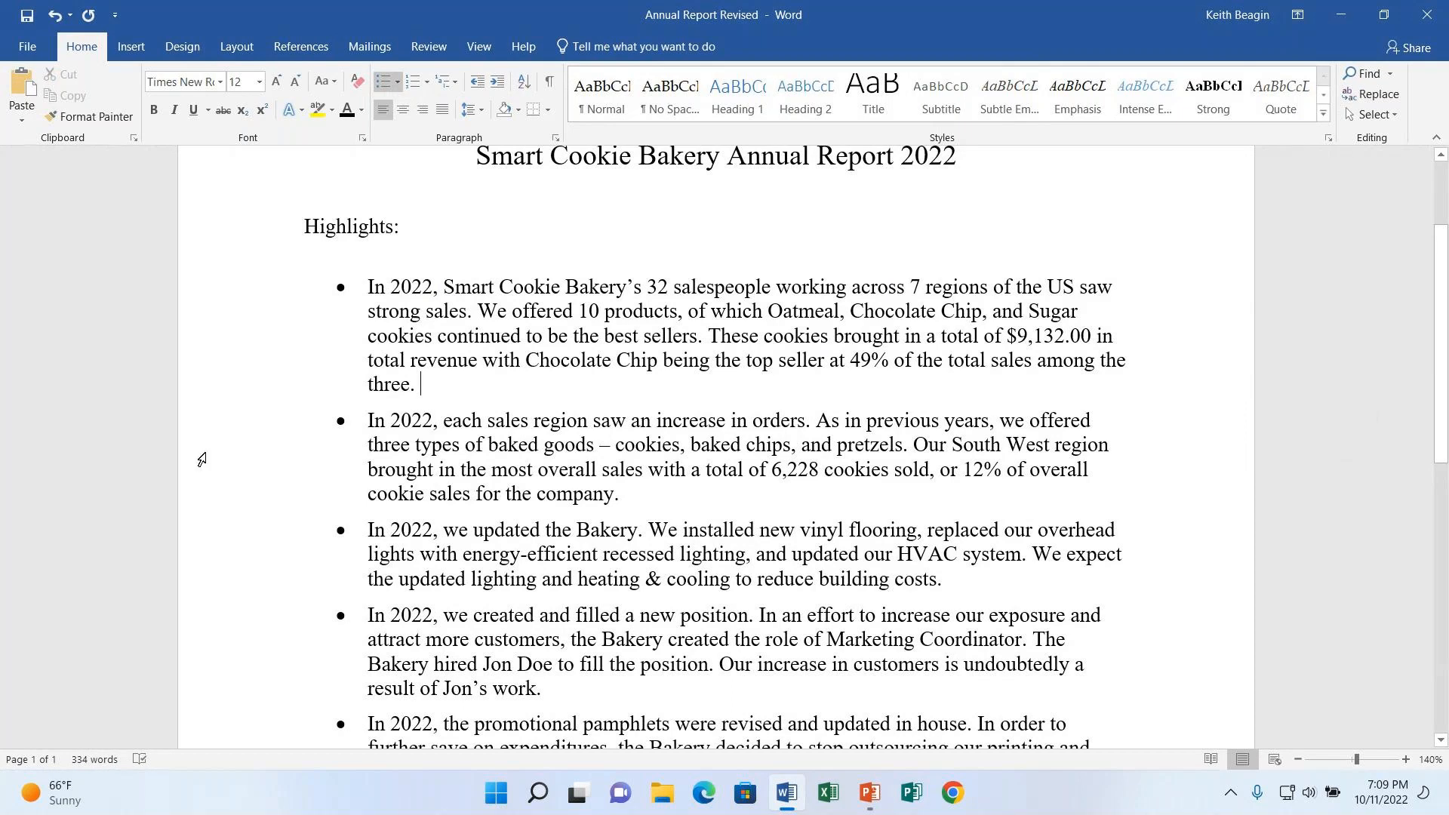
Undo the replacement of the year throughout the report.
left_click(55, 19)
scroll(884, 445, "up", 3)
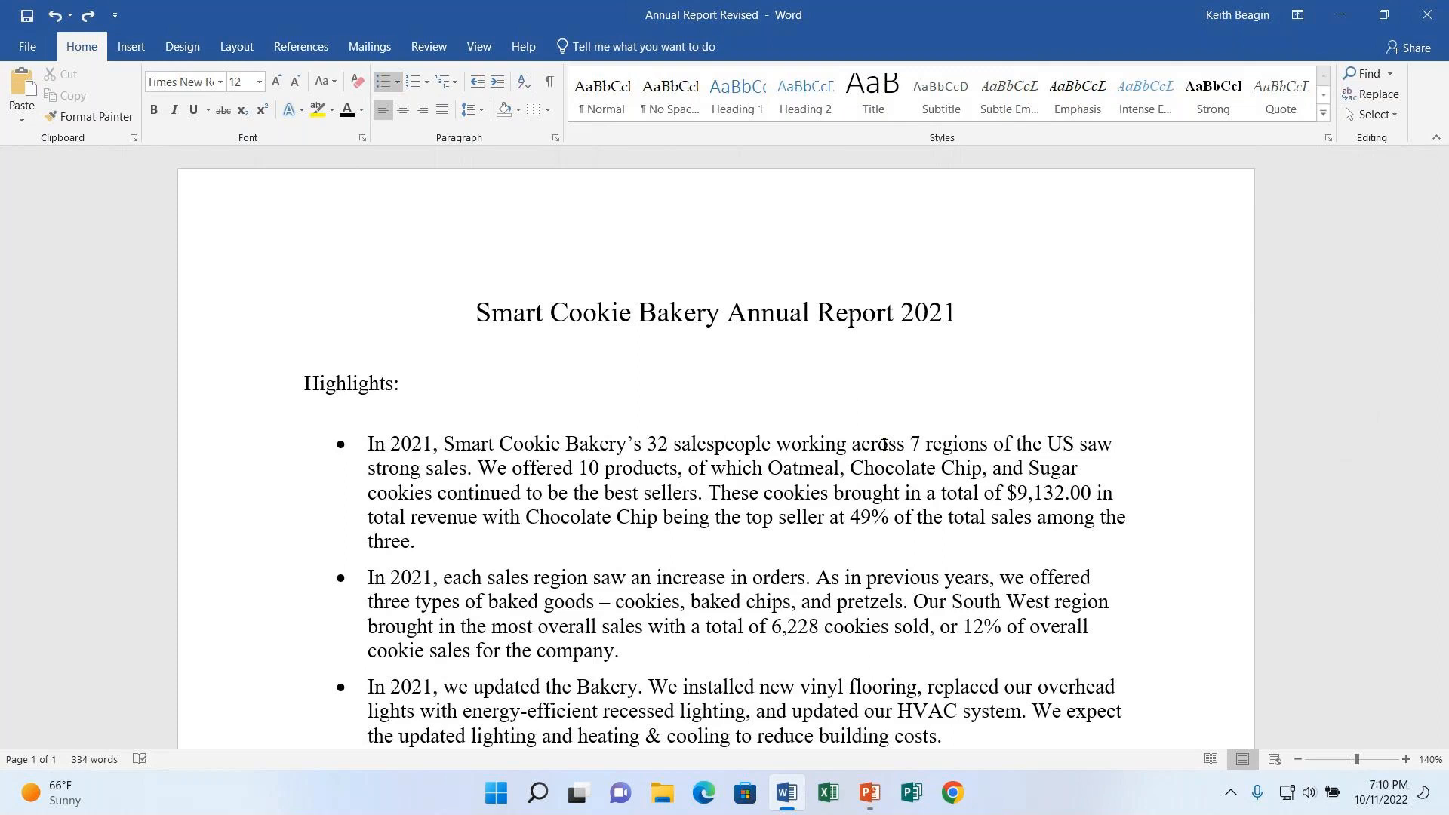
Save the report and zoom the document out to 120%.
left_click(25, 19)
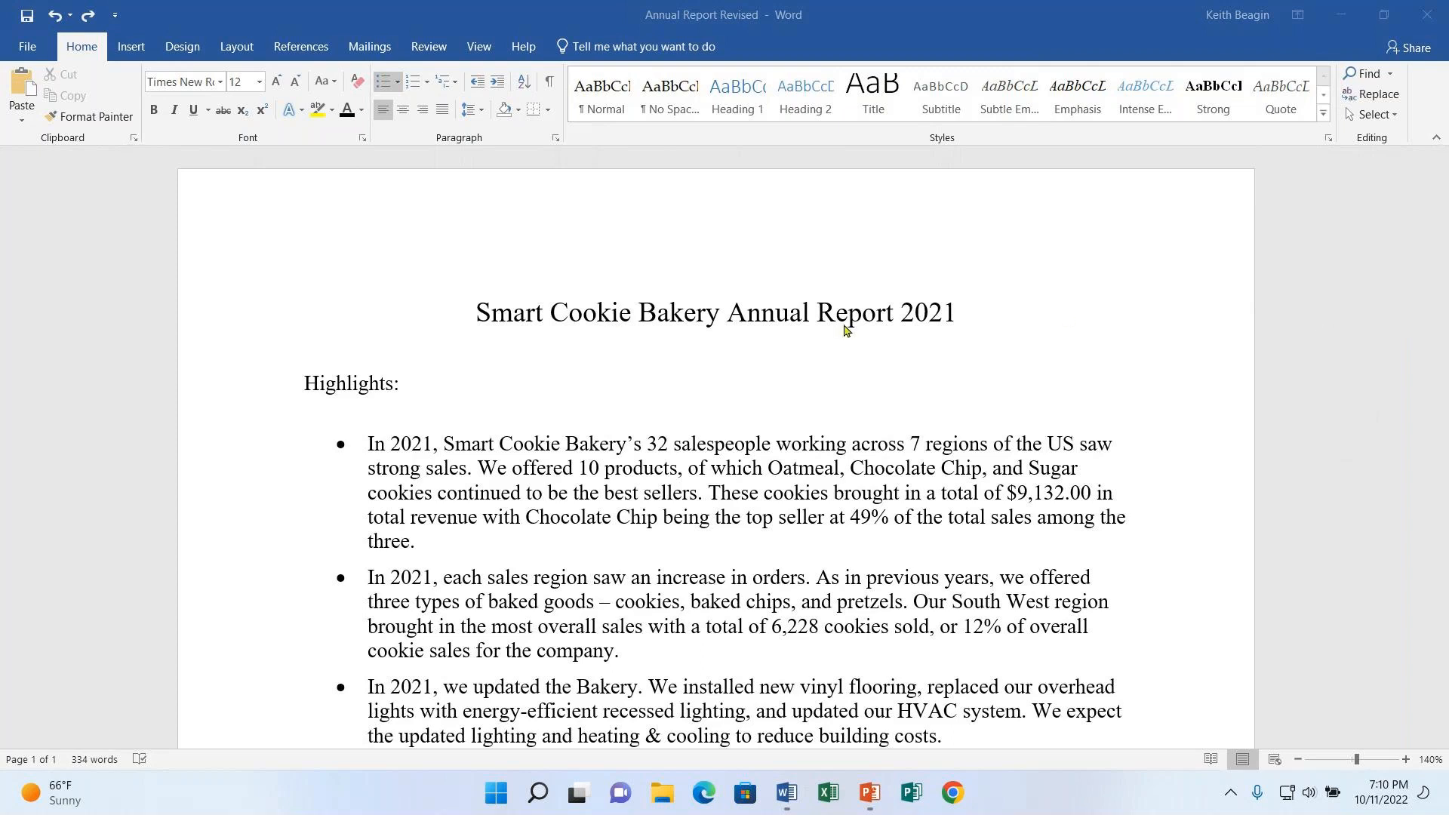
left_click(480, 309)
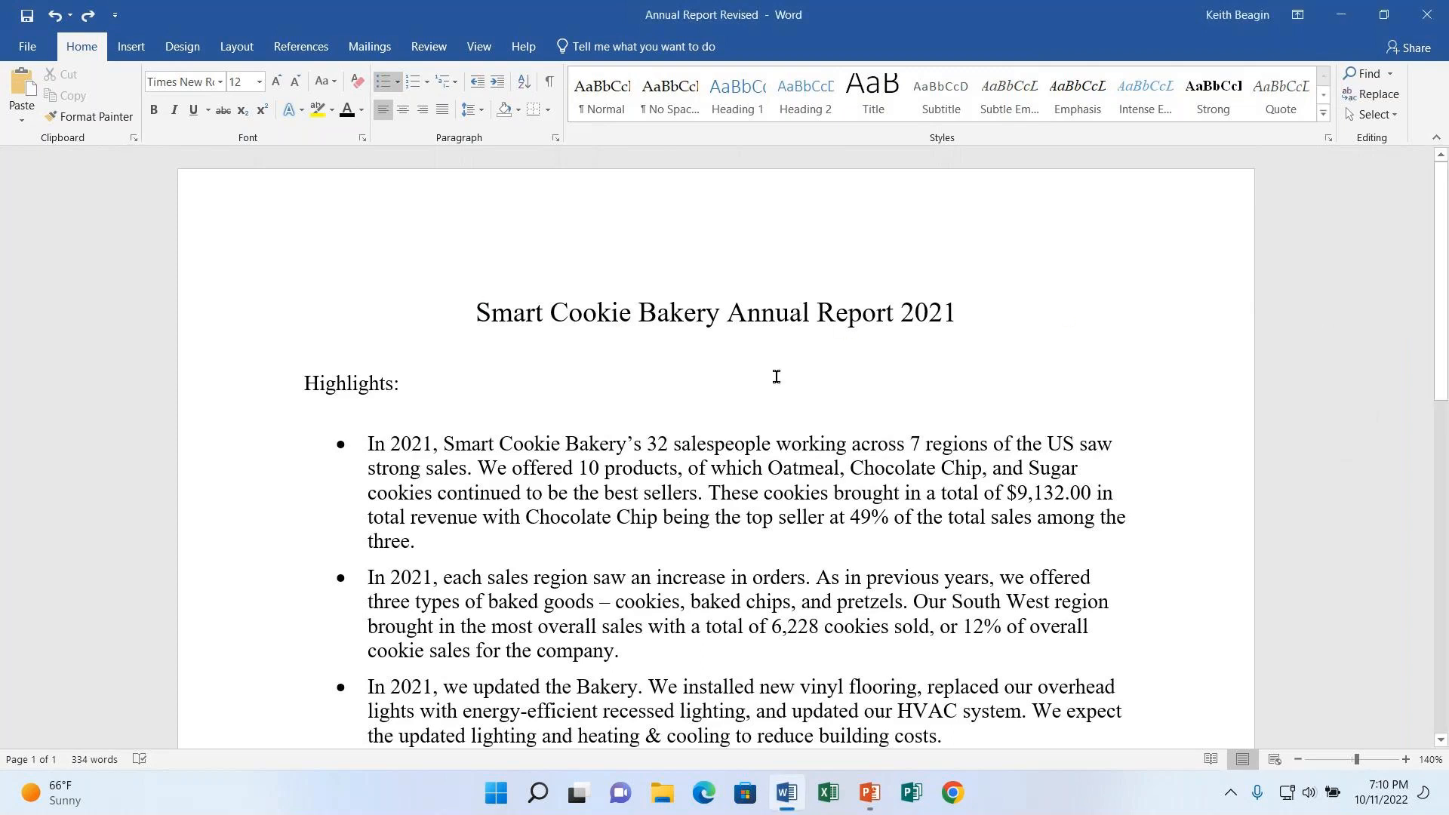
scroll(792, 389, "down", 6)
scroll(791, 390, "down", 3)
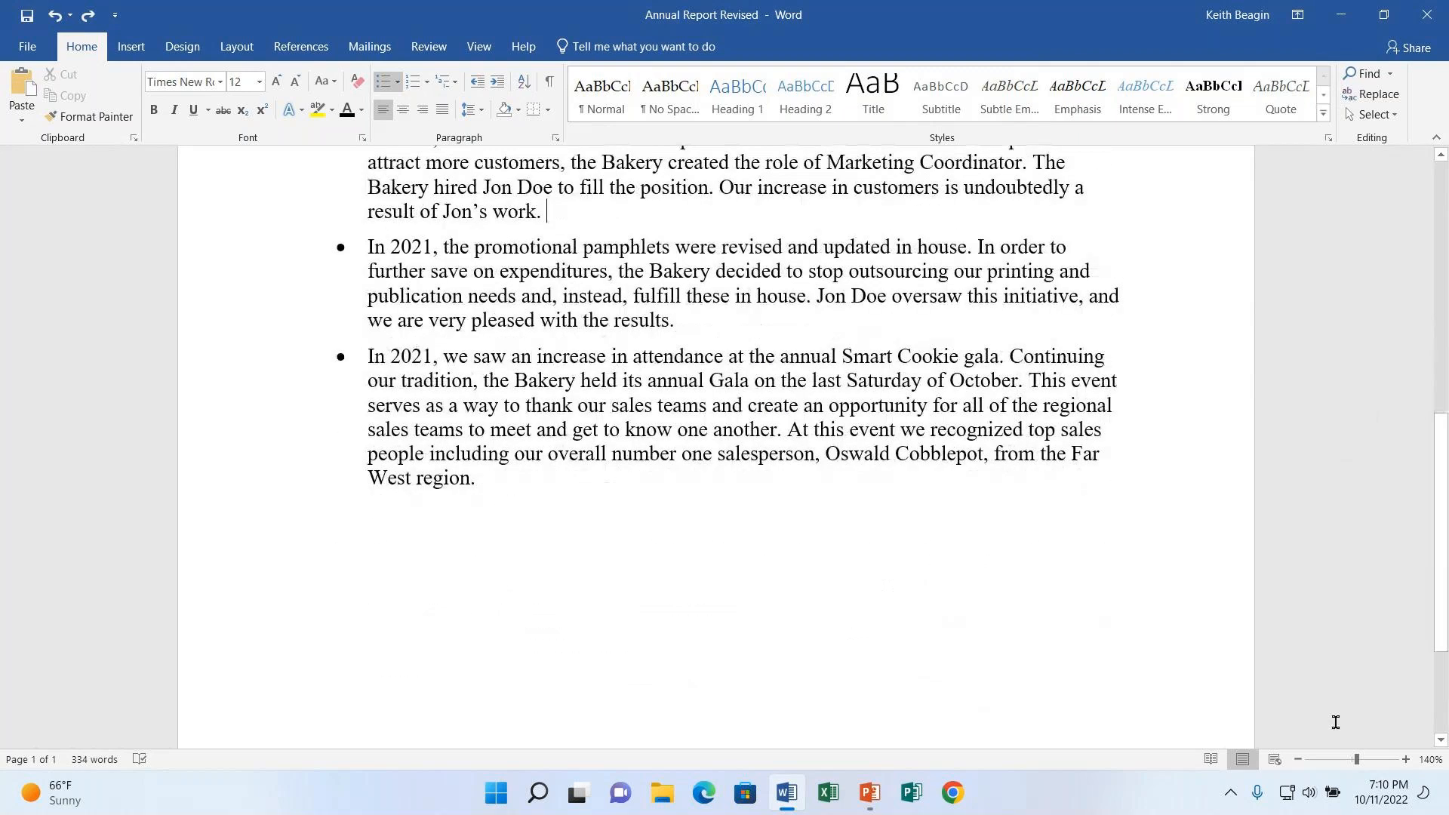
left_click(1298, 760)
left_click(1298, 759)
scroll(955, 531, "up", 5)
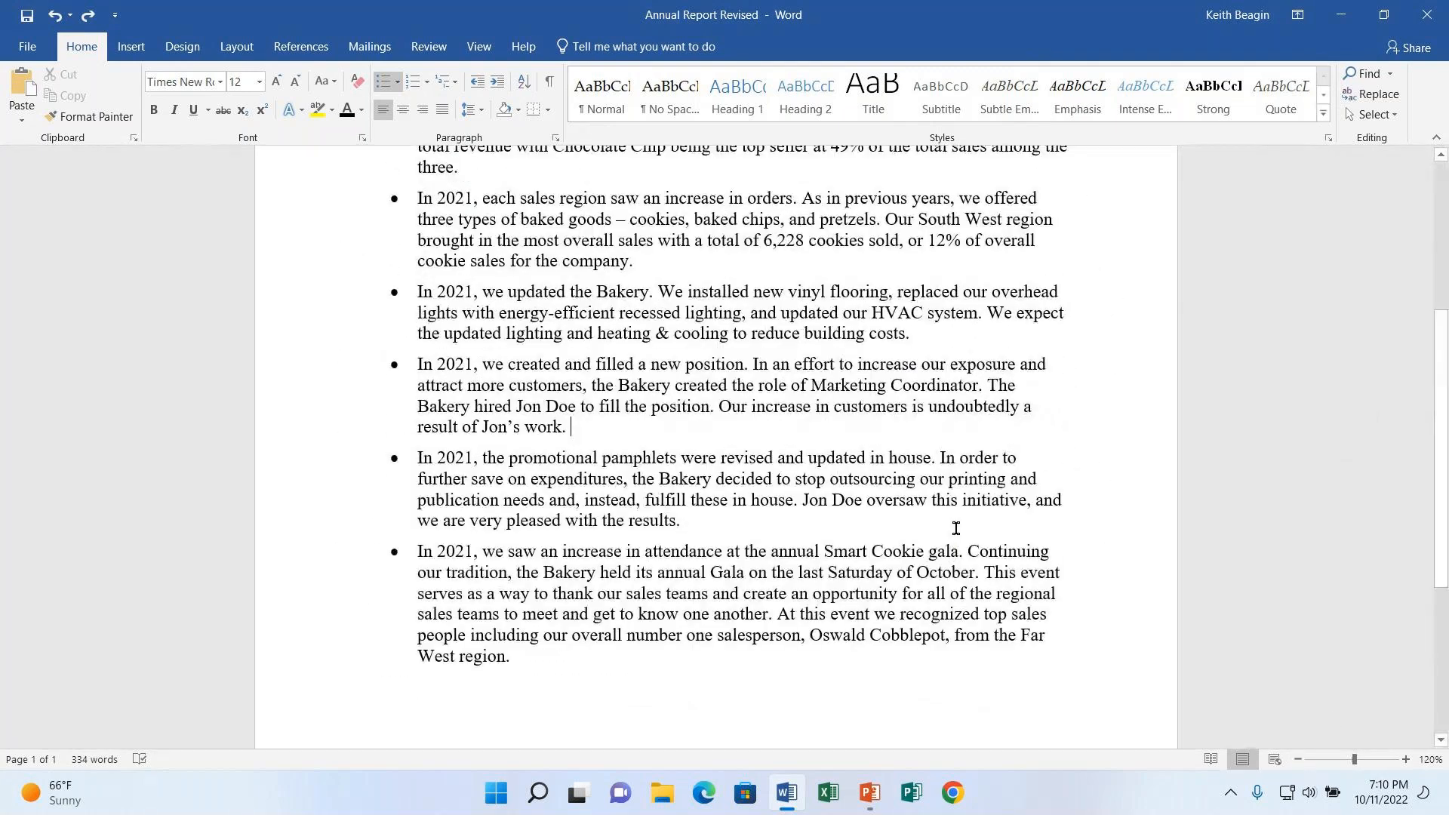
Select the text paragraph by paragraph from the report title through the third bulleted paragraph, and clear the selection.
left_click(512, 299)
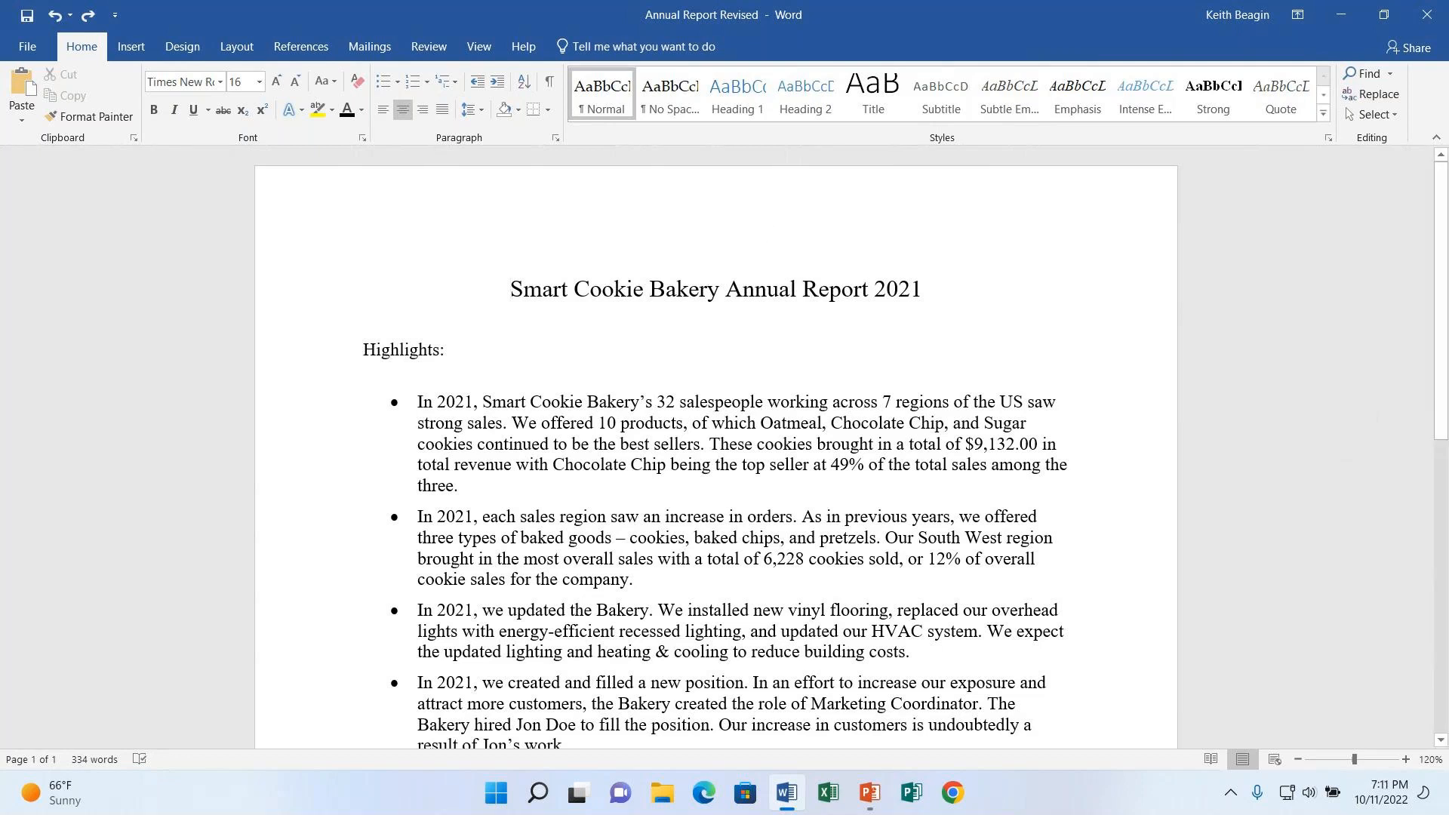
key("ctrl+shift+Down")
key("ctrl+shift+Down")
key("ctrl+shift+Down")
key("ctrl+shift+Down")
key("ctrl+shift+Down")
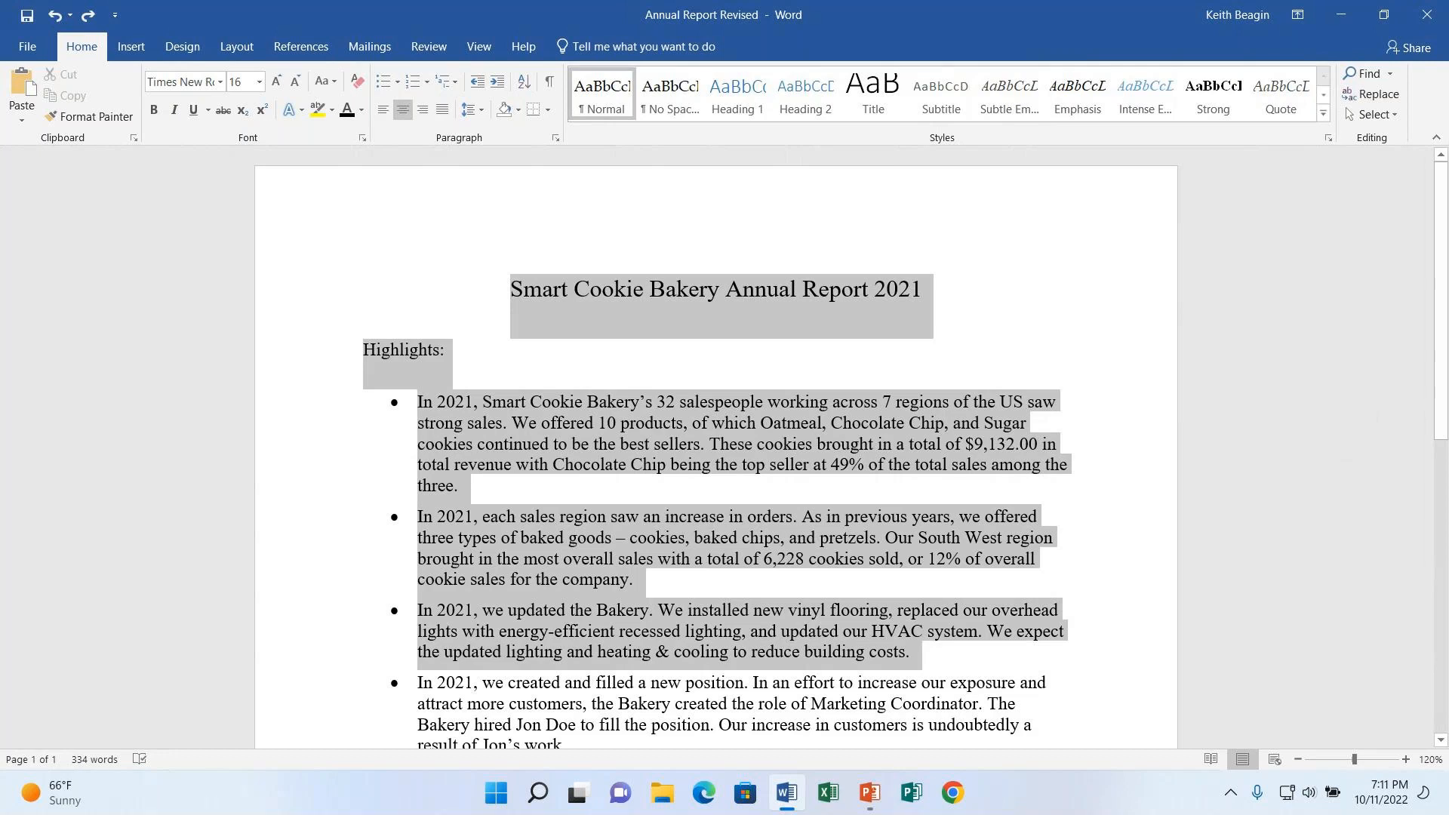
left_click(770, 316)
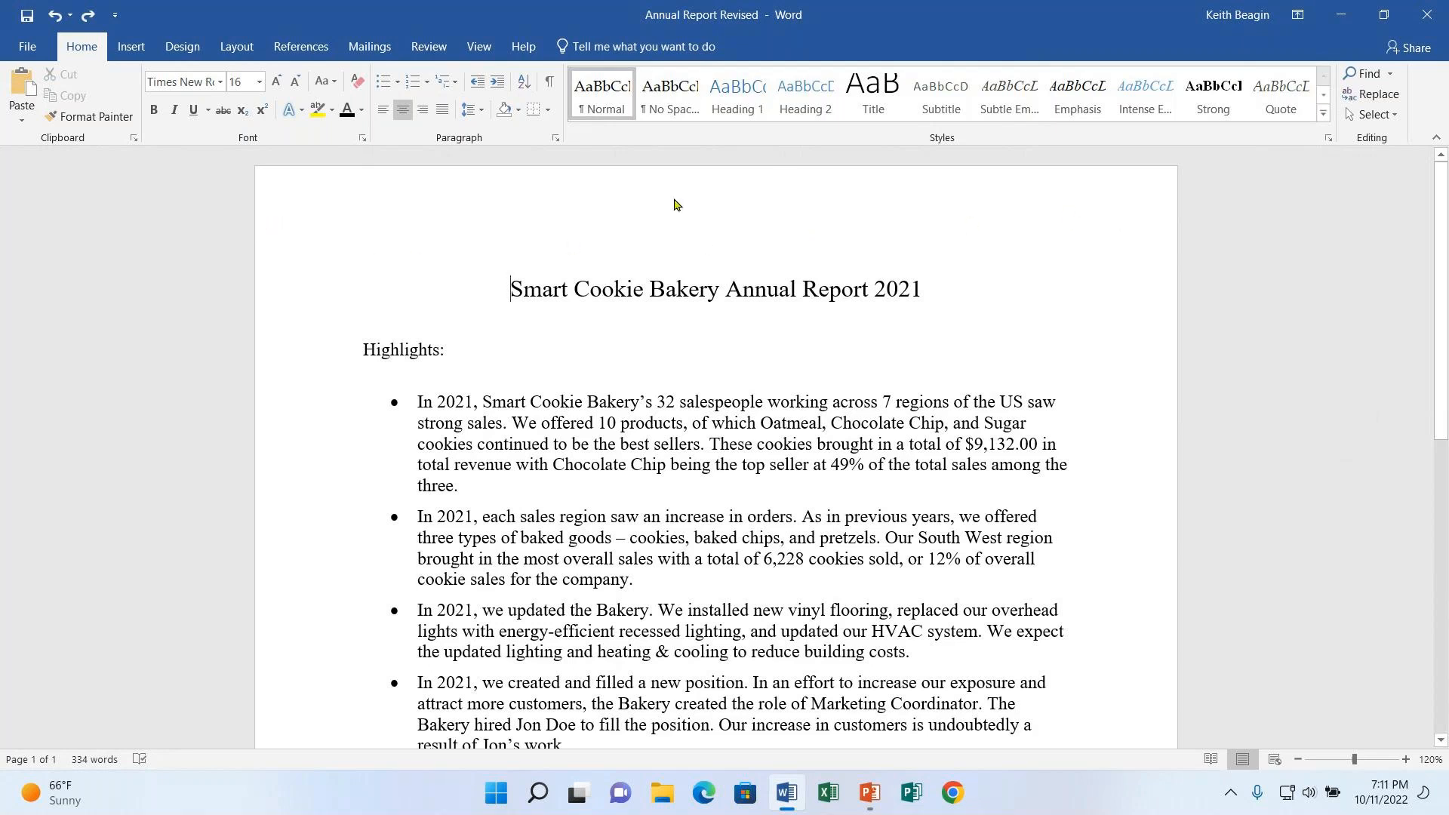
Insert the built-in Blank (Three Columns) header and select its first text placeholder.
scroll(974, 551, "down", 5)
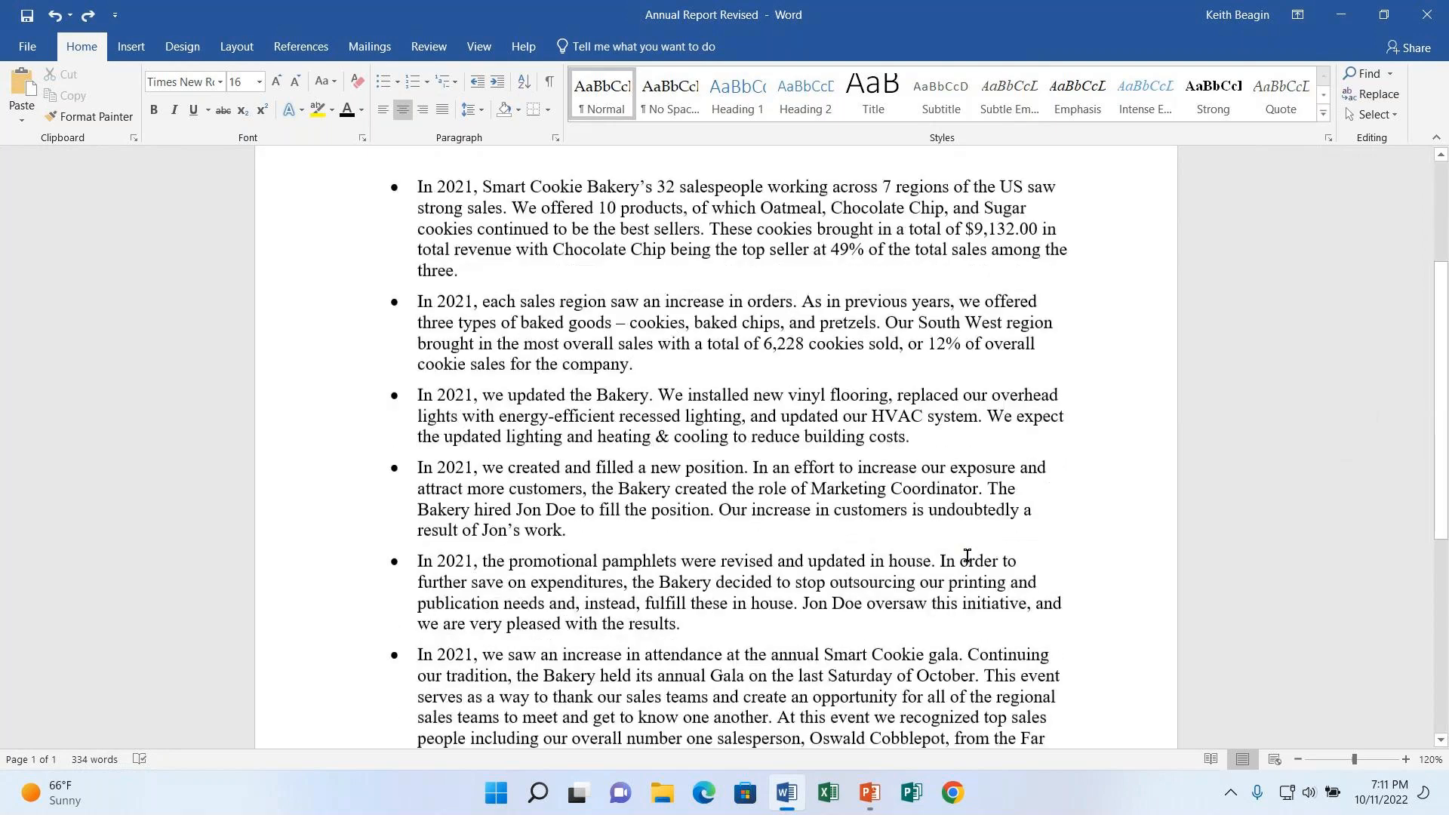
scroll(959, 559, "down", 10)
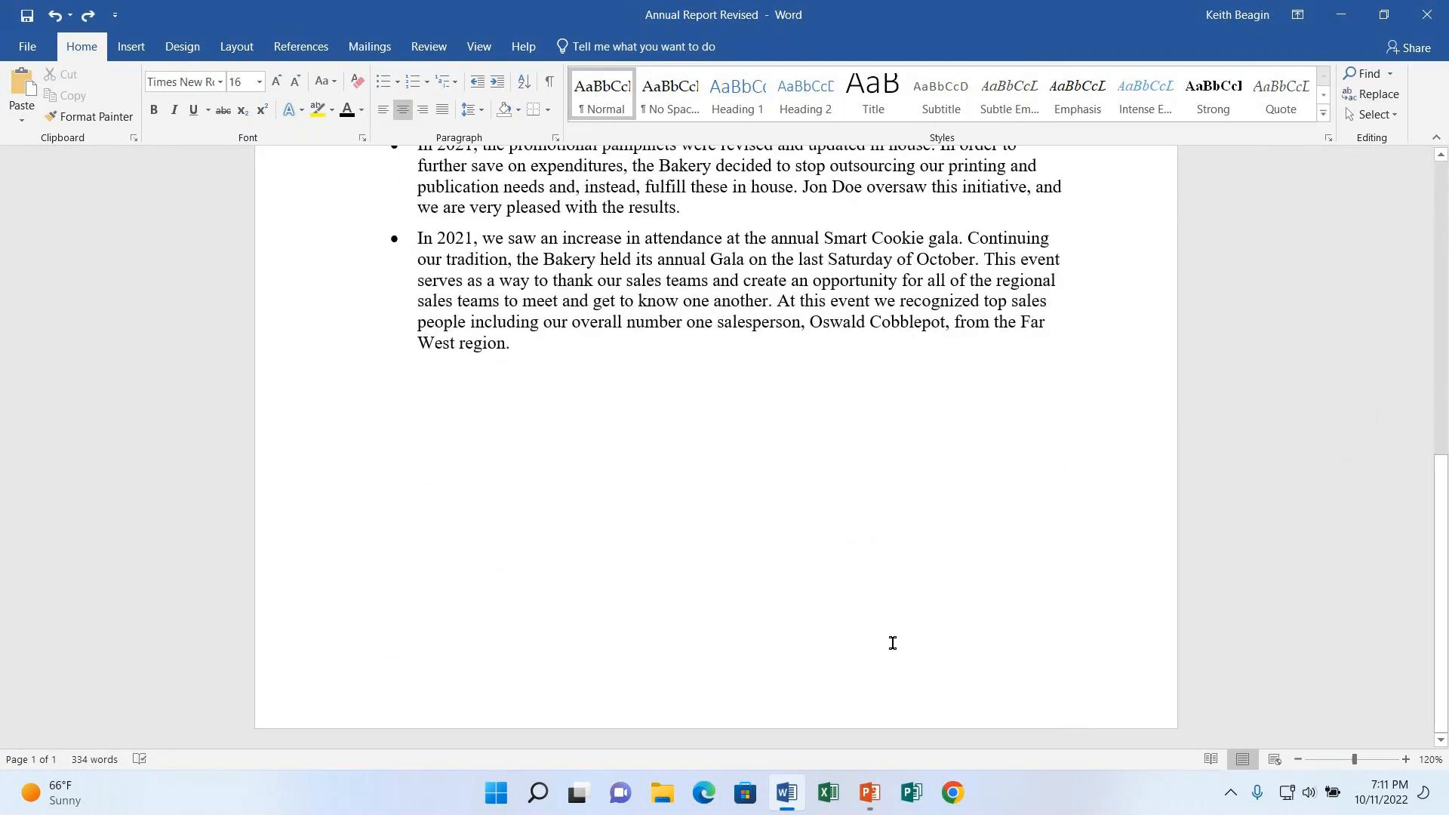
scroll(931, 618, "up", 15)
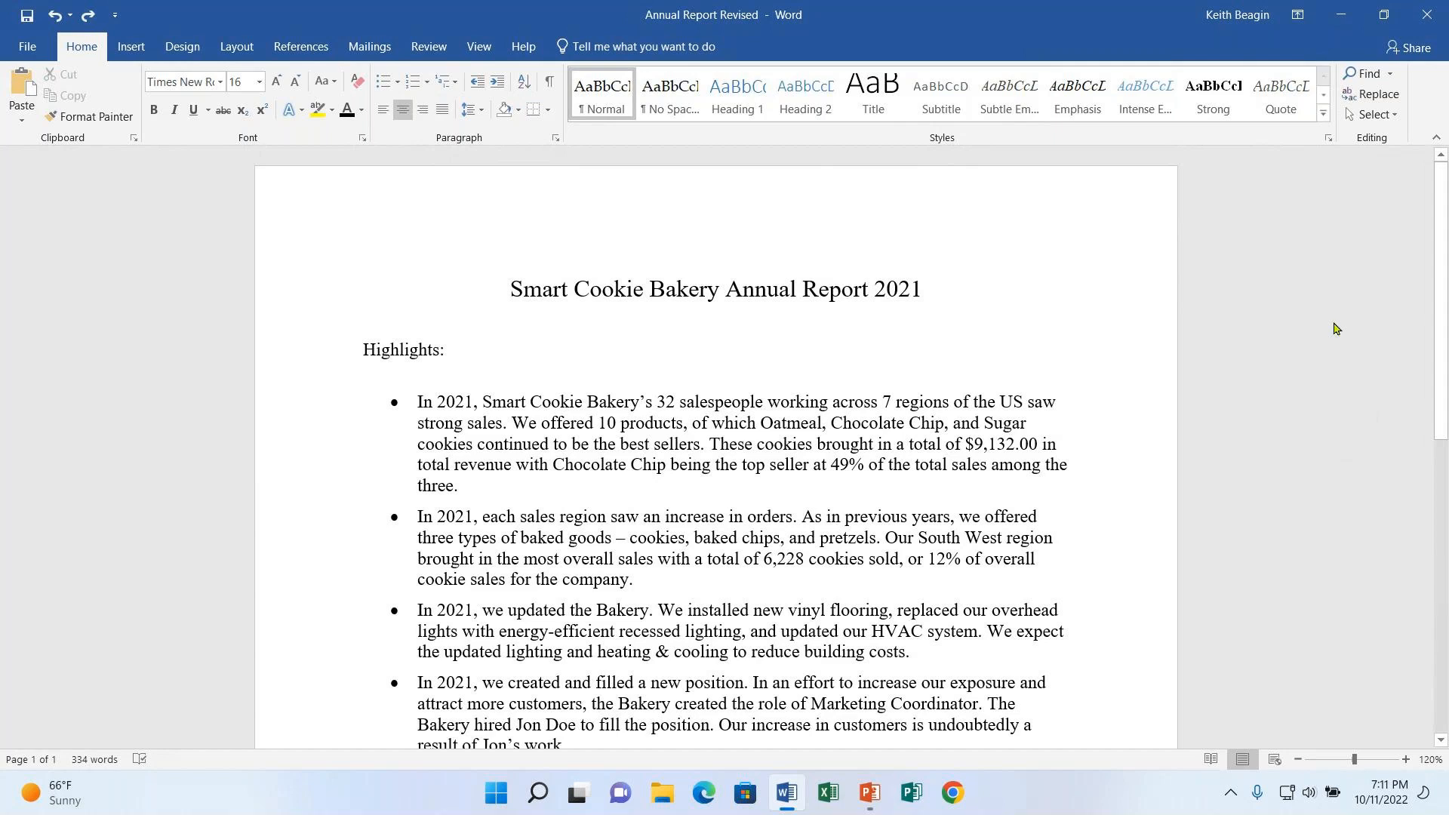
left_click(510, 290)
left_click(127, 47)
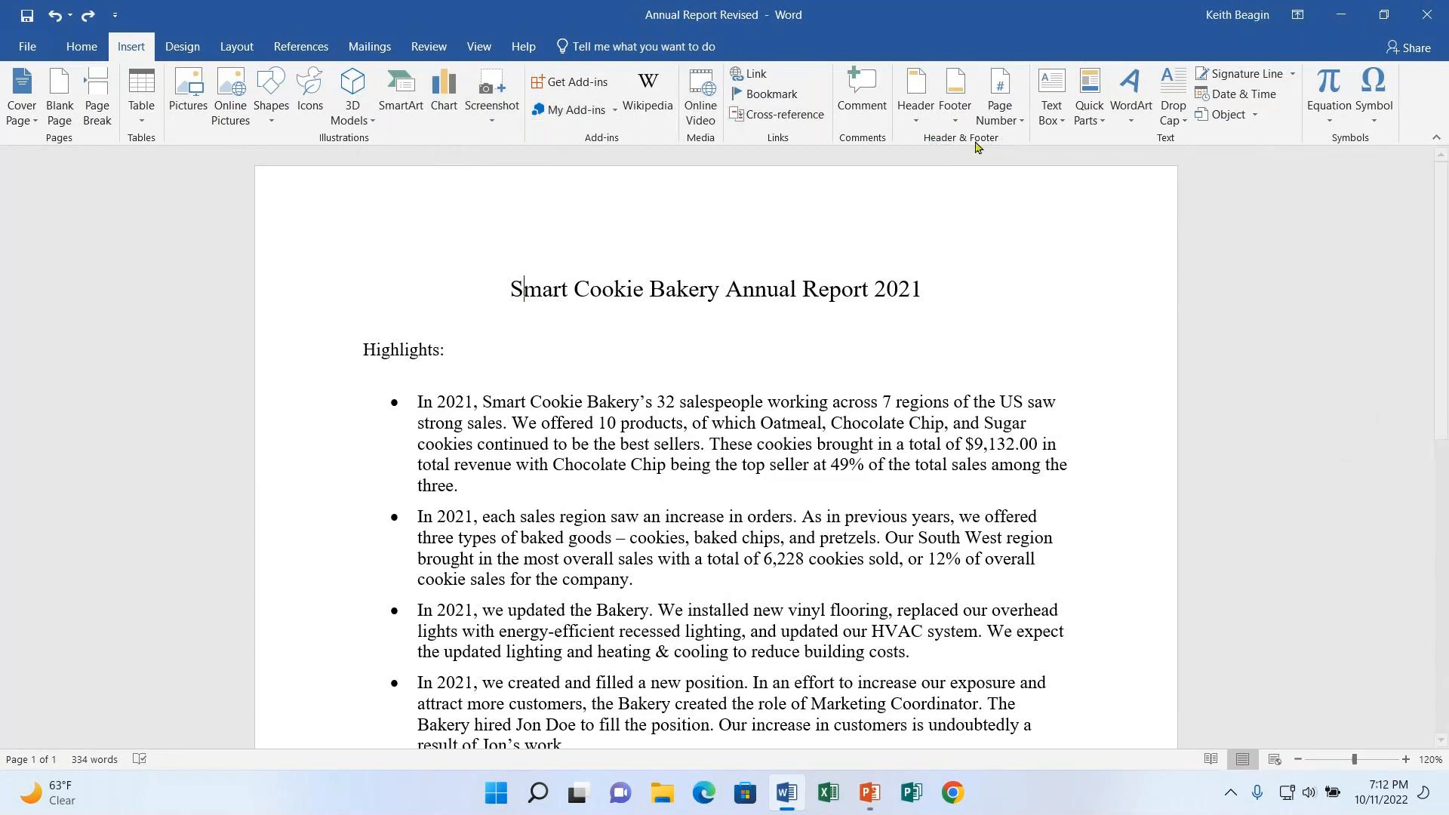
left_click(910, 126)
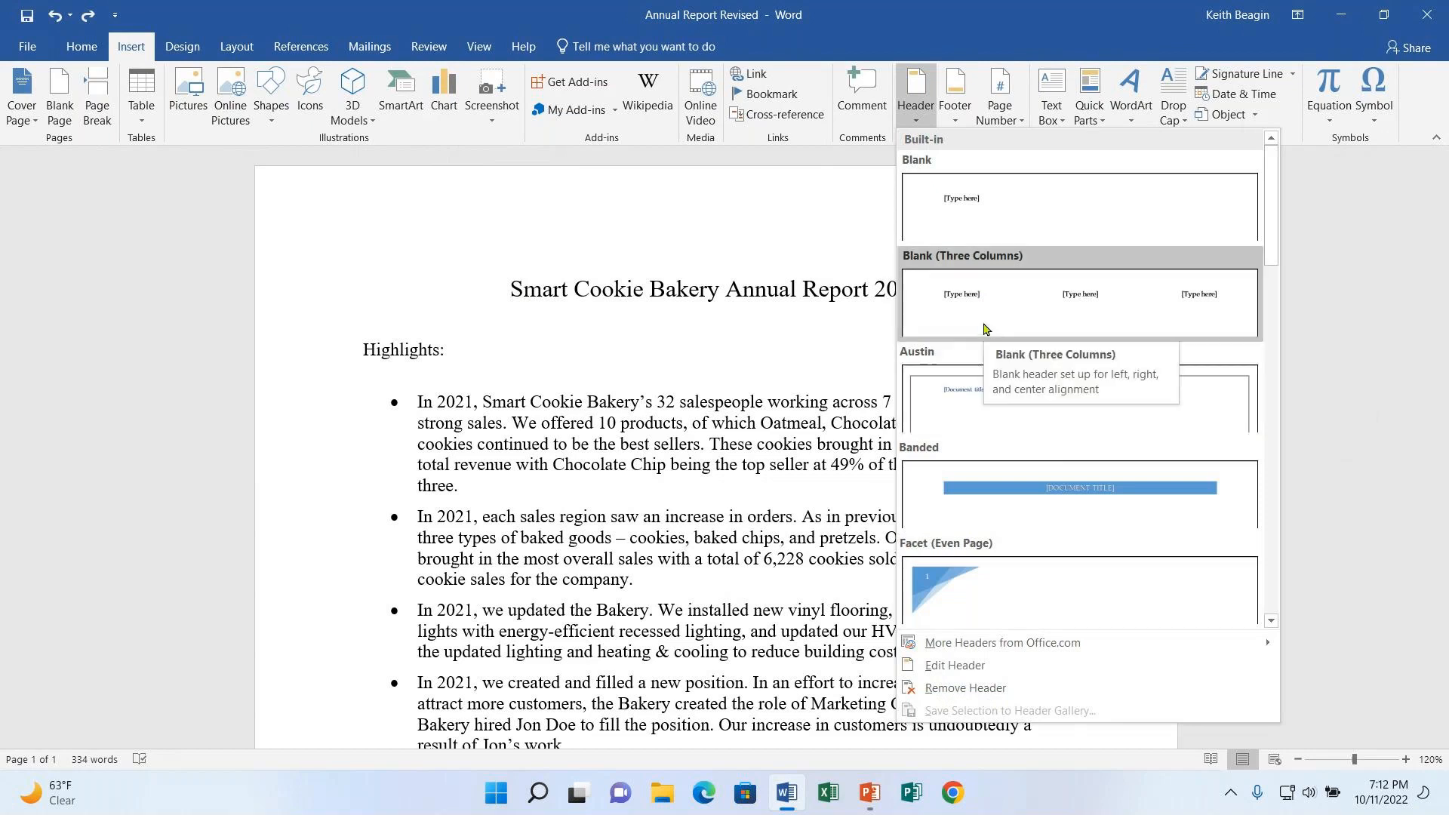
left_click(1045, 322)
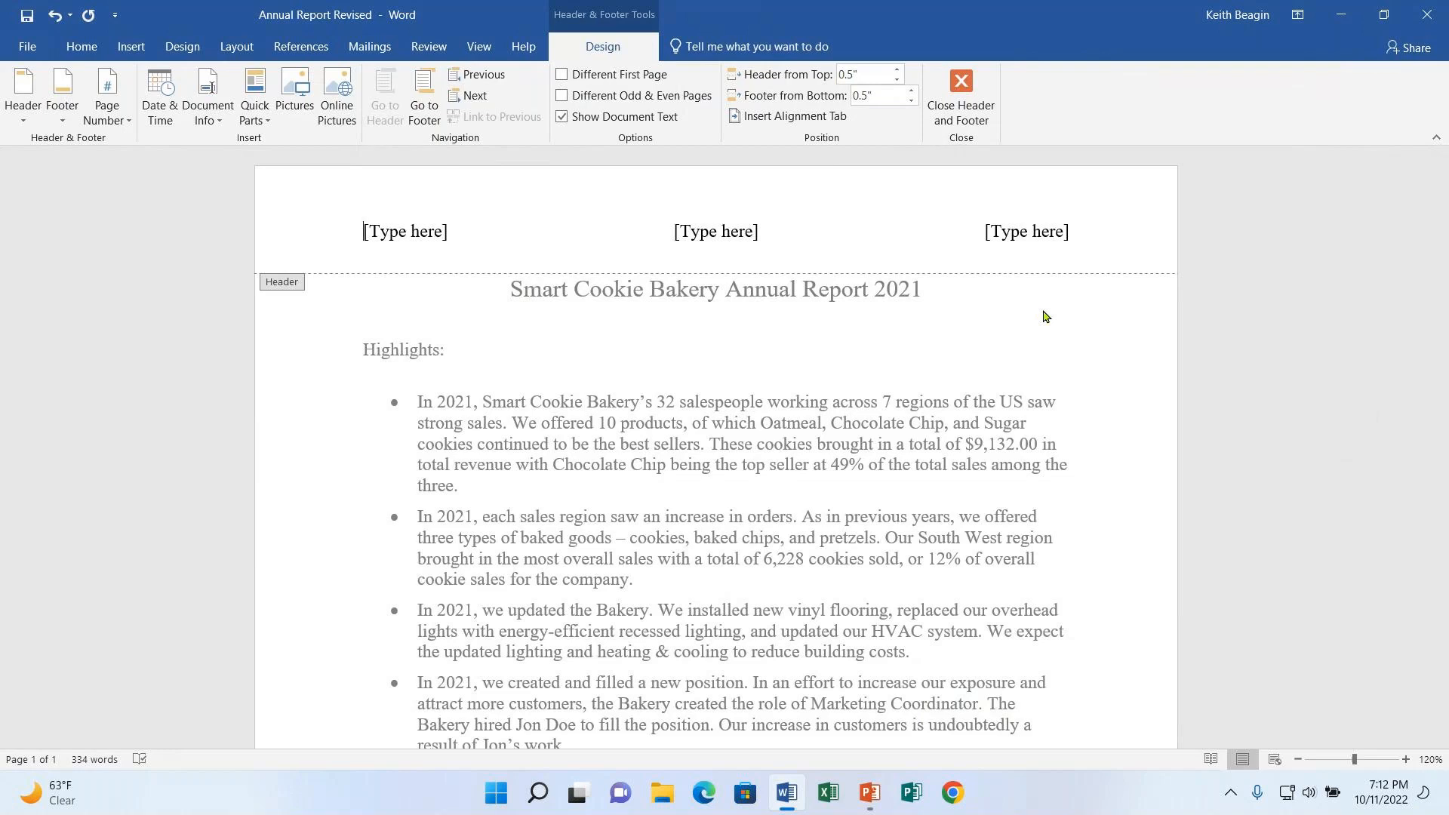
left_click(451, 234)
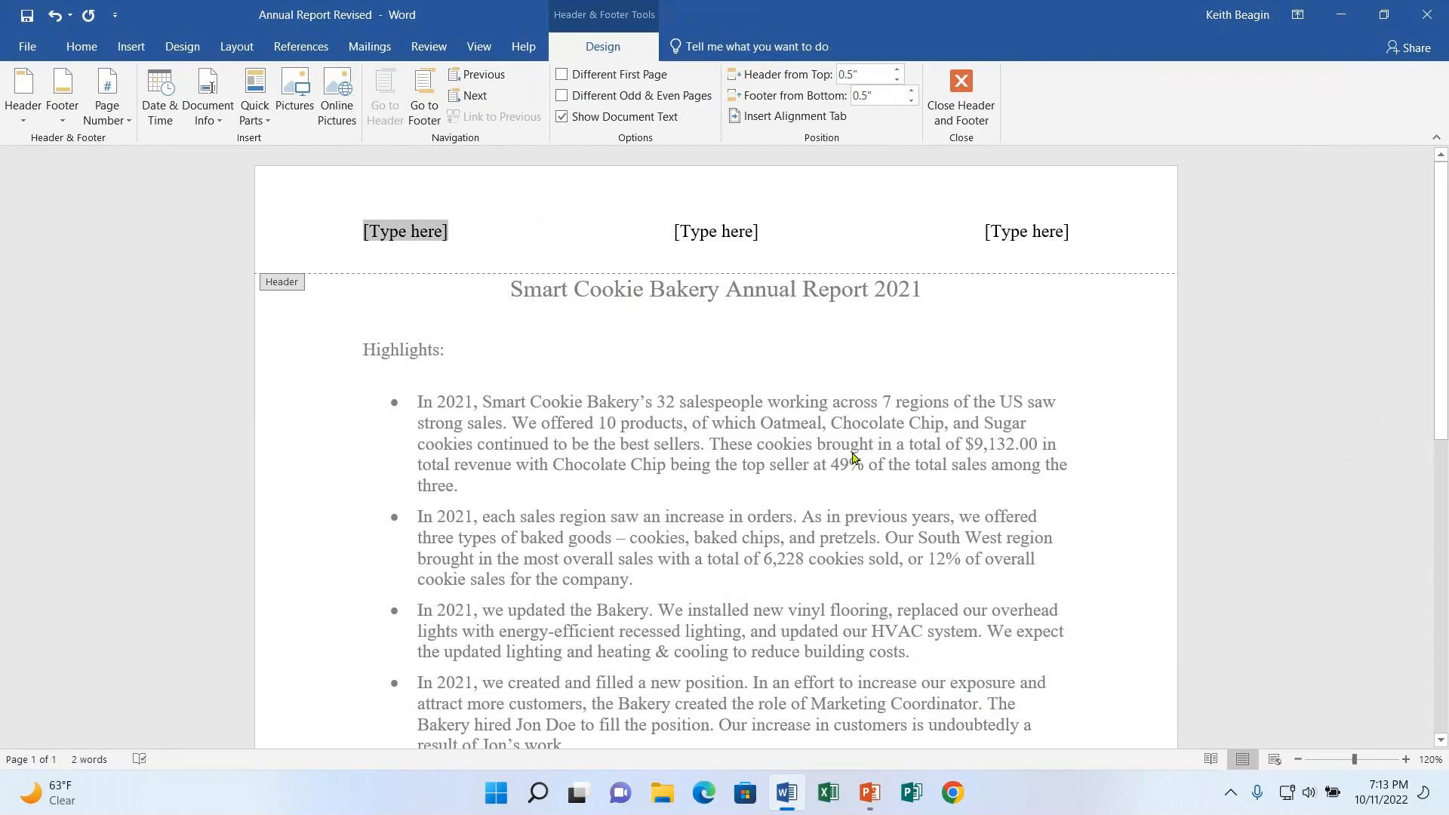
Fill the first header placeholder with the author's full name and the middle one with "Smart Cookie Bakery".
type("Keith B")
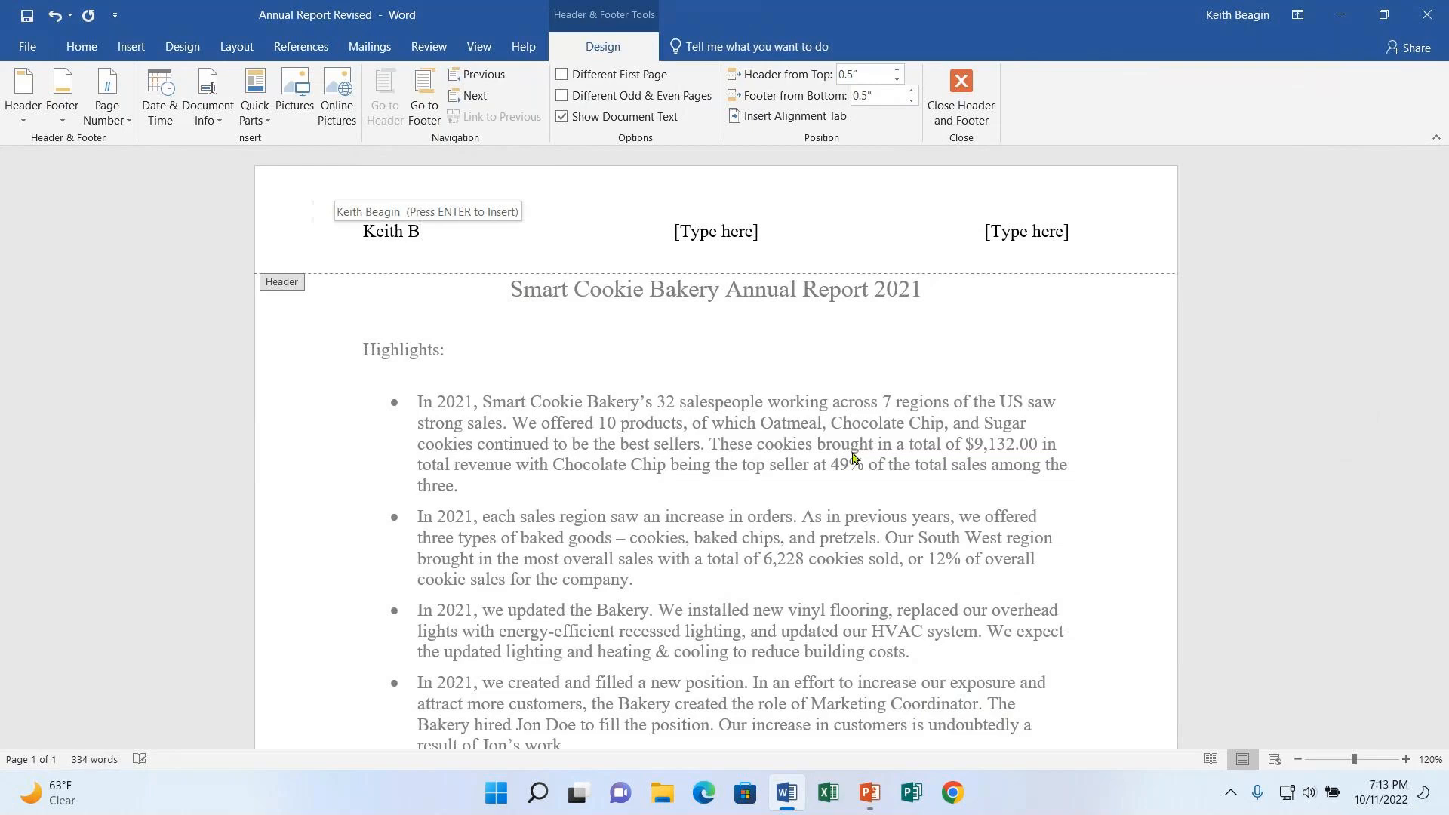
key("Return")
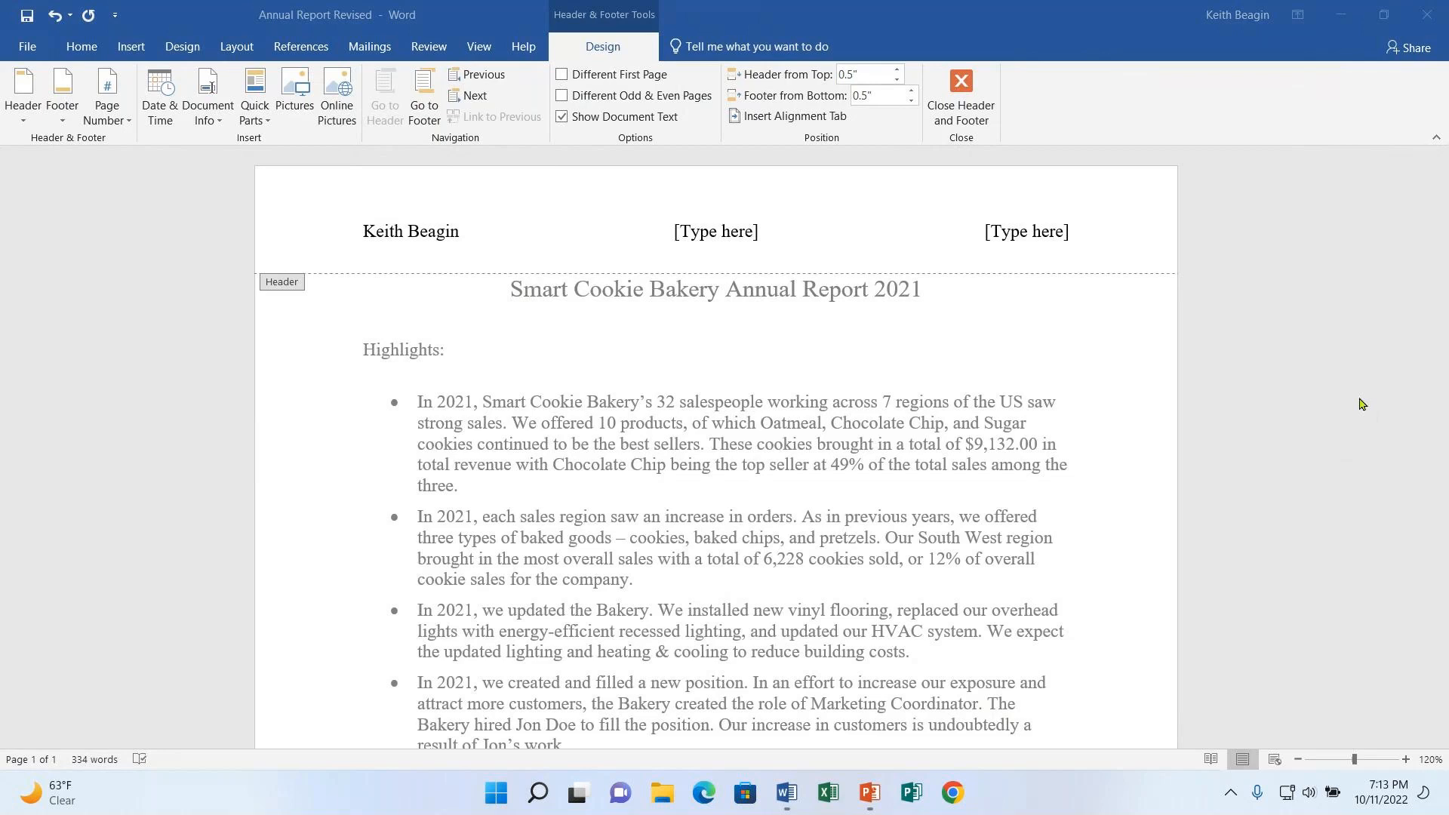
left_click(705, 239)
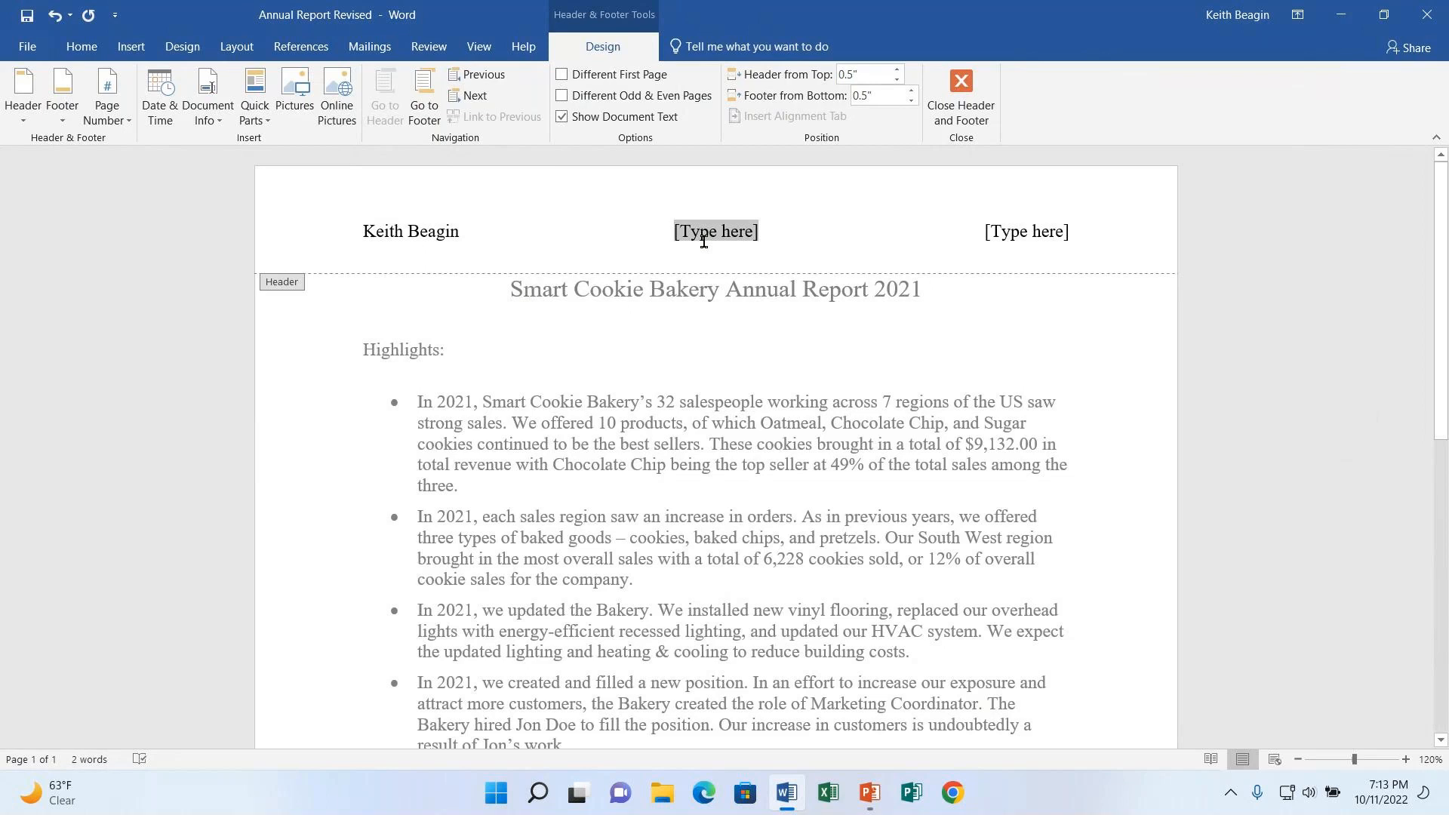
type("Sma")
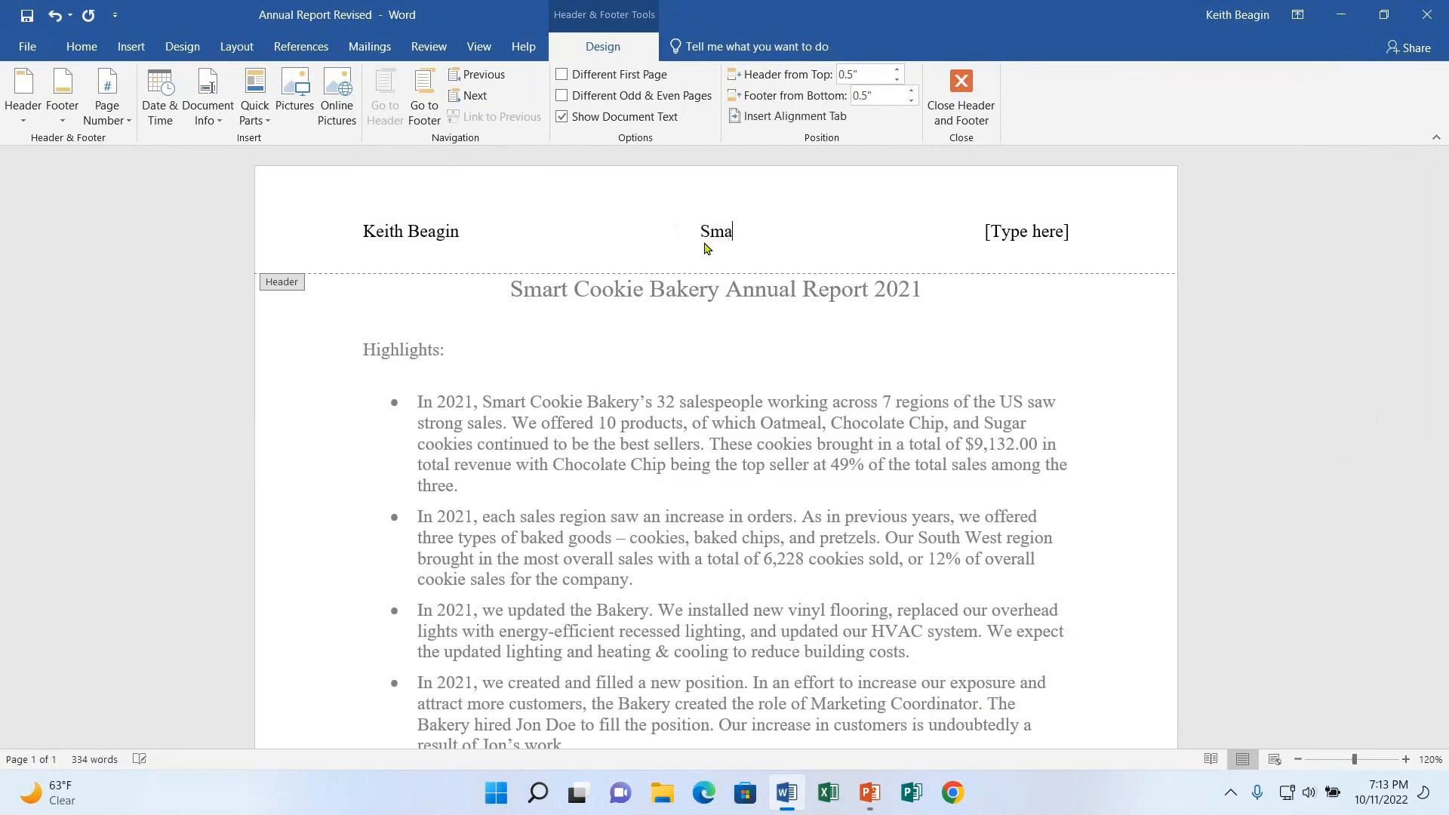
type("rt Cookie Bakery")
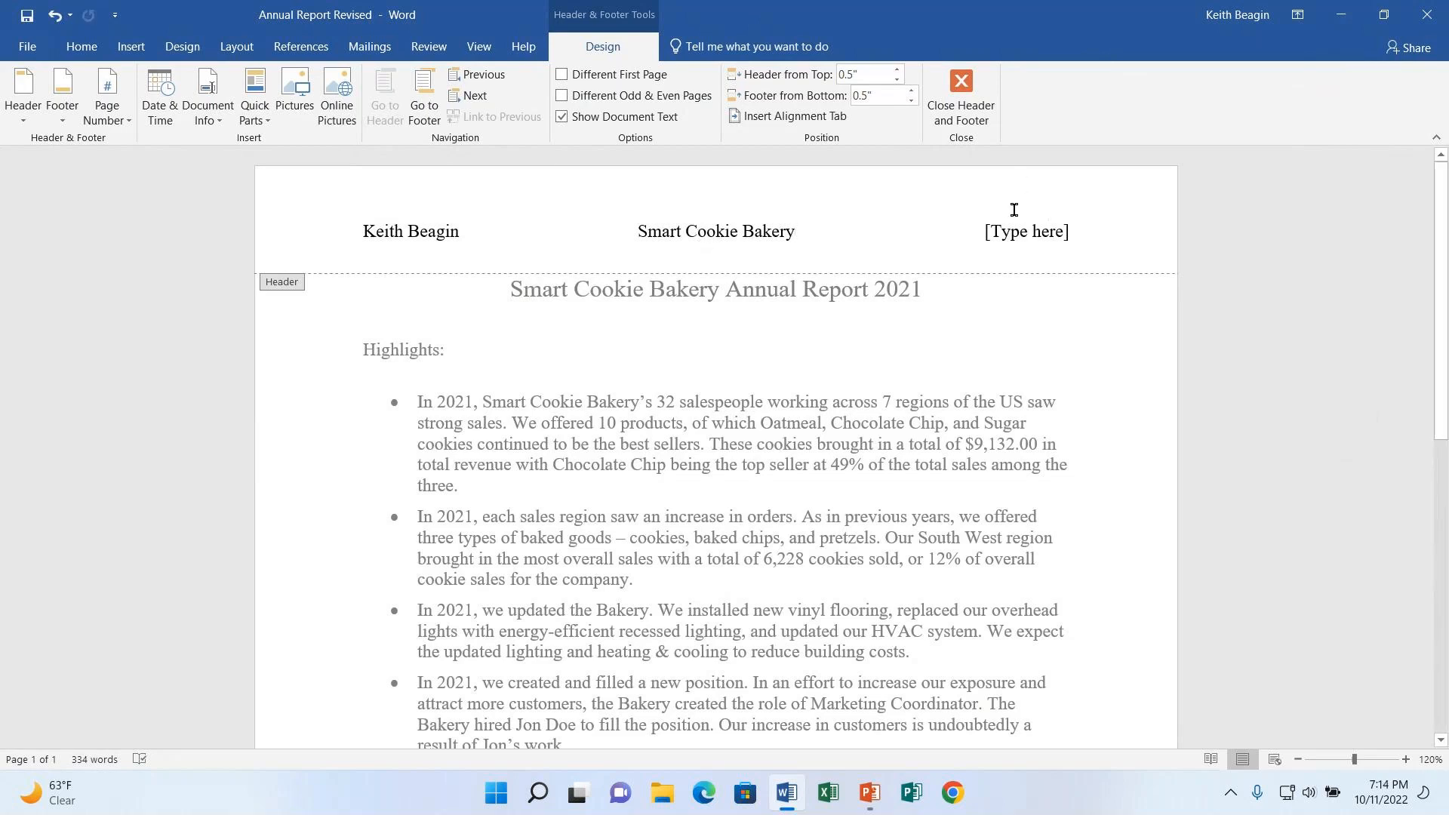
Replace the remaining header placeholder with the current date in the "October 11, 2022" format.
left_click(1056, 244)
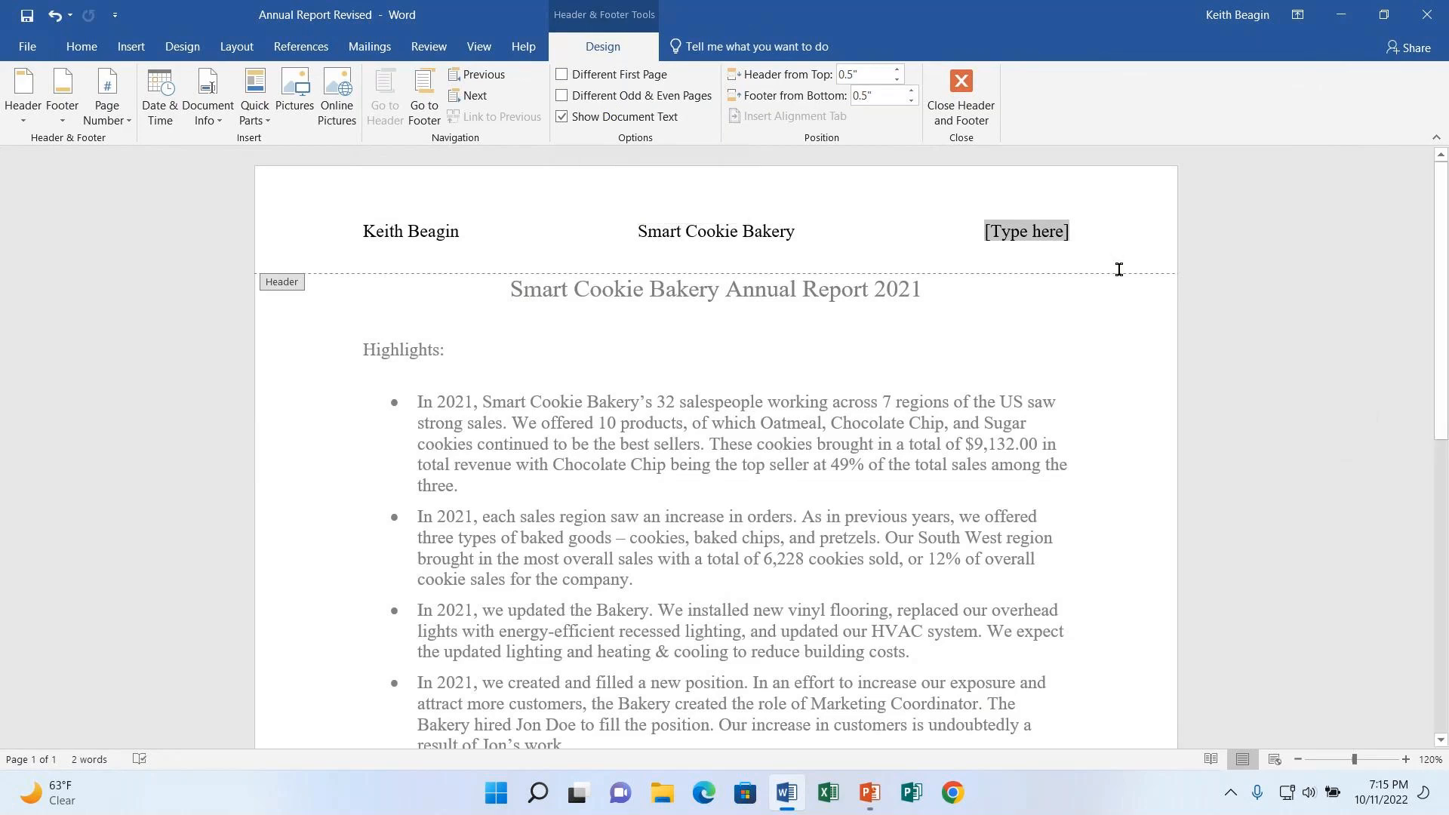
left_click(961, 97)
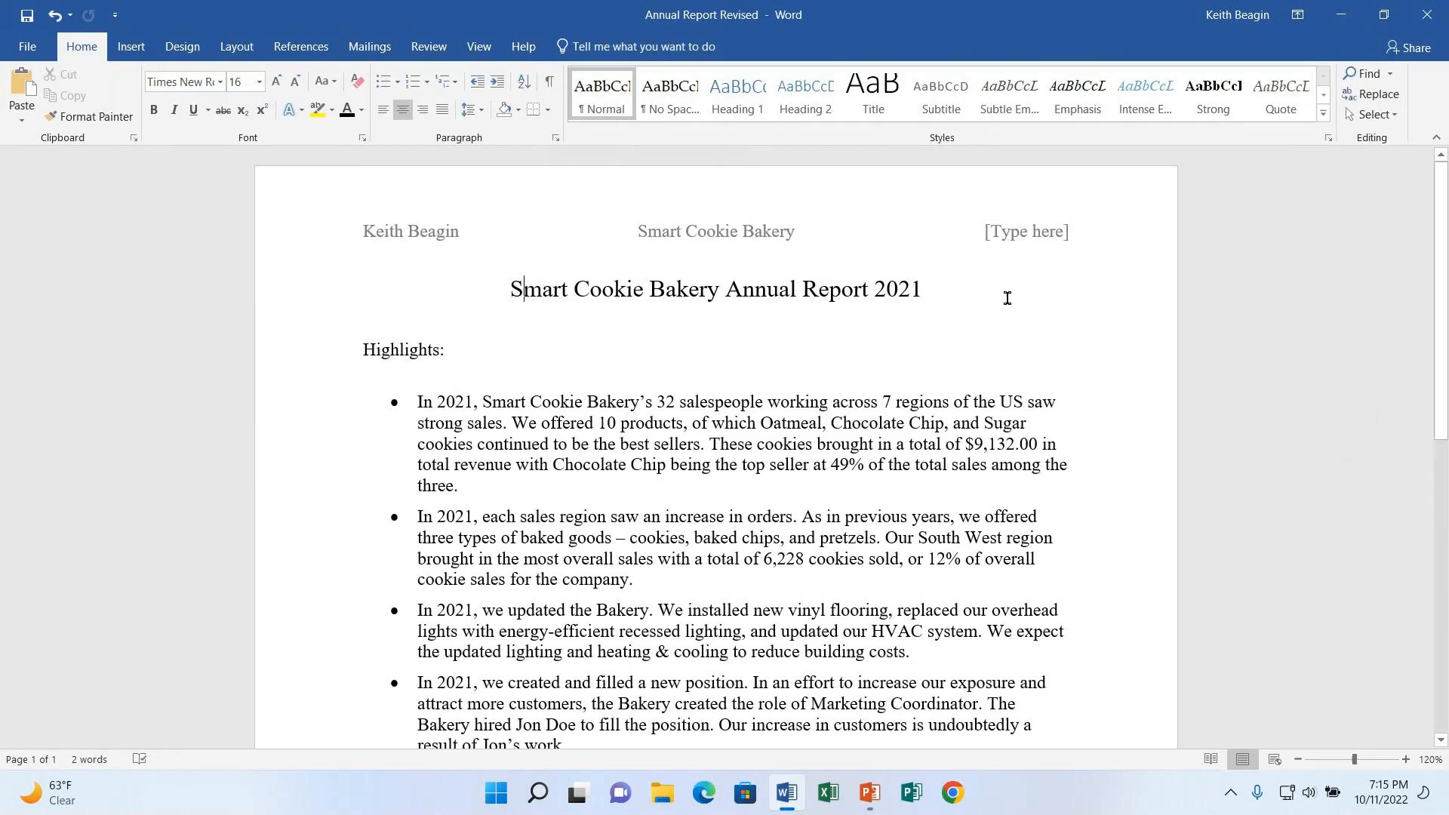
double_click(783, 234)
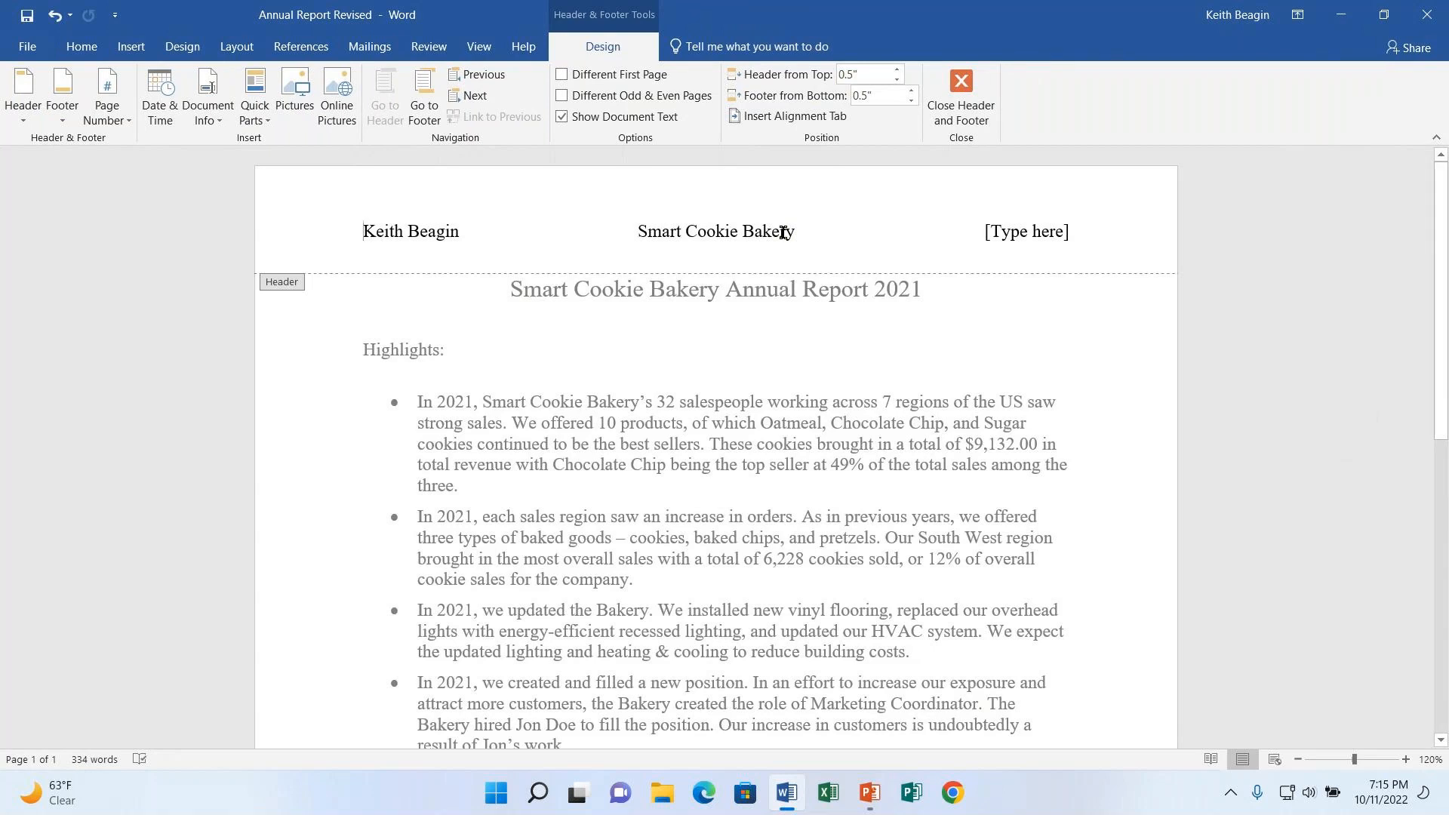
left_click(1041, 233)
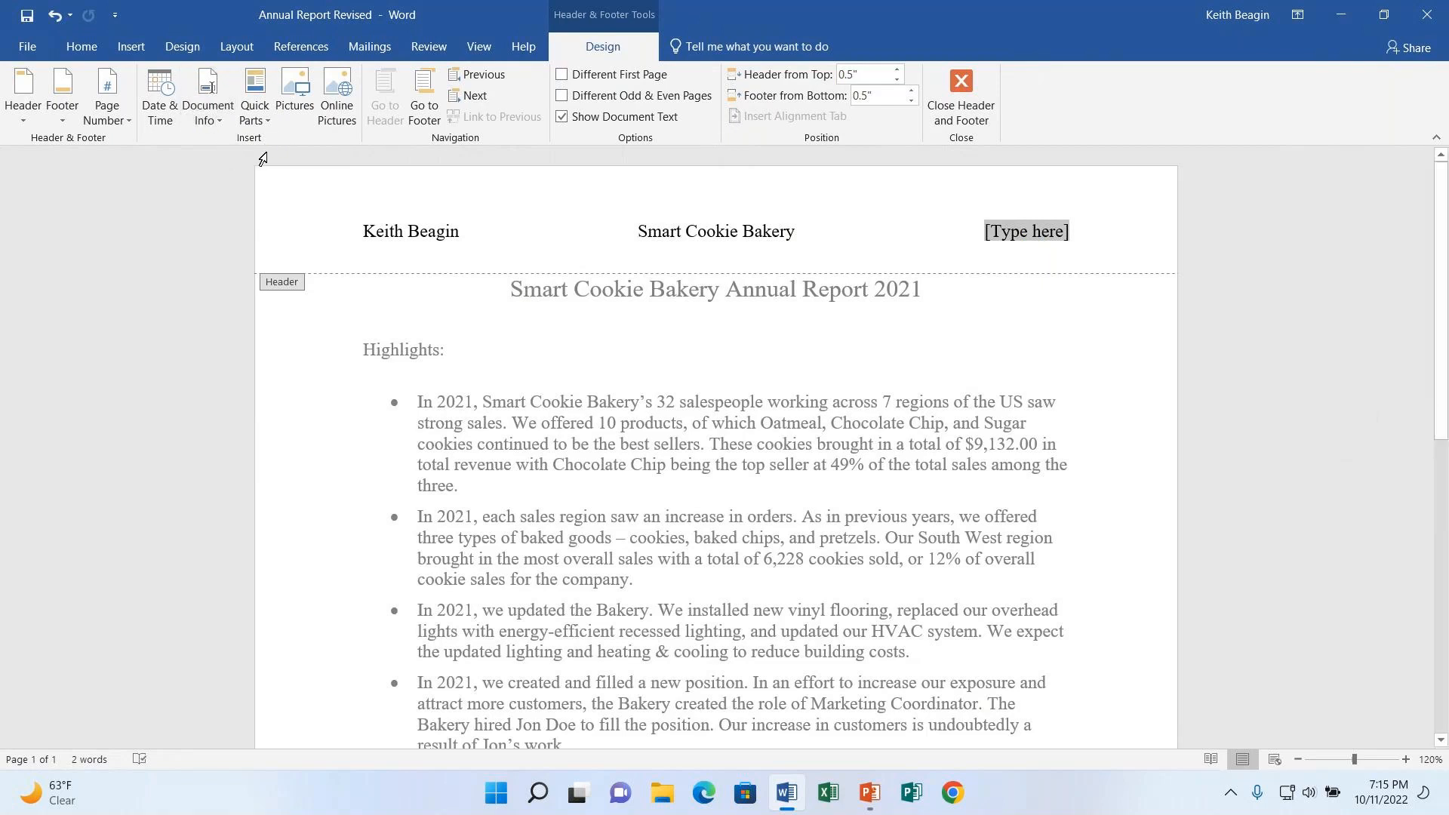
left_click(167, 118)
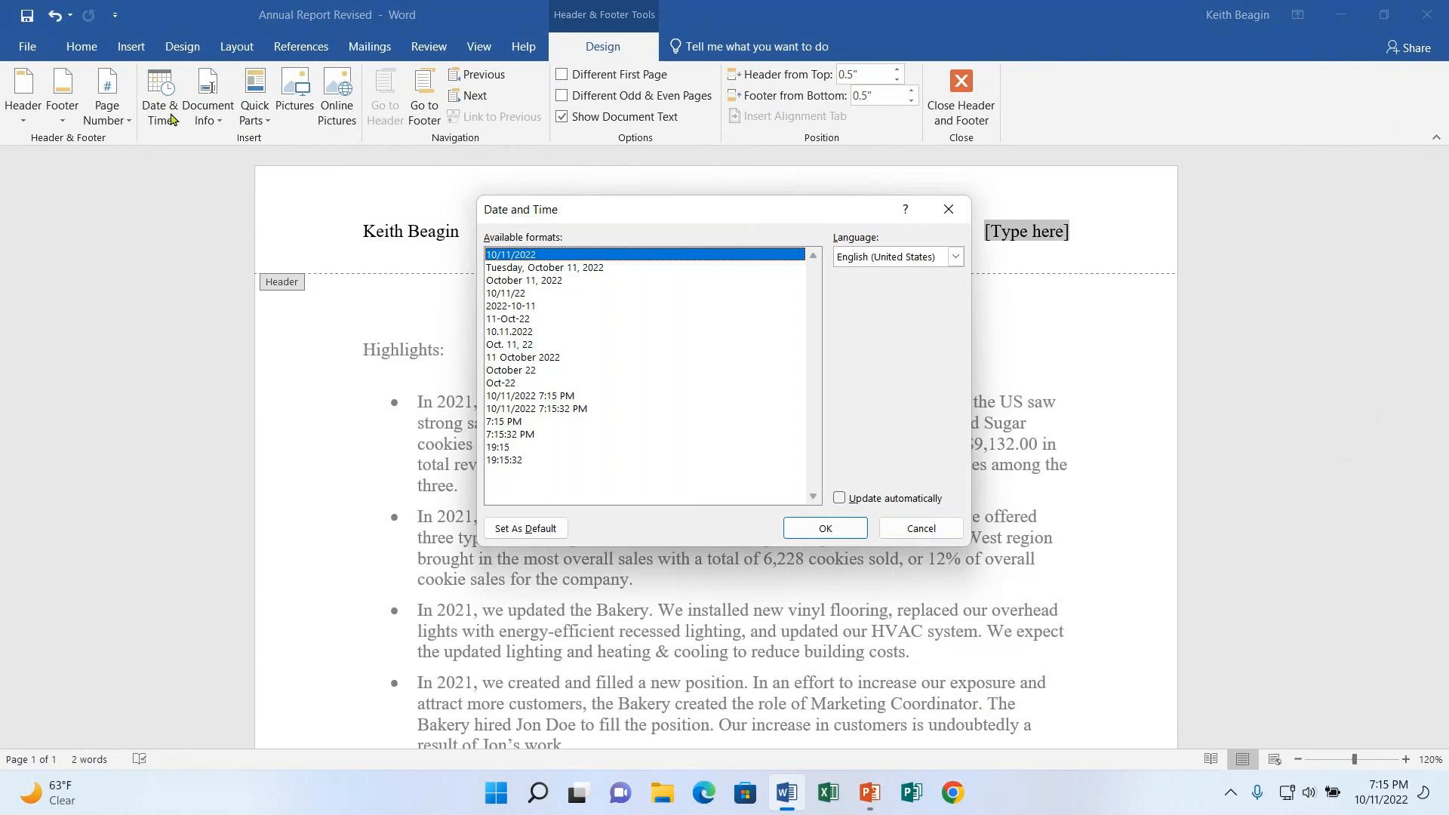
left_click(562, 281)
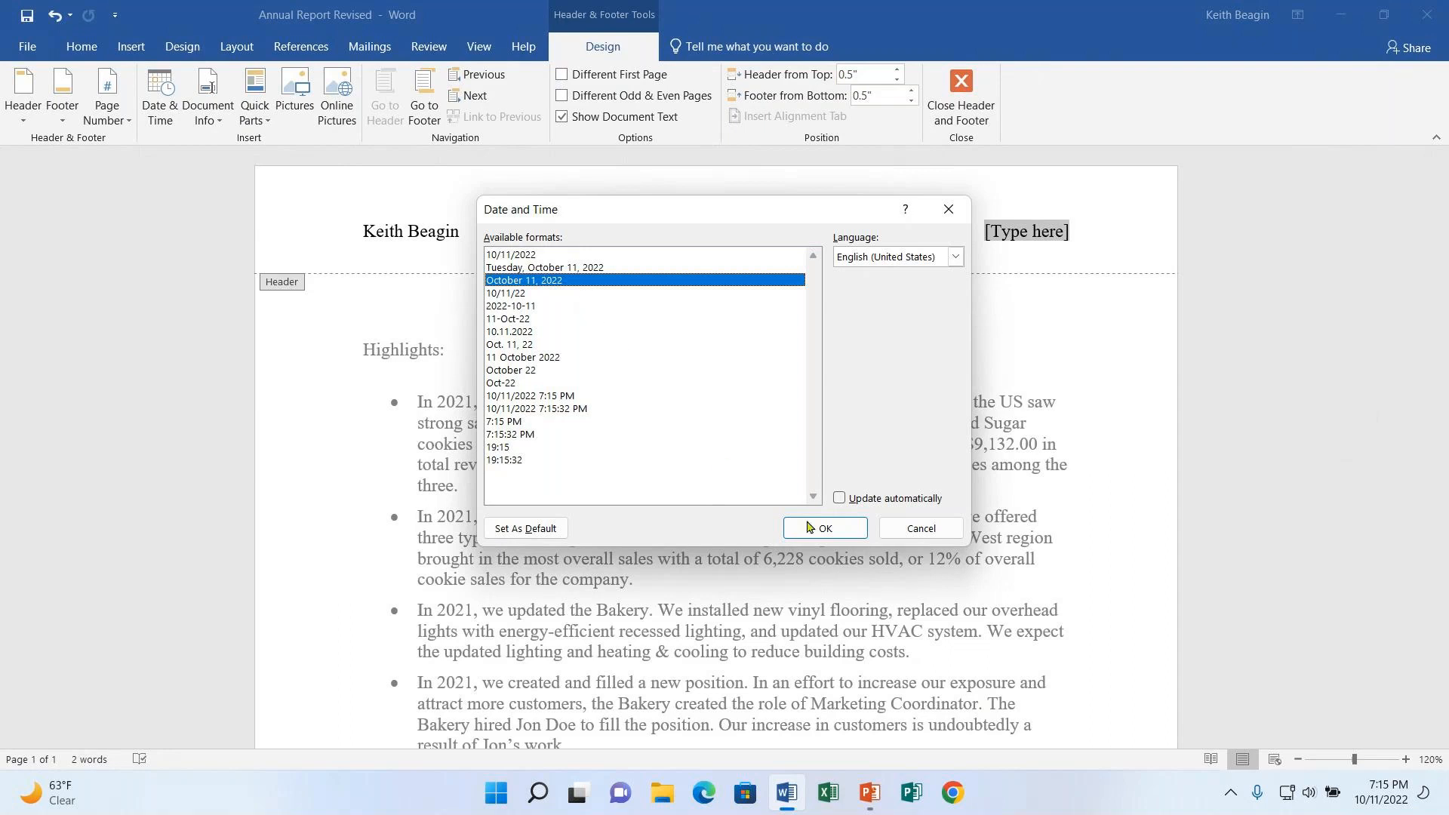
left_click(837, 538)
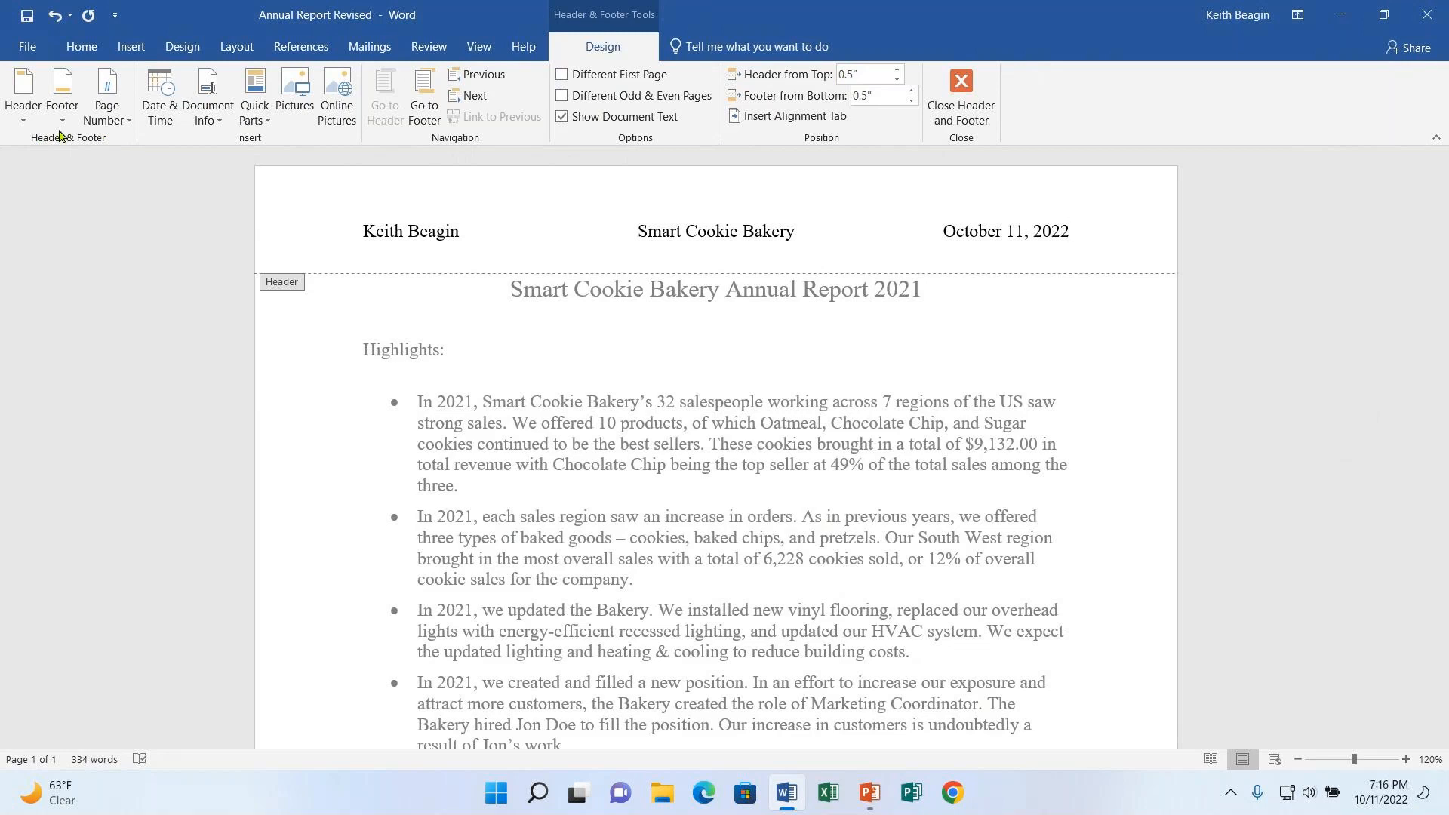
Add a centred Plain Number 2 page number at the bottom of the page and leave header and footer editing.
left_click(106, 118)
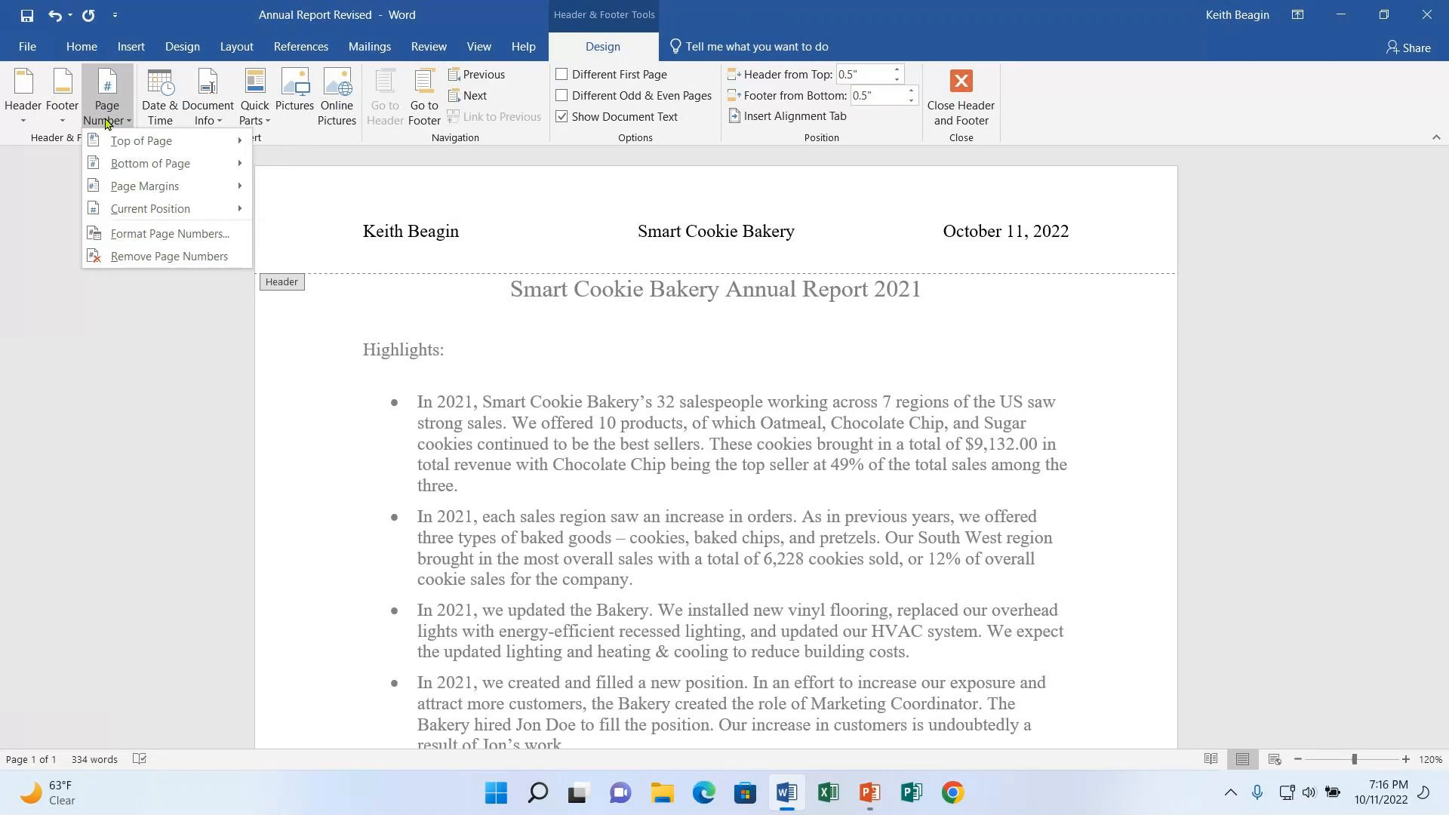
mouse_move(107, 166)
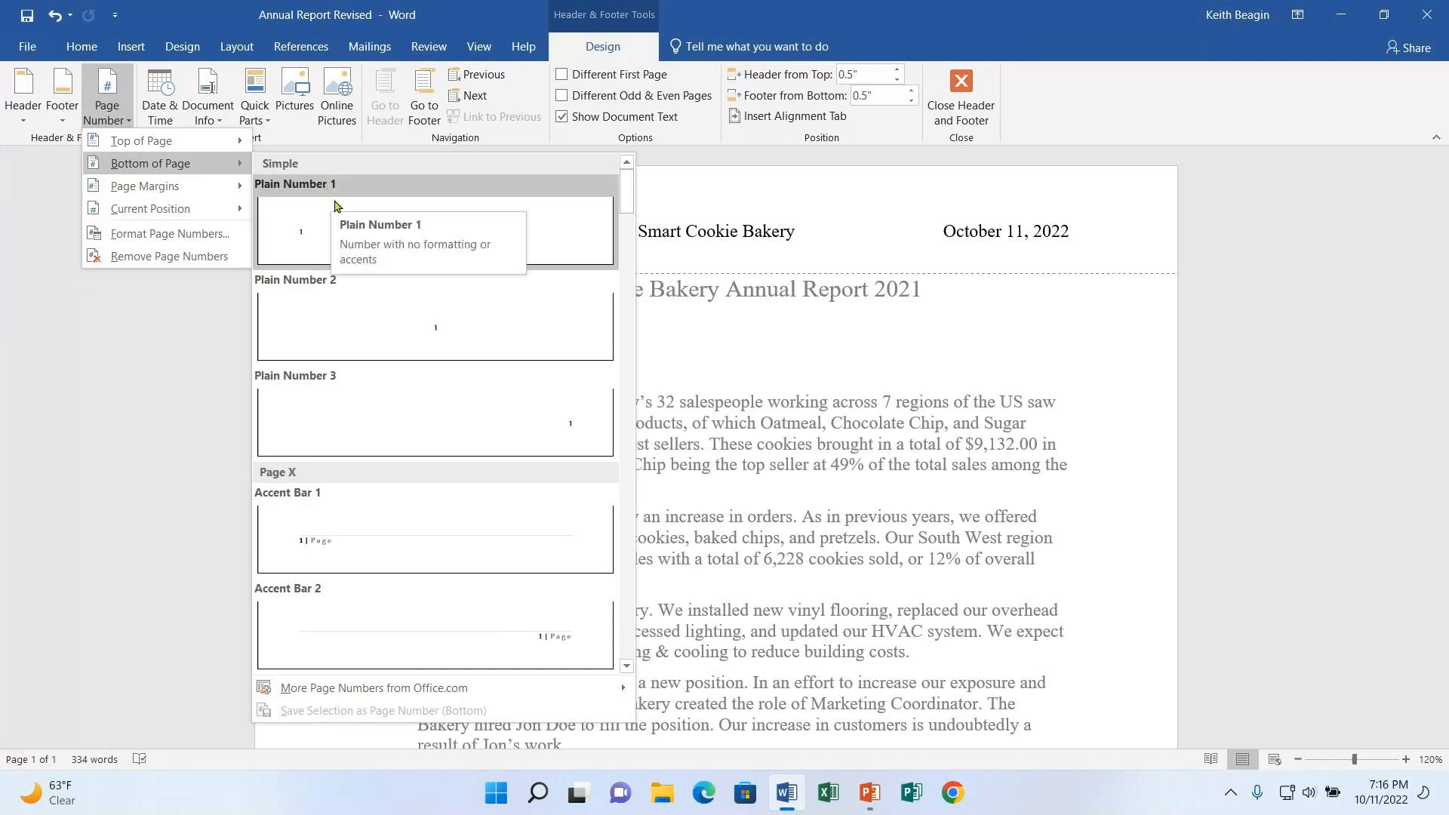
left_click_drag(627, 206, 627, 166)
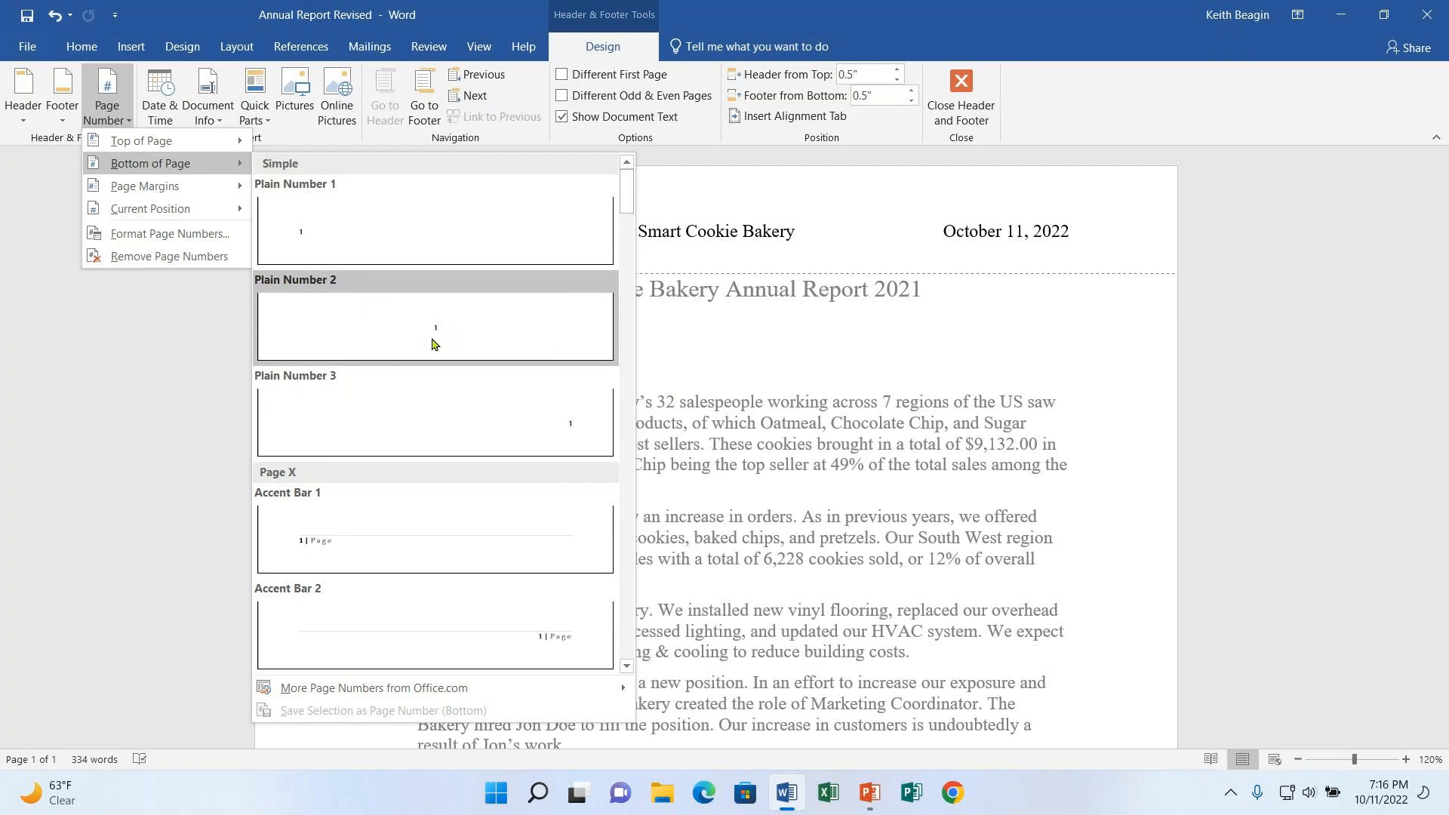
left_click(433, 332)
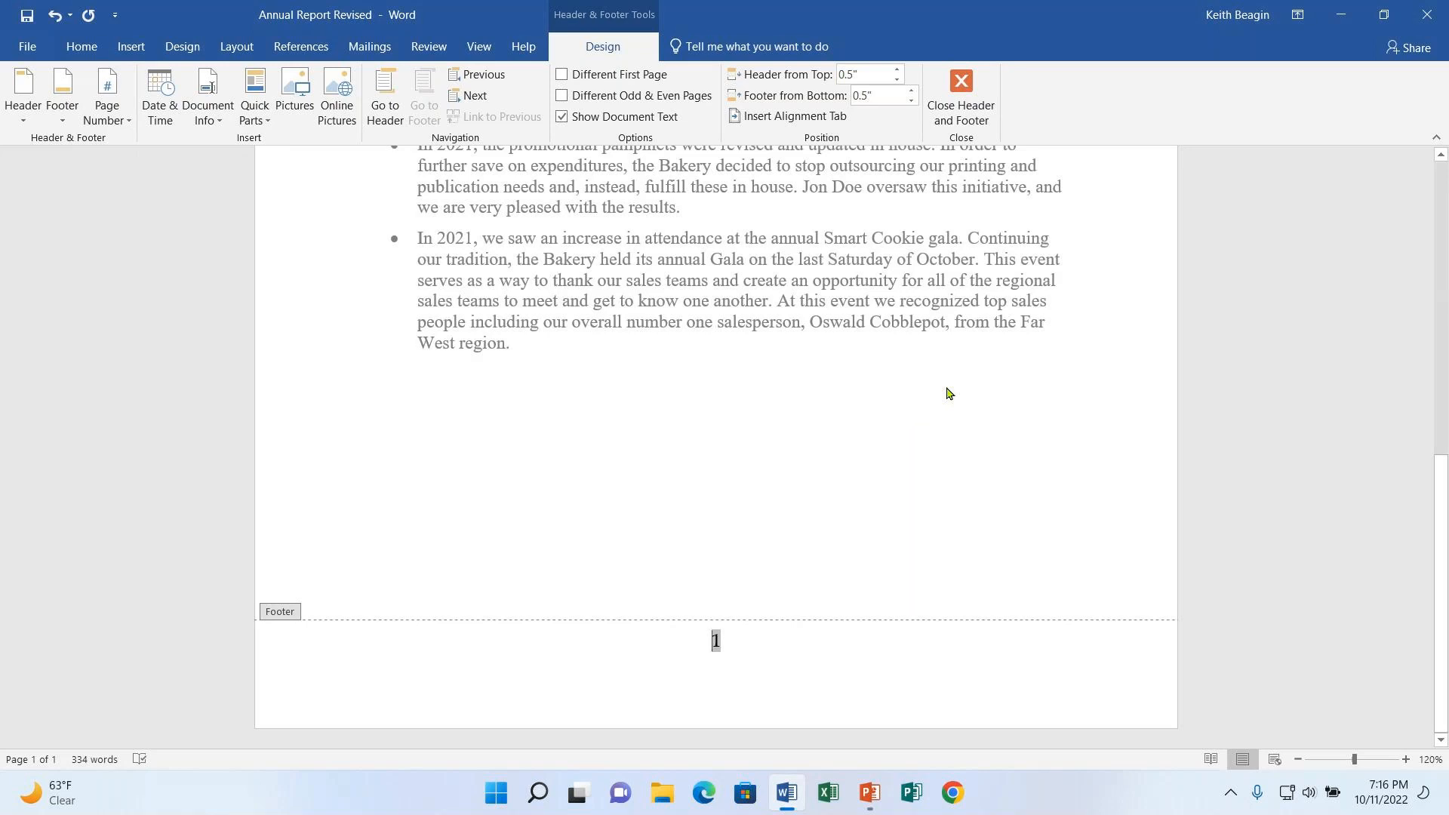
scroll(947, 491, "up", 7)
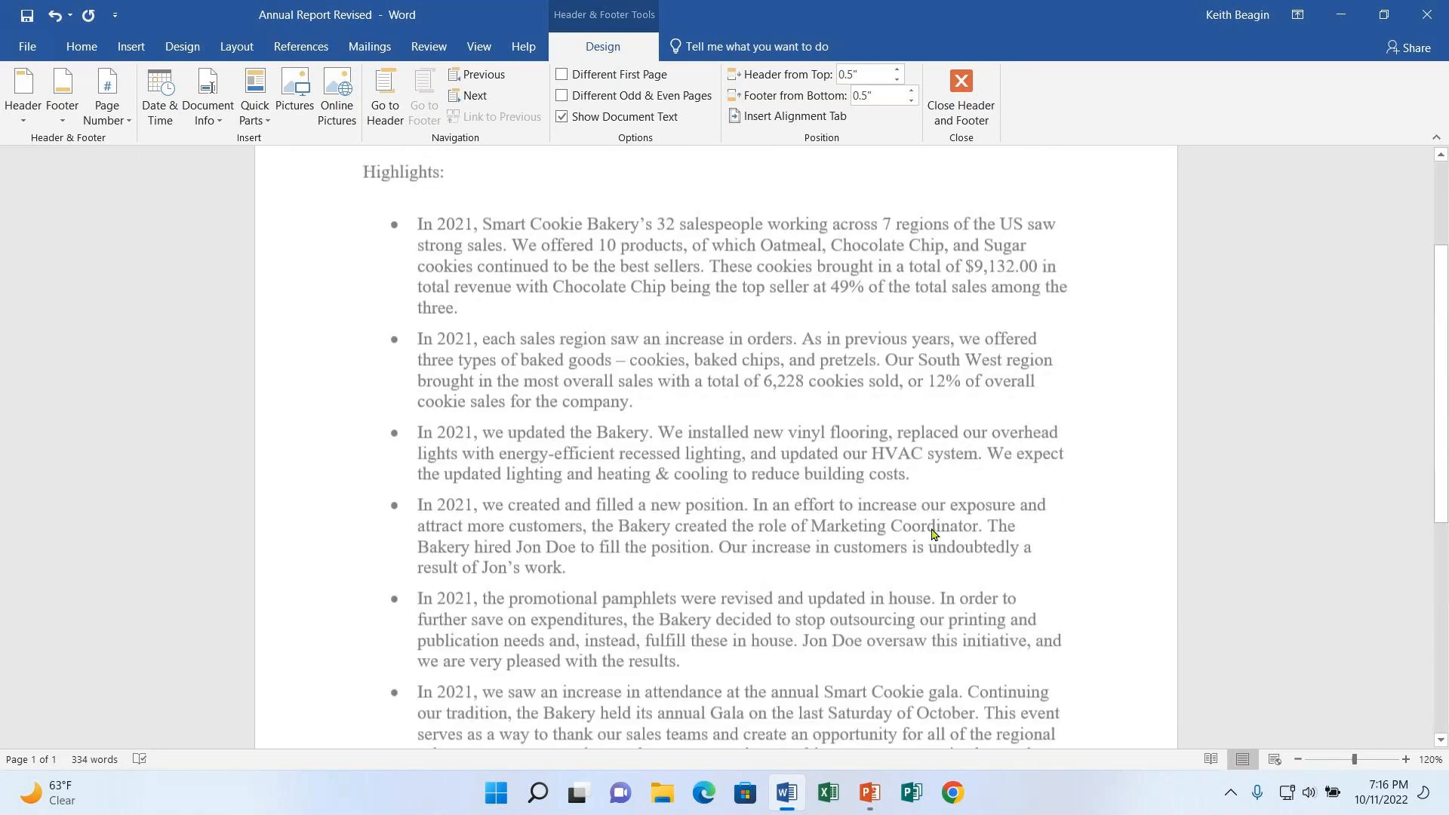
scroll(934, 534, "up", 3)
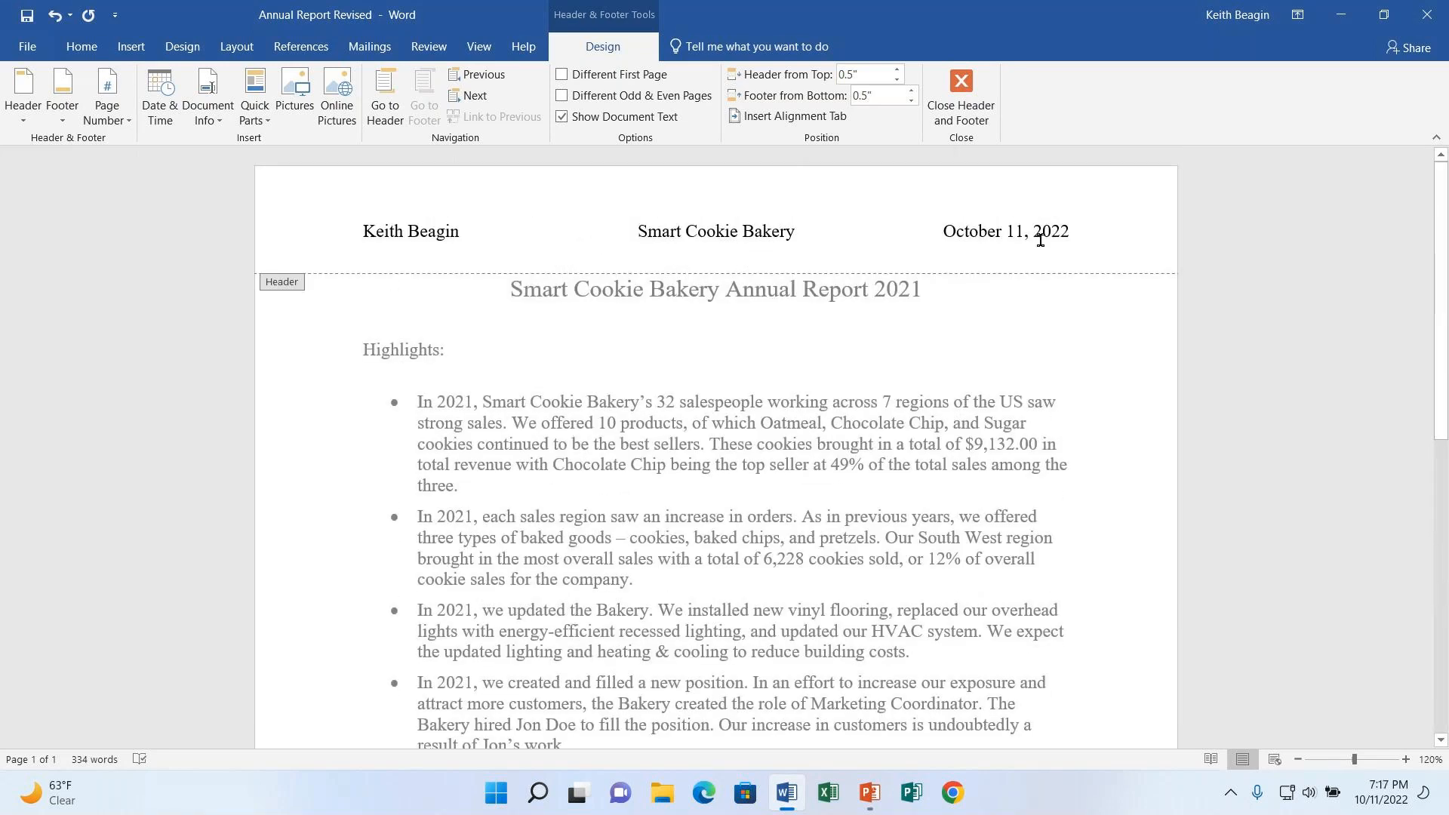
scroll(1042, 527, "down", 10)
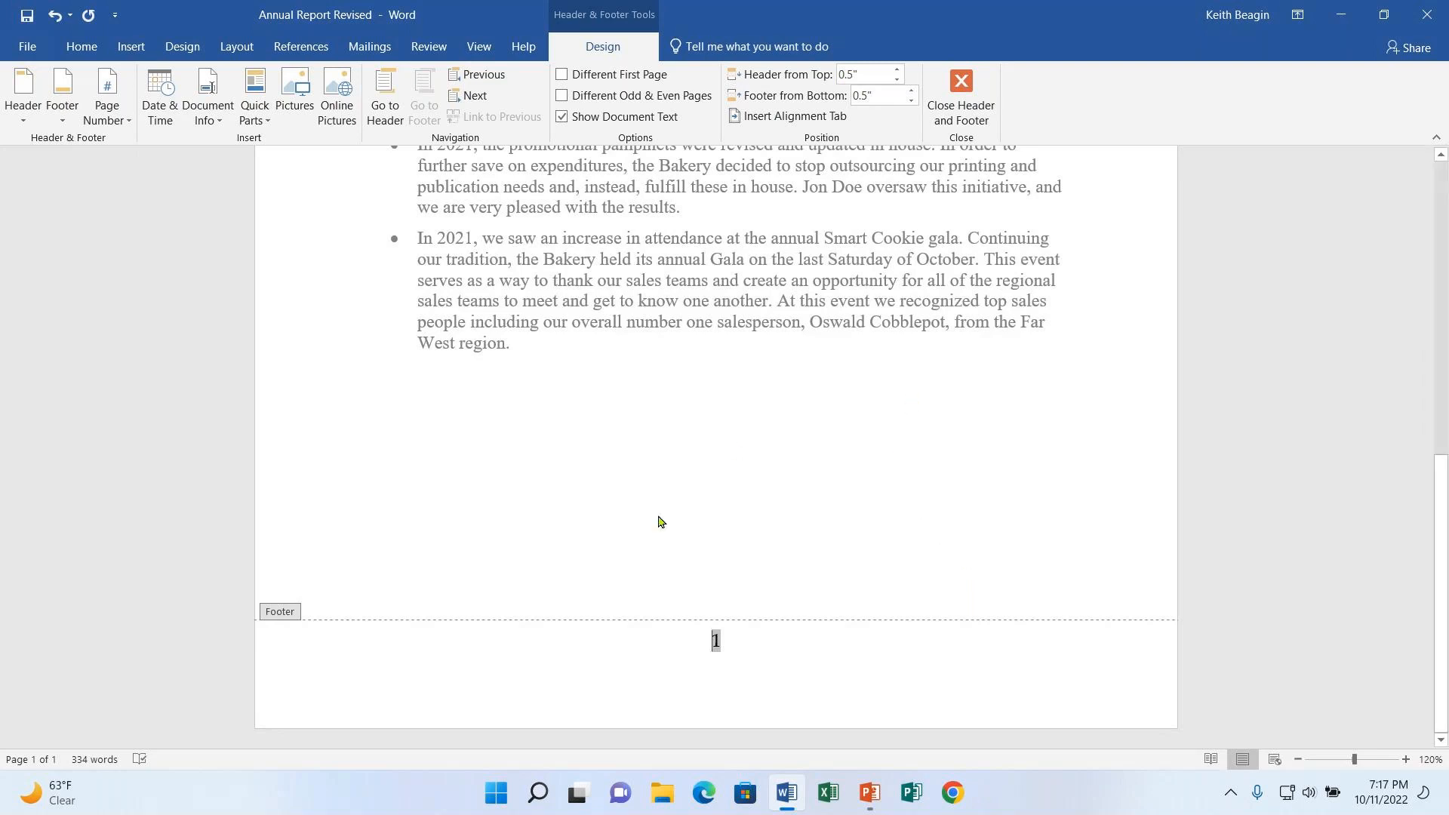
left_click(986, 84)
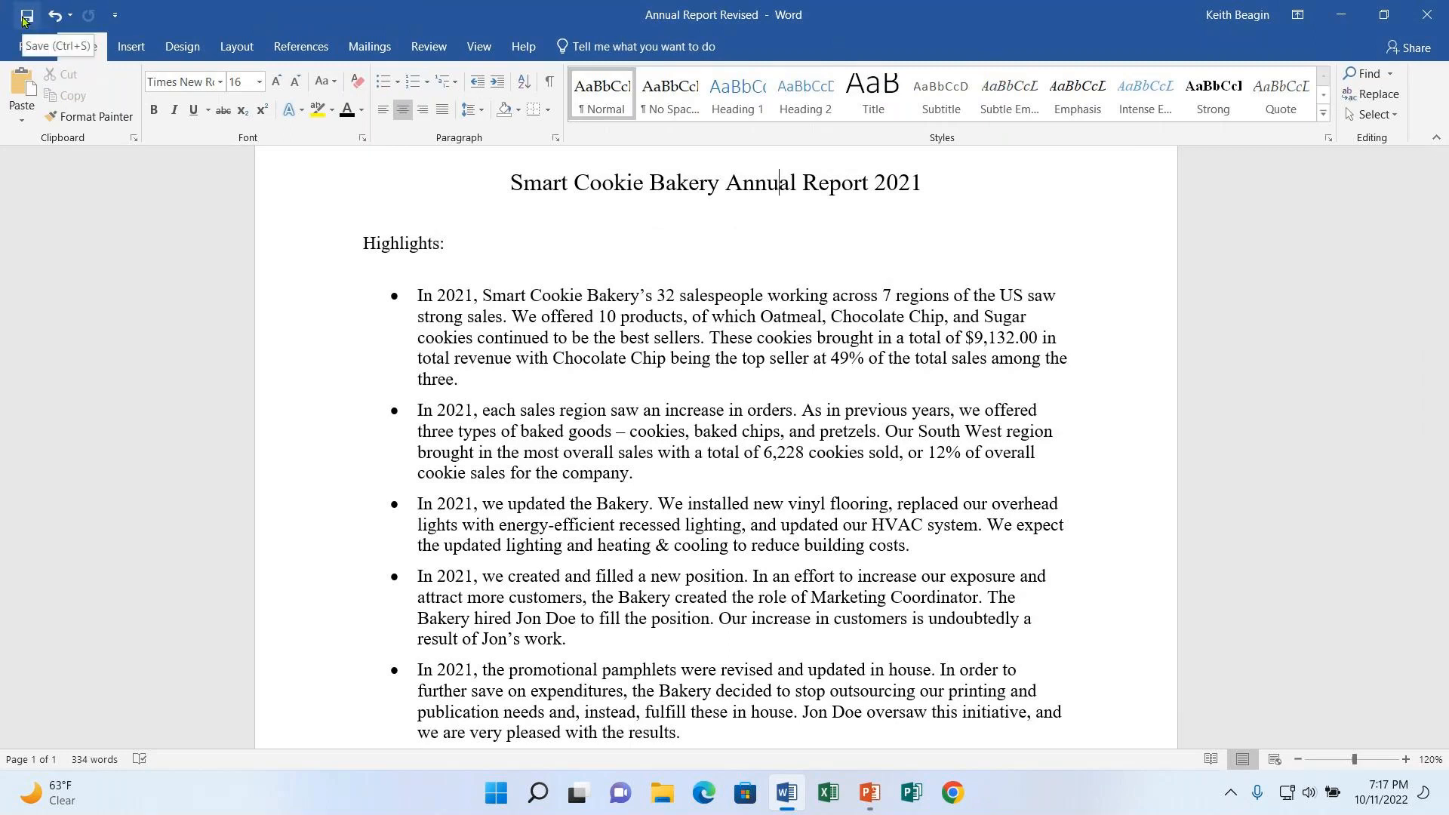
Zoom in to 180% and add a blank, unbulleted line below the last bulleted paragraph about the gala.
scroll(514, 436, "down", 5)
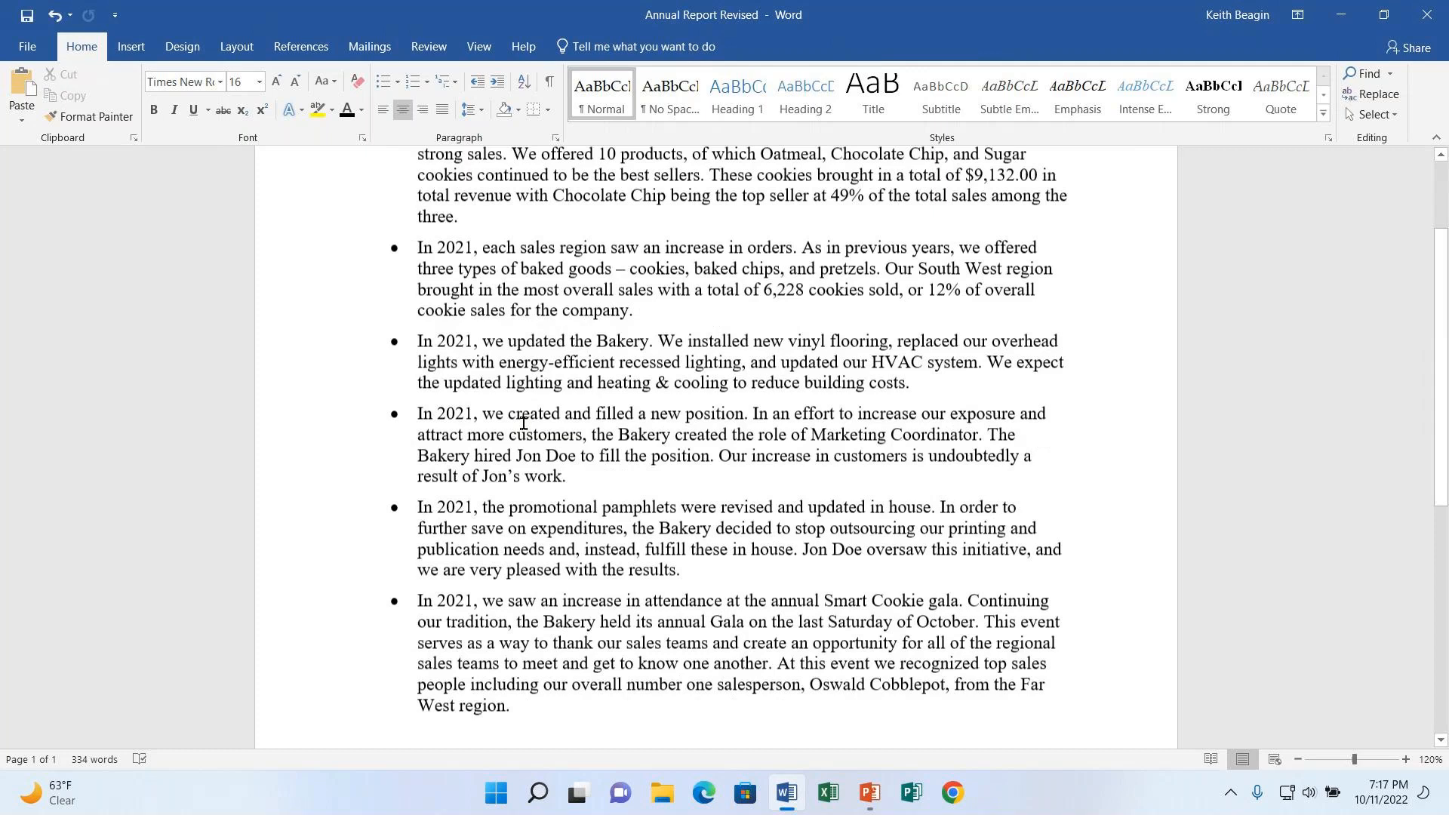
left_click(565, 541)
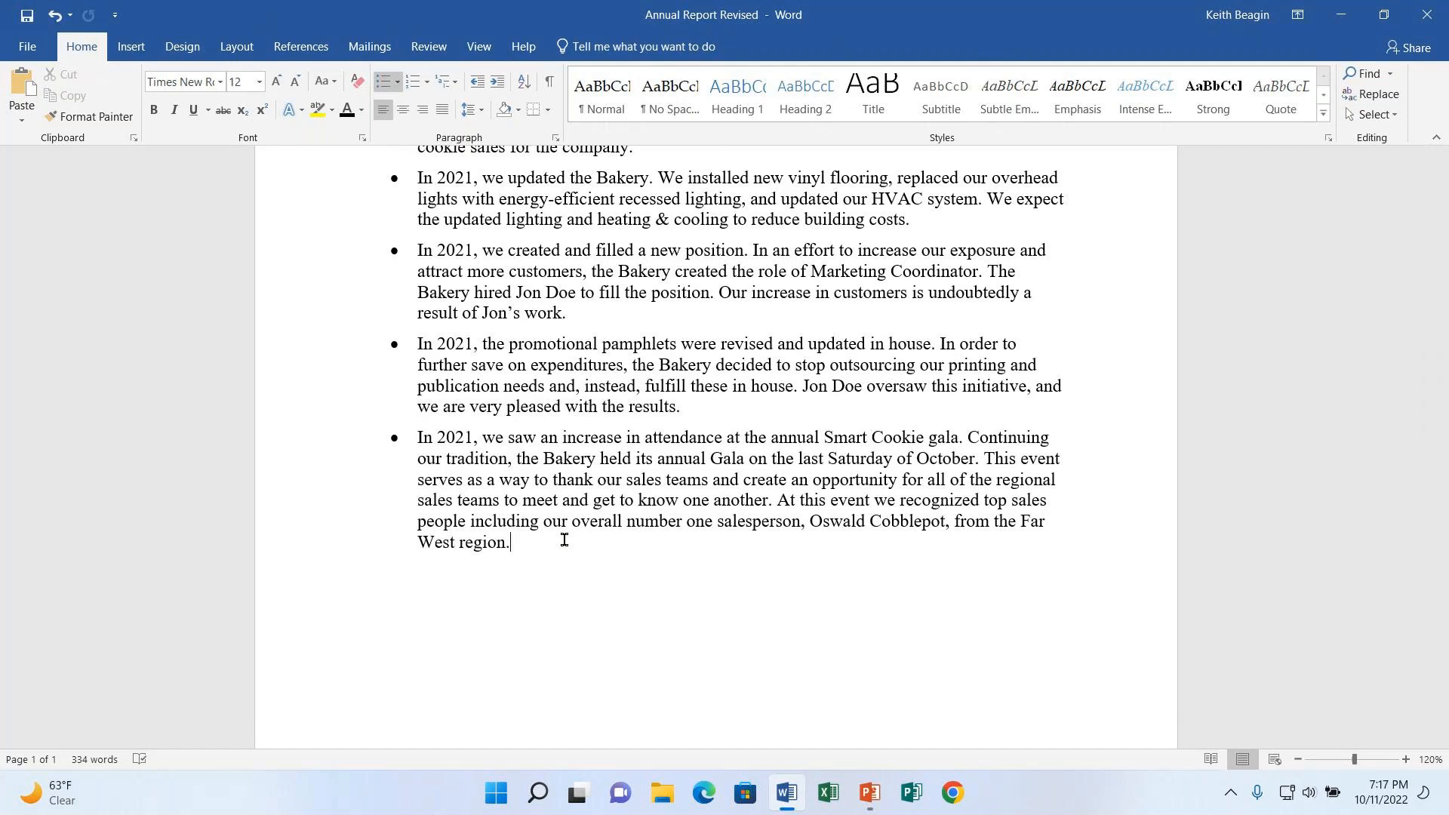
scroll(600, 479, "up", 6)
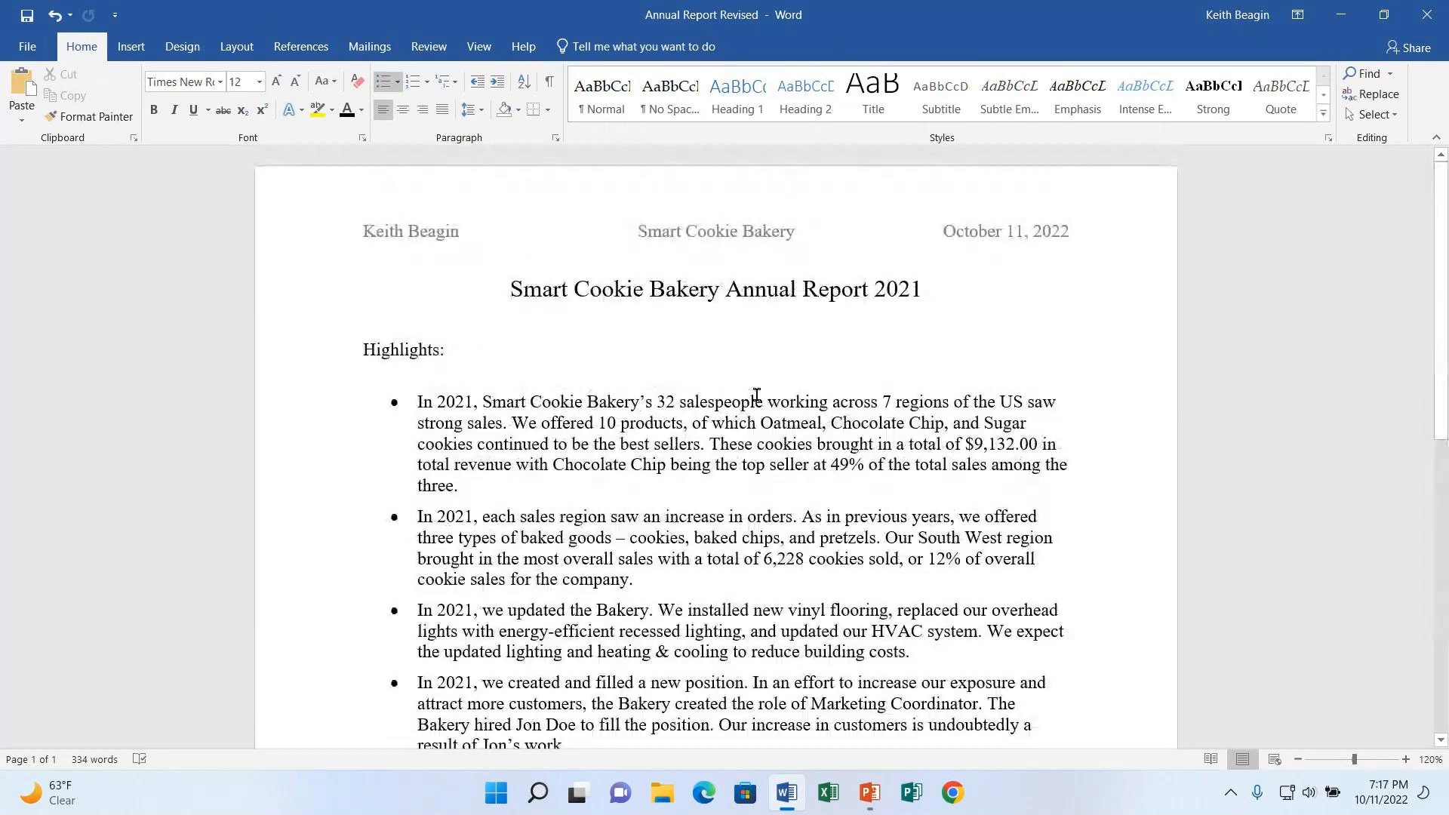
scroll(846, 401, "down", 6)
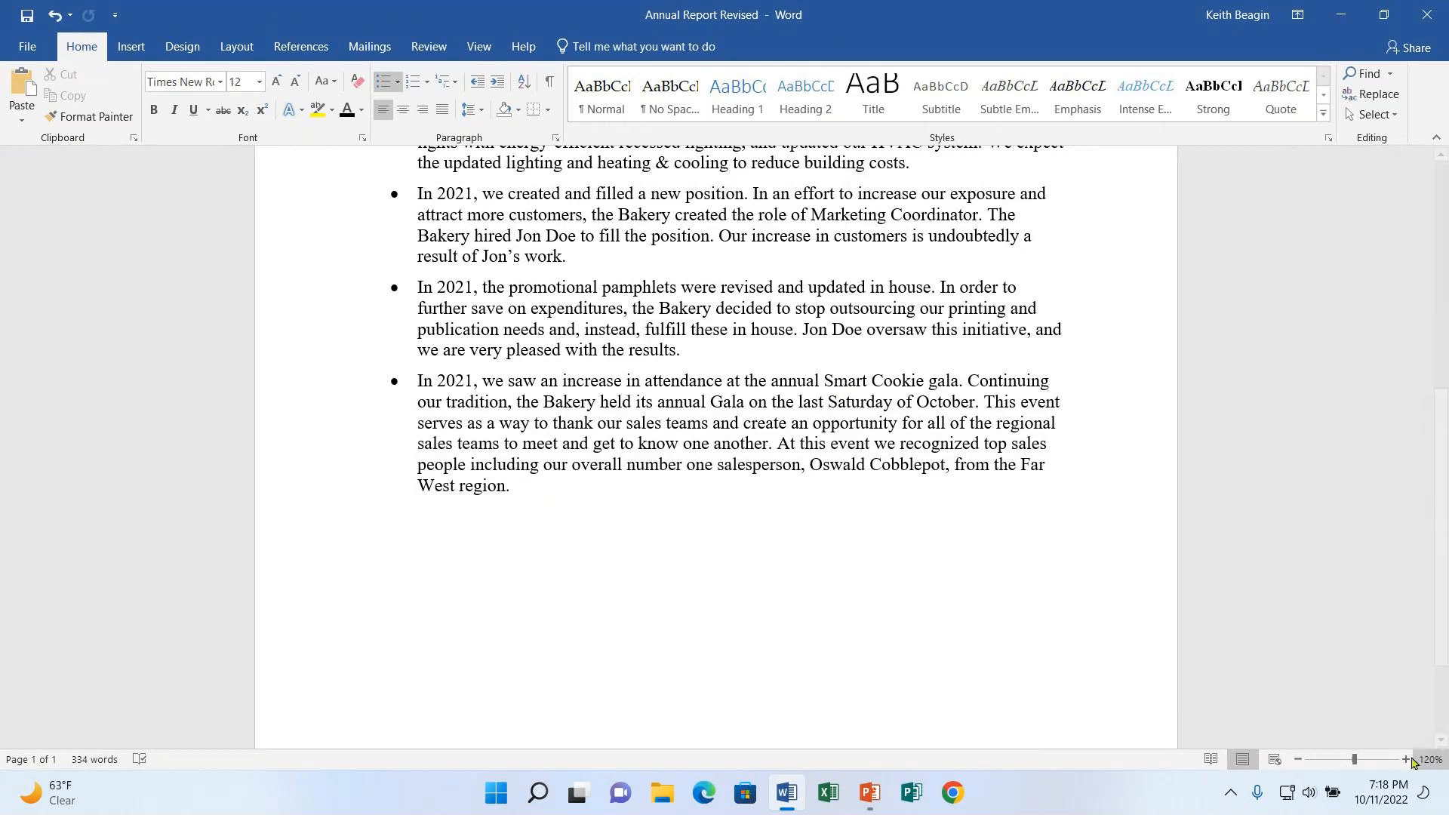
scroll(383, 543, "up", 6, "ctrl")
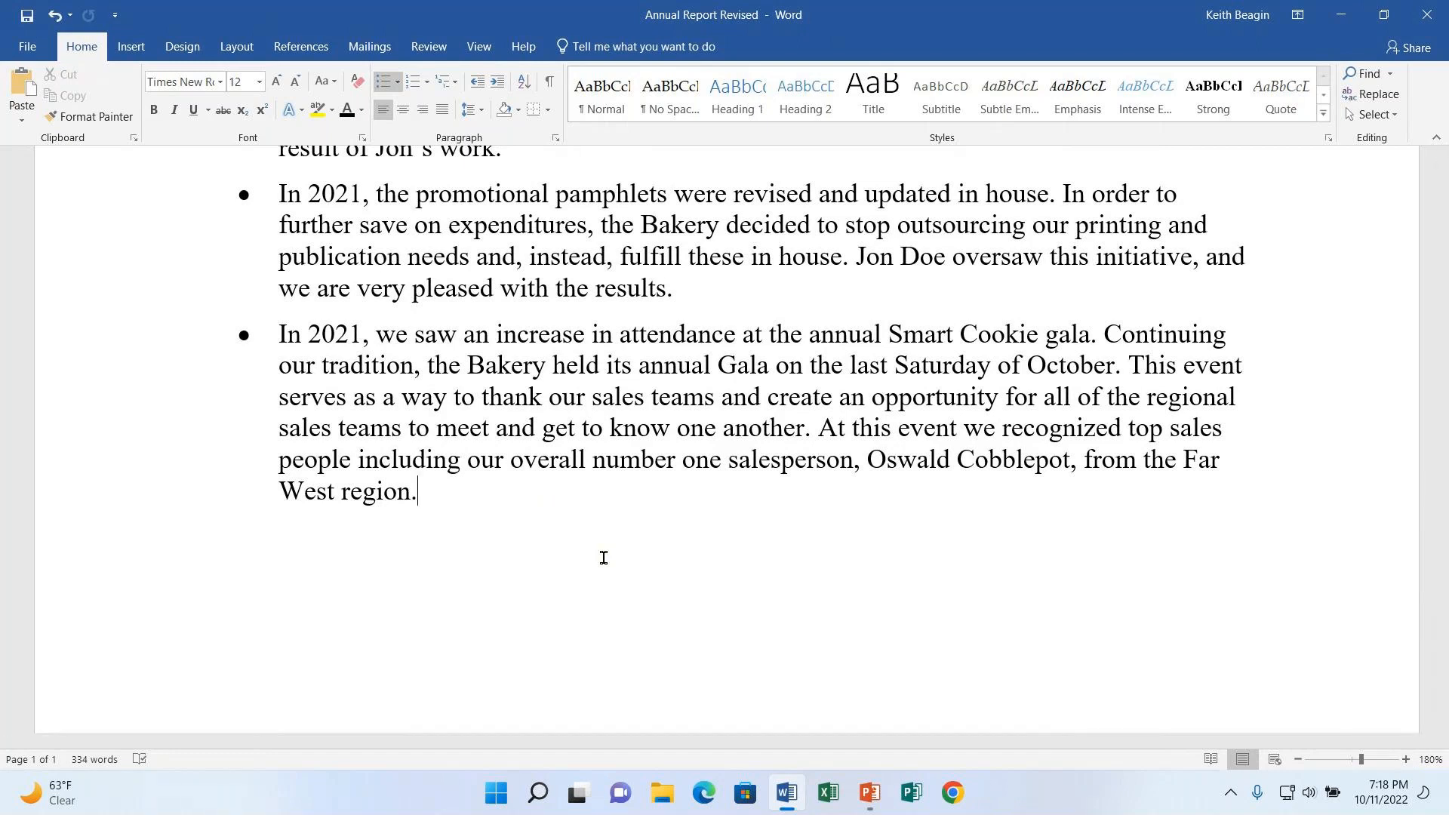
key("Return")
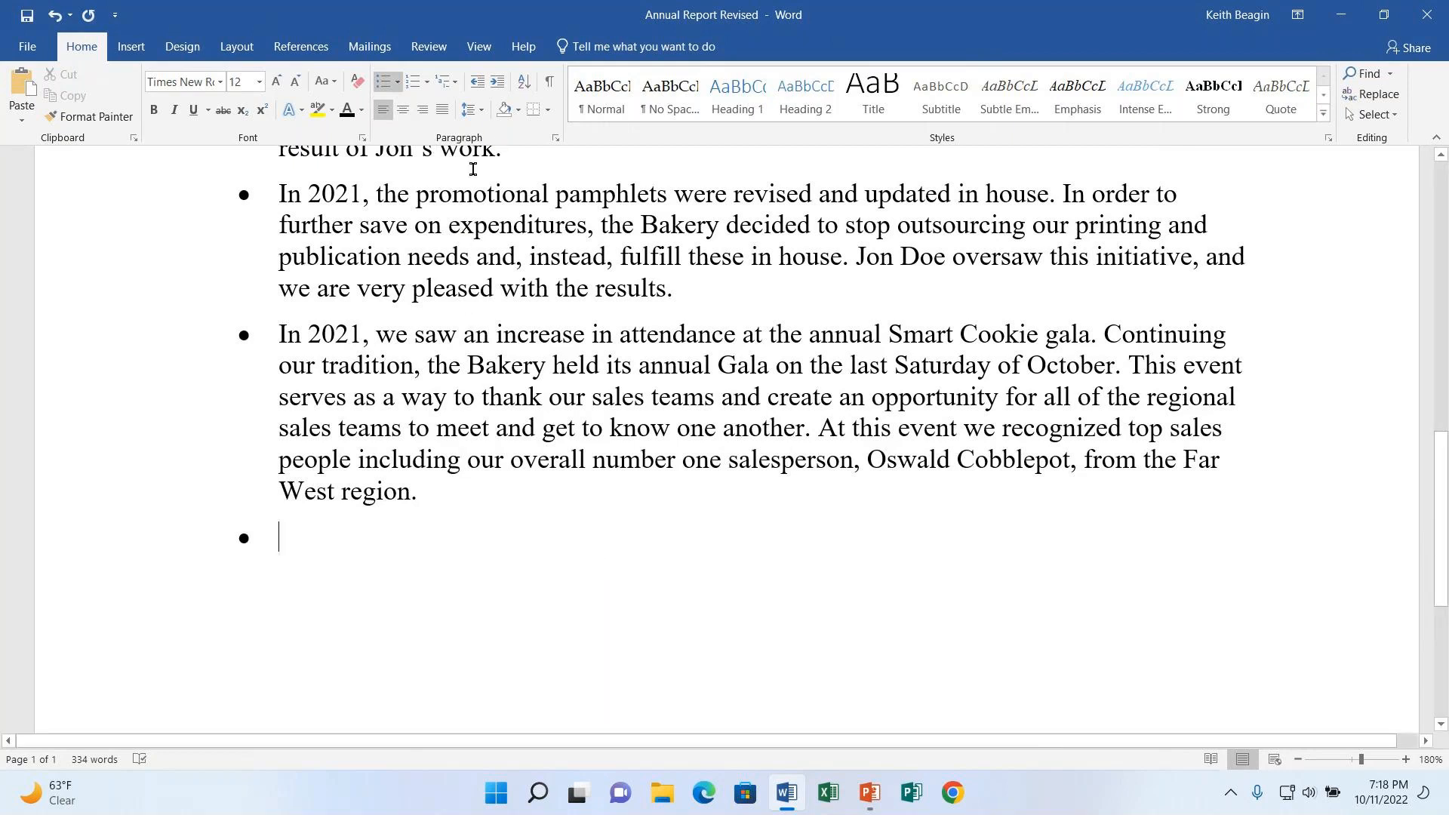
left_click(385, 83)
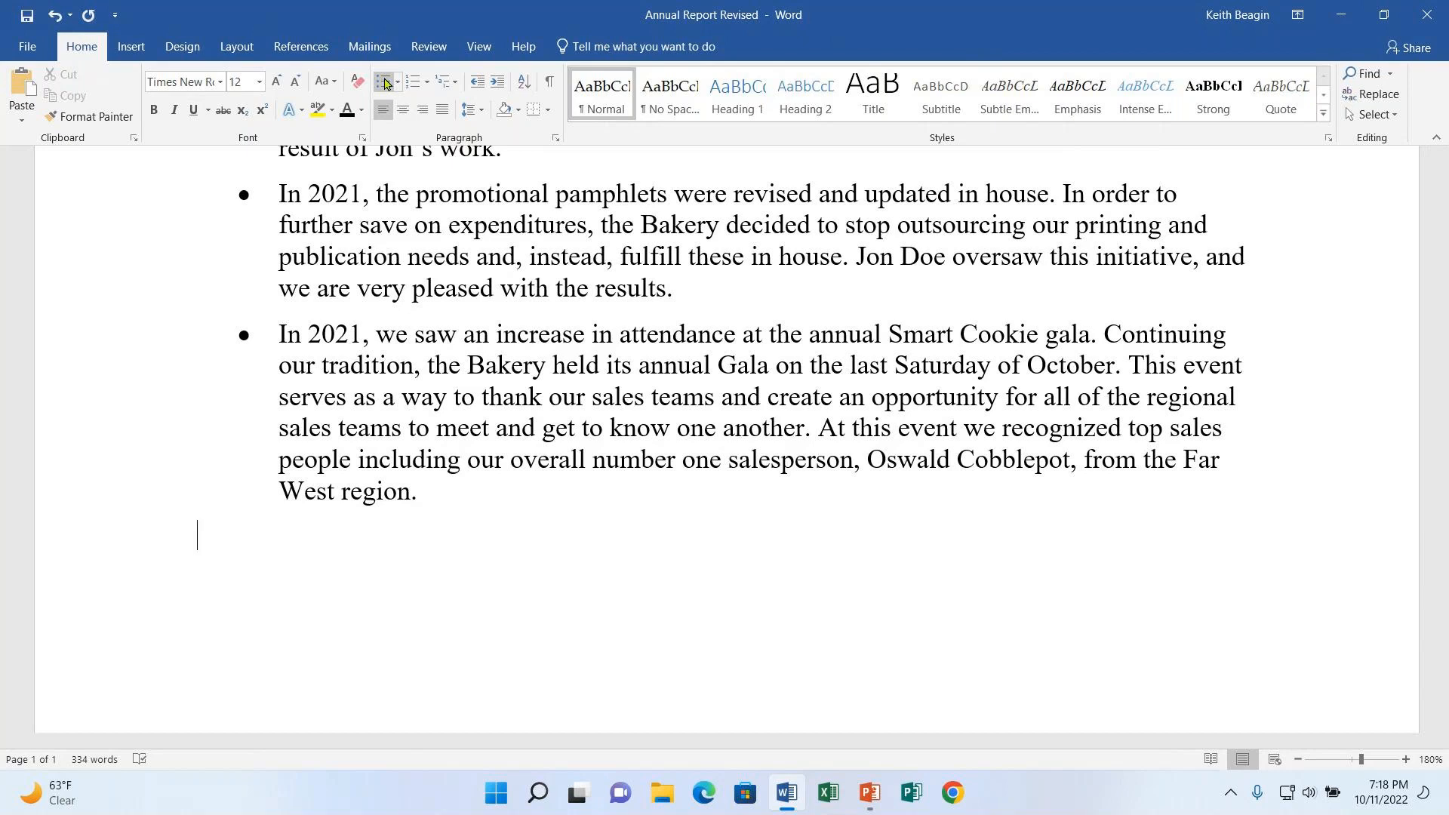
left_click(1283, 299)
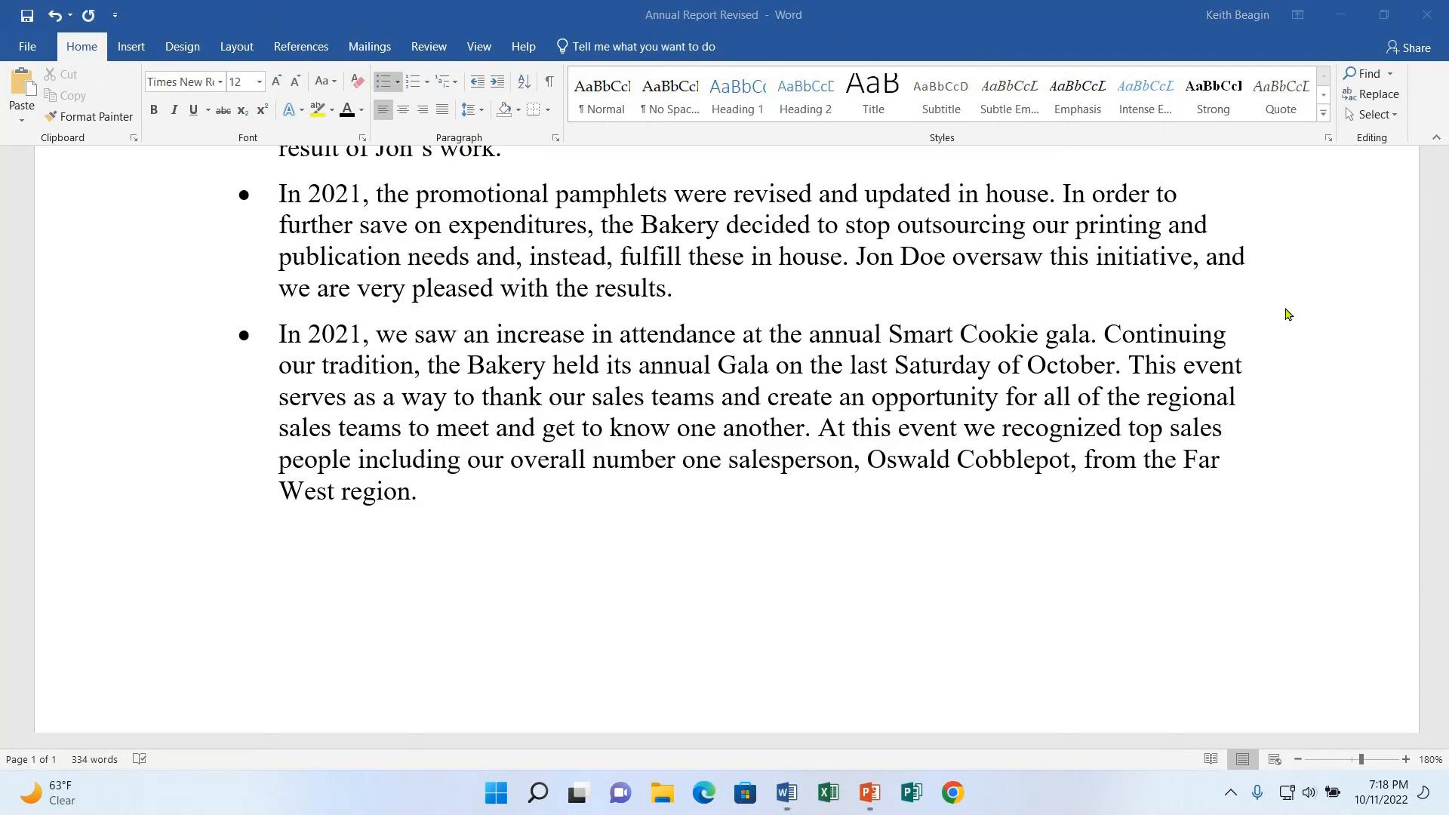
left_click(314, 556)
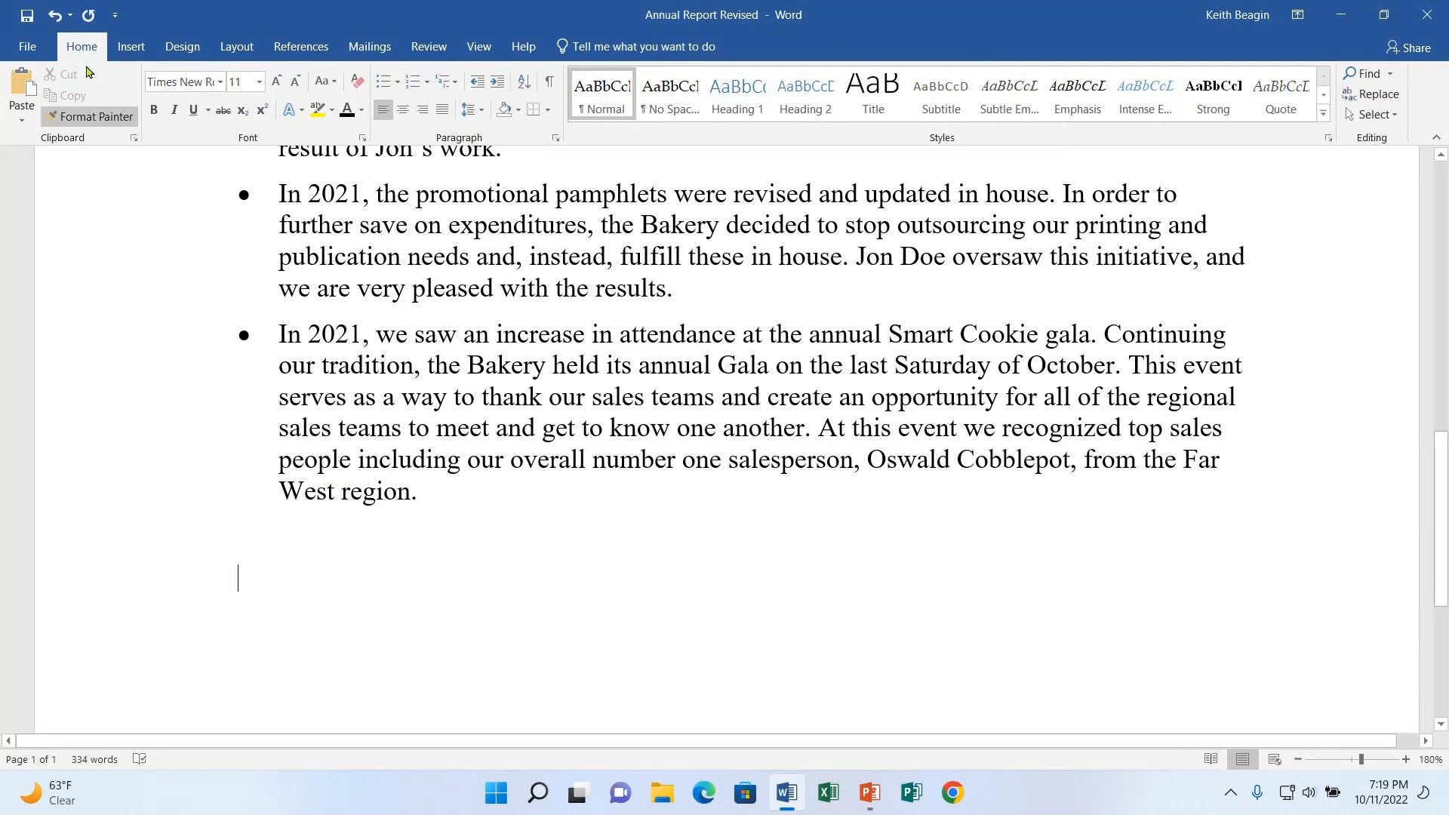
left_click(132, 47)
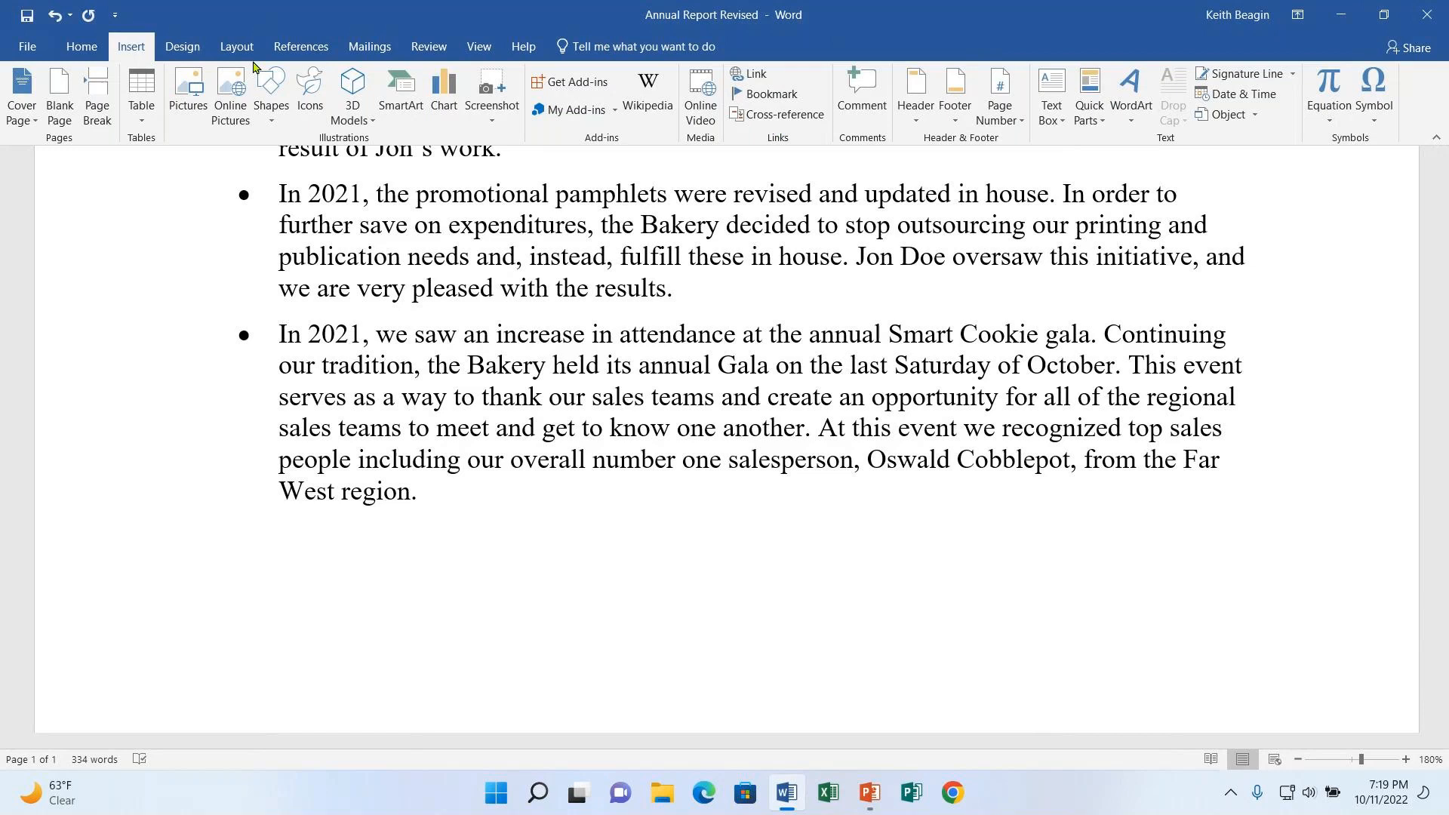
left_click(770, 82)
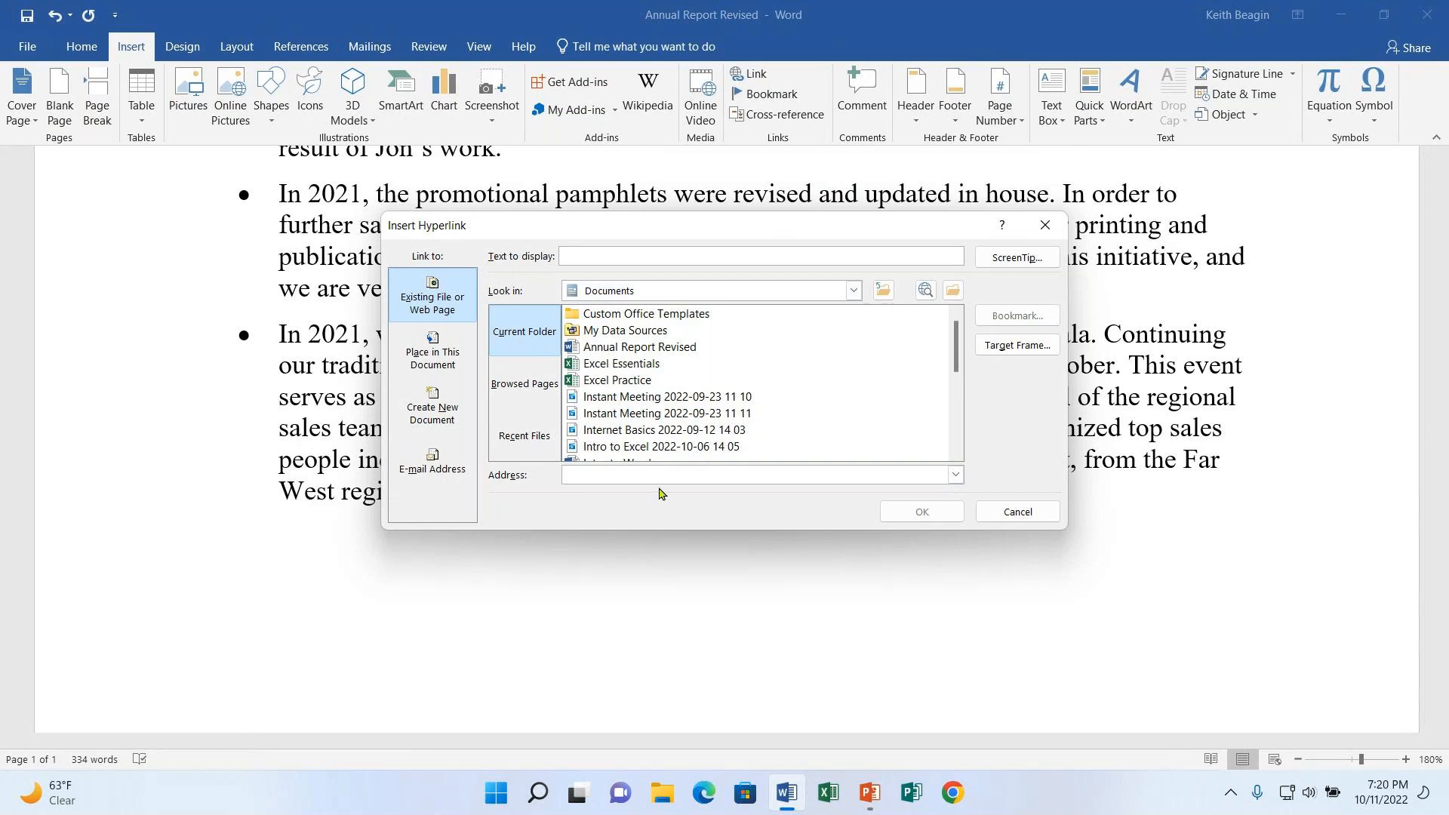
type("www")
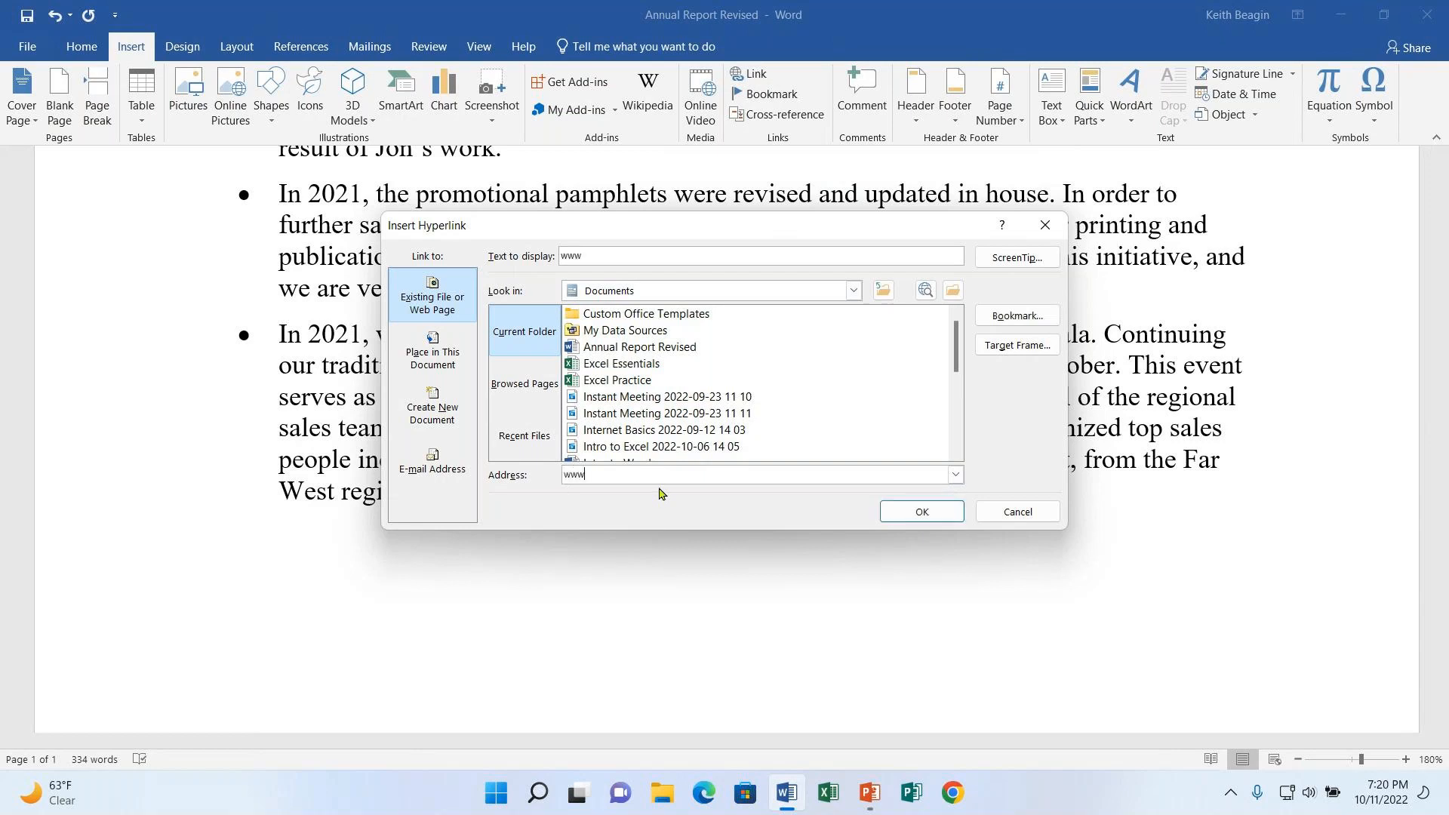
type(".smartcookieba")
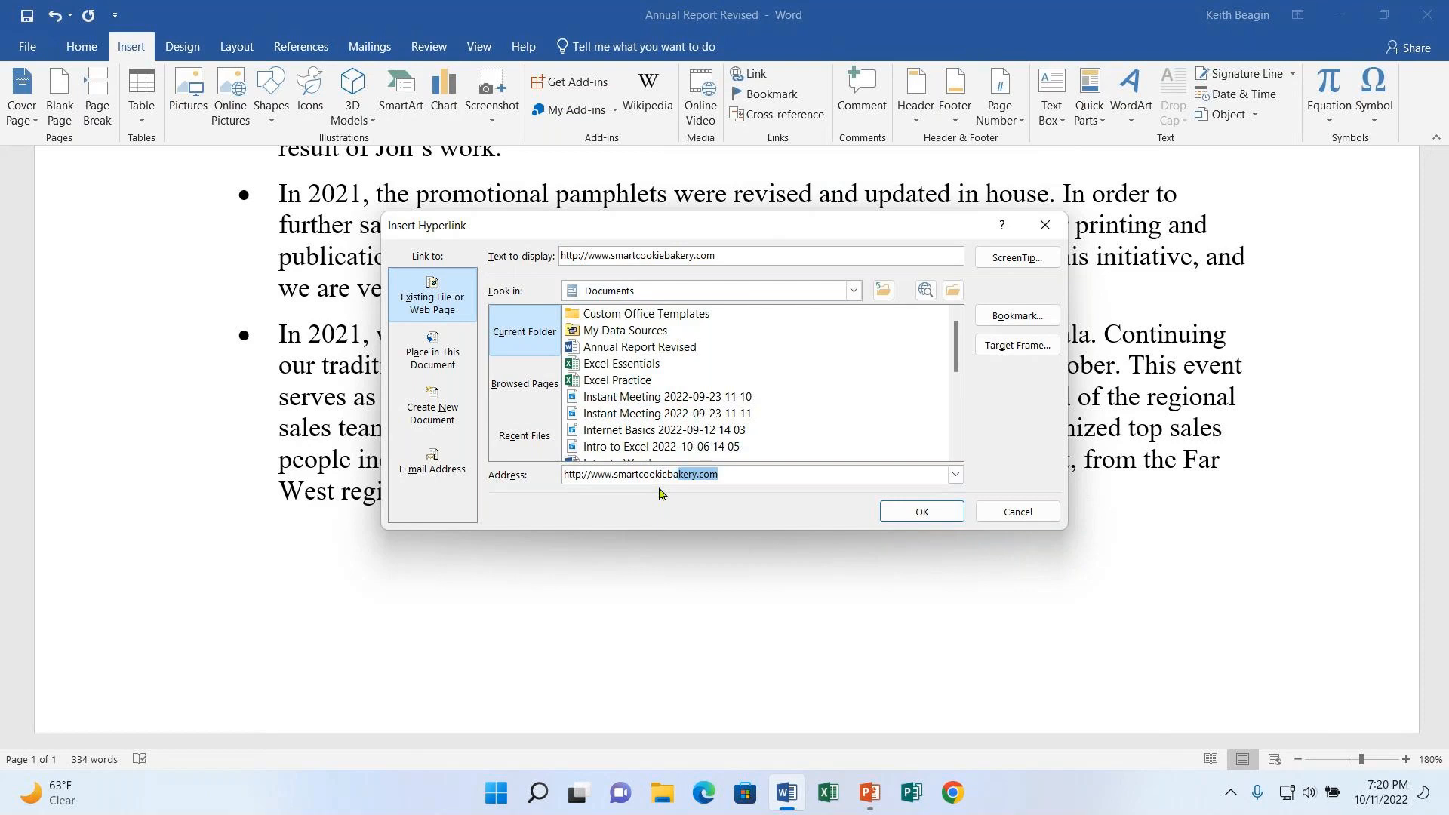
type("kery.com")
left_click(935, 510)
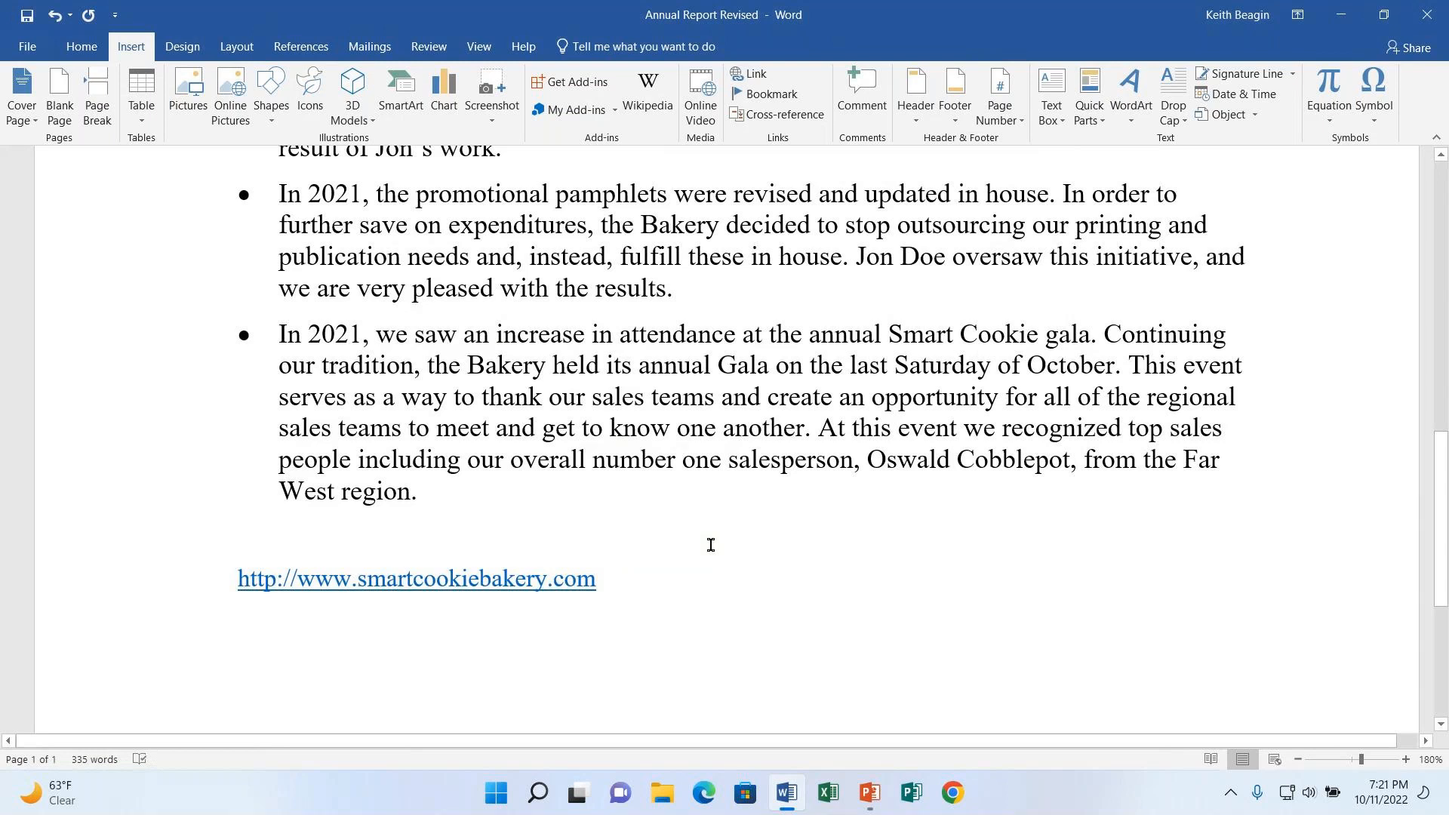
scroll(743, 550, "up", 3)
scroll(777, 555, "up", 1)
scroll(980, 508, "down", 4)
left_click_drag(608, 365, 848, 365)
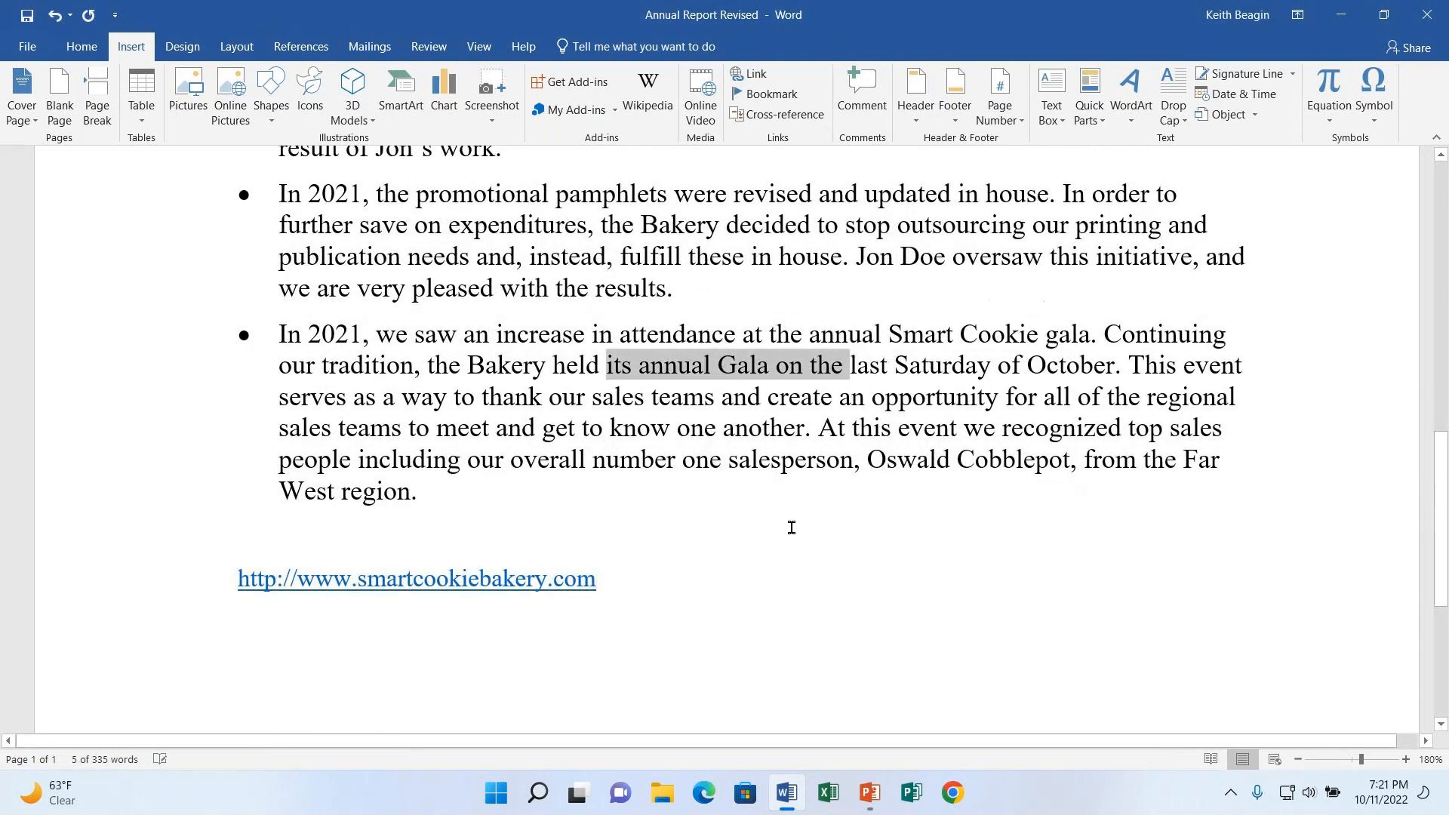
left_click(576, 496)
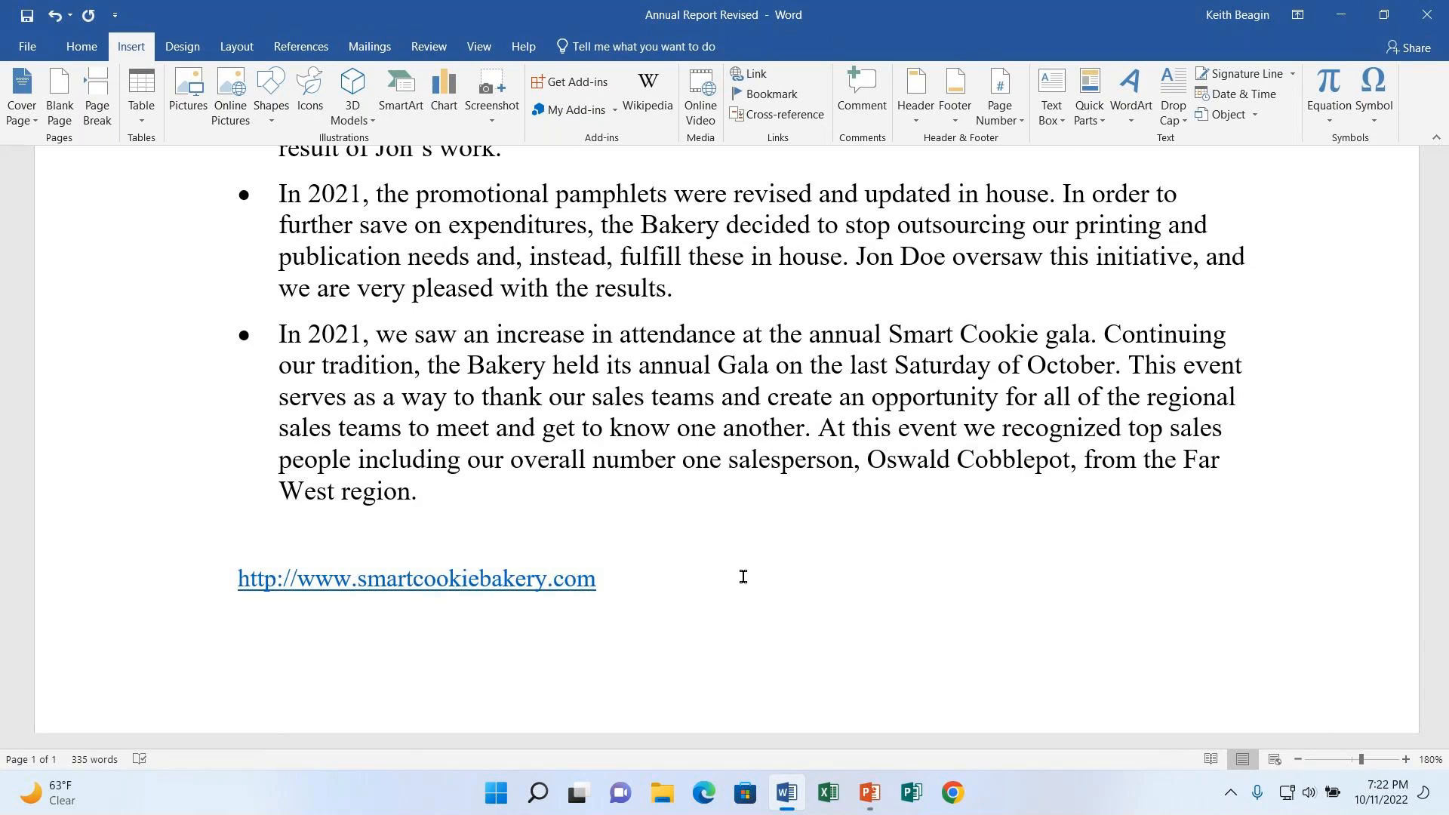
Zoom the annual report out to 130%, return to its beginning and save the document.
left_click(1299, 759)
left_click(1298, 759)
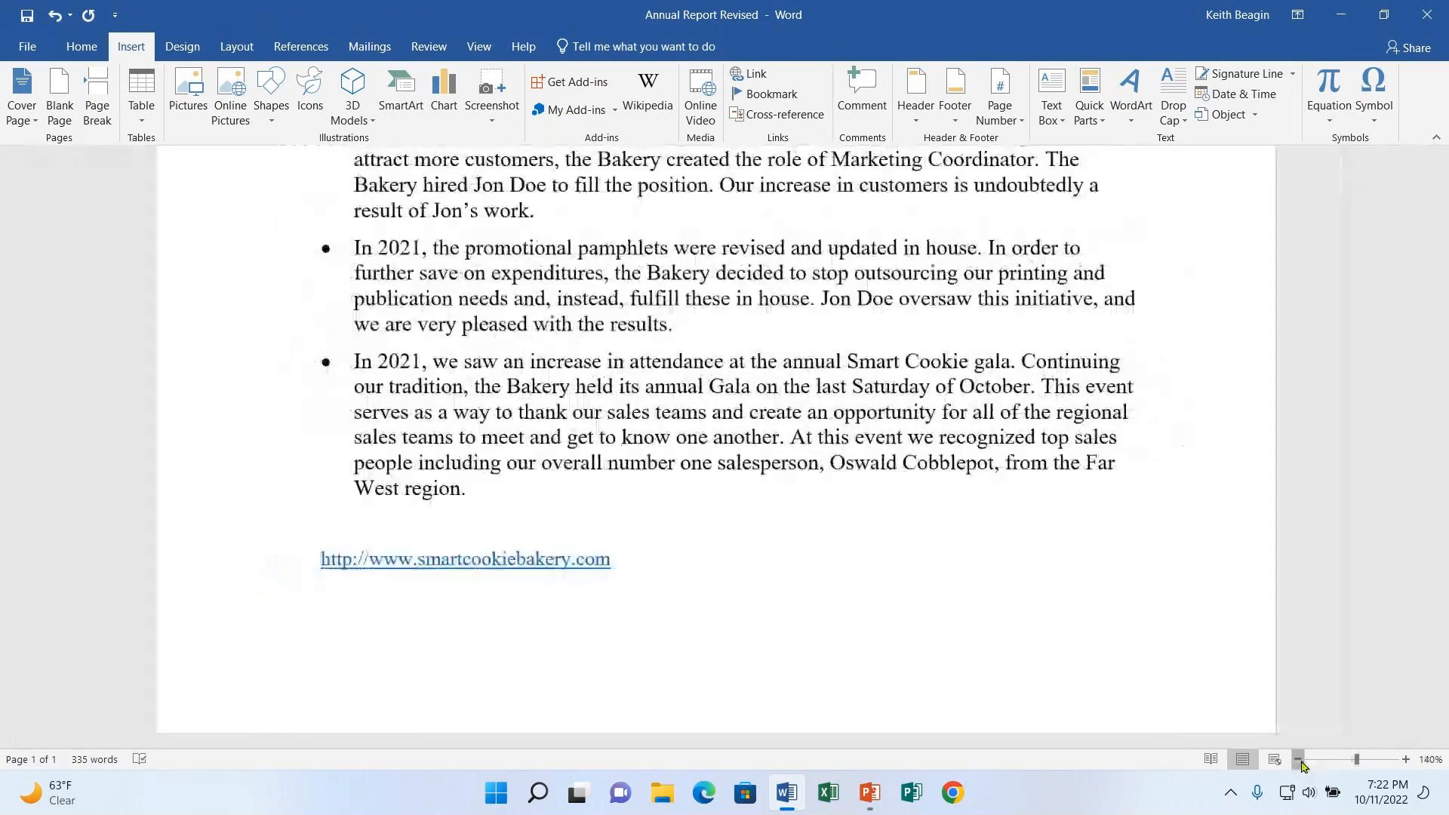
left_click(1299, 759)
left_click(1298, 759)
left_click(1298, 760)
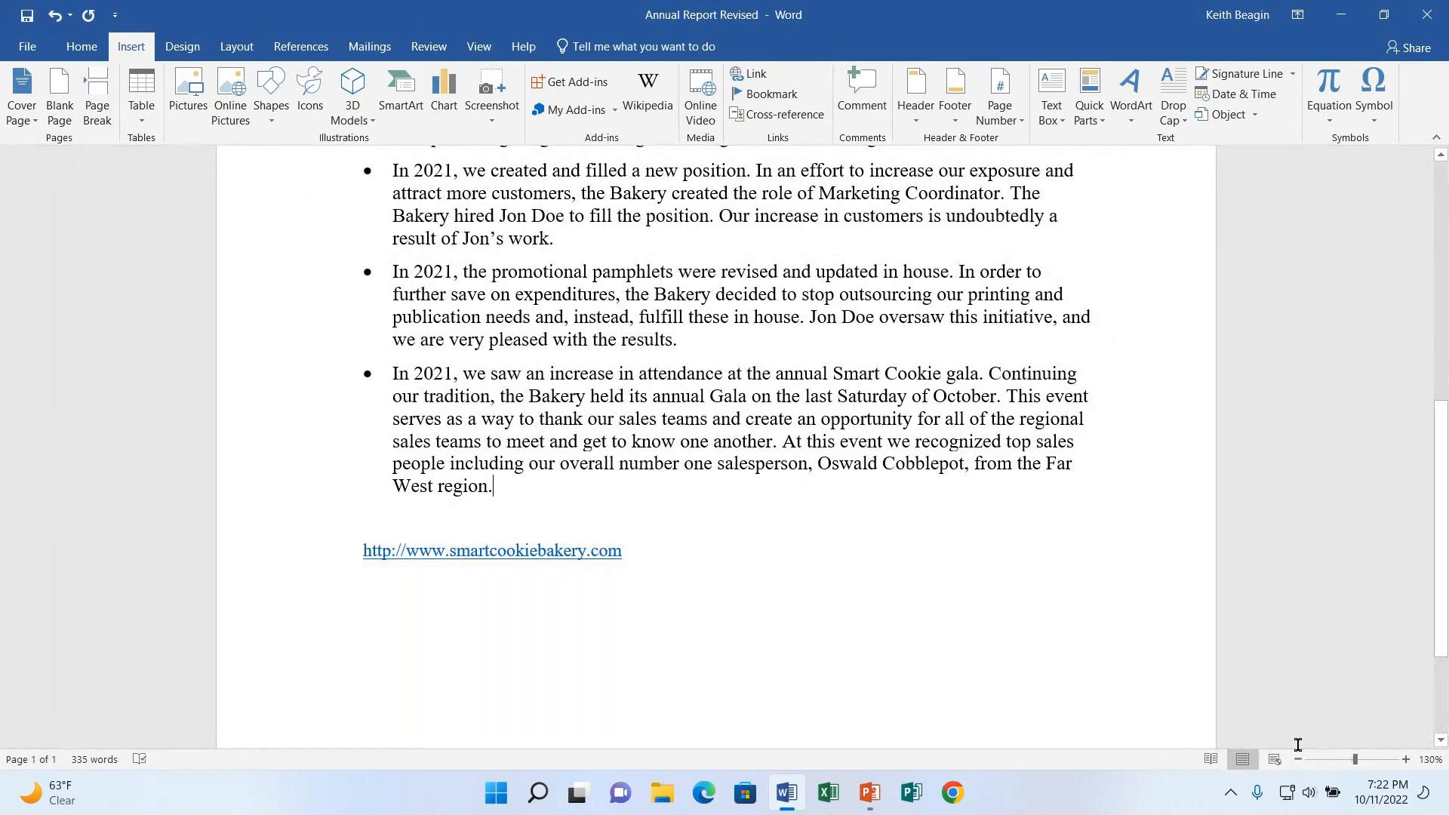
left_click_drag(1443, 403, 1443, 151)
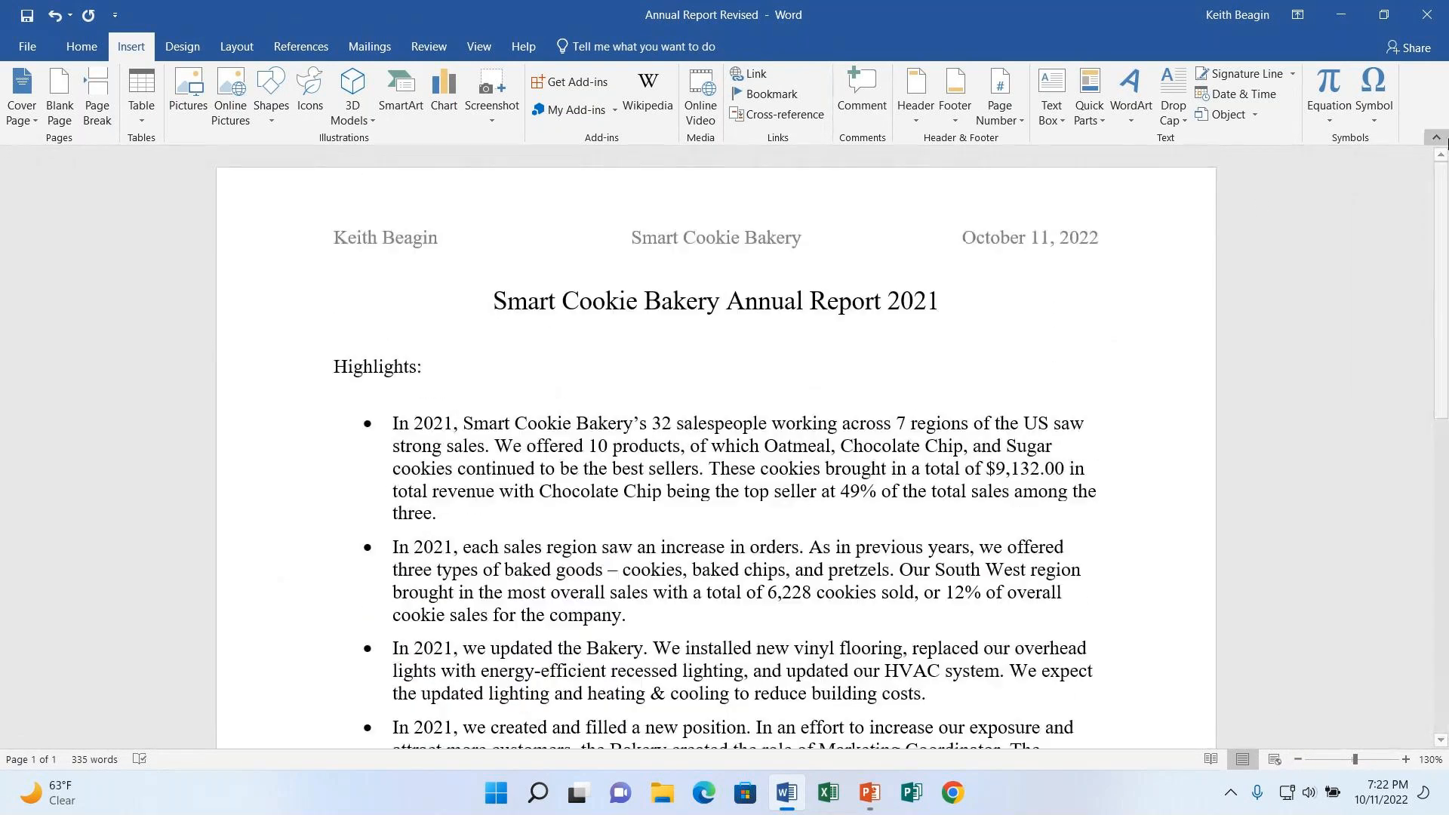
left_click(27, 19)
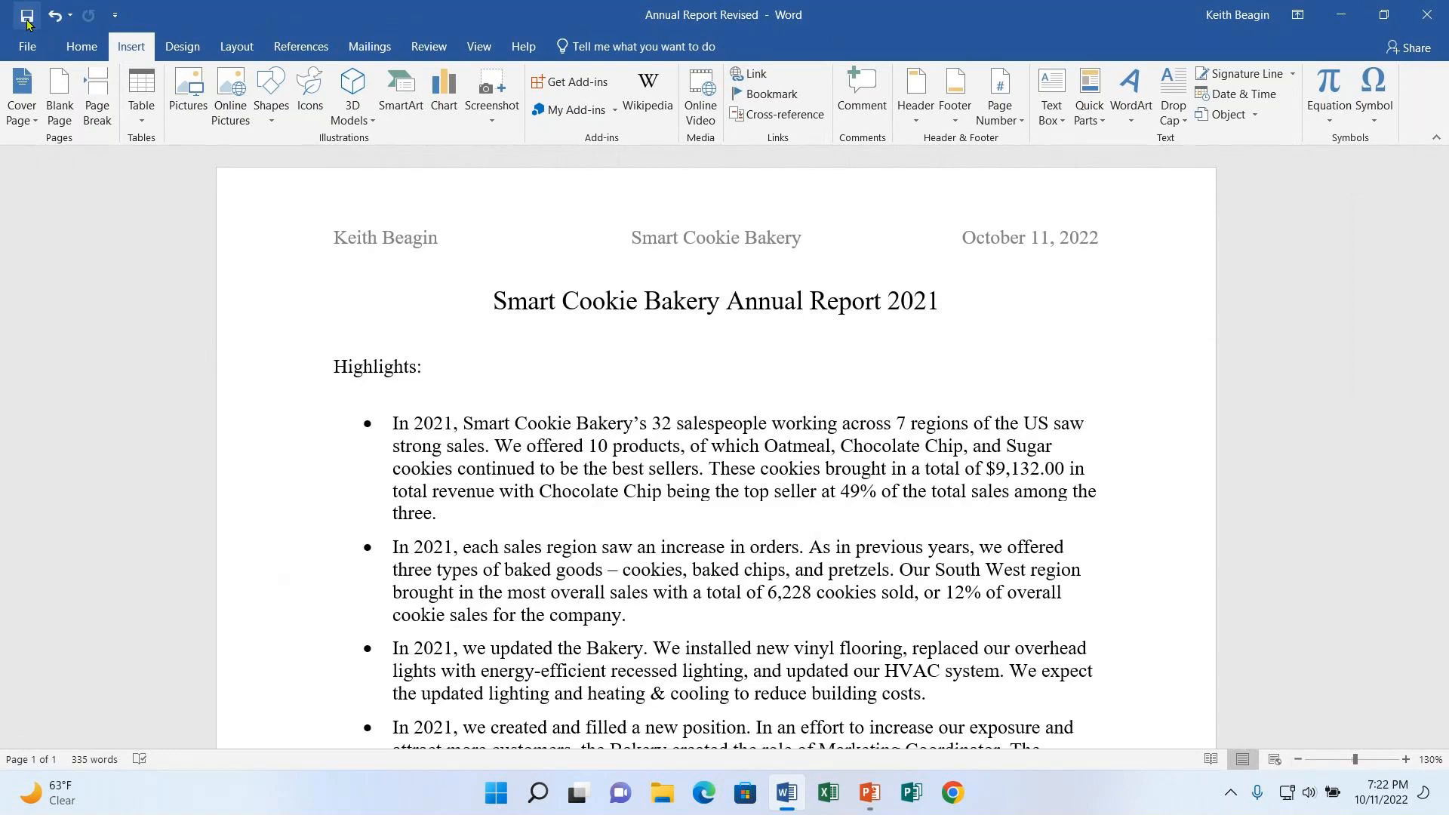
Check the print preview and print settings of the annual report, return to the document and review it from end to start.
left_click(28, 46)
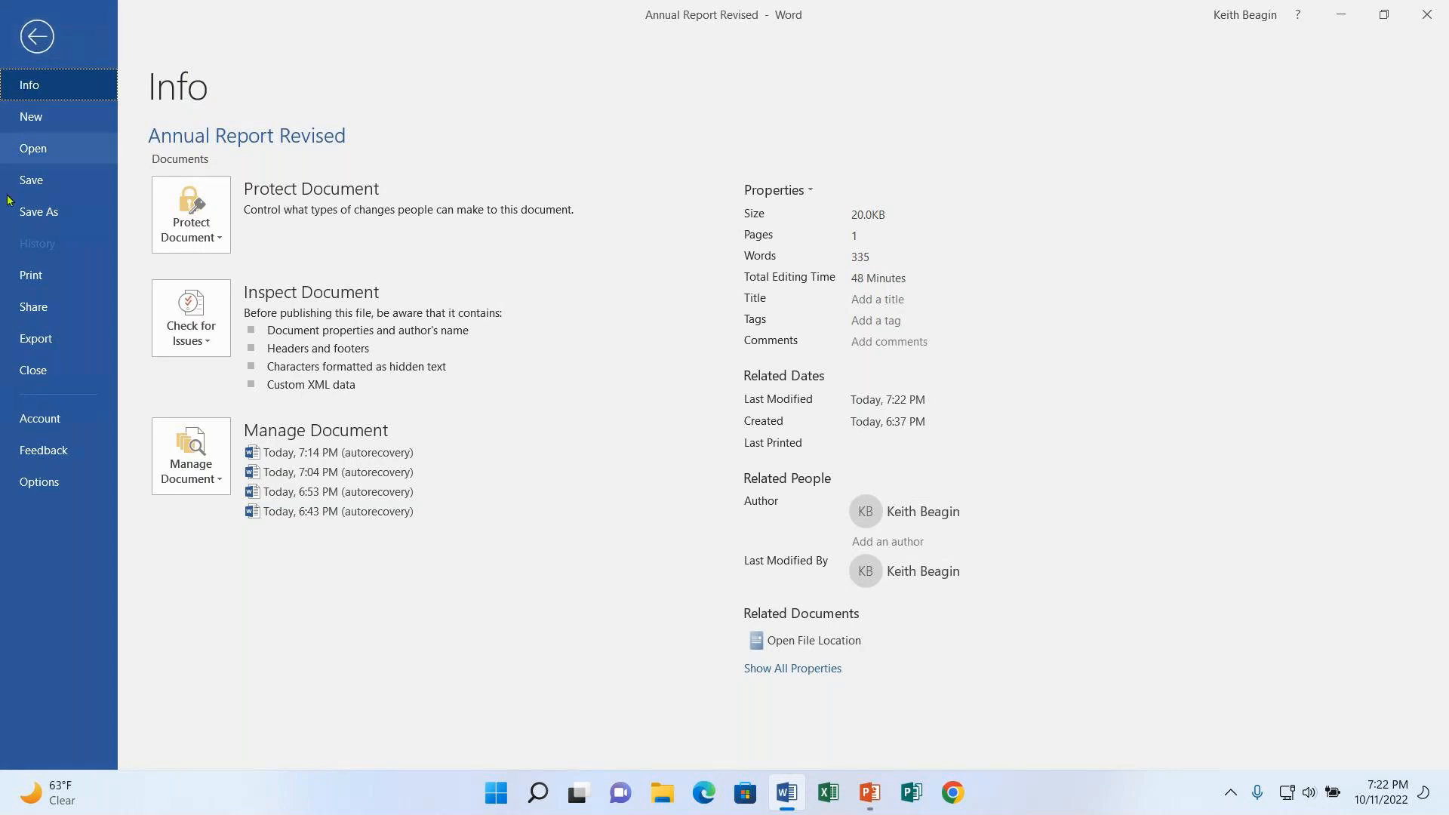
left_click(19, 276)
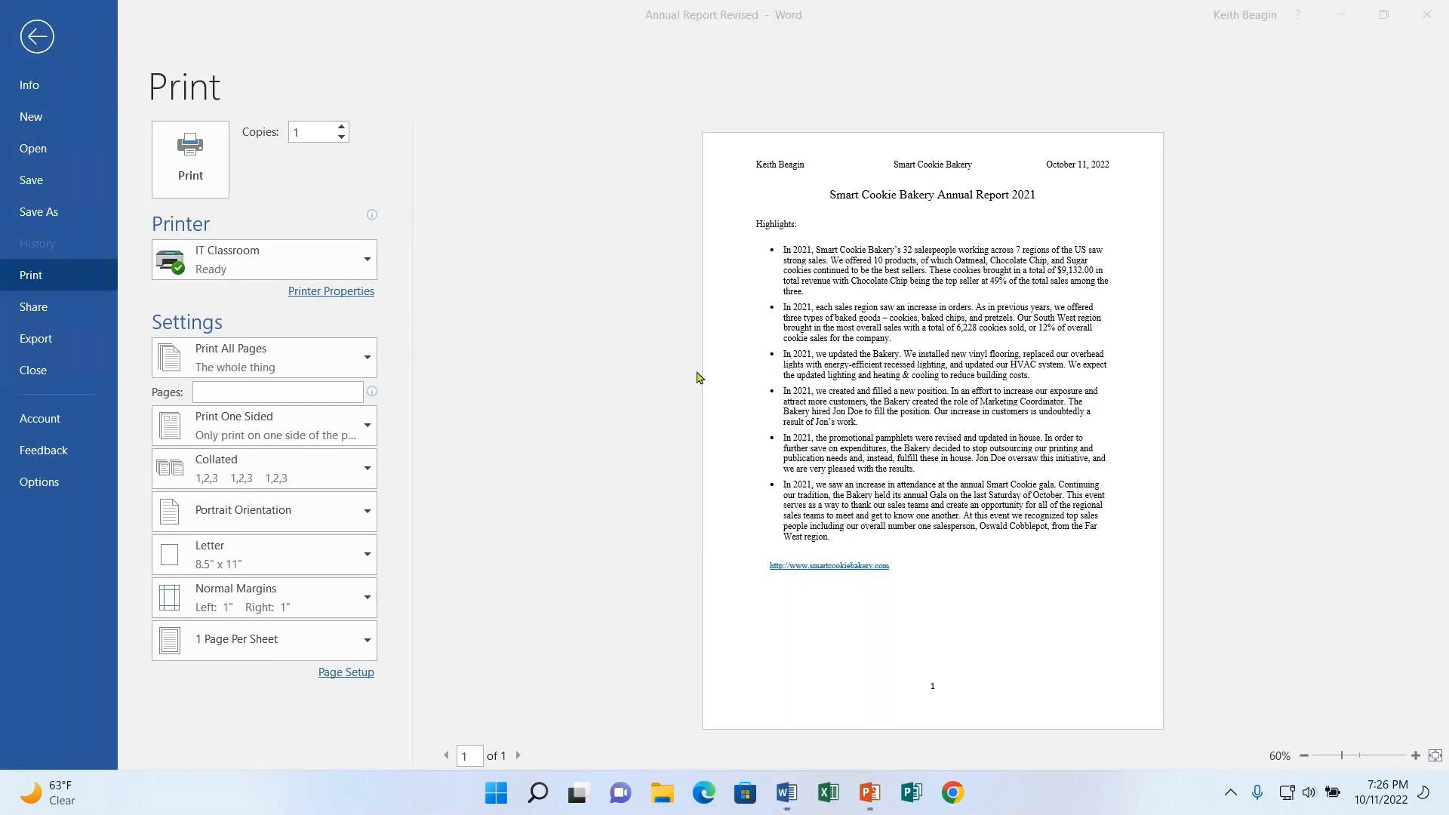
left_click(43, 36)
scroll(621, 373, "down", 2)
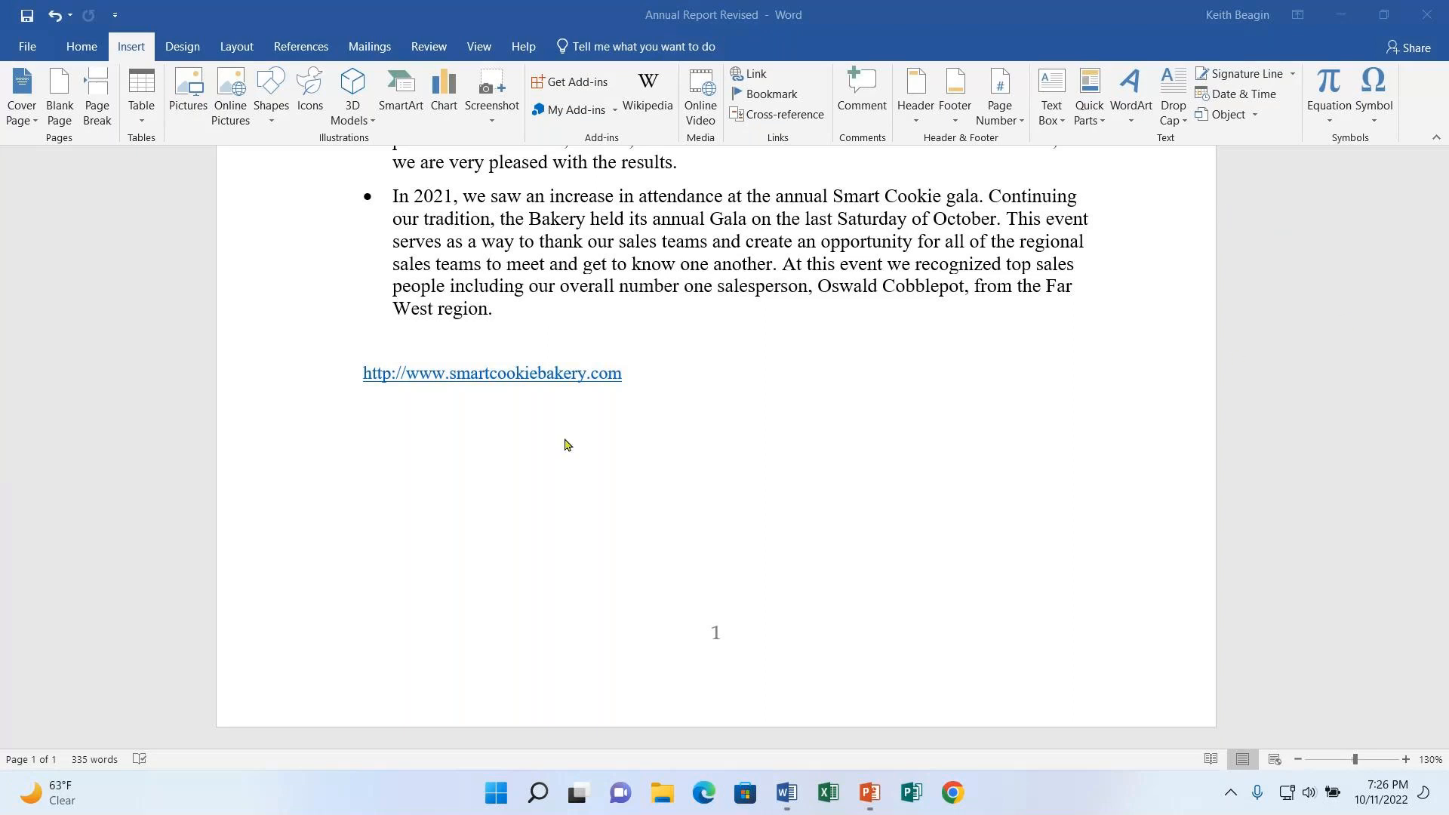
scroll(757, 544, "up", 3)
scroll(757, 544, "up", 10)
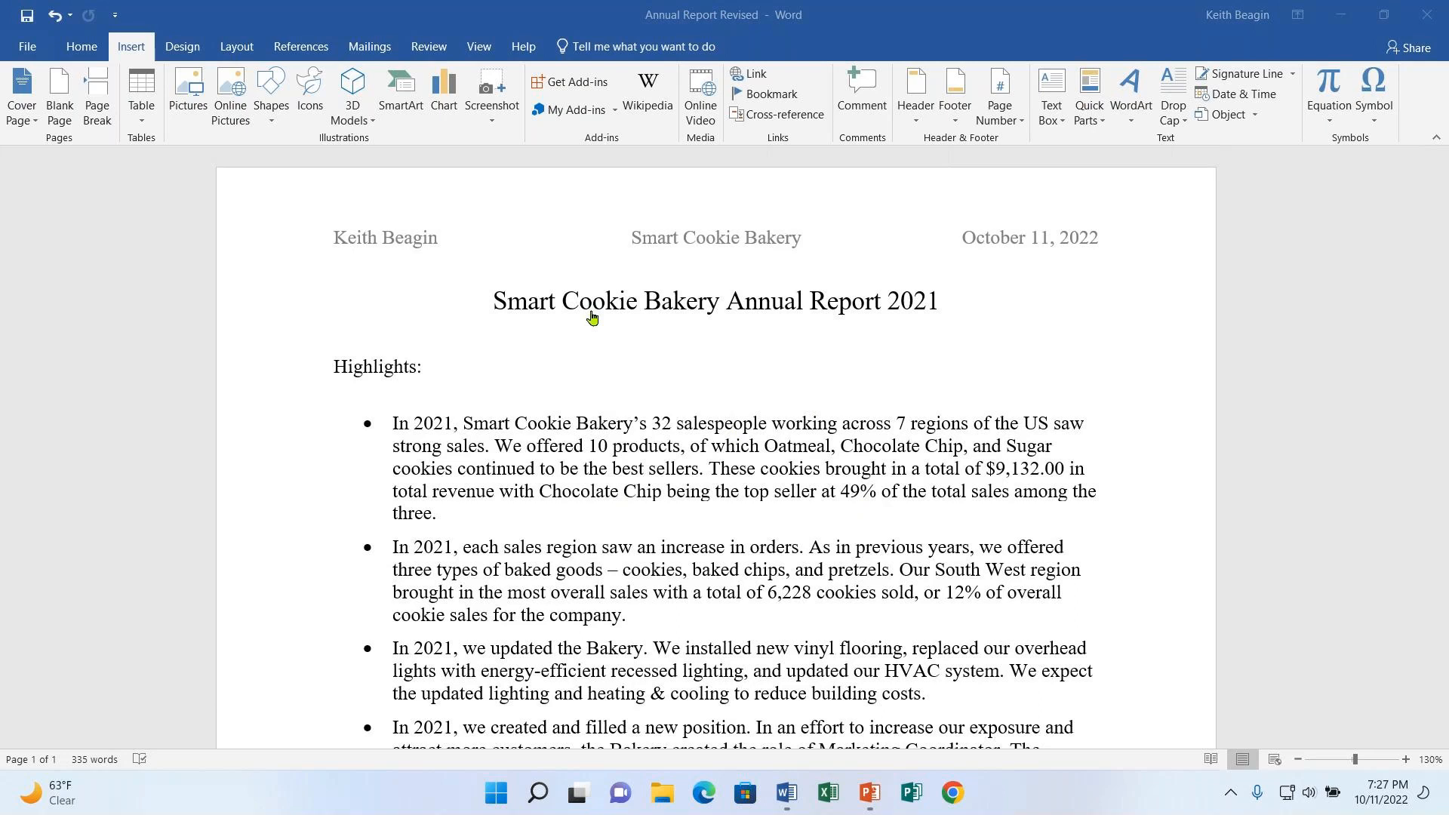
Switch to the Word Essentials presentation in PowerPoint and look through its slide thumbnails.
mouse_move(871, 796)
left_click(865, 668)
scroll(151, 545, "down", 5)
scroll(152, 545, "up", 3)
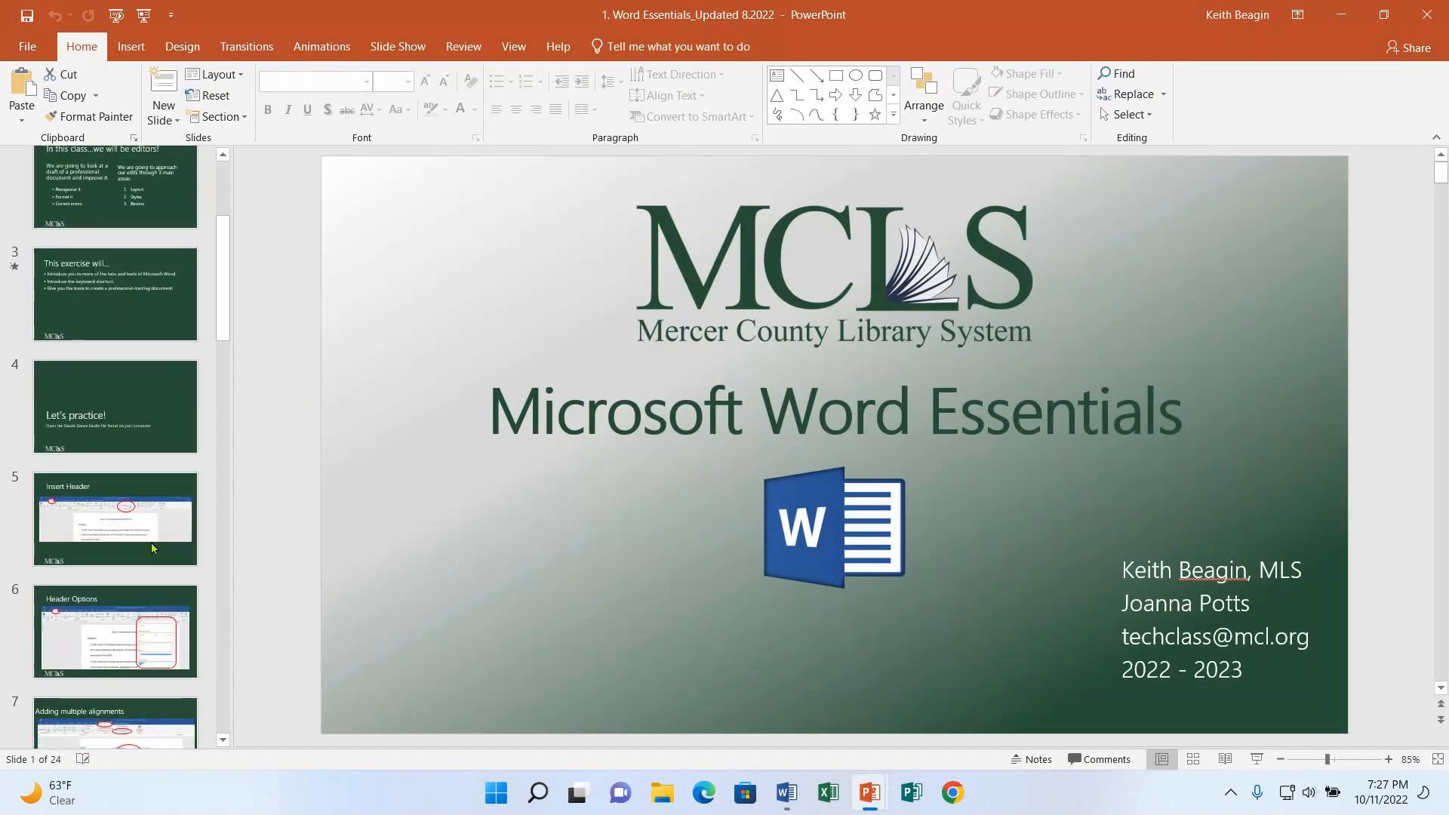
scroll(151, 542, "up", 2)
scroll(211, 370, "down", 10)
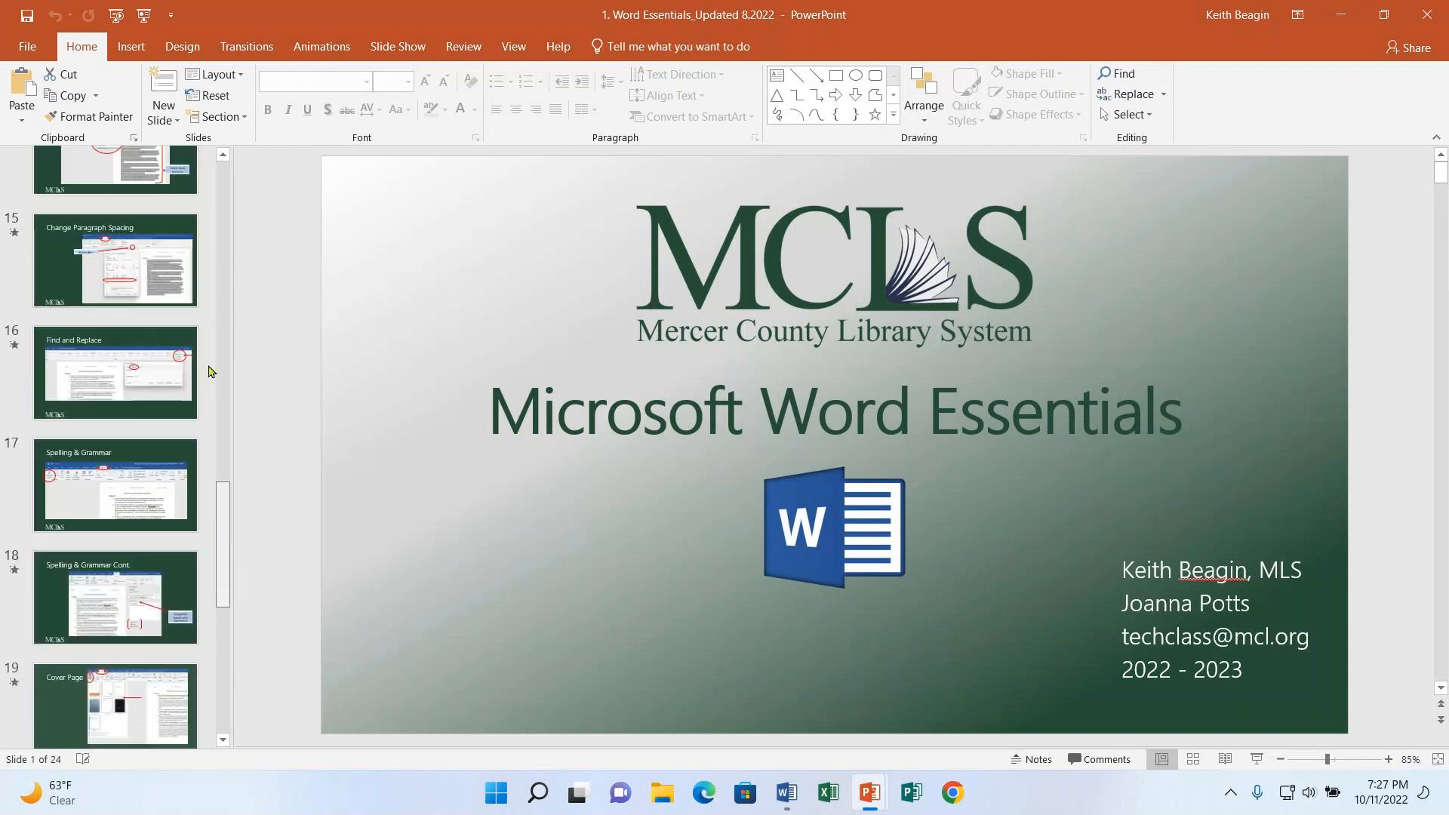
Switch to the Welcome and Thank You Slides presentation and start the slide show from the "Have Questions?" slide.
mouse_move(868, 793)
left_click(966, 702)
scroll(159, 491, "down", 8)
left_click(145, 549)
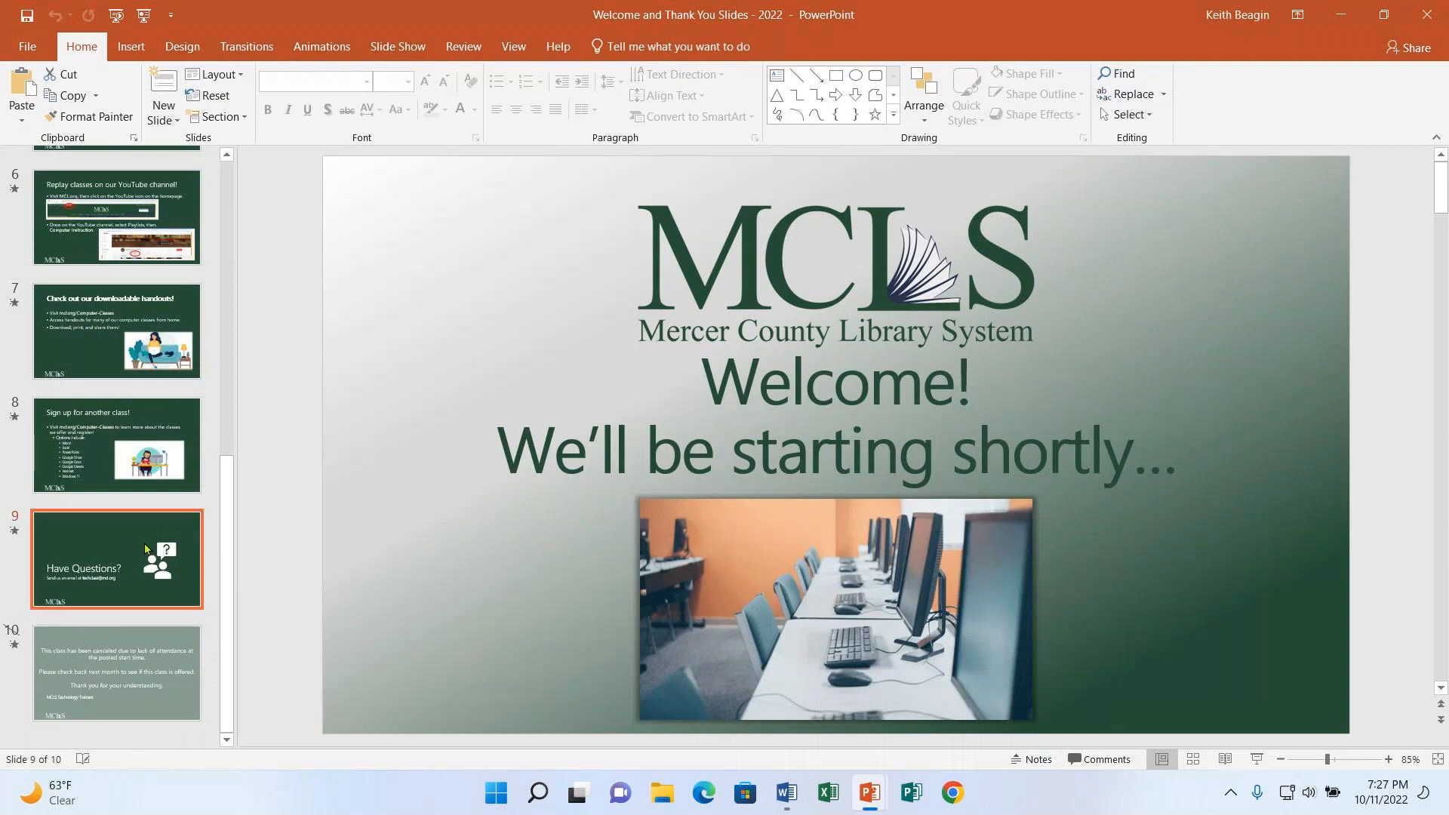
left_click(143, 14)
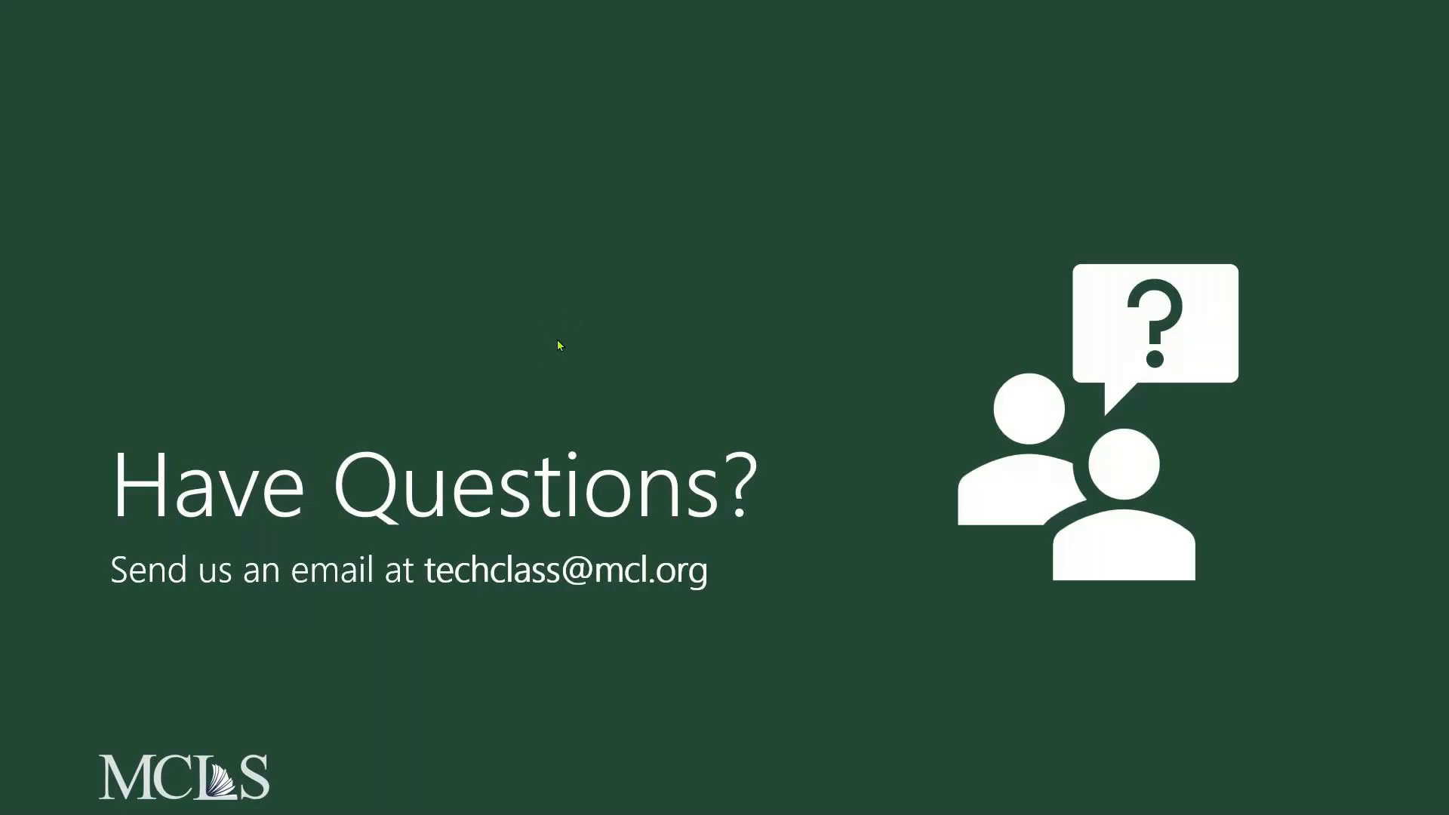